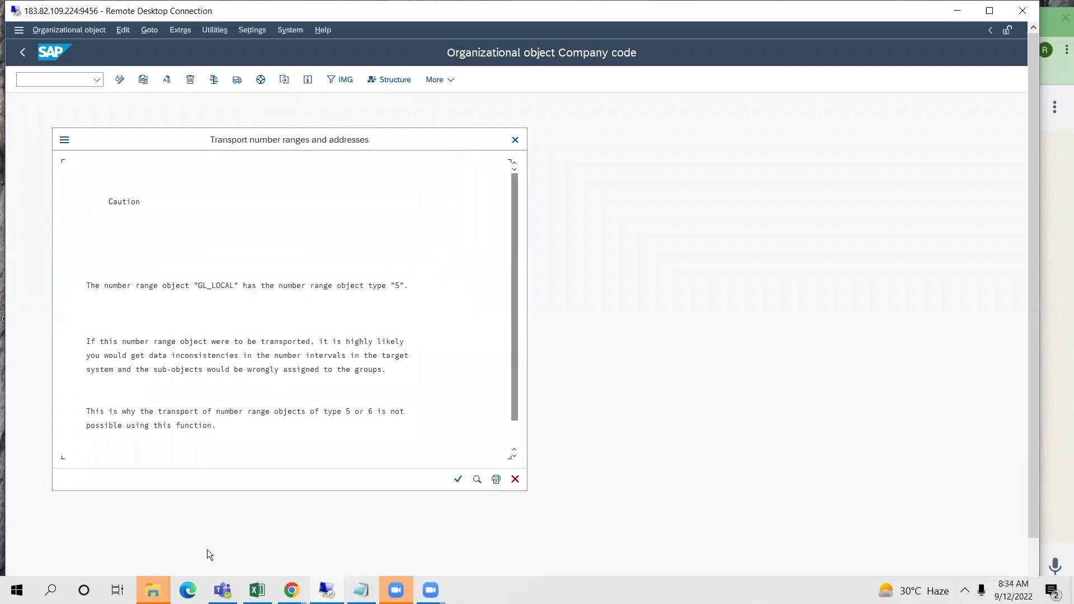
# Step: Finish copying company code 0001 to VI01, transporting the number range intervals and recording the changes in customizing request A4HK902609
pyautogui.press('Return')
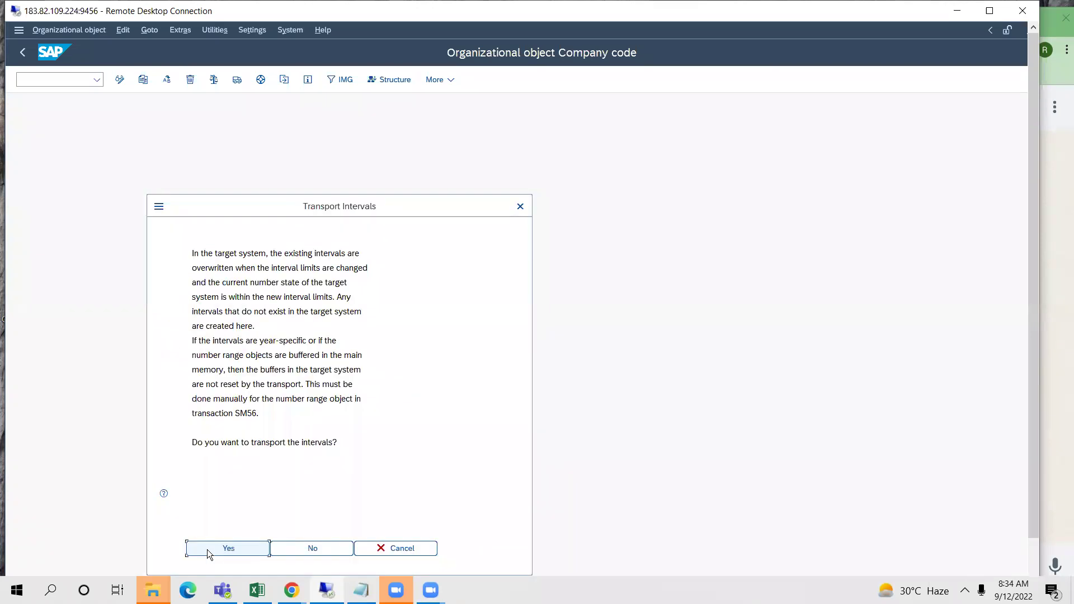
pyautogui.press('Return')
pyautogui.press('Return')
pyautogui.press('Return')
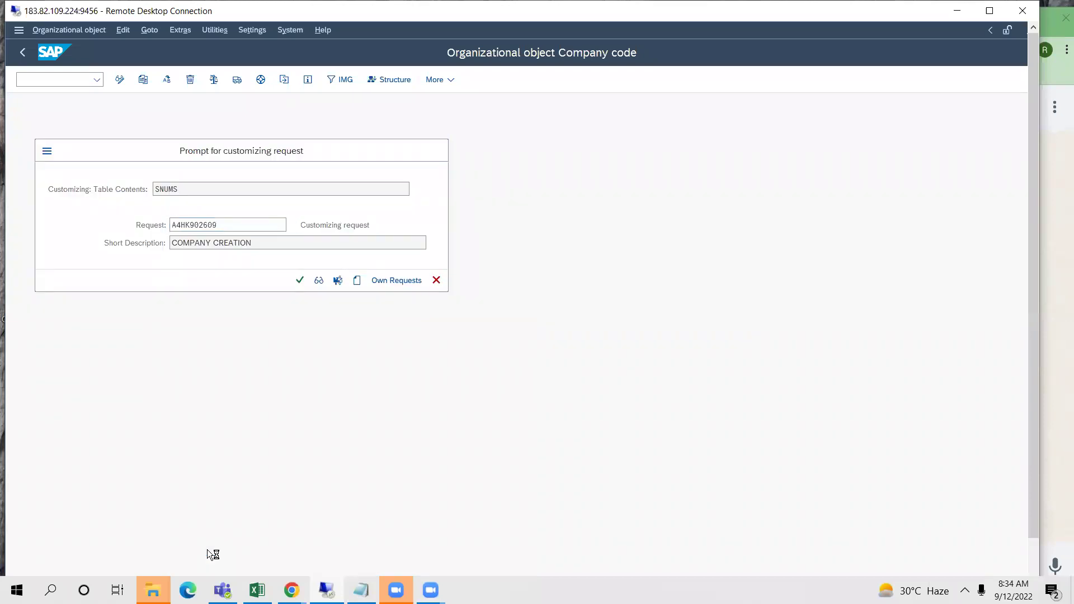
pyautogui.press('Return')
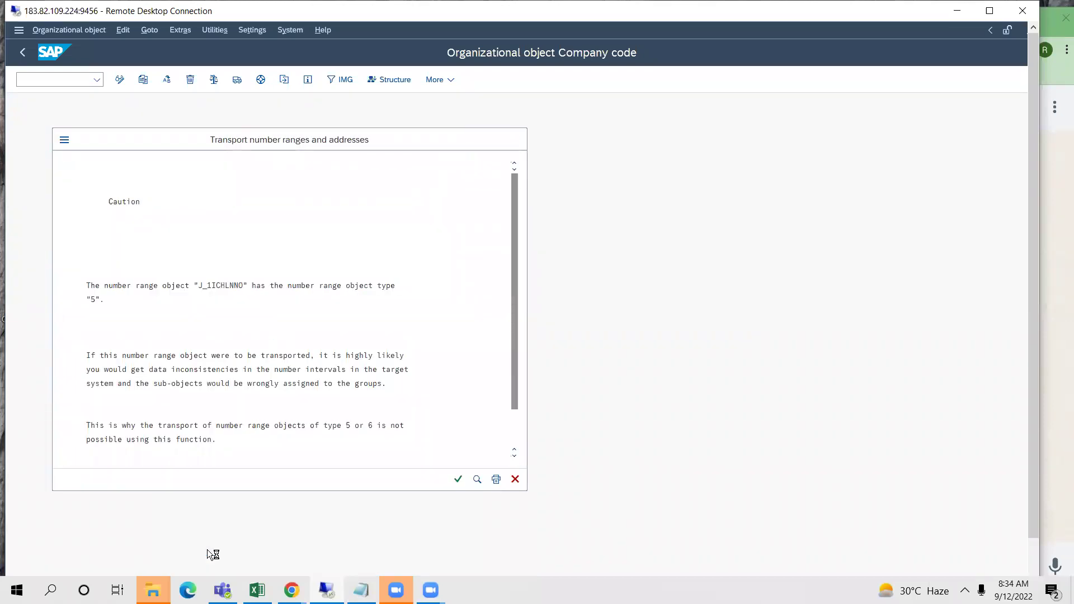
pyautogui.press('Return')
pyautogui.press('Return')
pyautogui.press('Return')
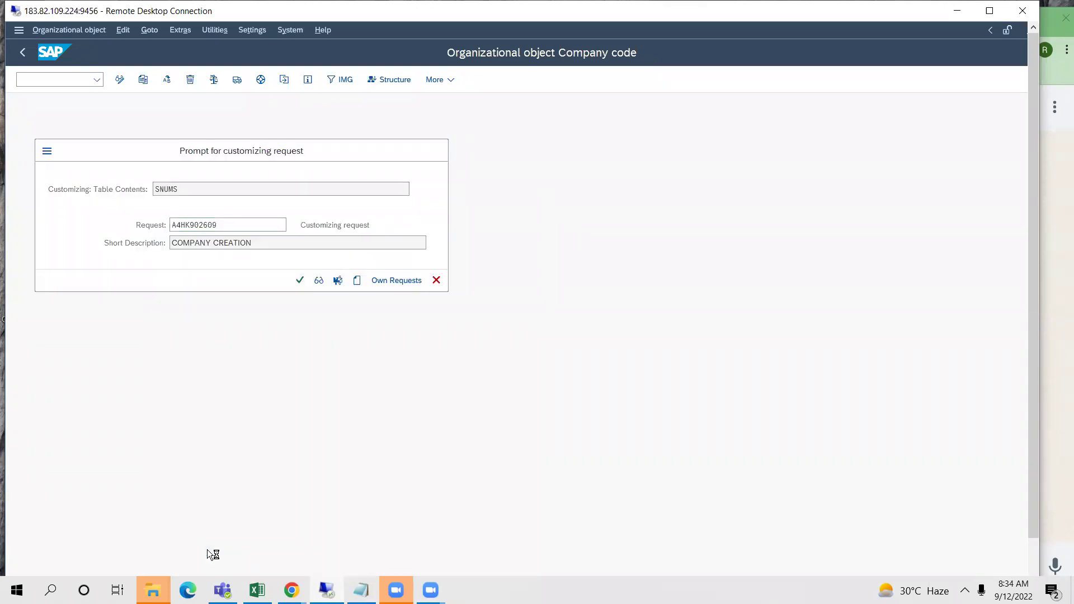
pyautogui.press('Return')
pyautogui.press('Return')
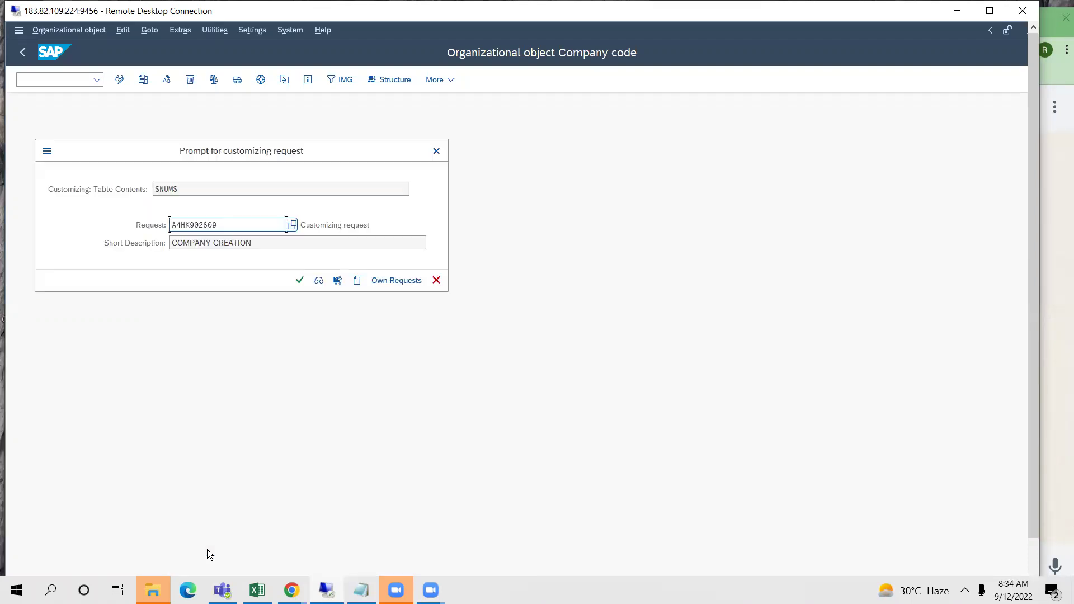
pyautogui.press('Return')
pyautogui.press('Return')
pyautogui.press('Return')
pyautogui.press('Return')
pyautogui.press('Return')
pyautogui.press('Return')
pyautogui.press('Return')
pyautogui.press('Return')
pyautogui.press('Return')
pyautogui.press('Return')
pyautogui.press('Return')
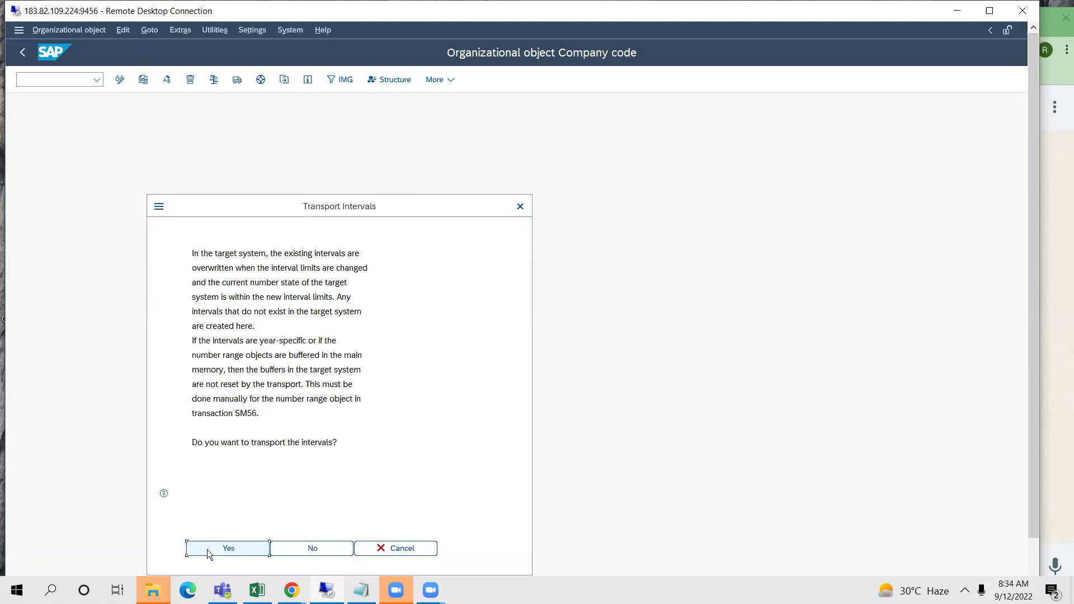
pyautogui.press('Return')
pyautogui.press('Return')
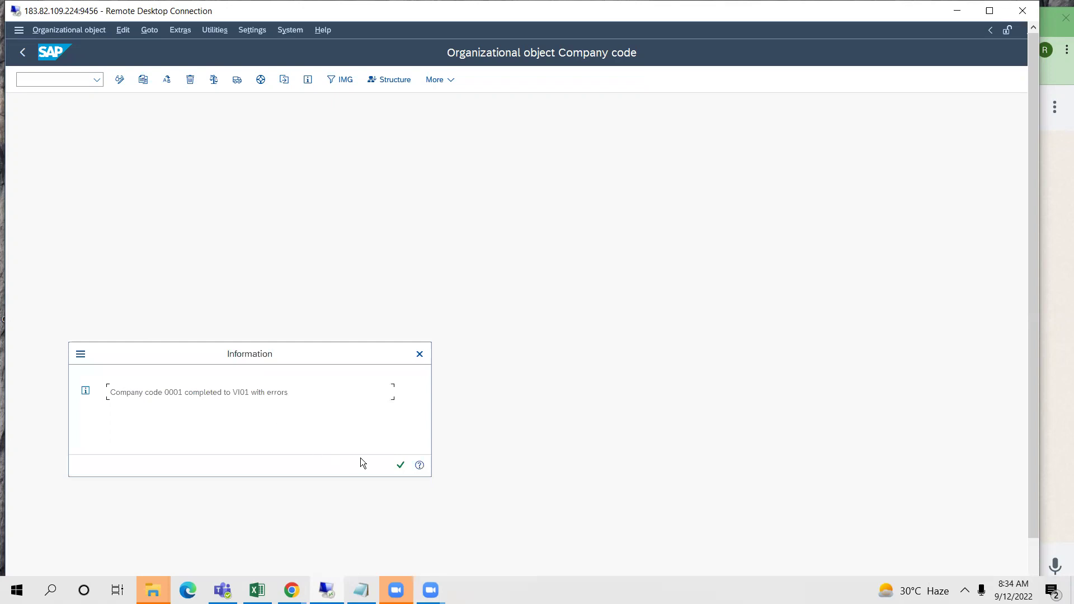
pyautogui.click(398, 469)
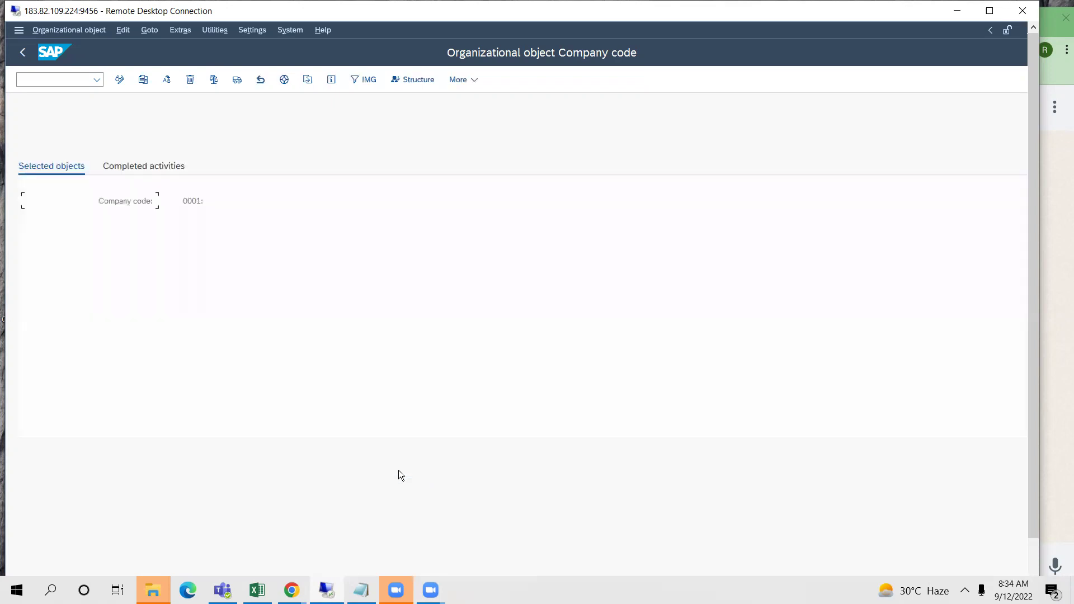
# Step: Leave the company code organizational object and return to SAP Easy Access
pyautogui.click(59, 80)
pyautogui.write('/n')
pyautogui.press('Return')
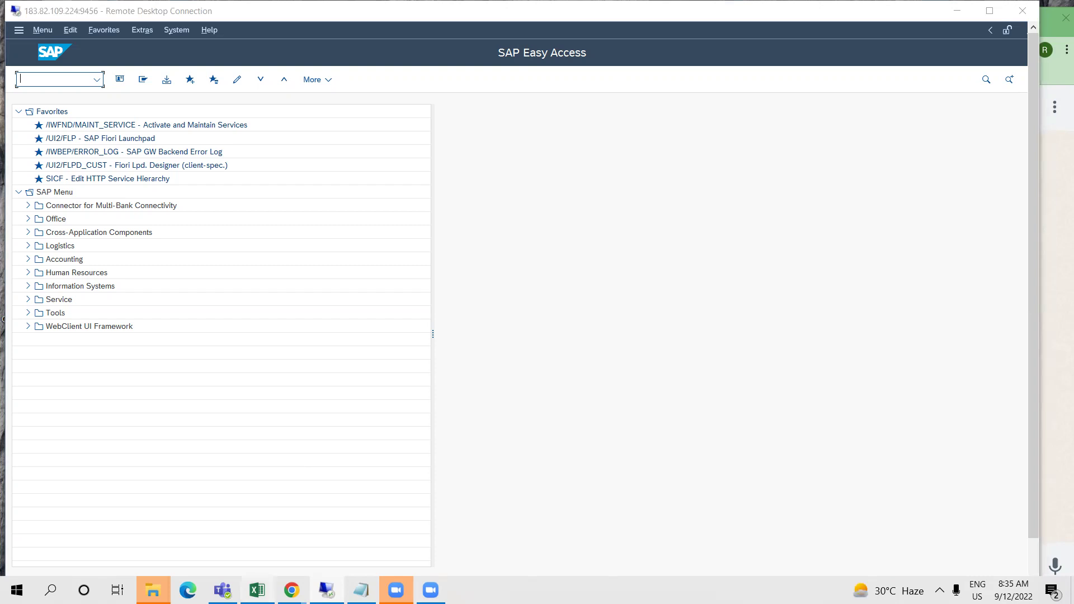
# Step: Open the Word document "Seven Steps to configure BP" from the S4 HANA MM folder and review its account group and number range steps
pyautogui.moveTo(153, 590)
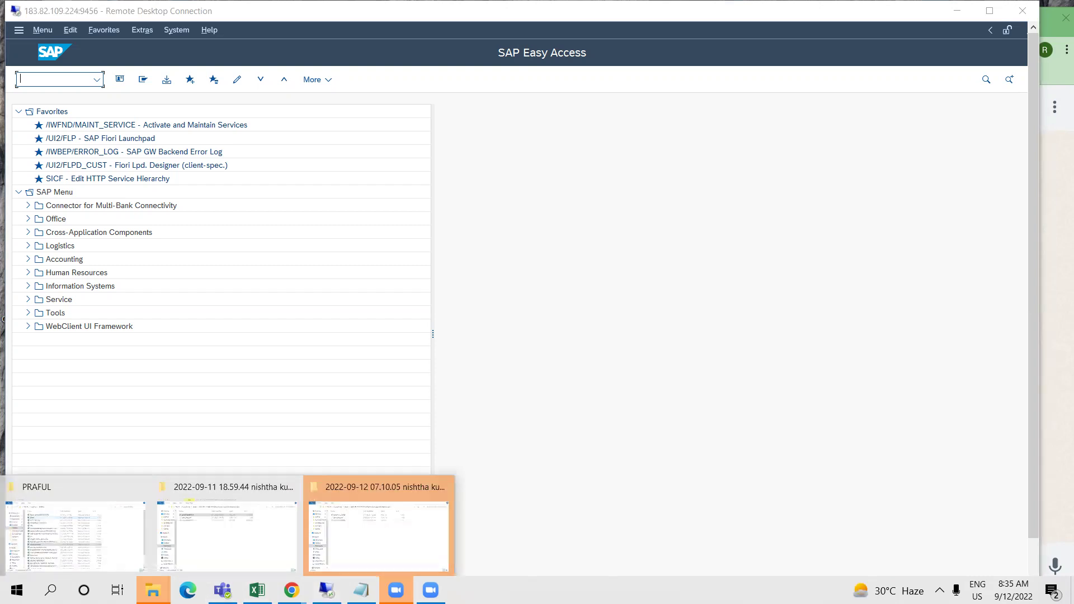
pyautogui.click(99, 536)
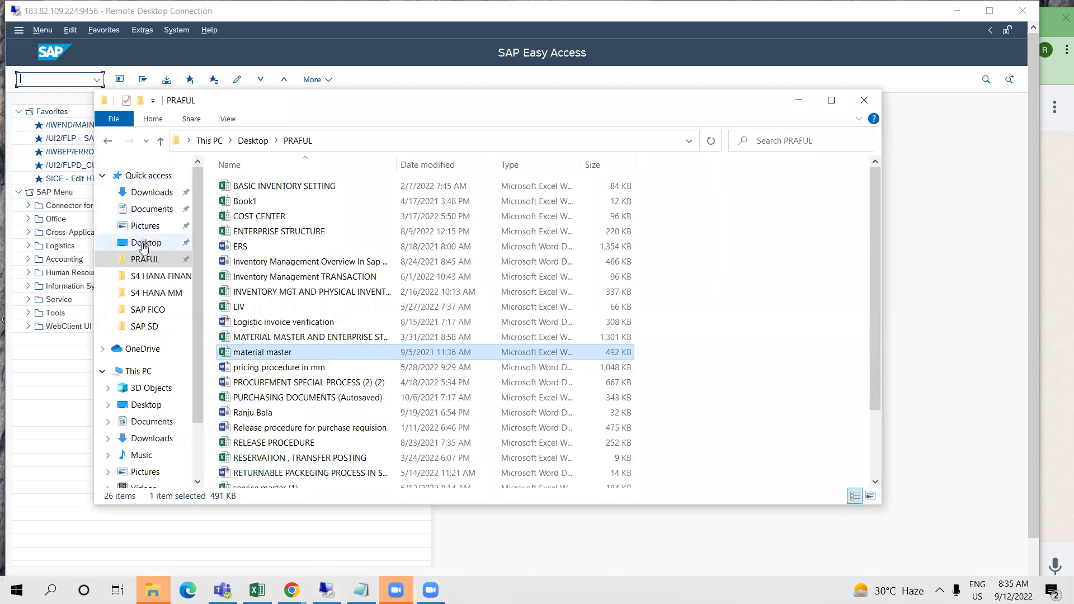
pyautogui.click(156, 295)
pyautogui.doubleClick(266, 210)
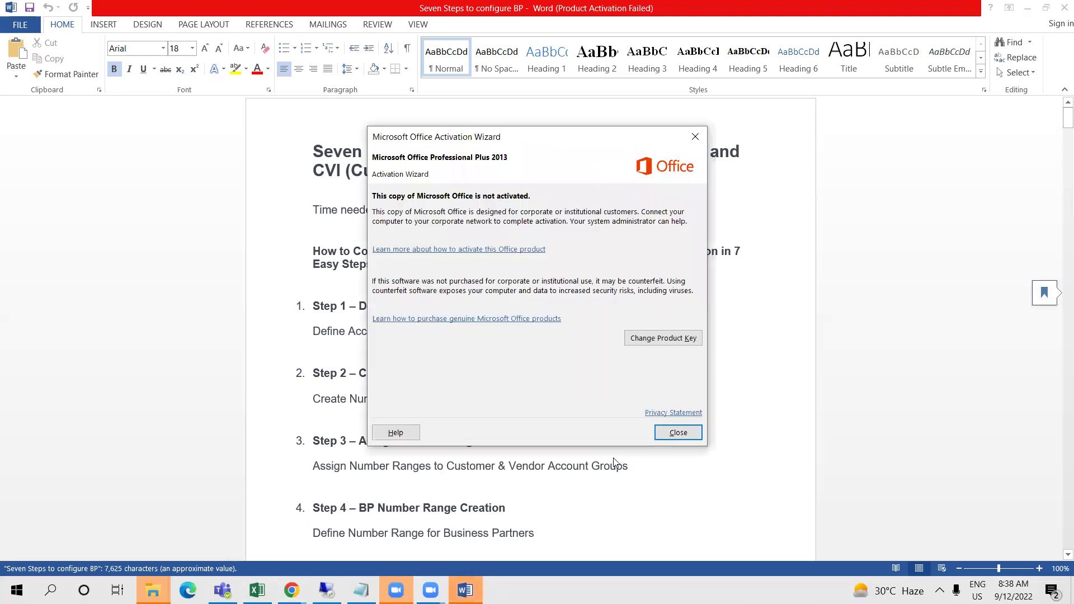
pyautogui.click(678, 433)
pyautogui.scroll(-20, 677, 457)
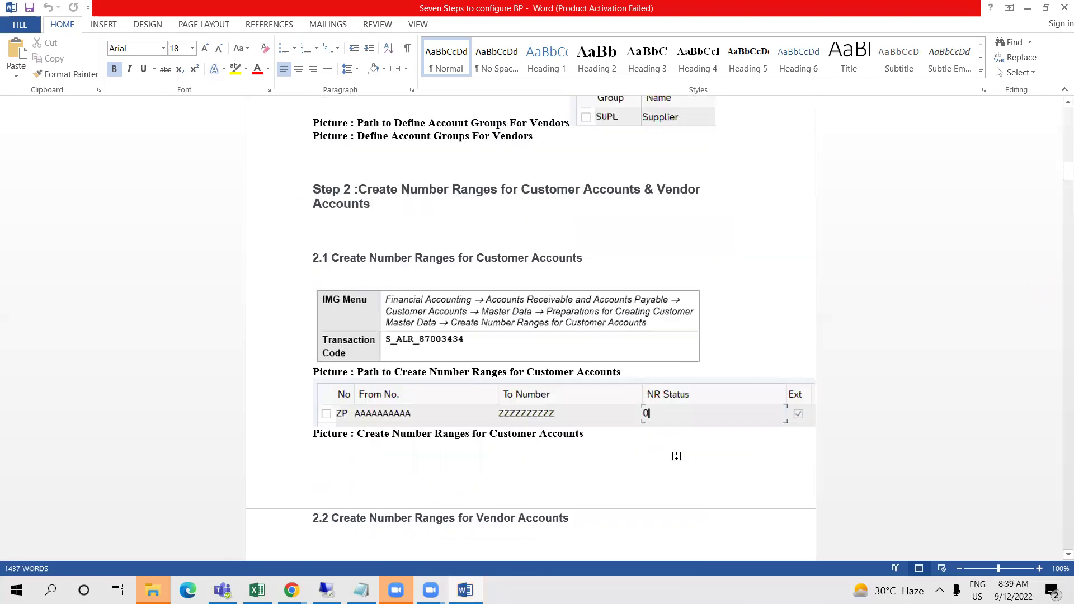
pyautogui.scroll(10, 676, 458)
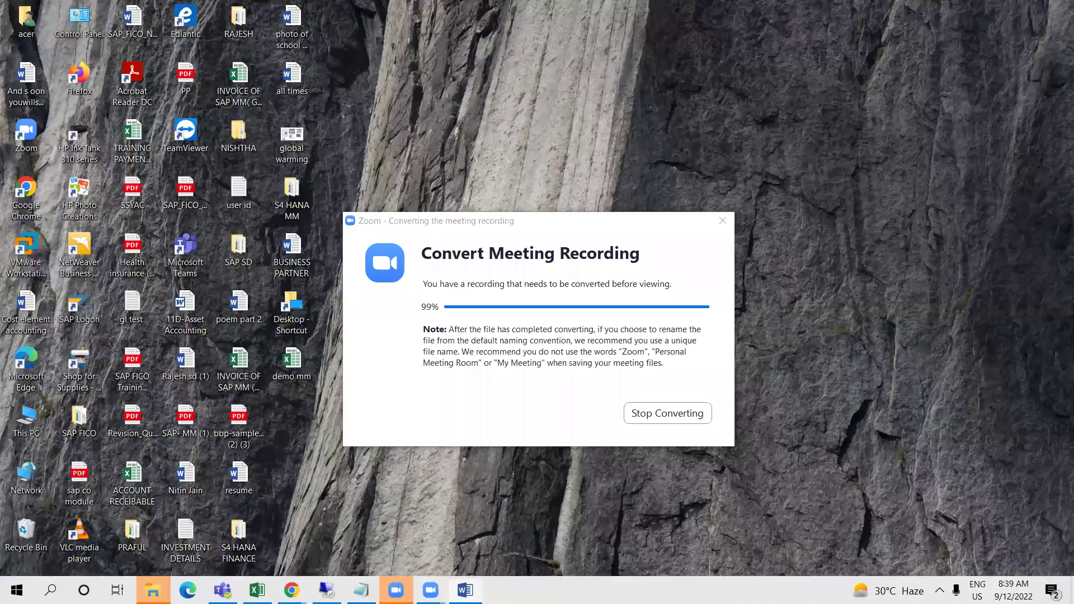
# Step: Switch to the SAP remote session, try to open transaction OMSG, copy the locking user's name and decline displaying the locked data
pyautogui.click(326, 591)
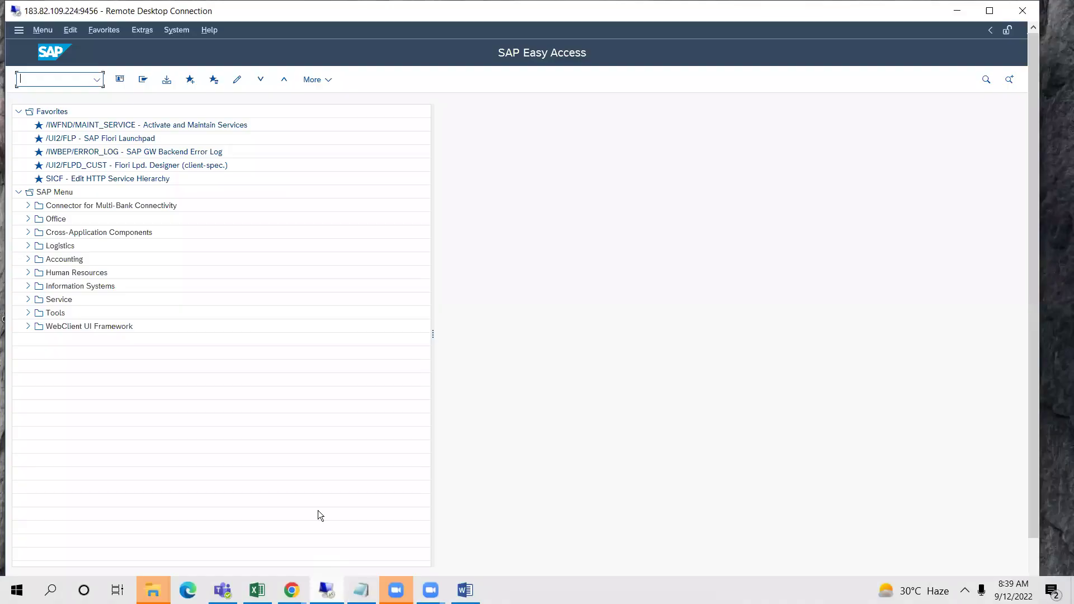
pyautogui.write('OMSG')
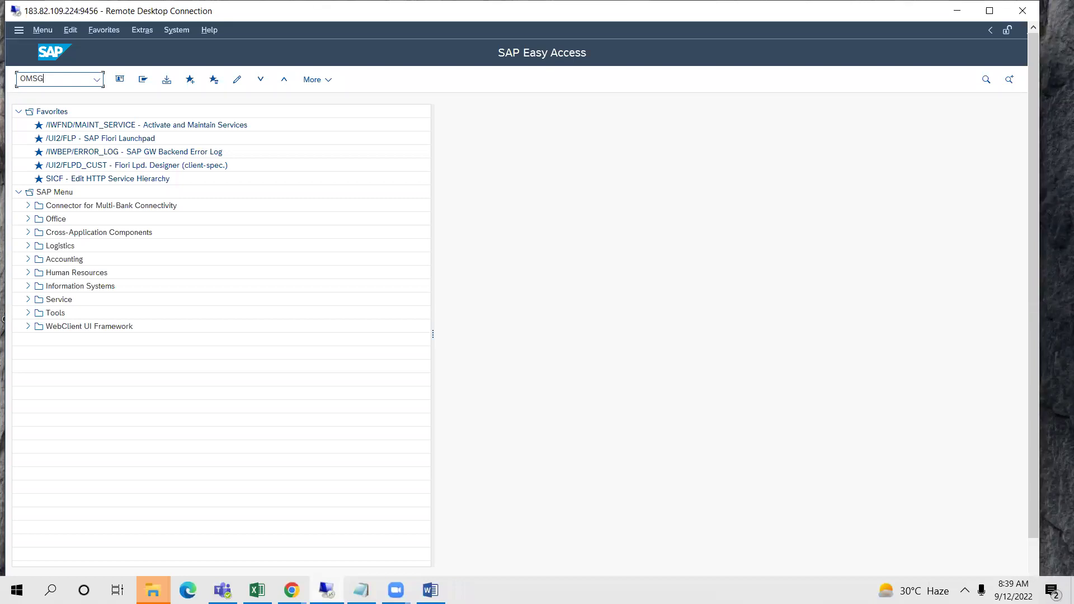
pyautogui.click(346, 7)
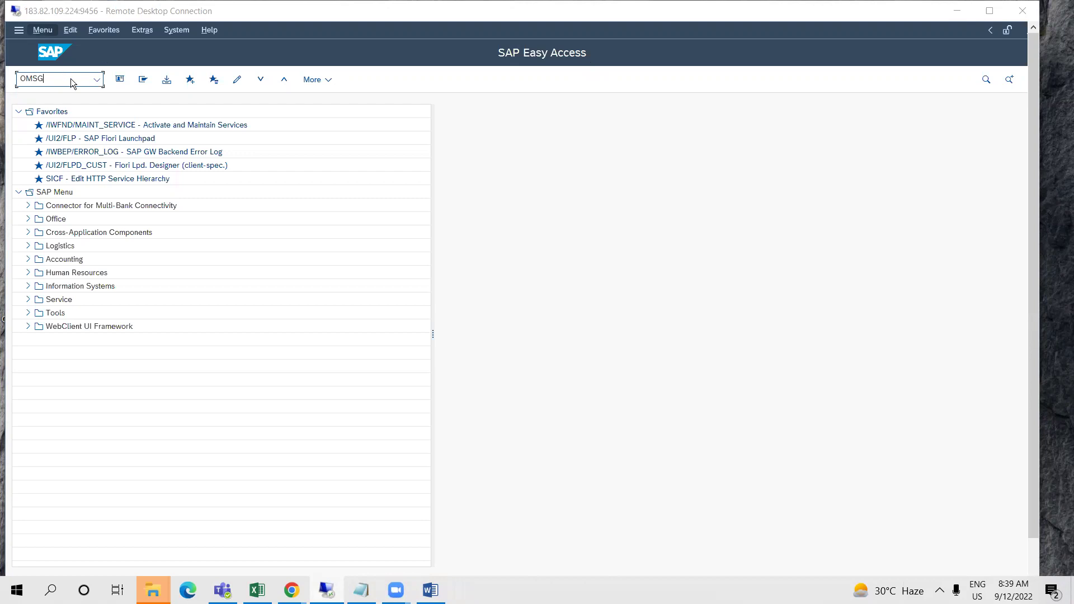
pyautogui.press('Return')
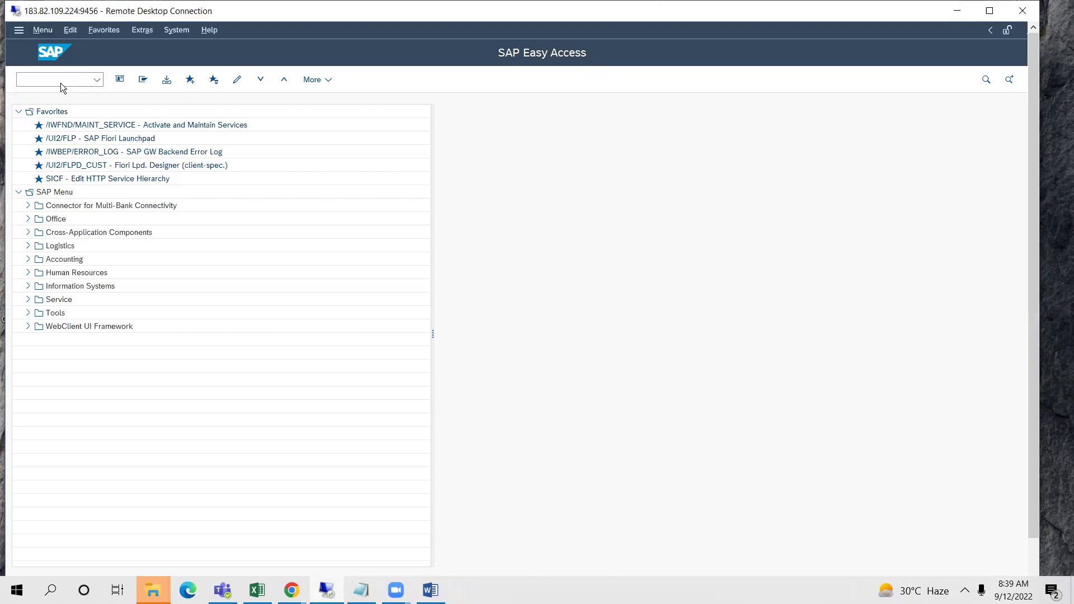
pyautogui.click(231, 307)
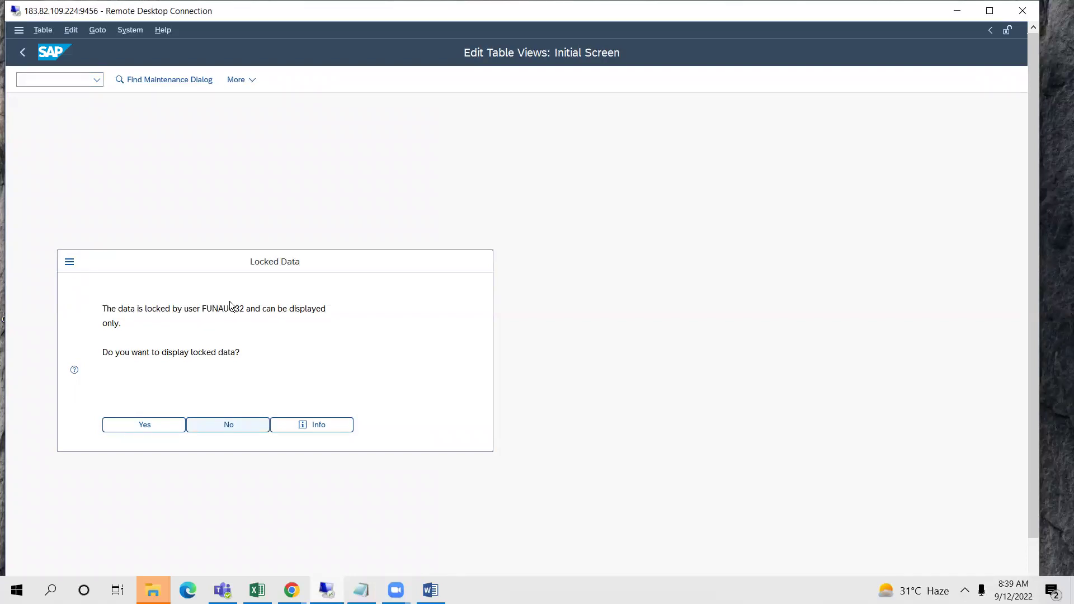
pyautogui.doubleClick(233, 311)
pyautogui.hotkey('ctrl', 'c')
pyautogui.click(210, 429)
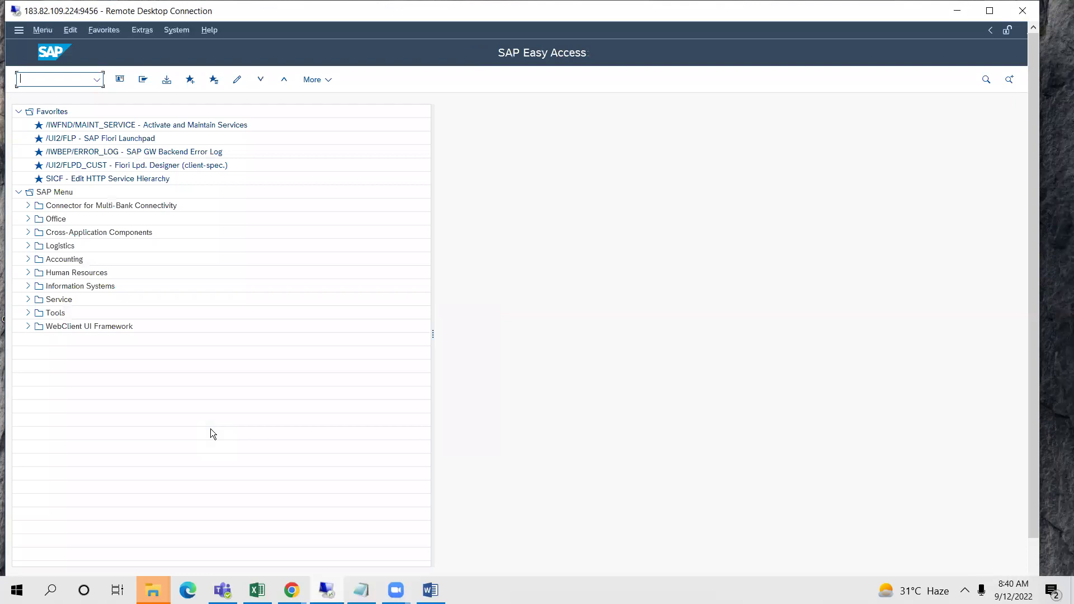
# Step: Retry opening the locked supplier account groups with OMSG, select the locking user's name and decline the display-only view
pyautogui.write('OMSG')
pyautogui.press('Return')
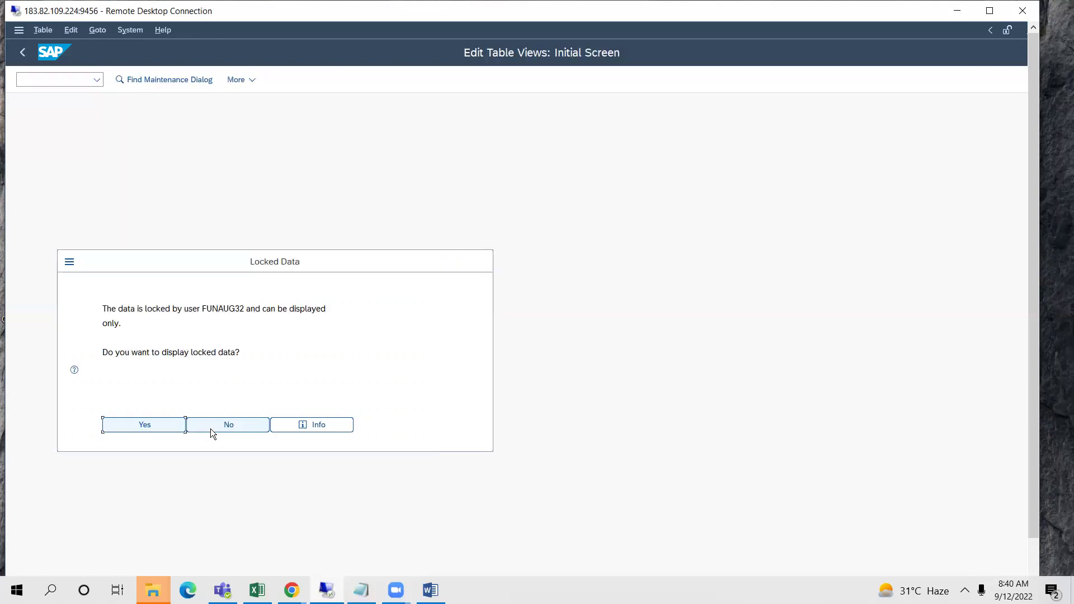
pyautogui.click(230, 427)
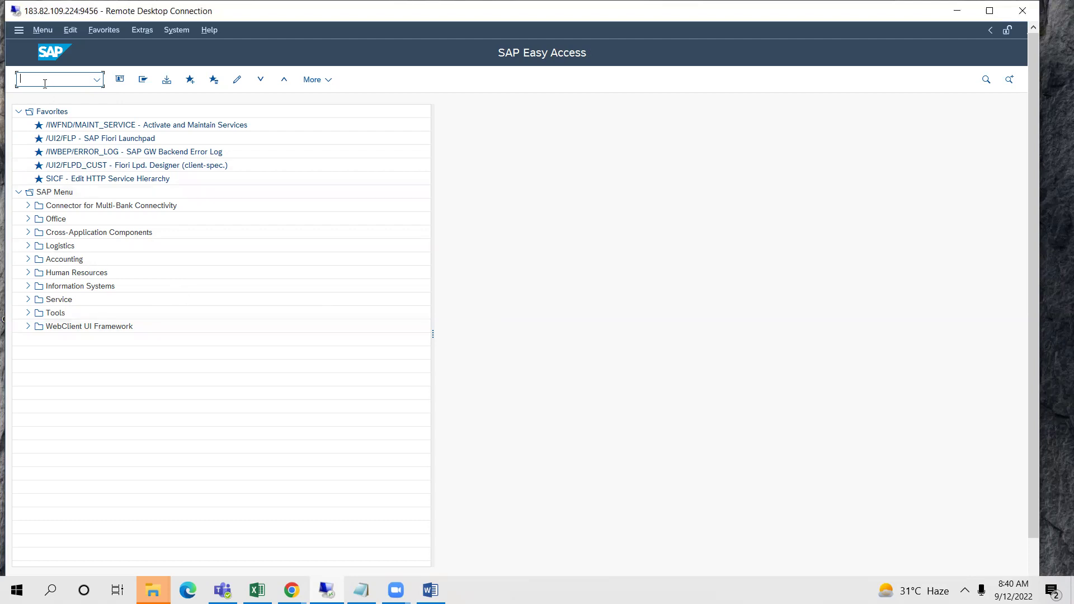
pyautogui.write('F')
pyautogui.press('BackSpace')
pyautogui.write('SY')
pyautogui.press('Return')
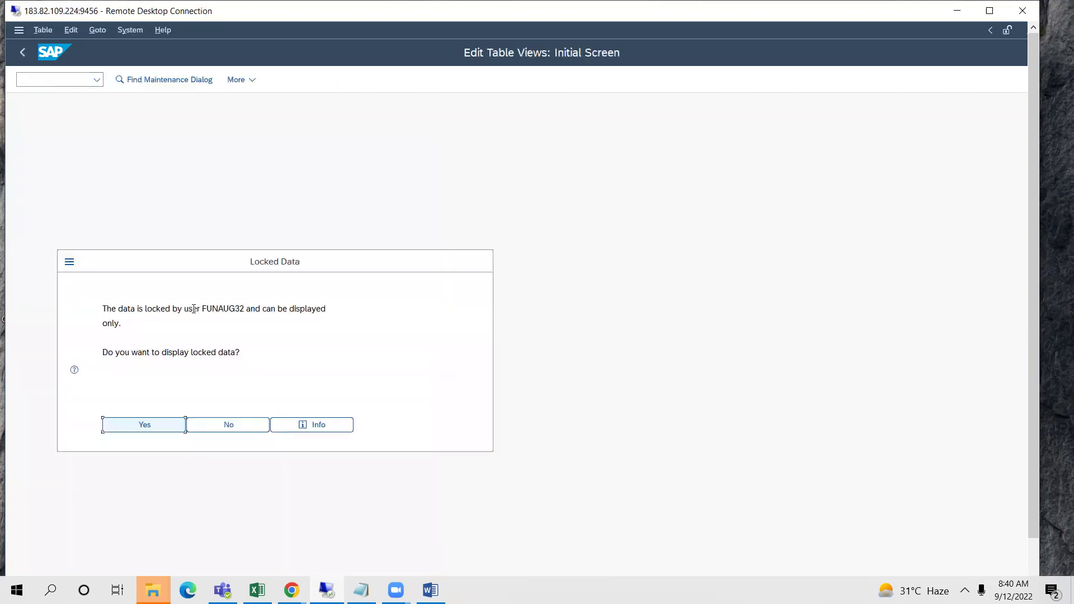
pyautogui.click(223, 308)
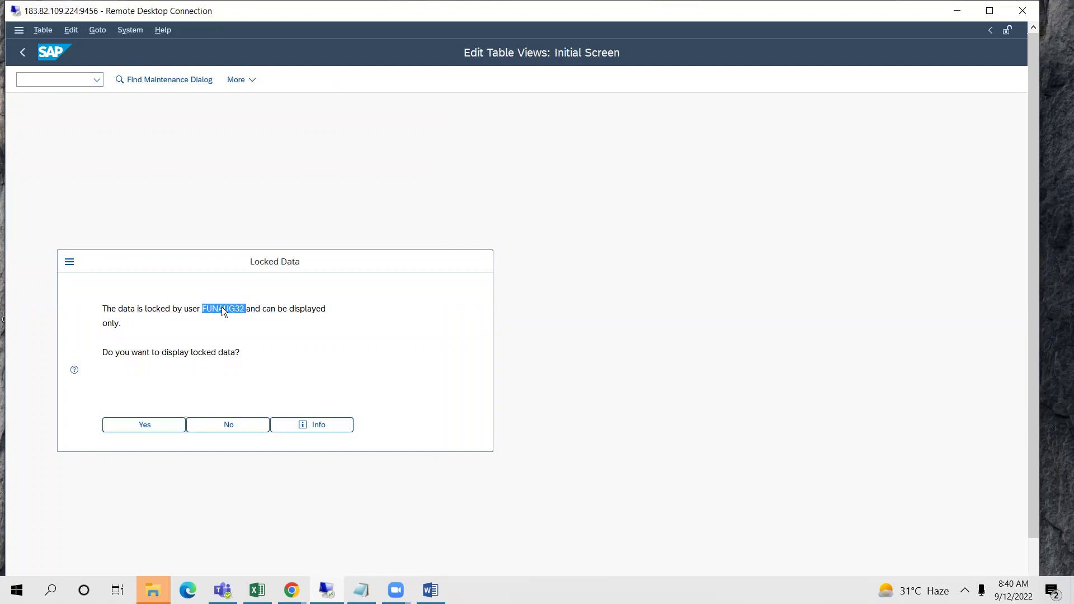
pyautogui.click(228, 423)
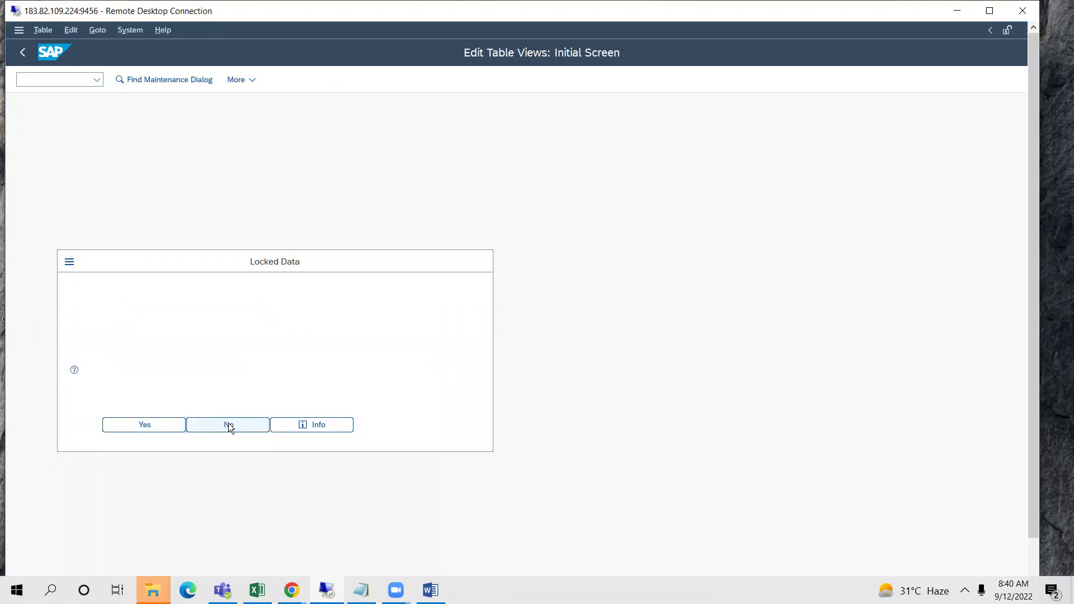
pyautogui.write('SPR')
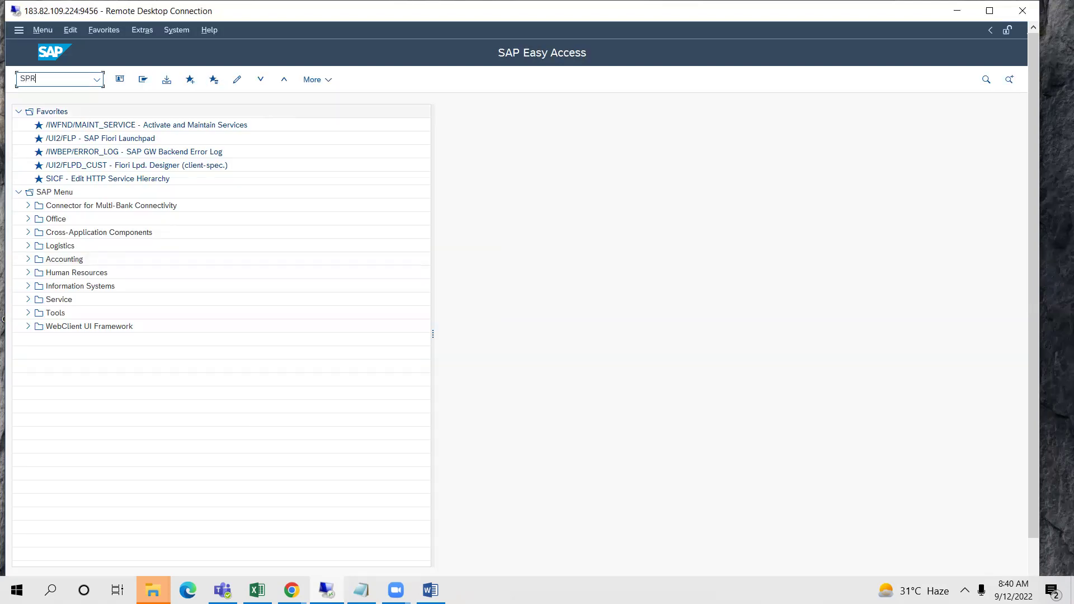
pyautogui.press('BackSpace')
pyautogui.press('BackSpace')
pyautogui.press('BackSpace')
# Step: List the lock entries held by the copied user name in client 100 with transaction SM12
pyautogui.write('SM12')
pyautogui.press('Return')
pyautogui.press('Tab')
pyautogui.press('Tab')
pyautogui.press('Tab')
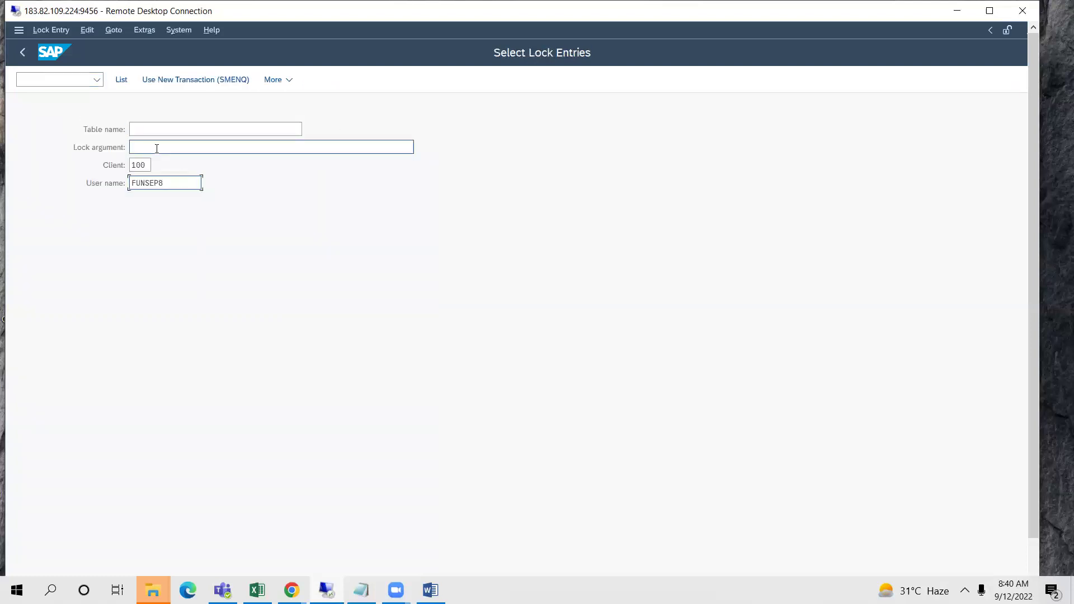
pyautogui.hotkey('ctrl', 'v')
pyautogui.press('Return')
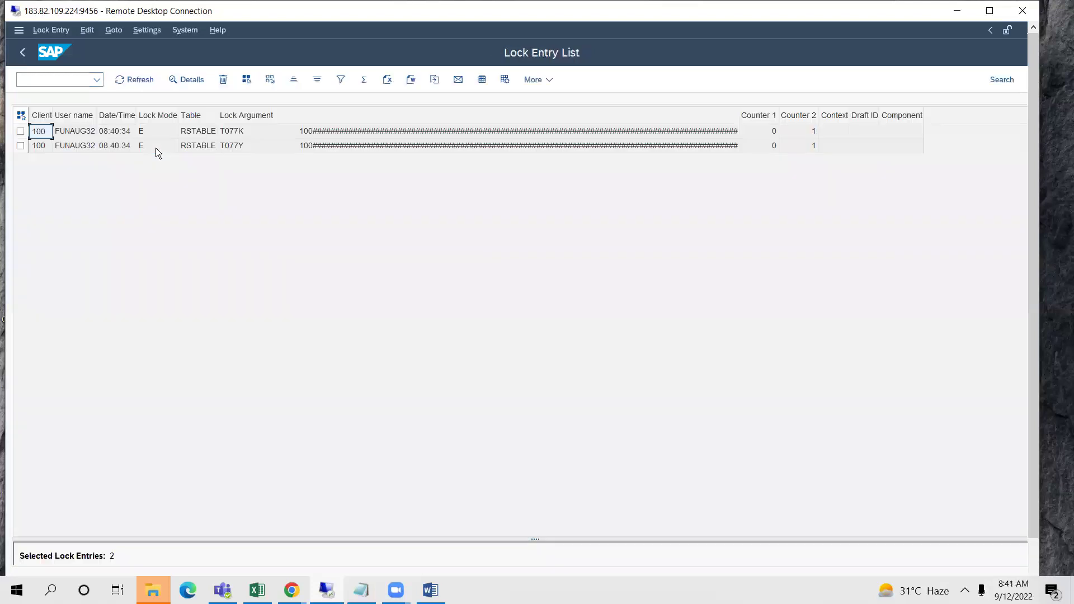
# Step: Select all lock entries of the locking user and delete them
pyautogui.click(21, 116)
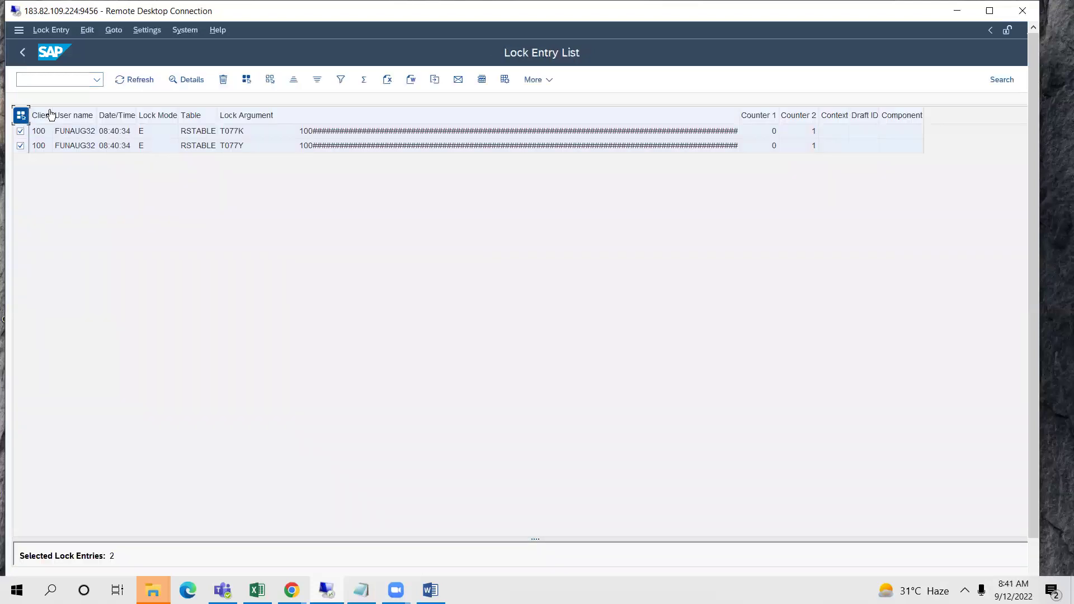
pyautogui.click(223, 80)
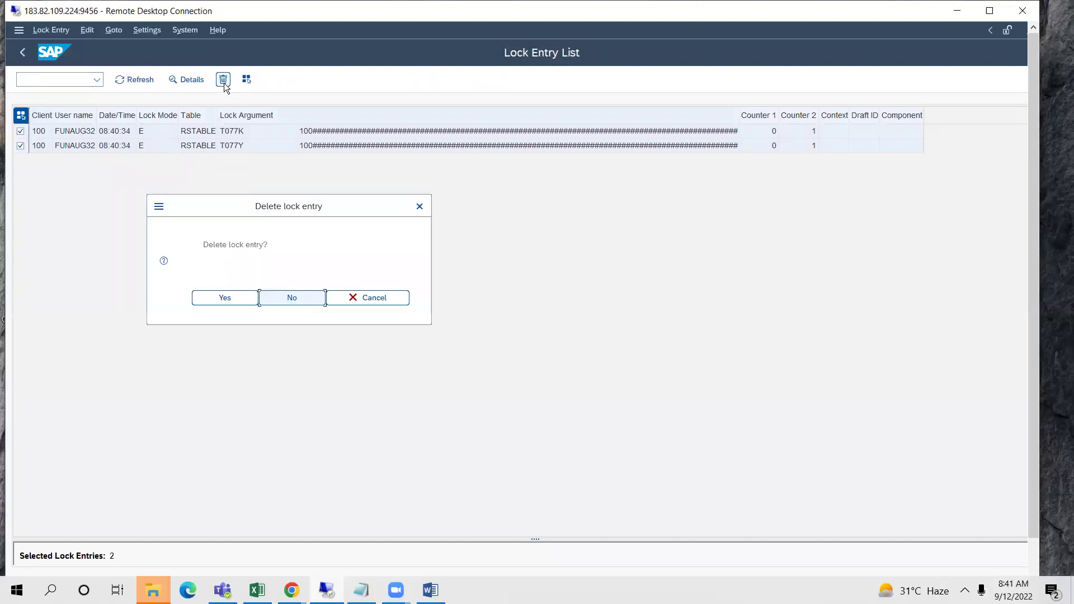
pyautogui.click(225, 298)
pyautogui.click(248, 106)
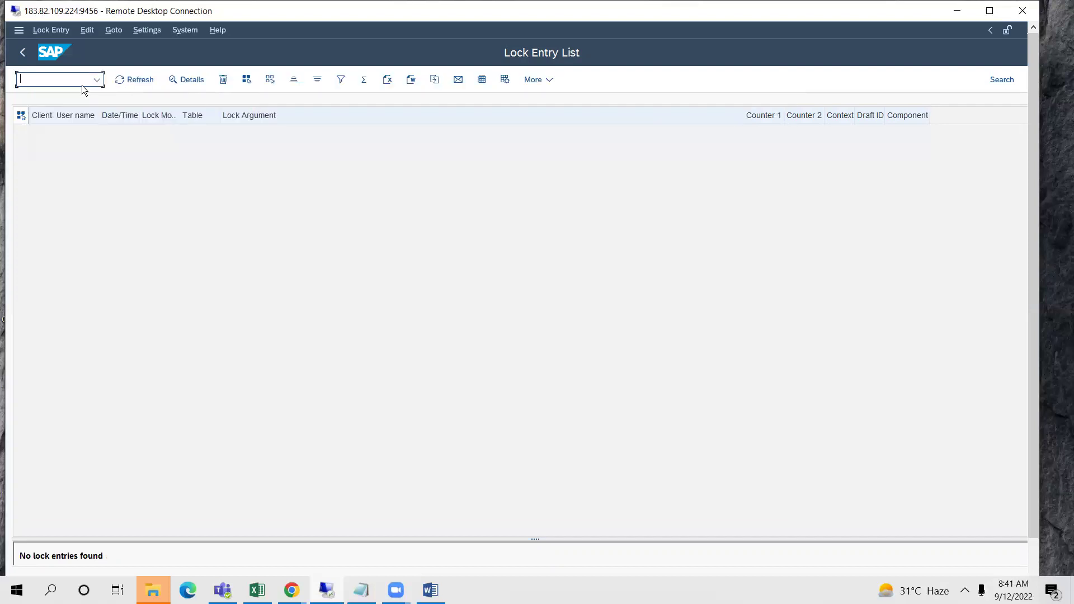
# Step: Return to SAP Easy Access and open the supplier account groups for editing with transaction OMSG
pyautogui.write('/n')
pyautogui.press('Return')
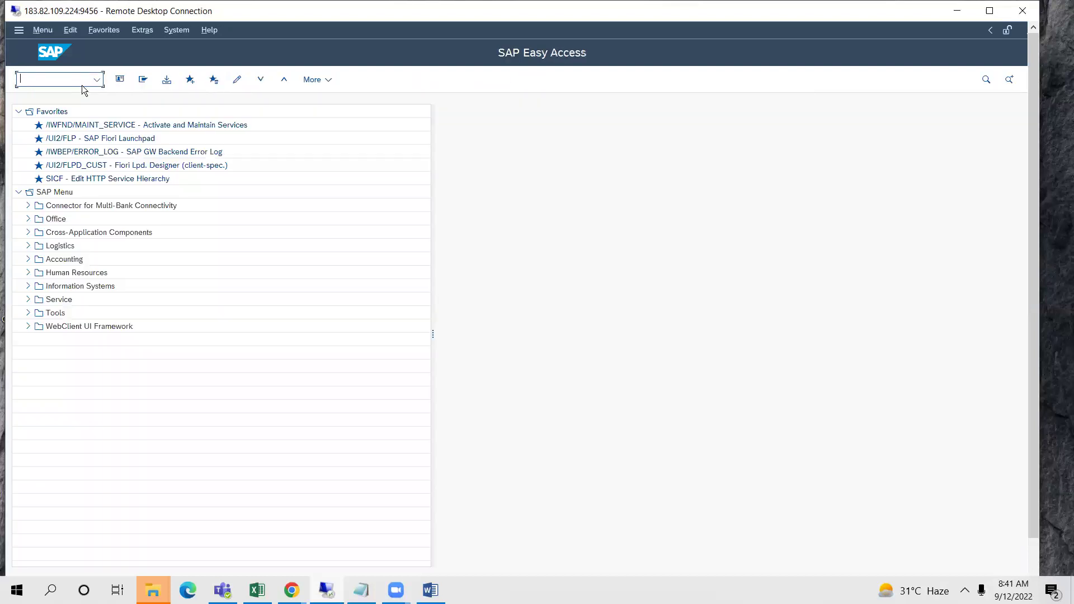
pyautogui.write('SM12')
pyautogui.press('Return')
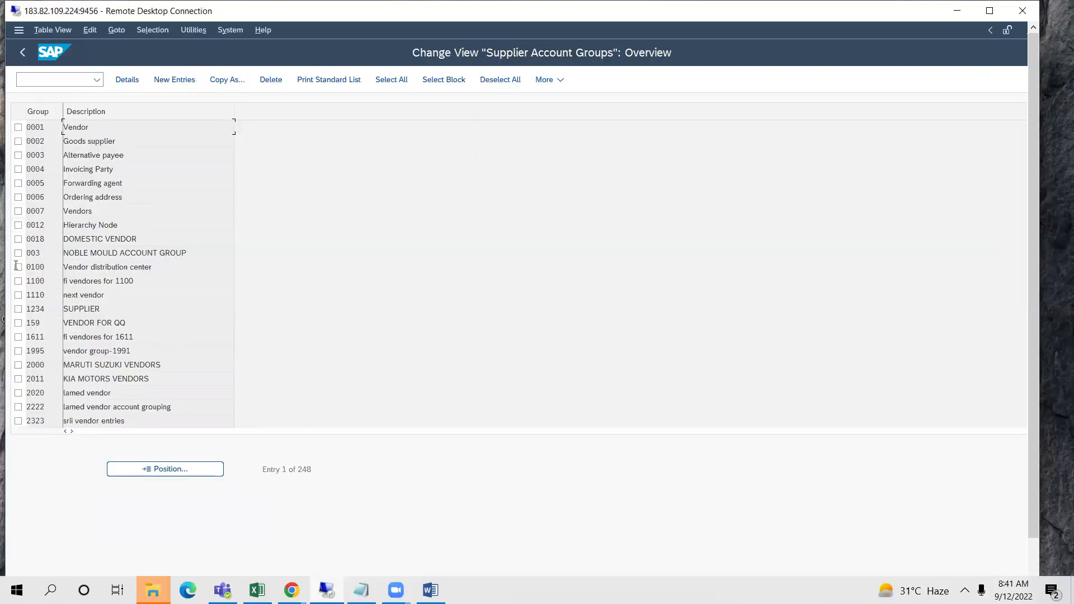
# Step: Copy supplier account group 0001 as VI00 with the name DOMESTIC VENDOR and return to SAP Easy Access
pyautogui.click(19, 127)
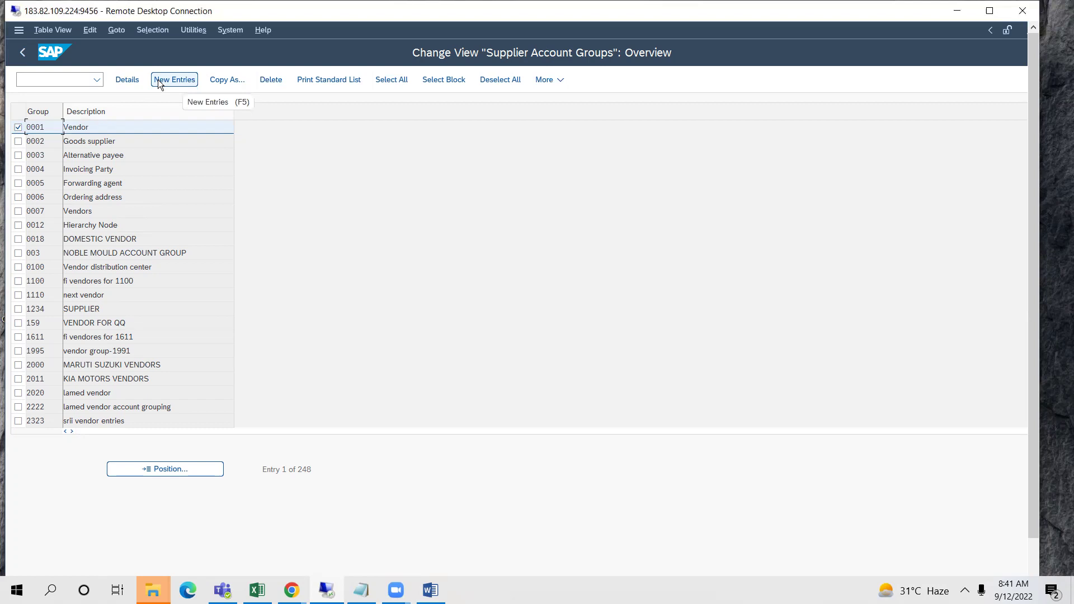
pyautogui.click(212, 80)
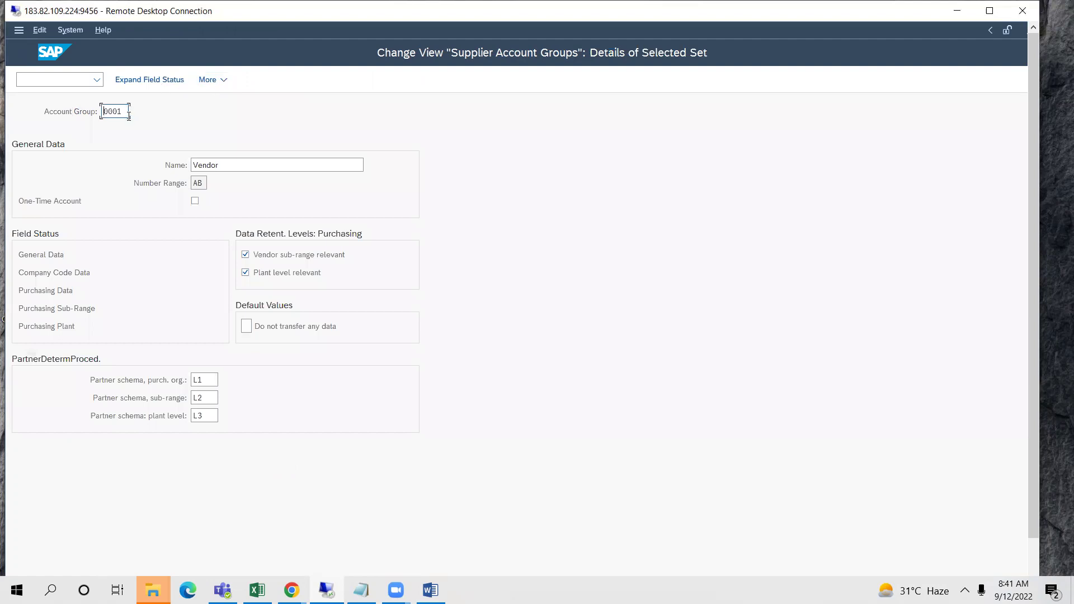
pyautogui.press('BackSpace')
pyautogui.press('BackSpace')
pyautogui.press('BackSpace')
pyautogui.press('BackSpace')
pyautogui.write('VI00')
pyautogui.press('Tab')
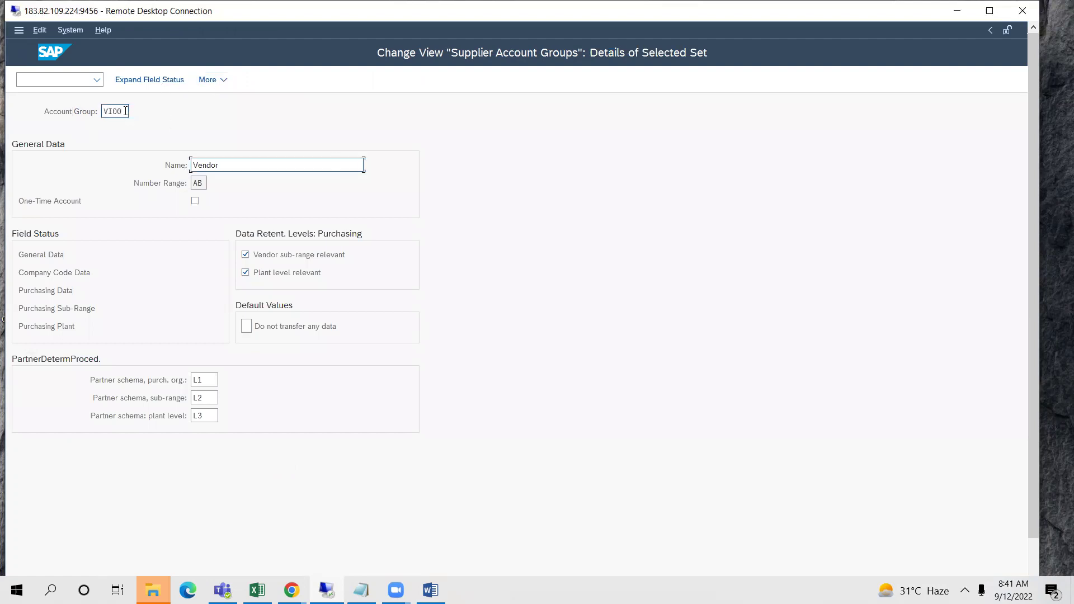
pyautogui.write('DOMESTIC VENDOR')
pyautogui.press('F3')
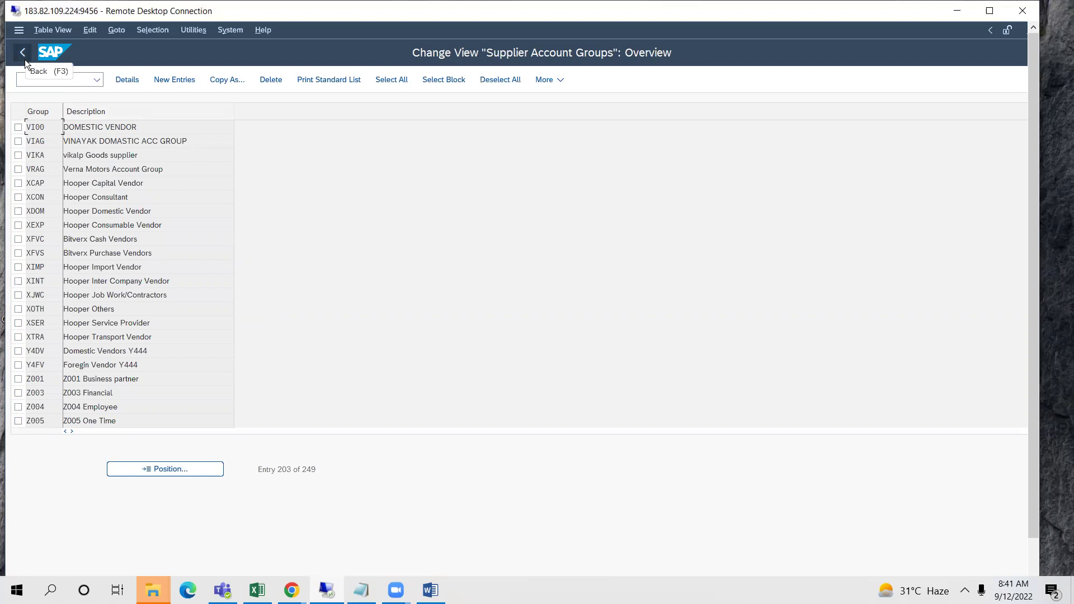
pyautogui.click(24, 60)
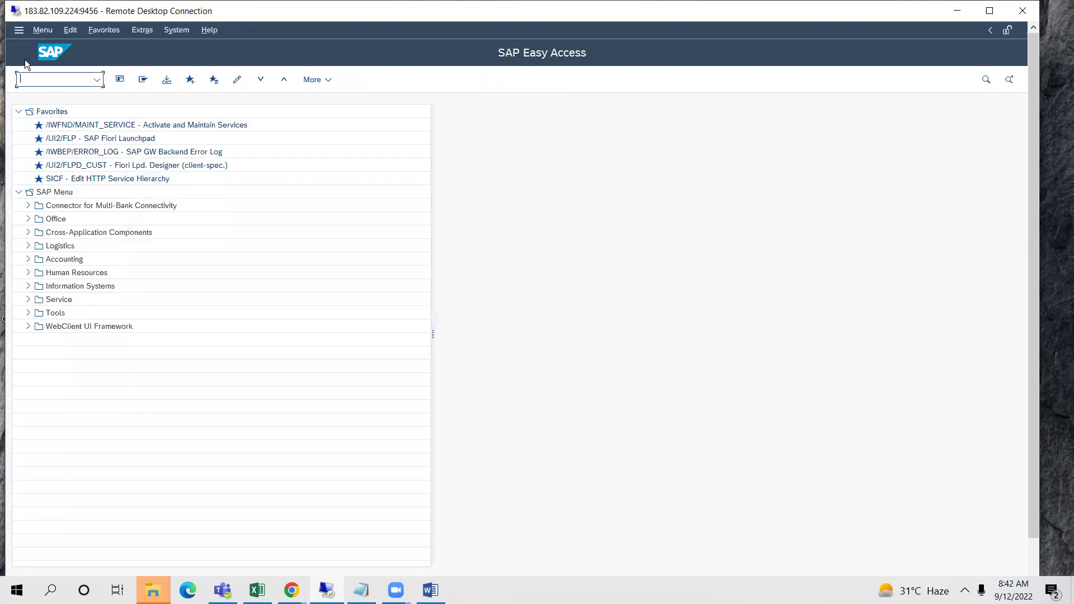
pyautogui.write('OMSJ')
pyautogui.press('Return')
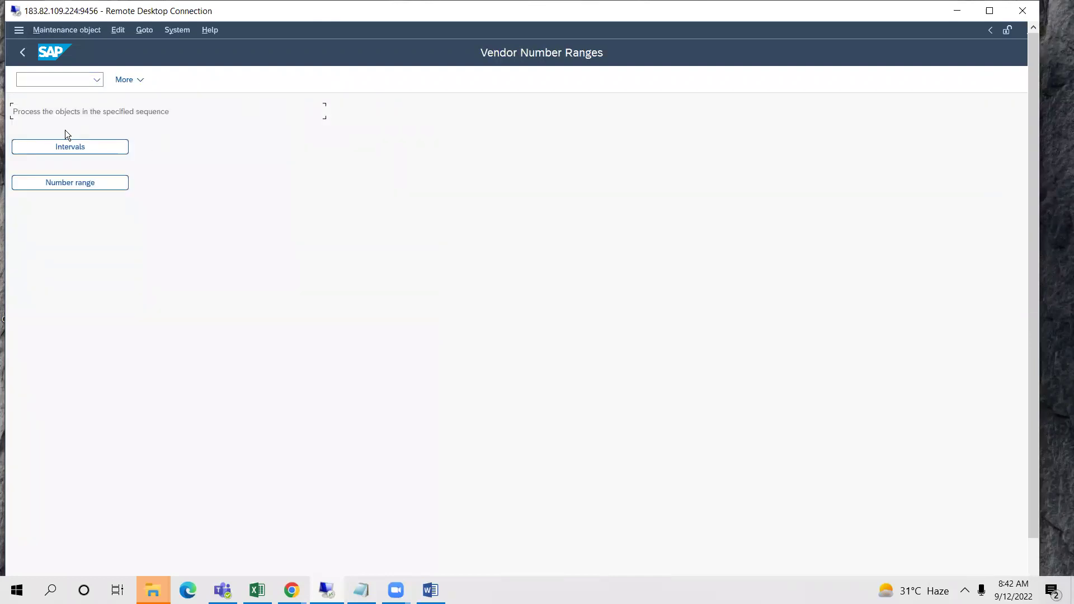
pyautogui.click(101, 148)
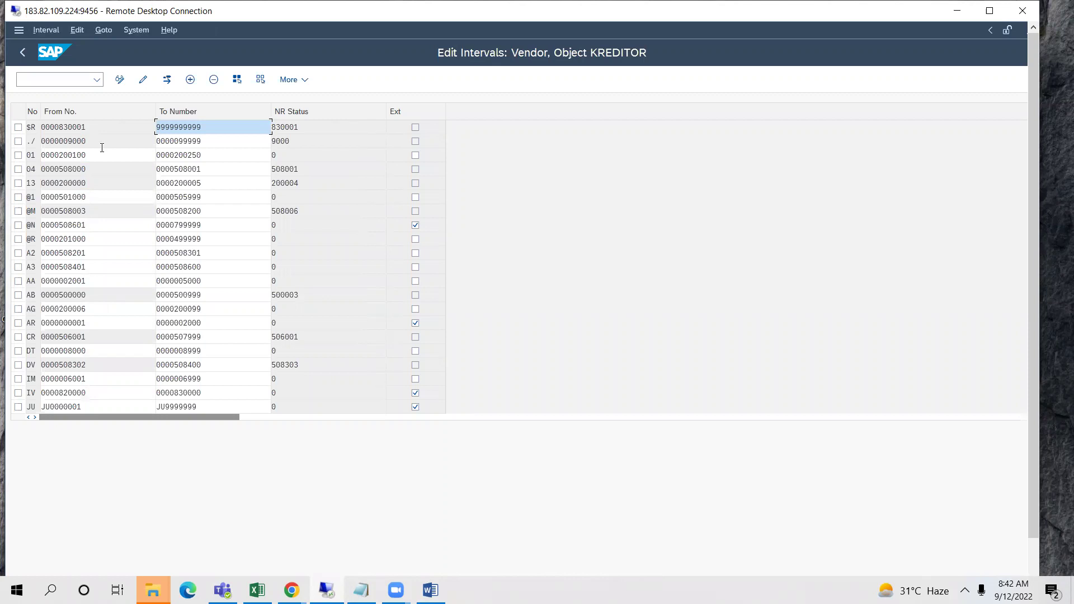
pyautogui.click(165, 80)
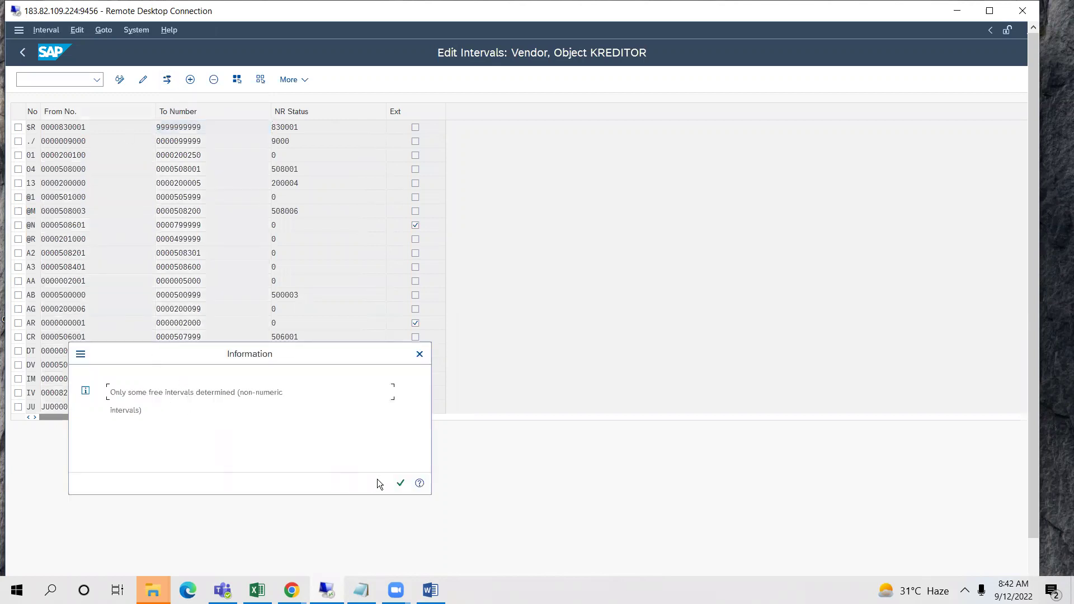
pyautogui.click(400, 484)
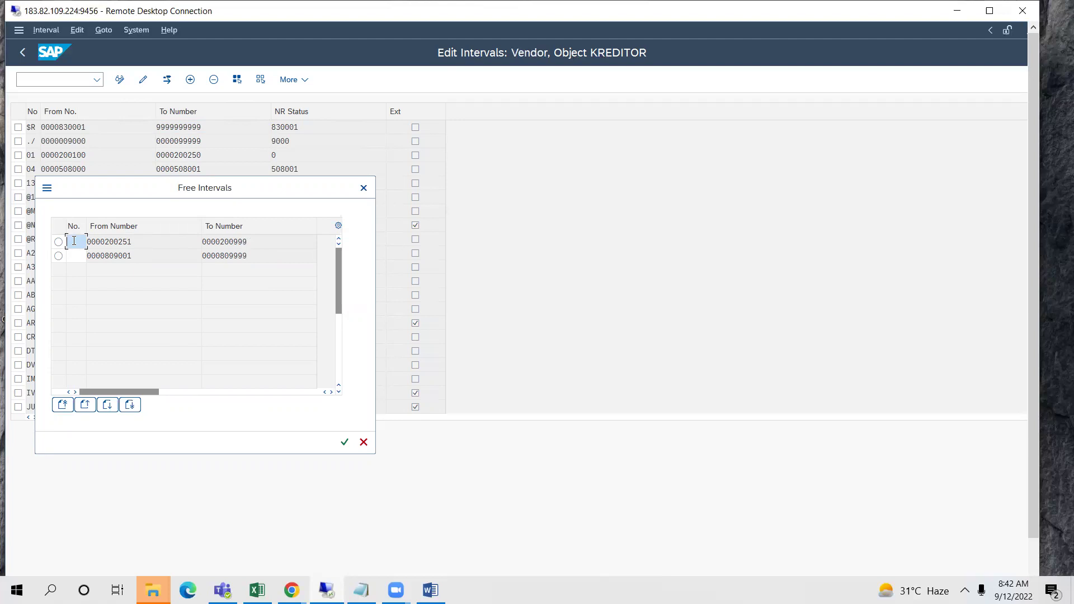
pyautogui.write('VI')
pyautogui.click(59, 243)
pyautogui.click(345, 443)
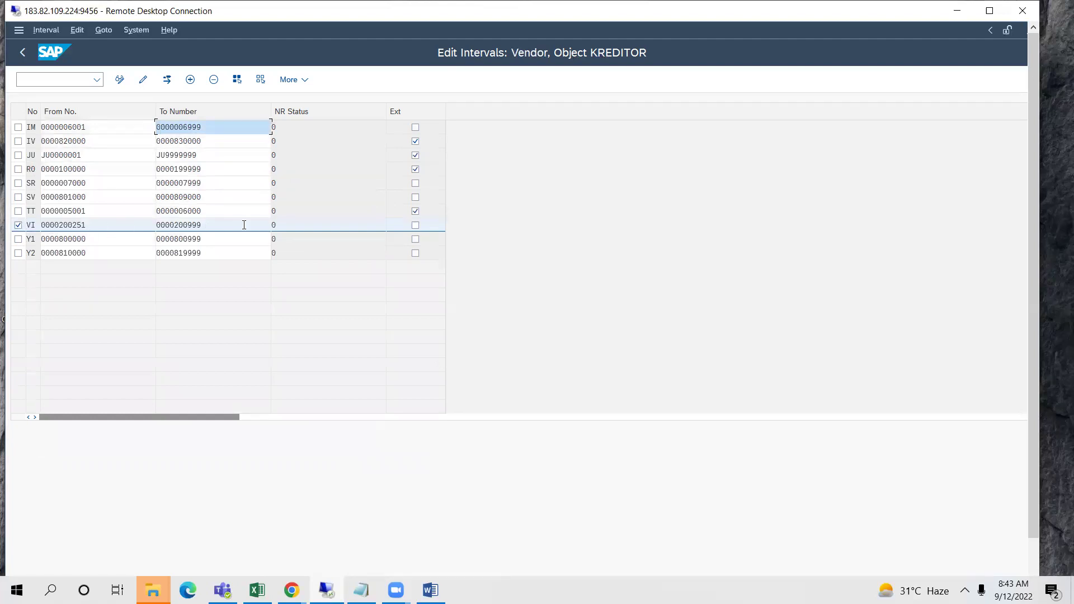
pyautogui.click(223, 229)
pyautogui.press('BackSpace')
pyautogui.press('BackSpace')
pyautogui.press('BackSpace')
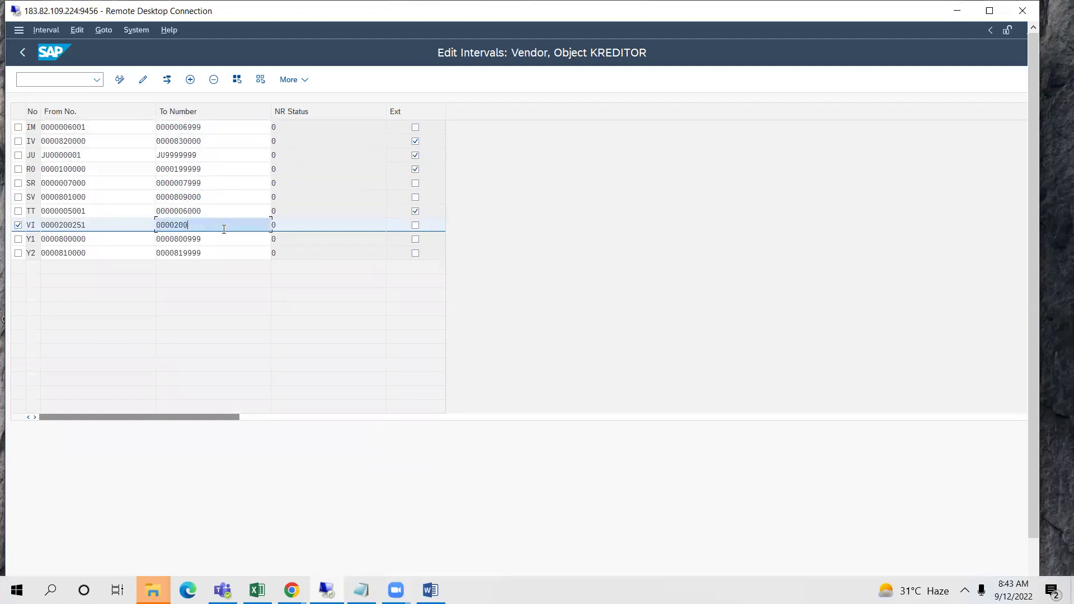
pyautogui.write('500')
pyautogui.press('Home')
pyautogui.hotkey('ctrl', 's')
pyautogui.press('Return')
# Step: Review the account group and number range sections of the business partner guide in Word and return to the SAP session
pyautogui.click(430, 590)
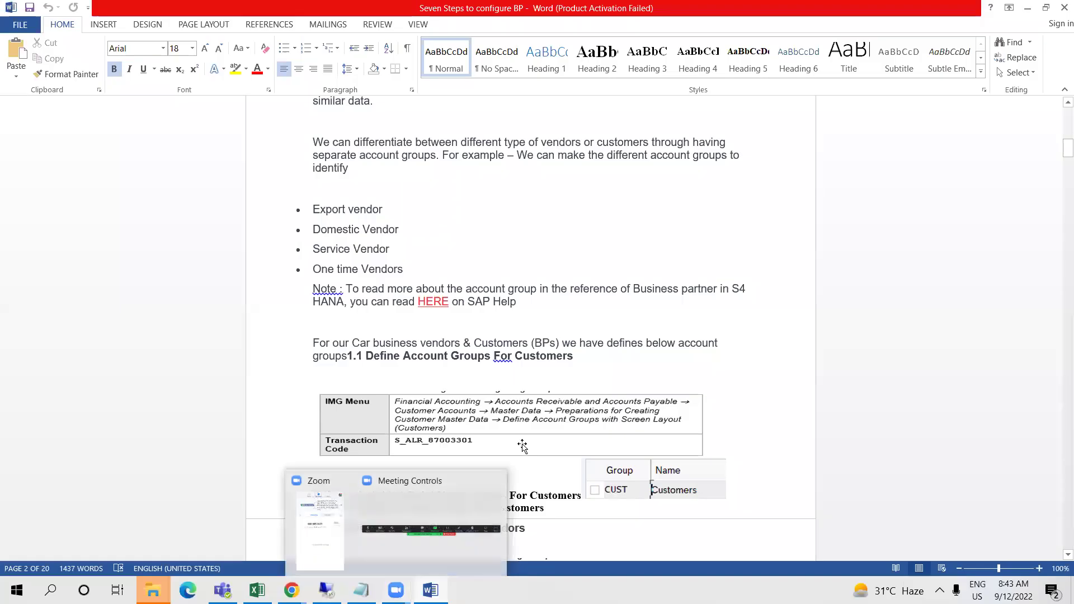
pyautogui.scroll(-5, 522, 445)
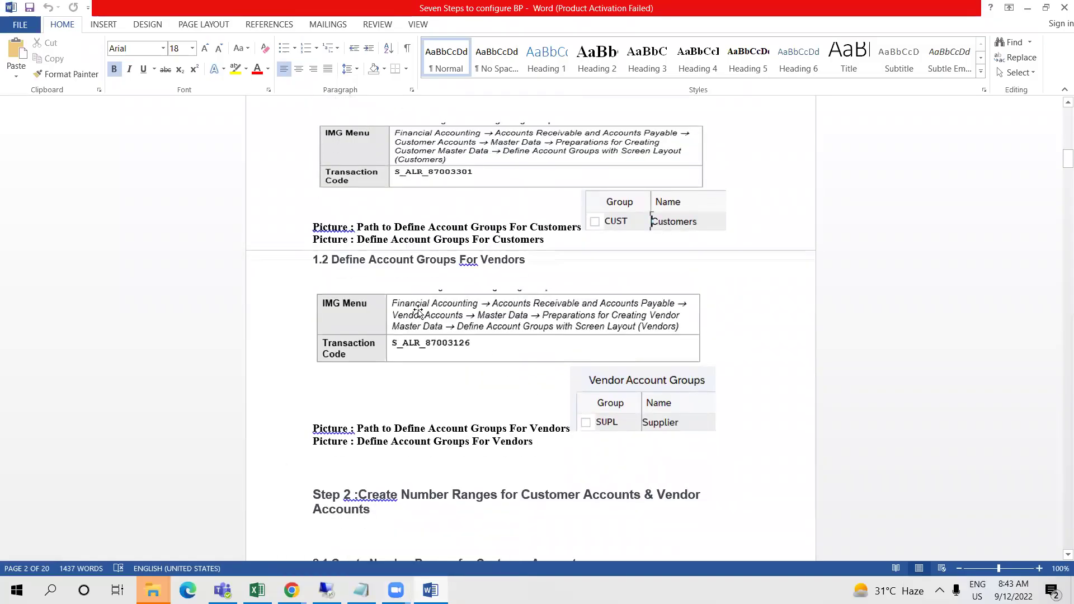
pyautogui.scroll(-4, 522, 280)
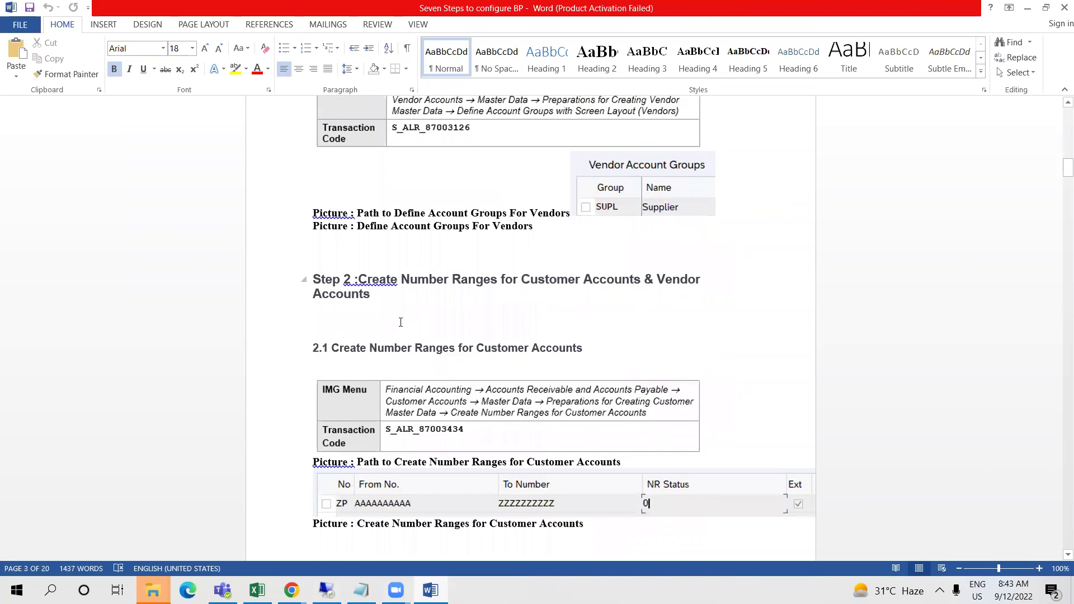
pyautogui.scroll(-8, 476, 317)
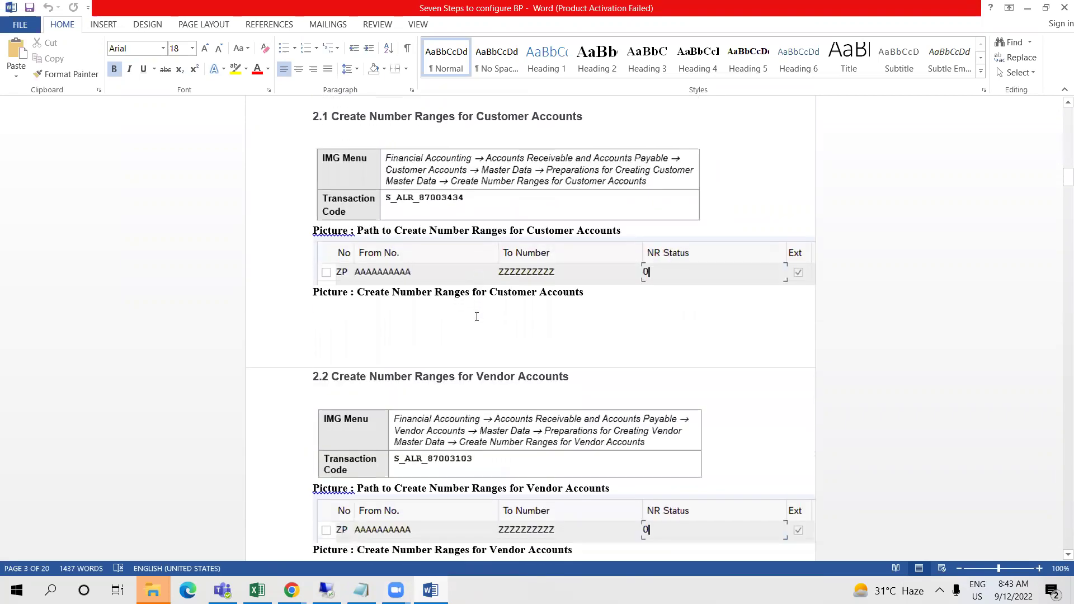
pyautogui.scroll(-2, 475, 319)
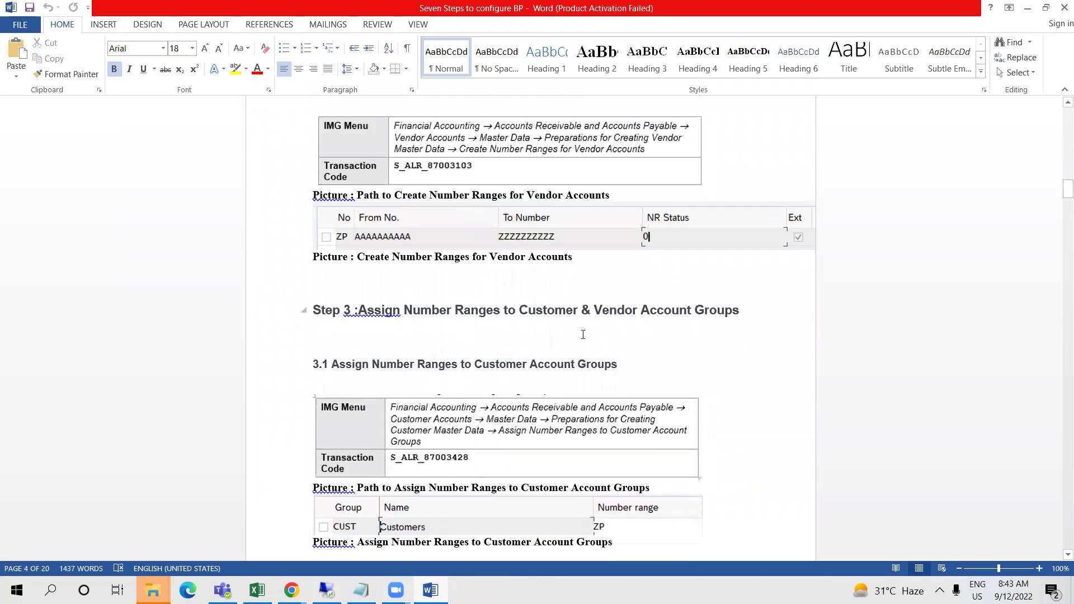
pyautogui.hotkey('alt', 'Tab')
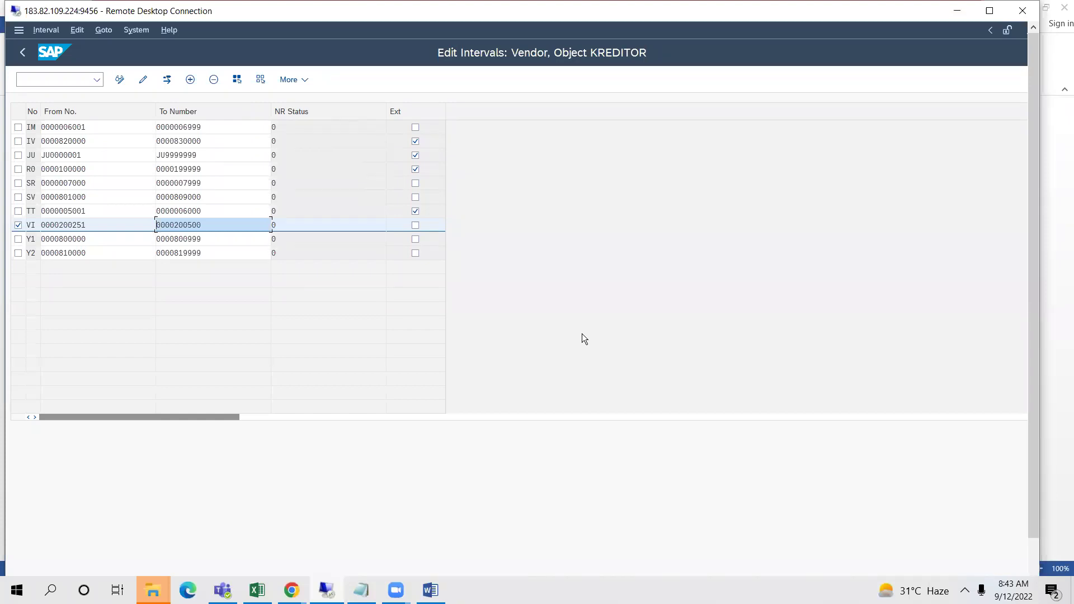
# Step: Leave the interval editor and reopen transaction OMSJ to edit the number range assignments of vendor account groups
pyautogui.click(22, 54)
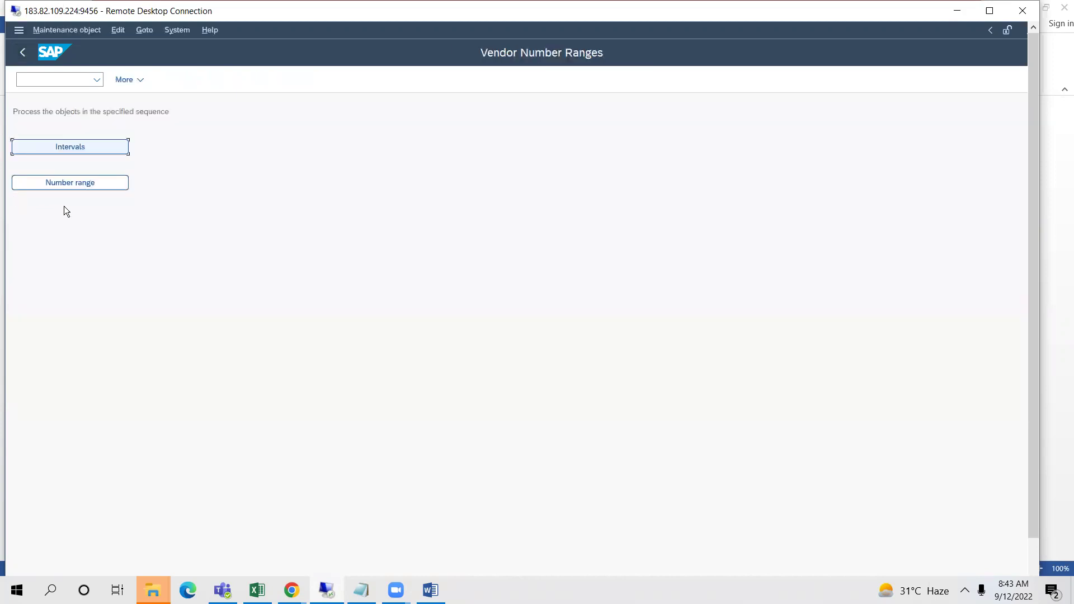
pyautogui.click(60, 79)
pyautogui.write('/n')
pyautogui.press('Return')
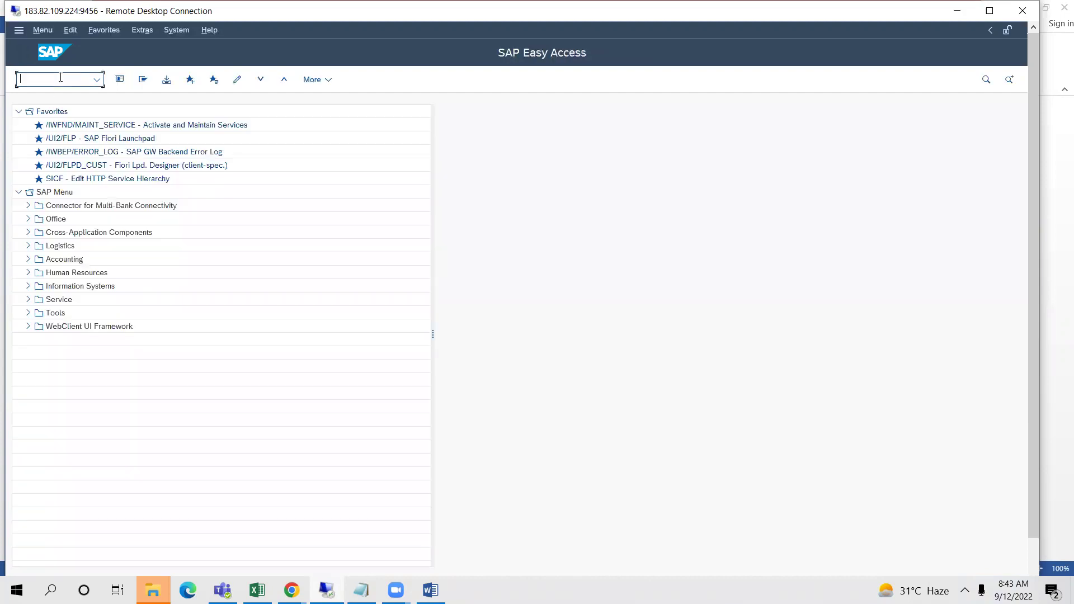
pyautogui.write('OMSJ')
pyautogui.press('Return')
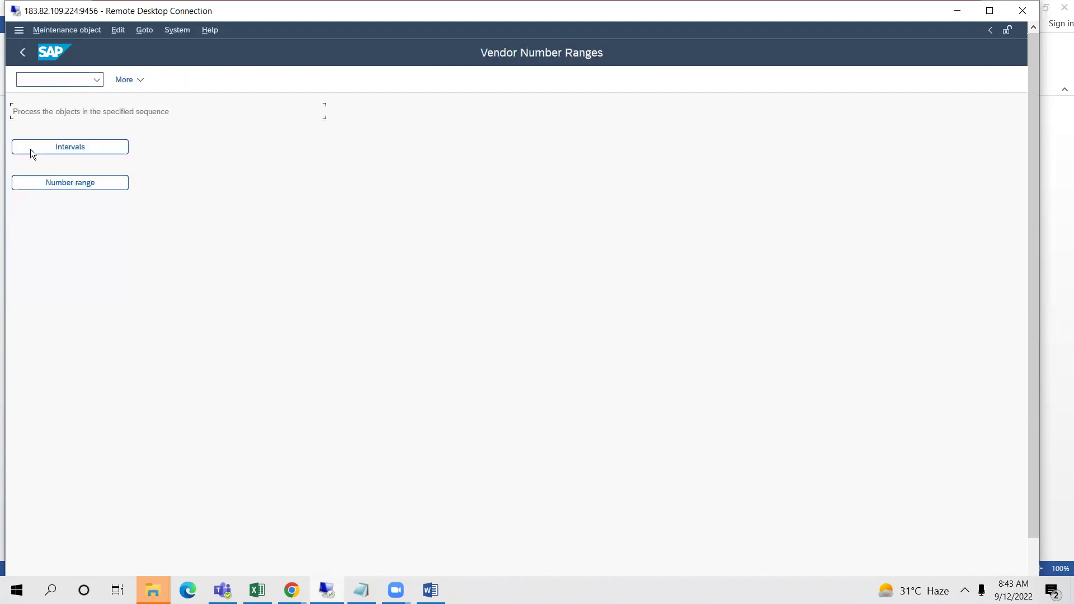
pyautogui.click(93, 182)
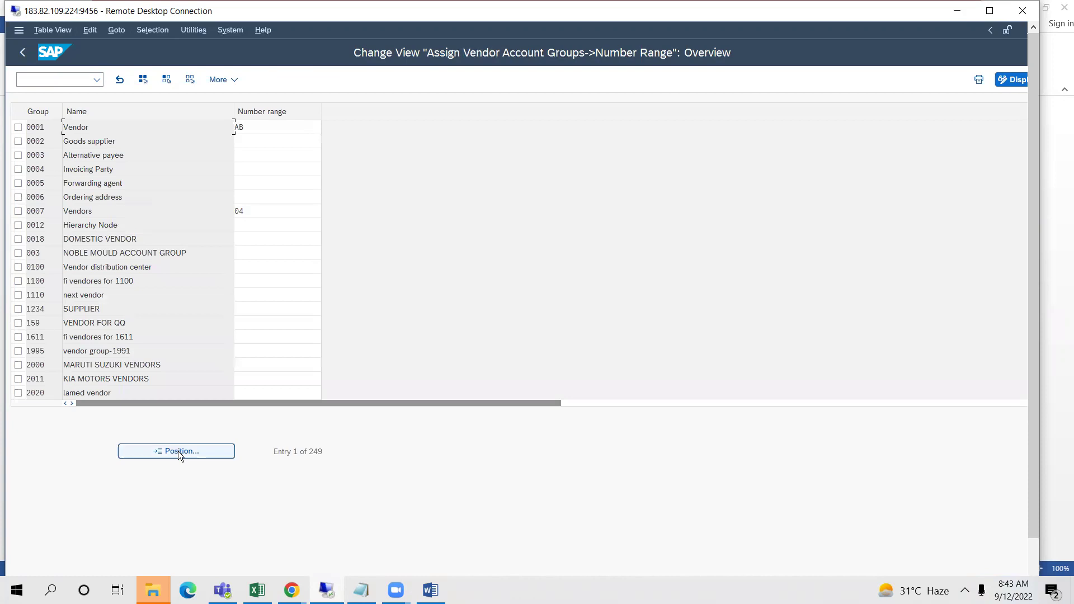
# Step: Assign number range VI to vendor account group VI00, save it in the COMPANY CREATION request and return to SAP Easy Access
pyautogui.click(178, 451)
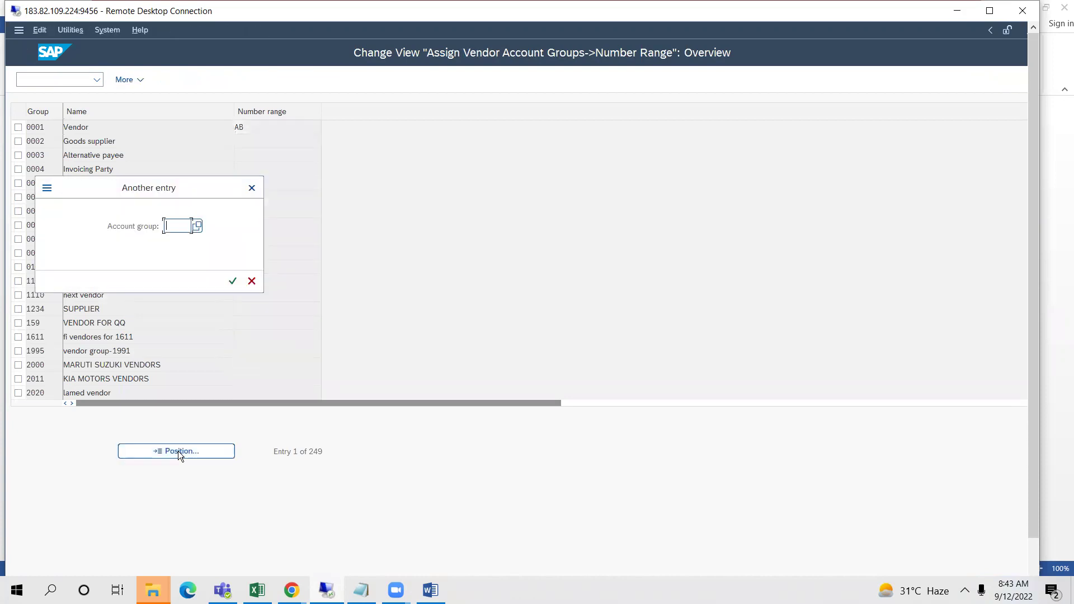
pyautogui.write('VI00')
pyautogui.press('Return')
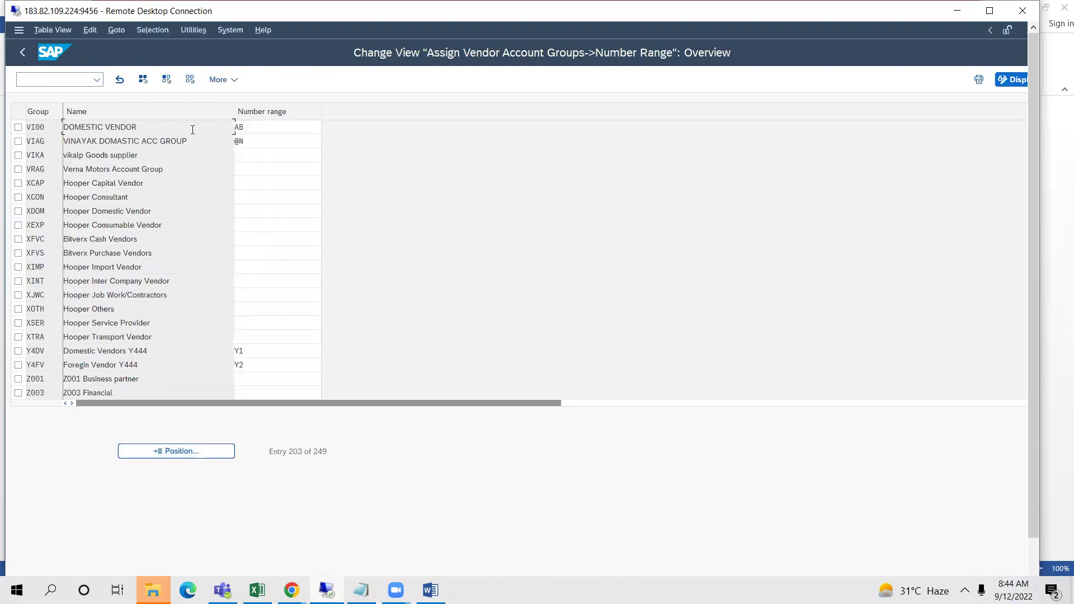
pyautogui.click(253, 126)
pyautogui.press('BackSpace')
pyautogui.write('VI')
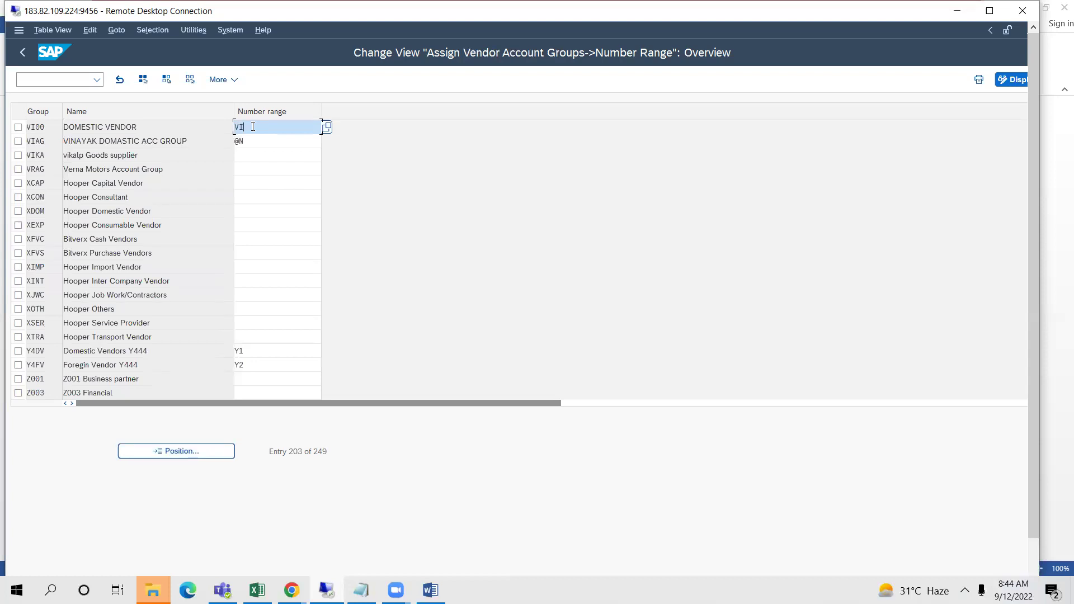
pyautogui.hotkey('ctrl', 's')
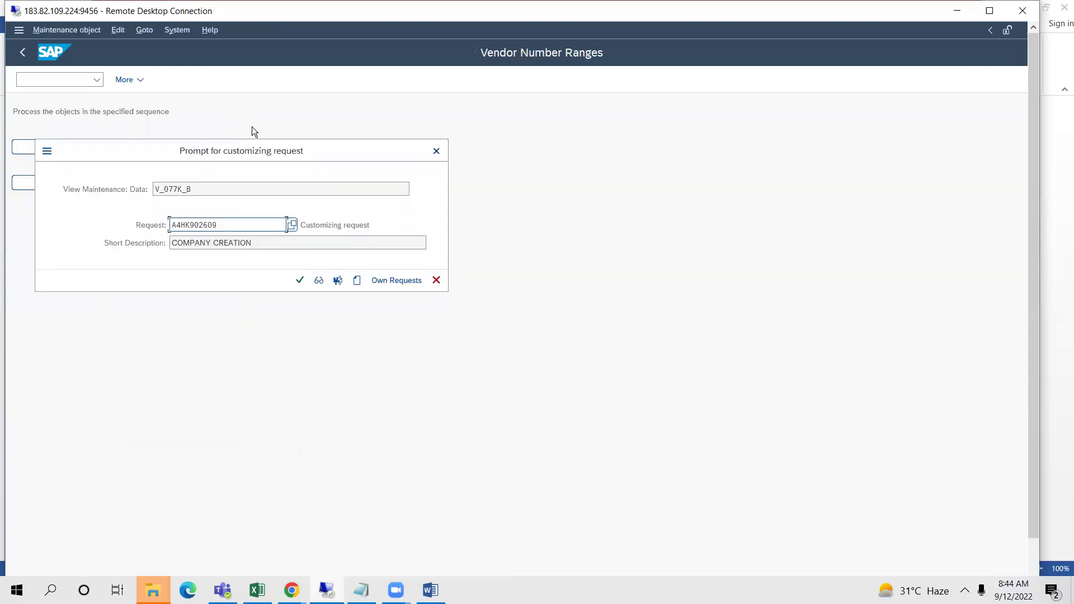
pyautogui.press('Return')
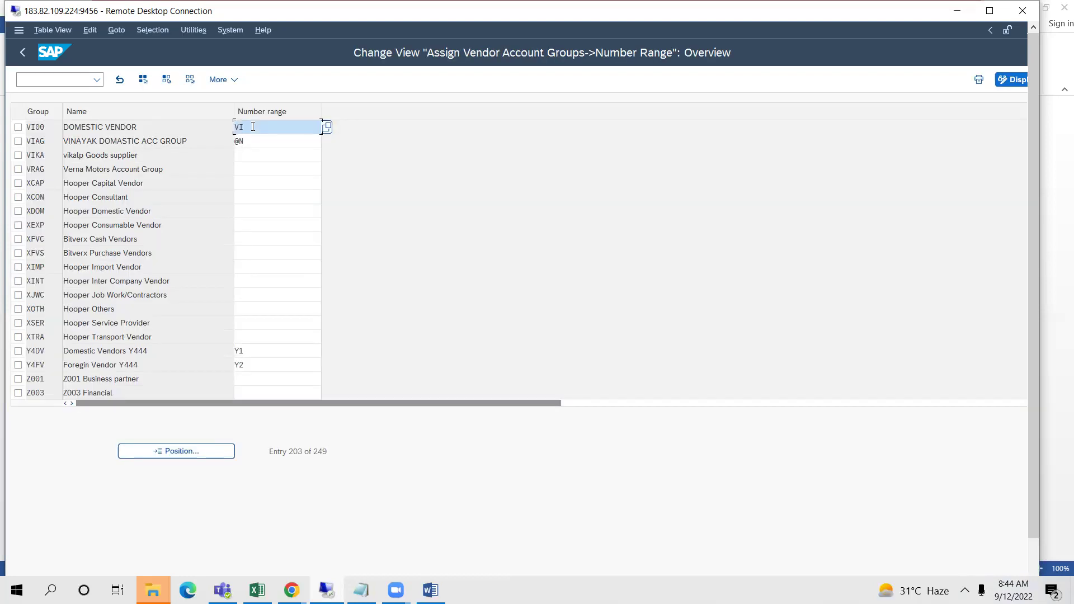
pyautogui.click(20, 53)
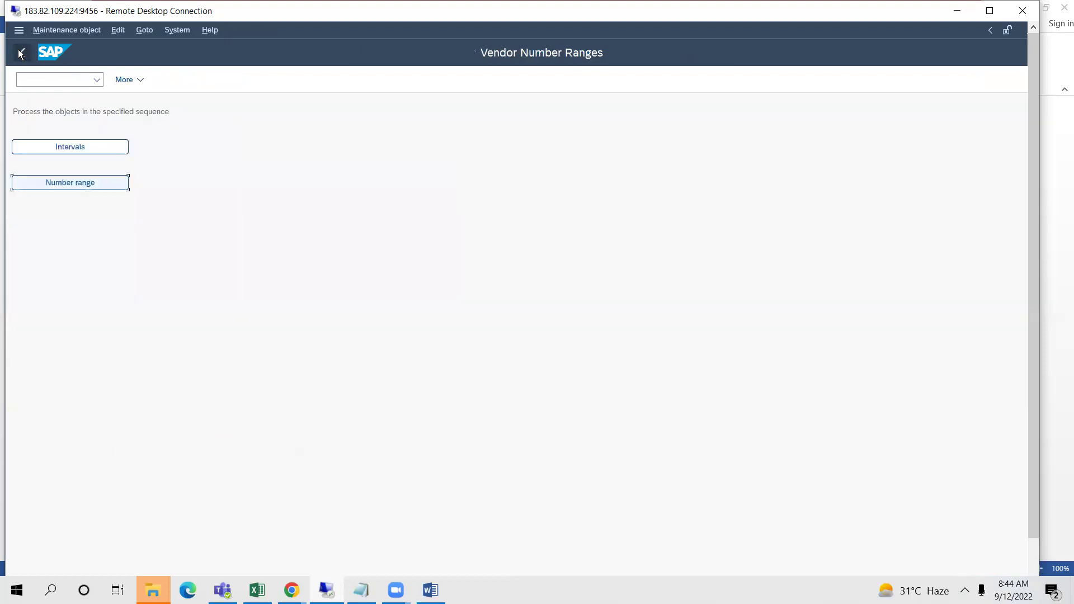
pyautogui.click(19, 52)
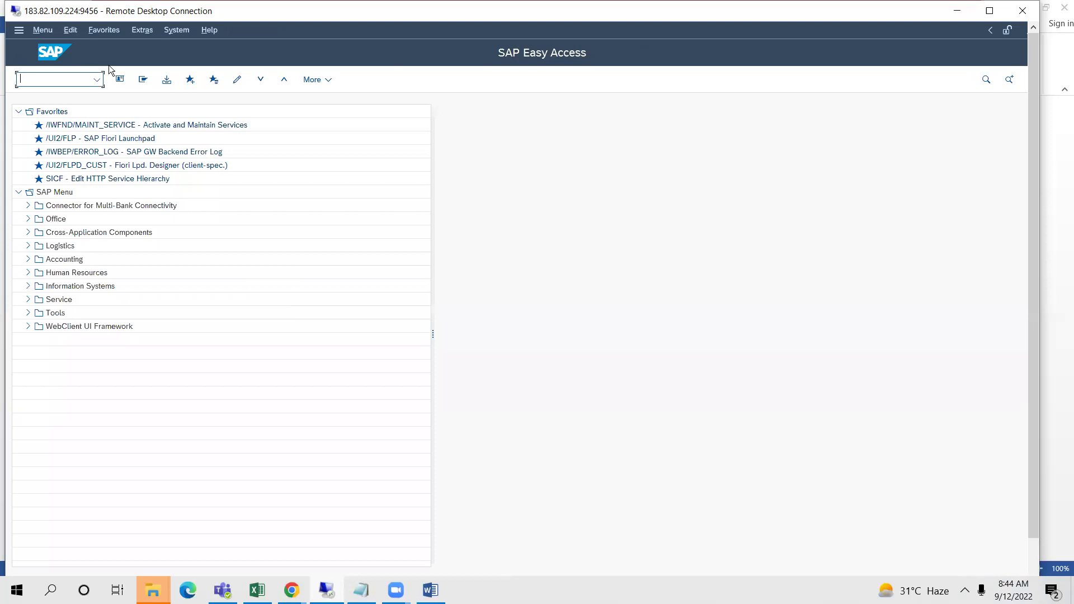
pyautogui.write('OBAR')
pyautogui.press('Return')
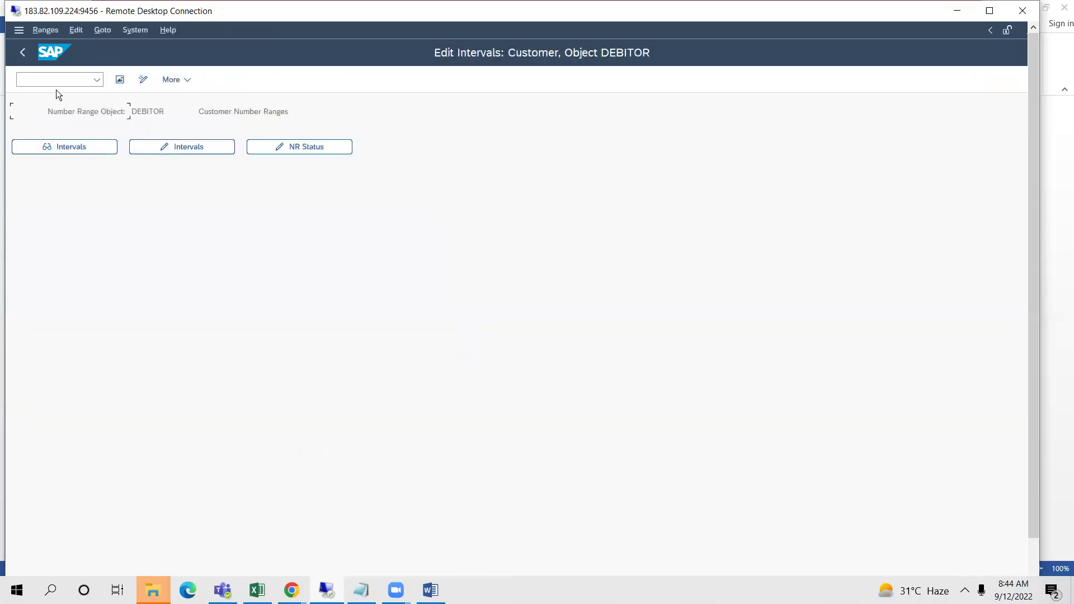
pyautogui.press('F3')
pyautogui.write('OVT0')
pyautogui.press('Return')
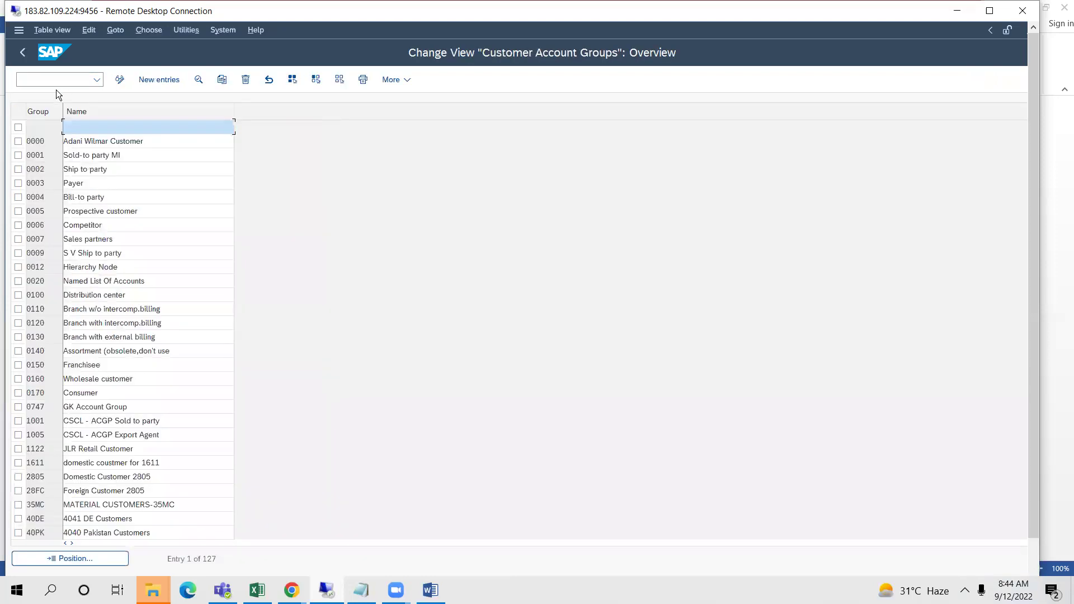
pyautogui.press('F3')
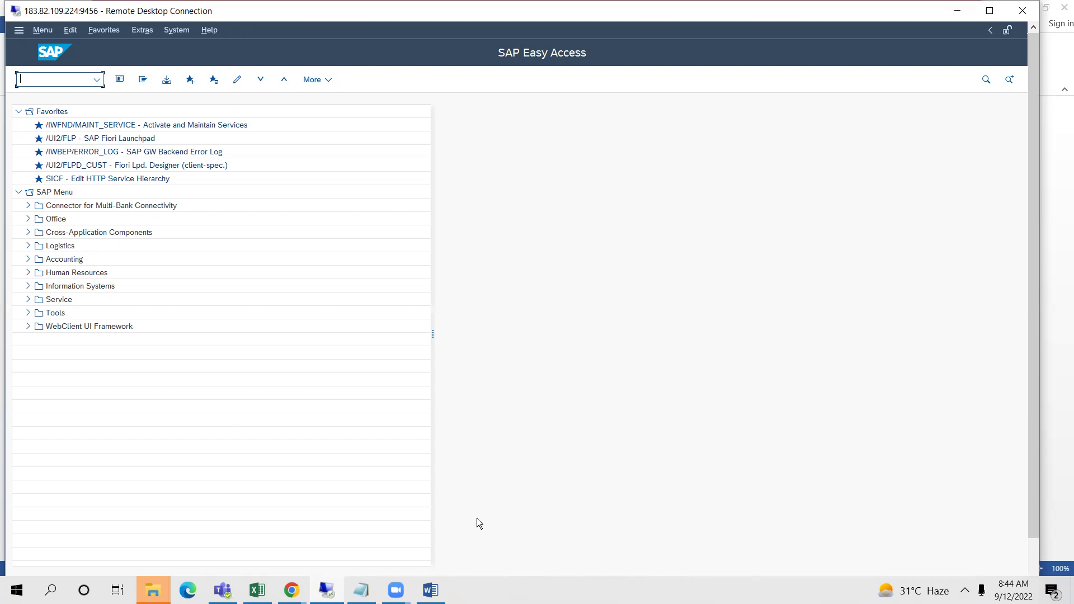
# Step: Check the account group definitions in the Word guide and open the customer account groups in SAP with transaction OVT0
pyautogui.write('OVT0')
pyautogui.click(430, 590)
pyautogui.scroll(3, 511, 334)
pyautogui.scroll(12, 511, 334)
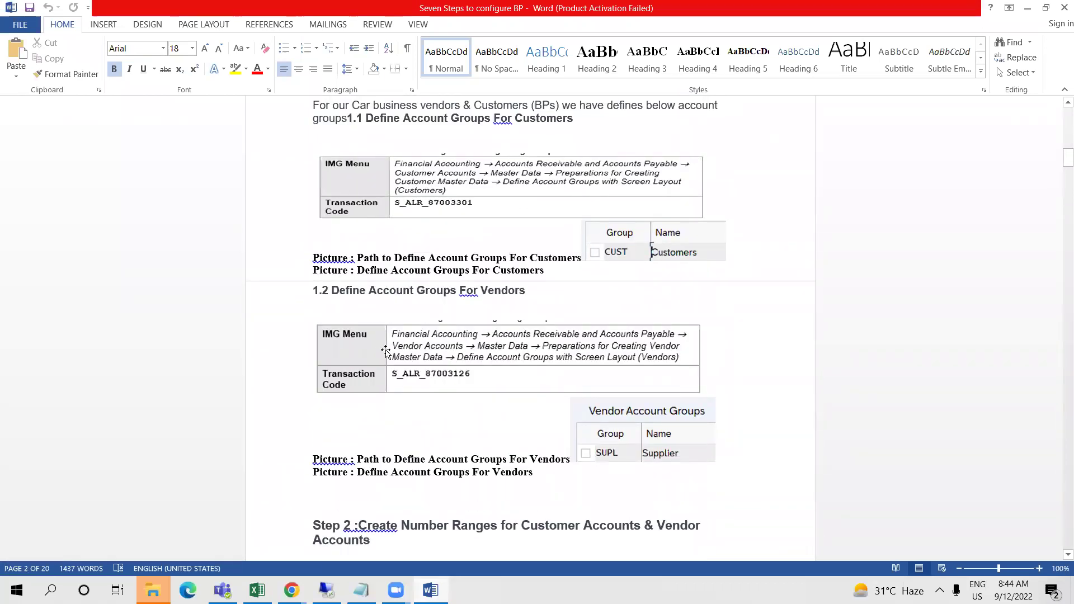
pyautogui.scroll(2, 407, 237)
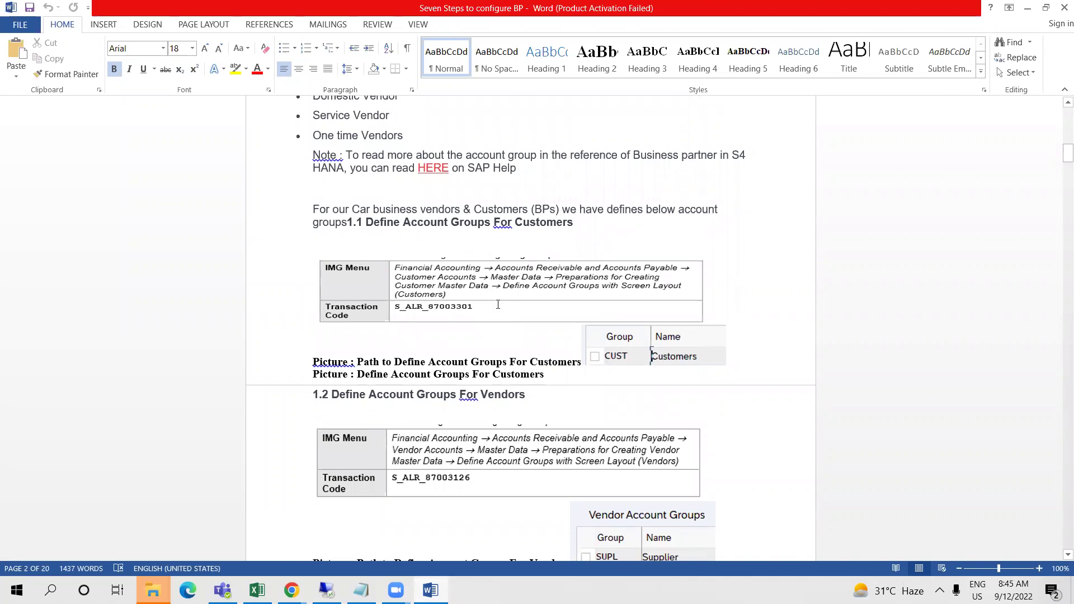
pyautogui.scroll(-4, 496, 306)
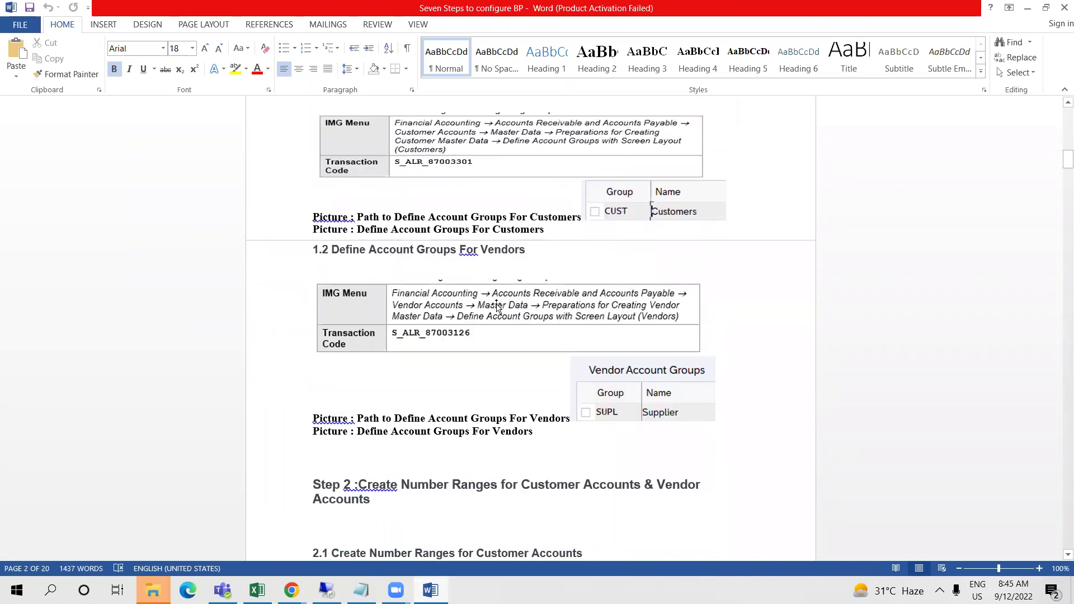
pyautogui.click(329, 591)
pyautogui.press('Return')
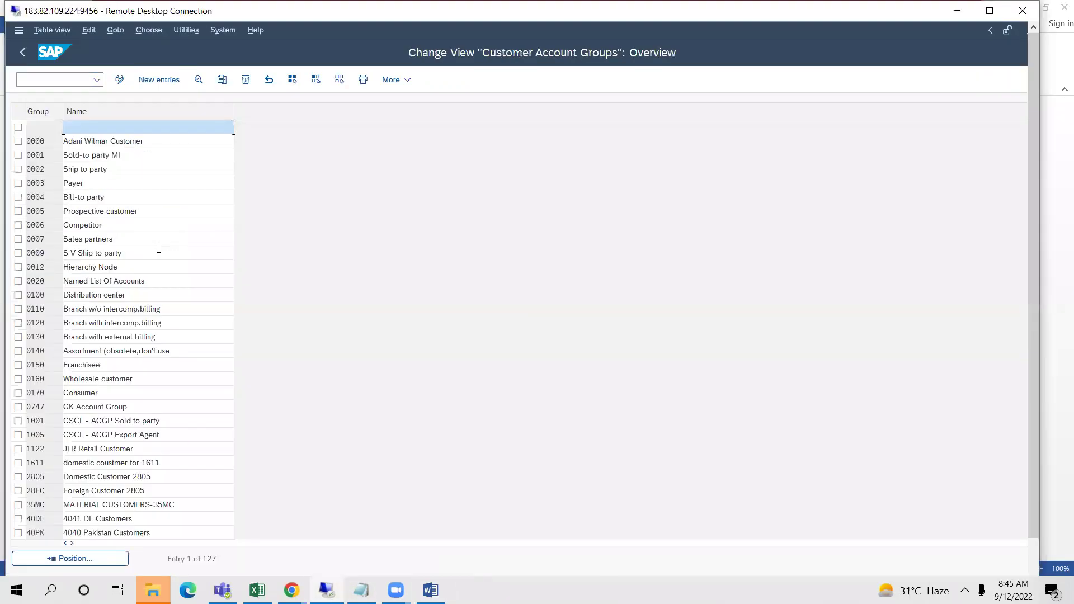
# Step: Copy customer account group 0001 to a new account group VI00 named DOMESTIC CUSTOMER
pyautogui.click(18, 155)
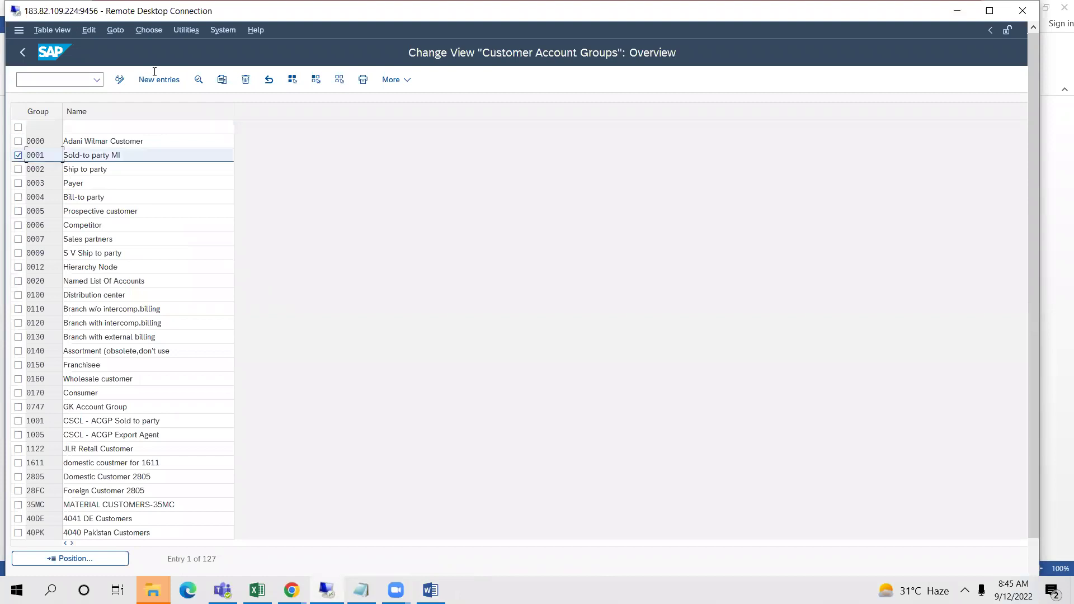
pyautogui.click(222, 80)
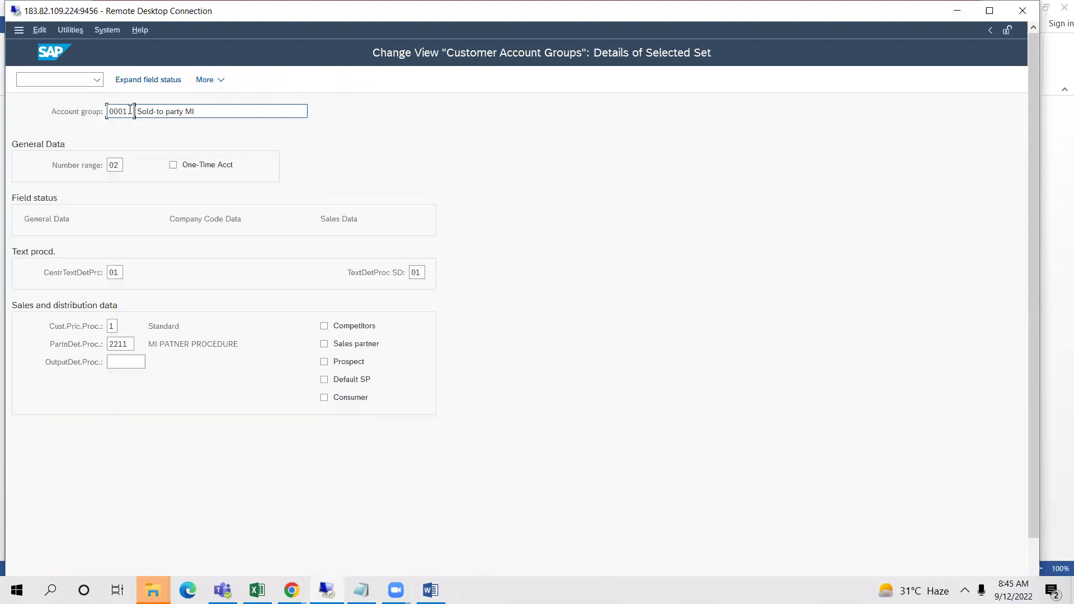
pyautogui.press('BackSpace')
pyautogui.press('BackSpace')
pyautogui.press('BackSpace')
pyautogui.press('BackSpace')
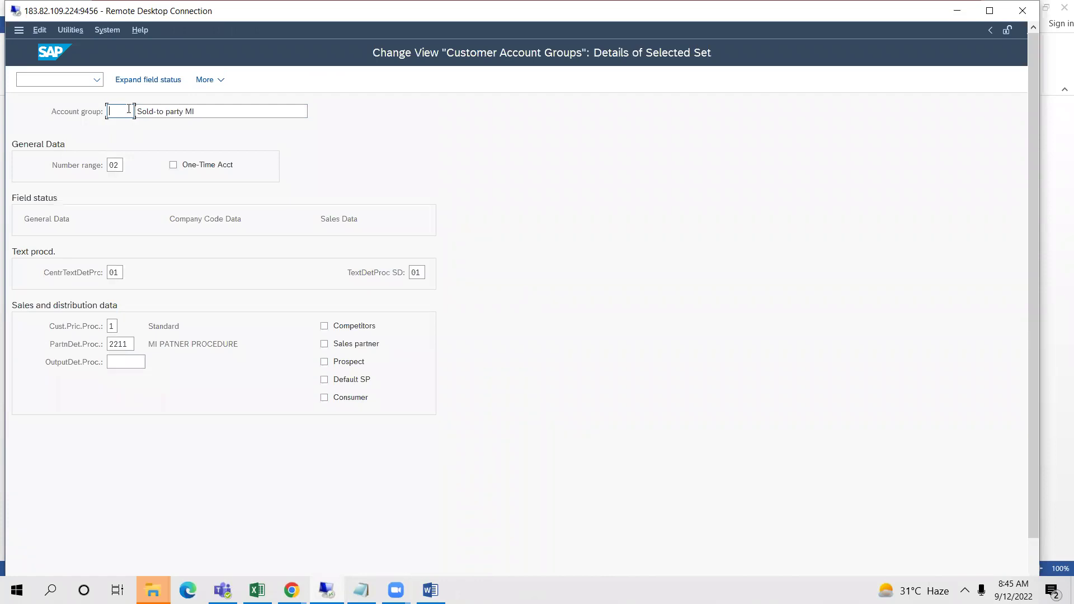
pyautogui.write('VI00')
pyautogui.press('Tab')
pyautogui.write('DOMESTIC CUSTOMER')
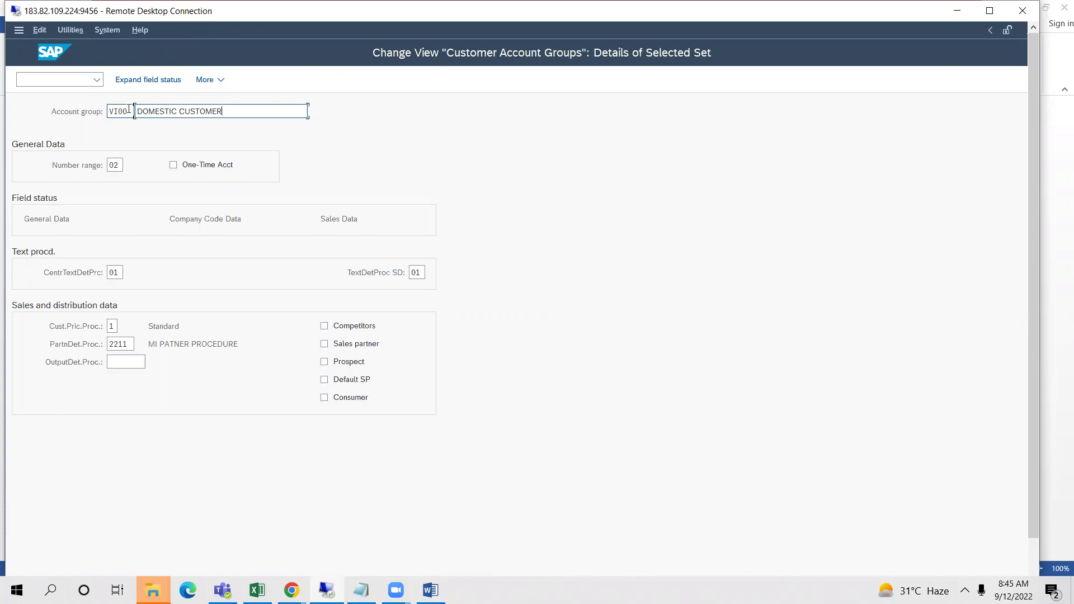
# Step: Save customer account group VI00 in the COMPANY CREATION customizing request and return to SAP Easy Access
pyautogui.press('F3')
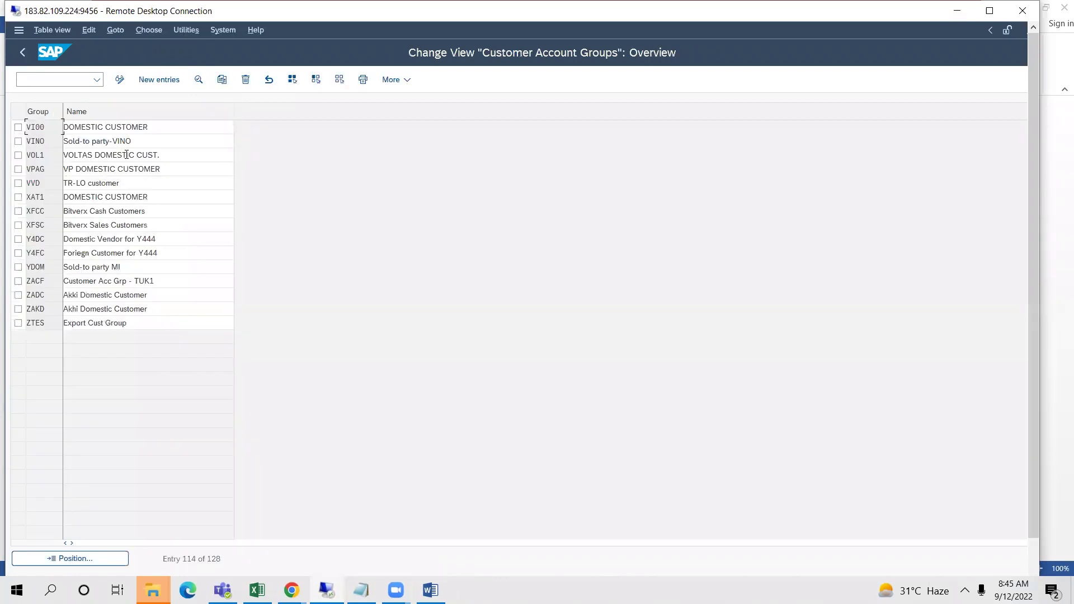
pyautogui.hotkey('ctrl', 's')
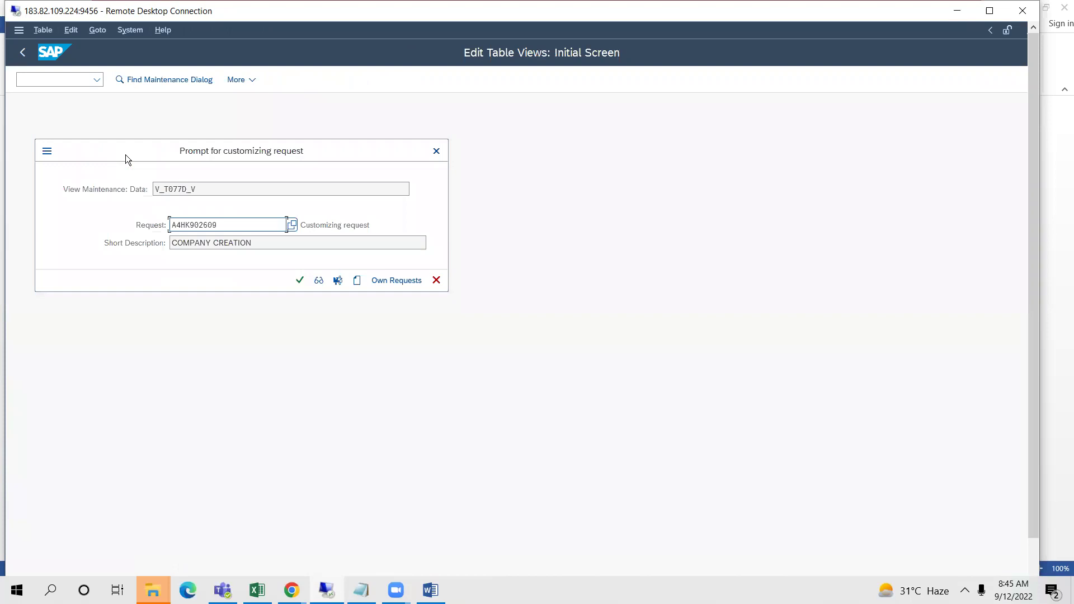
pyautogui.press('Return')
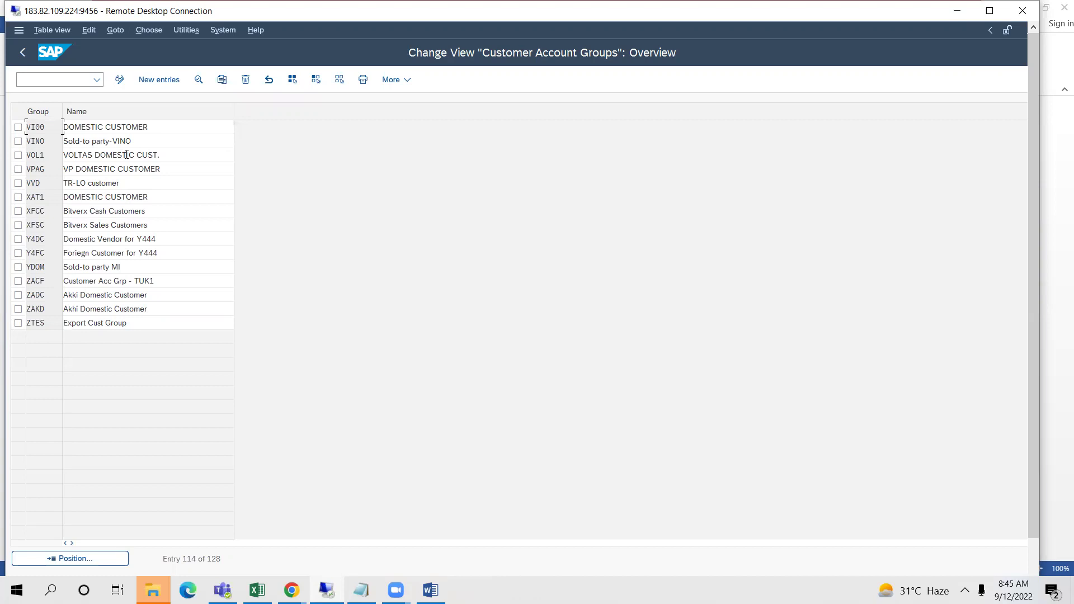
pyautogui.moveTo(127, 154); pyautogui.dragTo(22, 56)
pyautogui.click(25, 56)
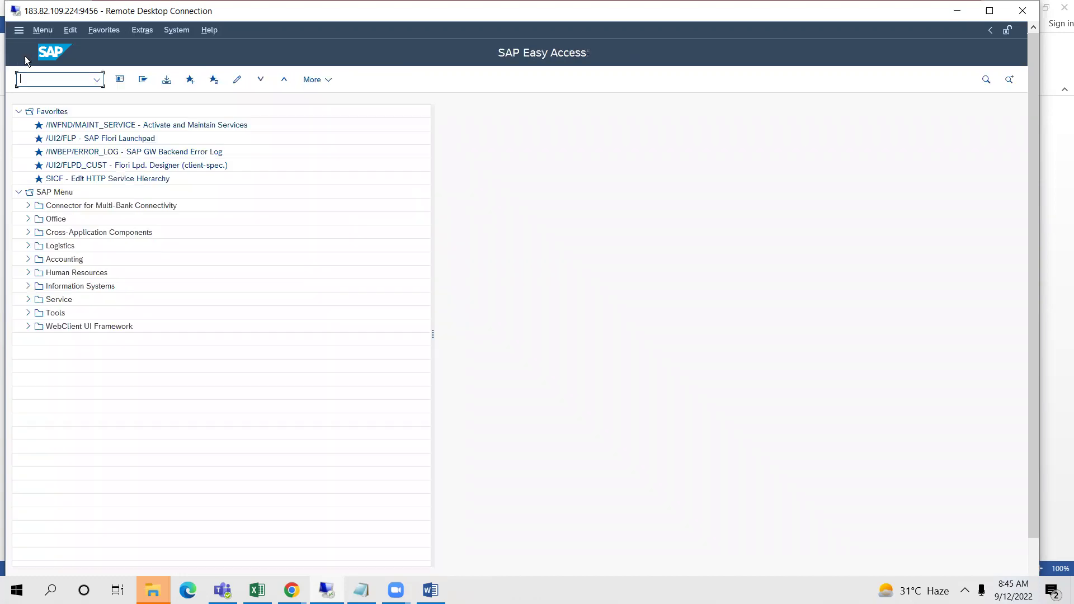
# Step: Start transaction OVZC and open the customer number range intervals of object DEBITOR for editing
pyautogui.write('OVZC')
pyautogui.press('Return')
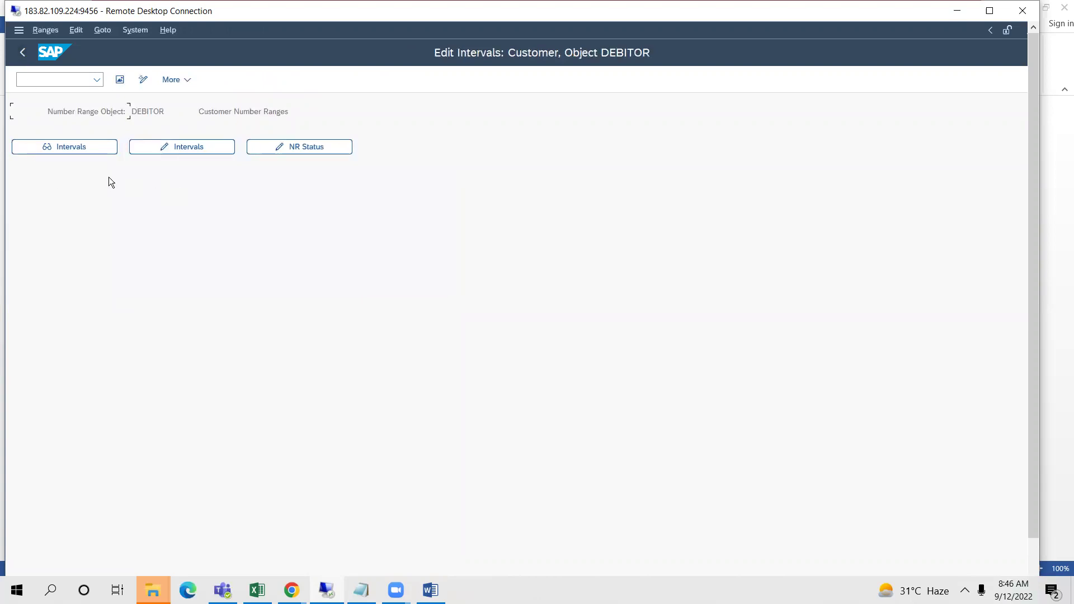
pyautogui.click(203, 147)
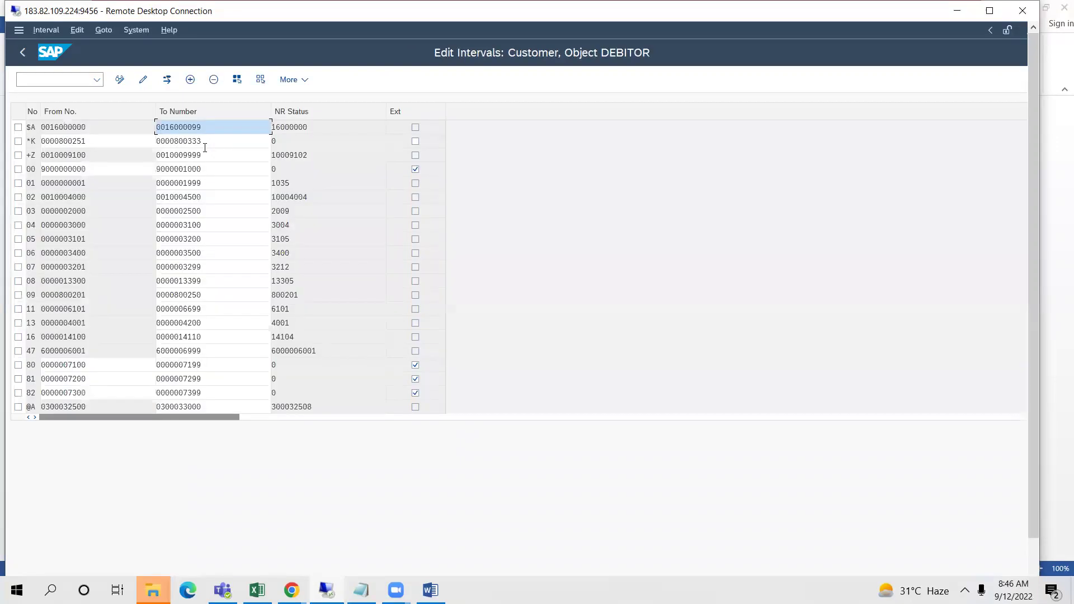
pyautogui.click(168, 80)
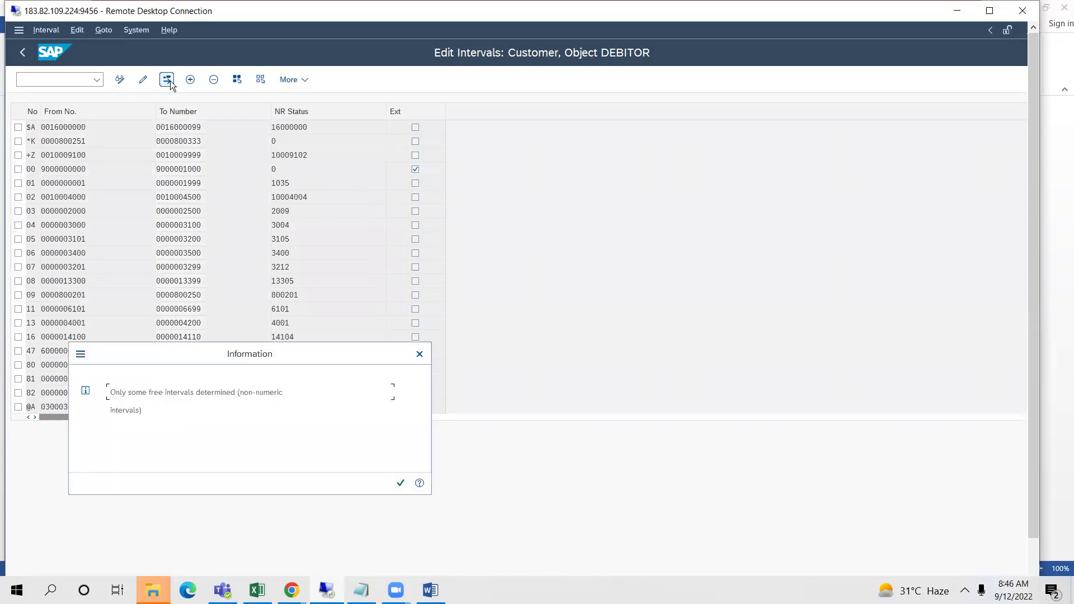
pyautogui.press('Return')
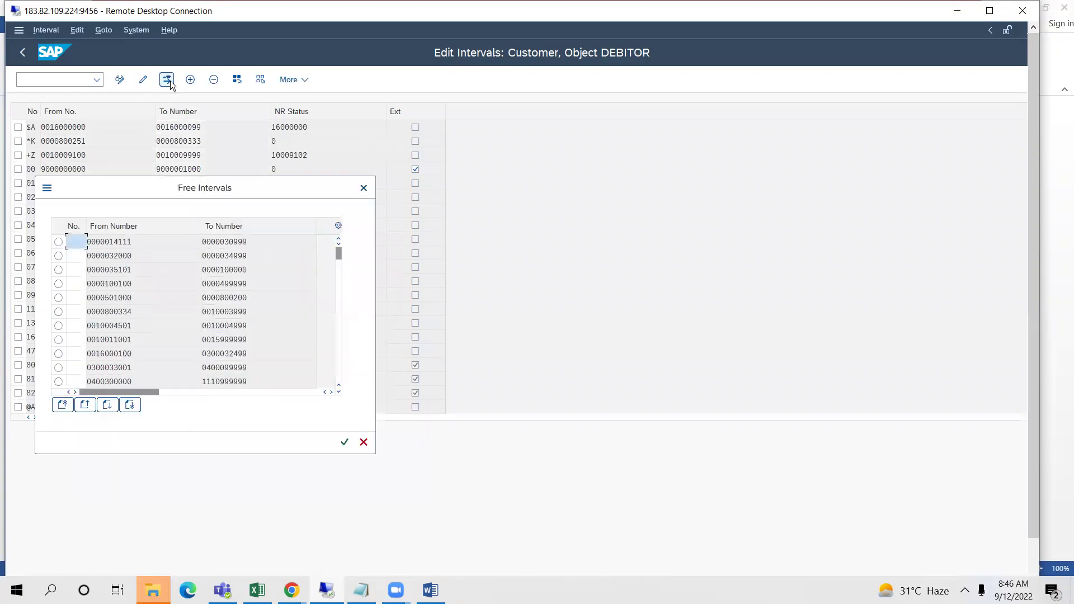
pyautogui.click(73, 256)
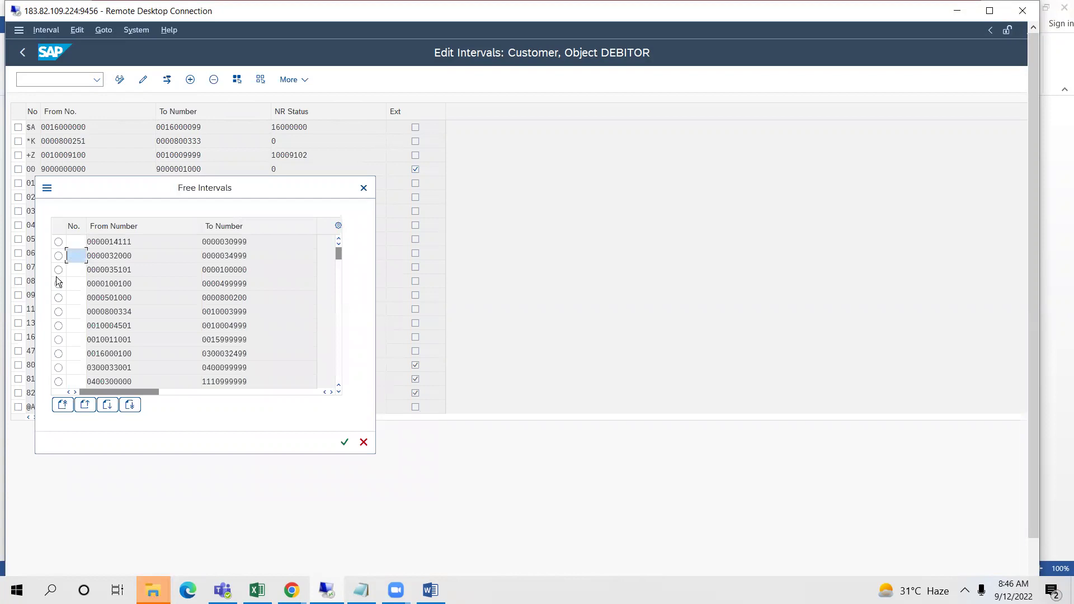
pyautogui.write('VI')
pyautogui.click(58, 255)
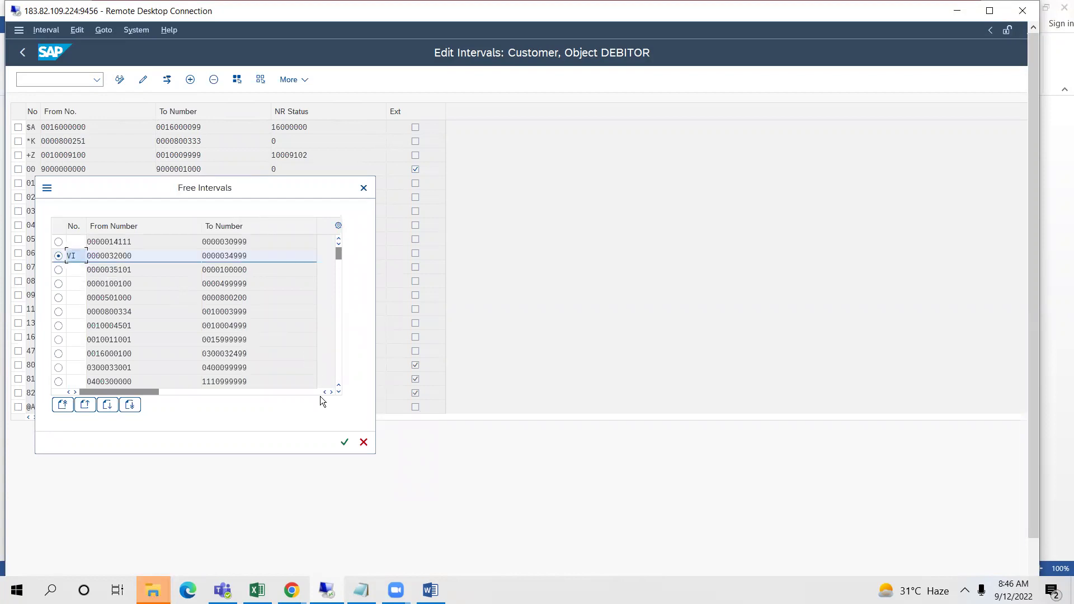
pyautogui.click(345, 442)
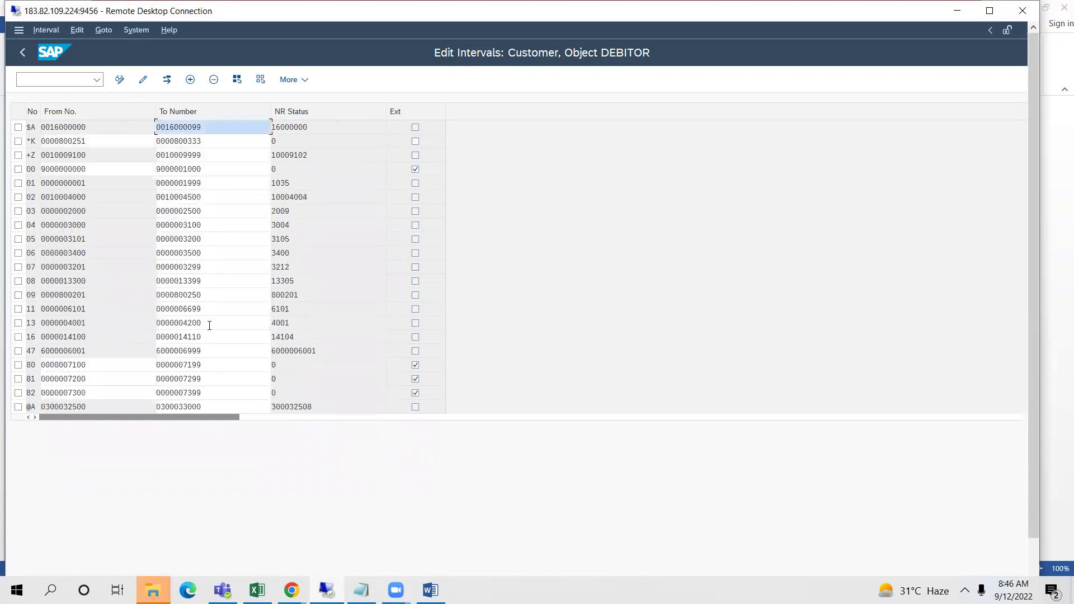
# Step: Check the new VI interval in the list, save the customer number ranges and return to SAP Easy Access
pyautogui.scroll(-6, 210, 326)
pyautogui.scroll(-5, 209, 326)
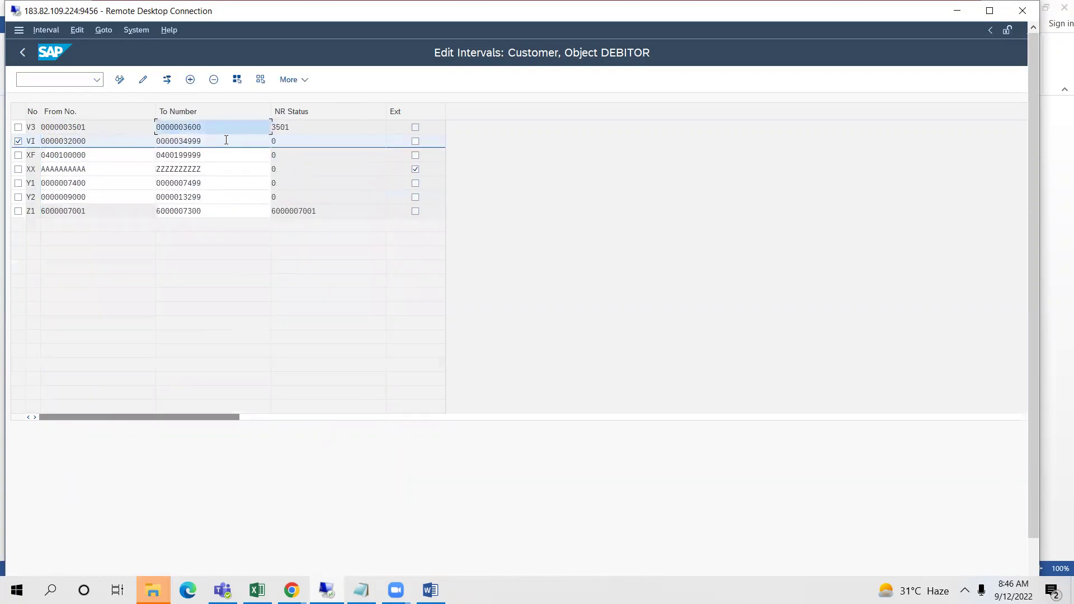
pyautogui.hotkey('ctrl', 's')
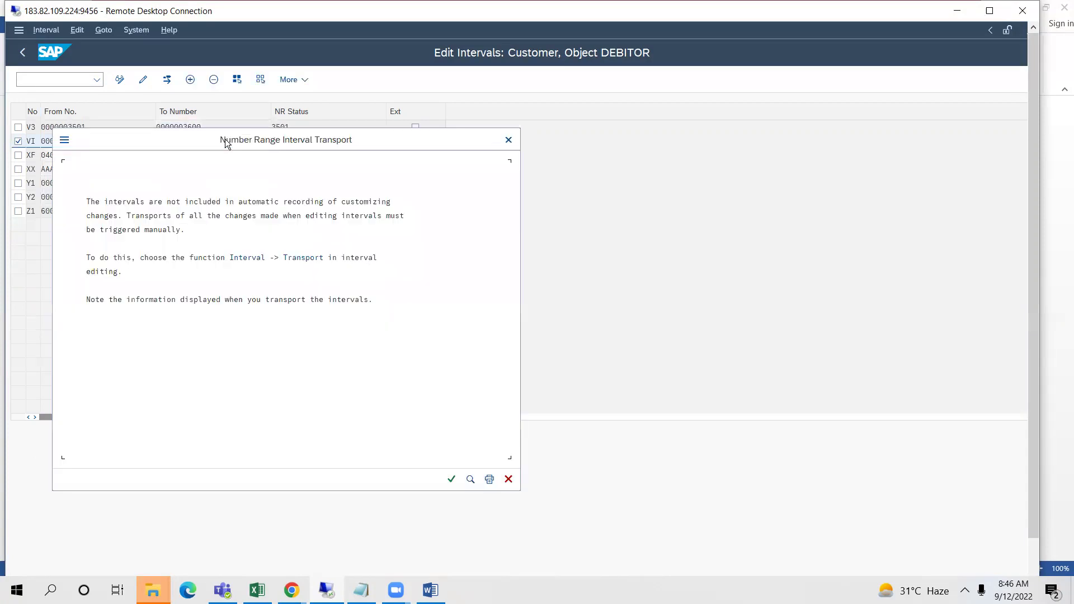
pyautogui.press('Return')
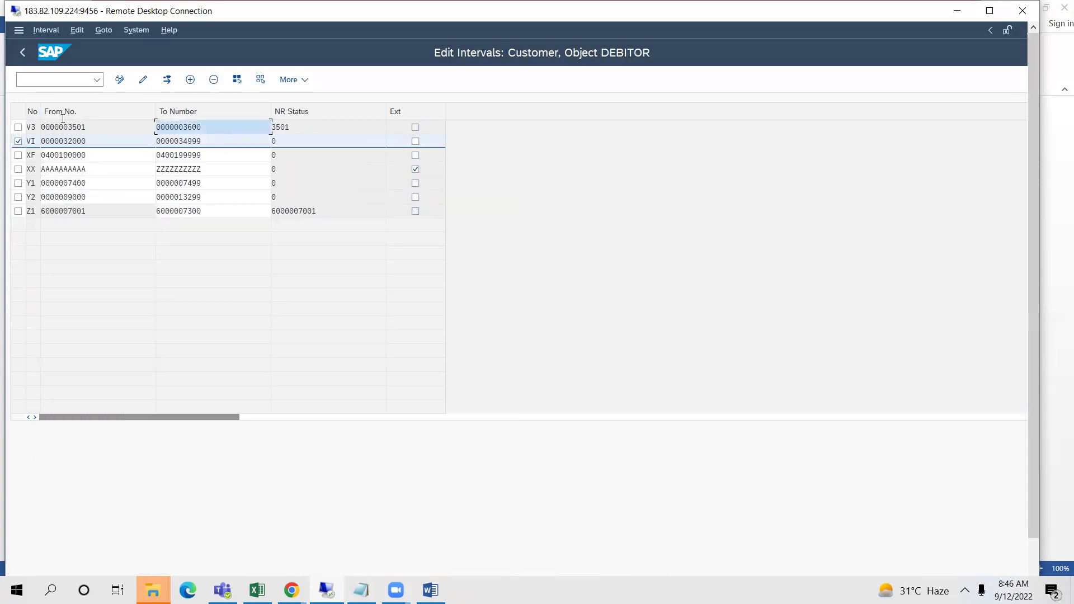
pyautogui.click(22, 61)
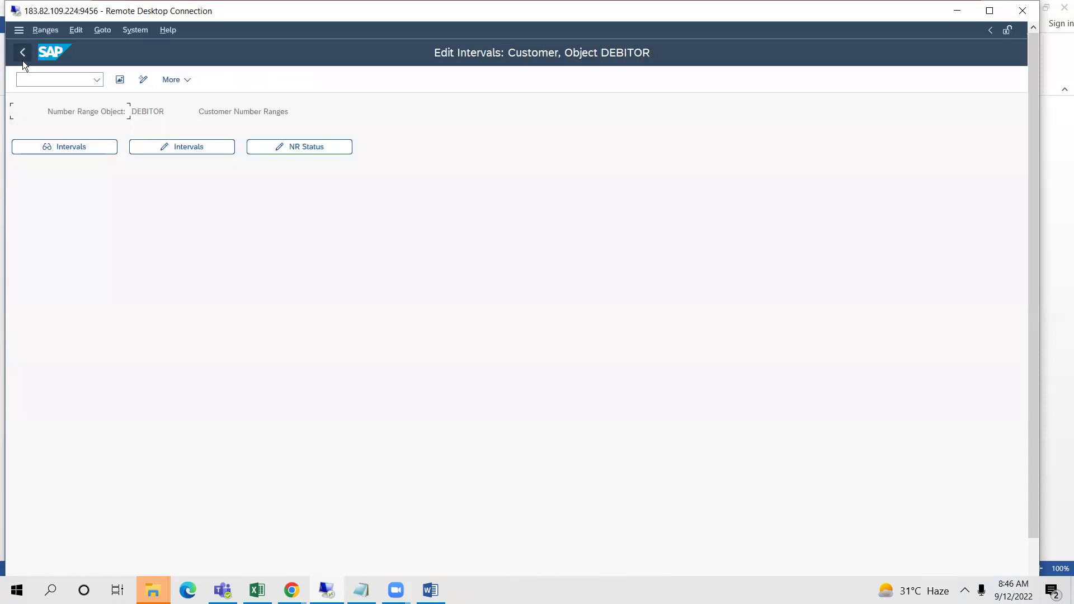
pyautogui.click(23, 60)
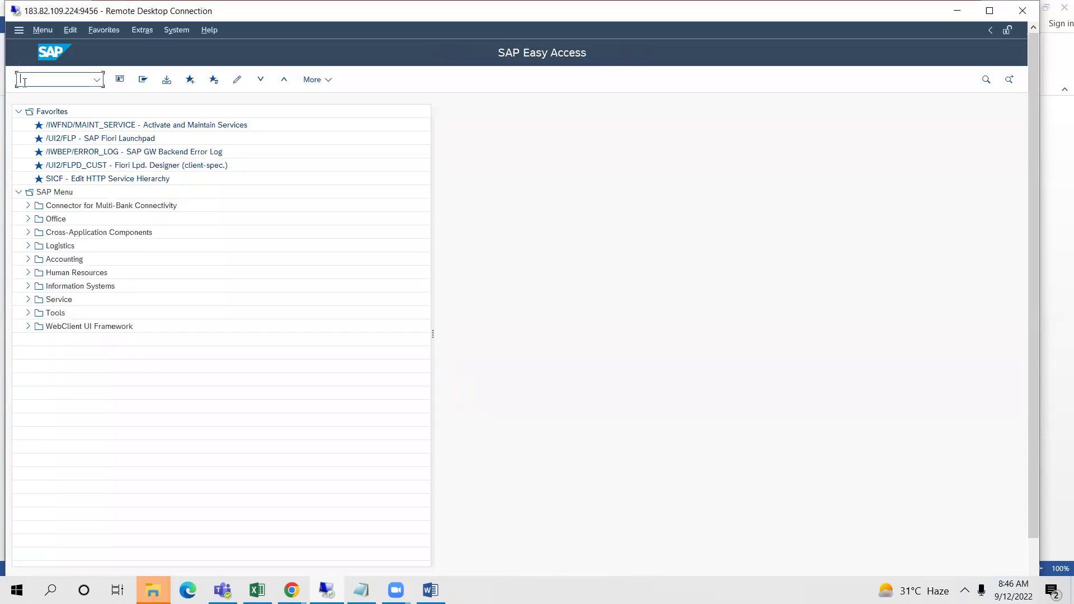
# Step: Reopen the customer account groups with transaction OVT0 and open the details of group VI00
pyautogui.write('OVT0')
pyautogui.press('Return')
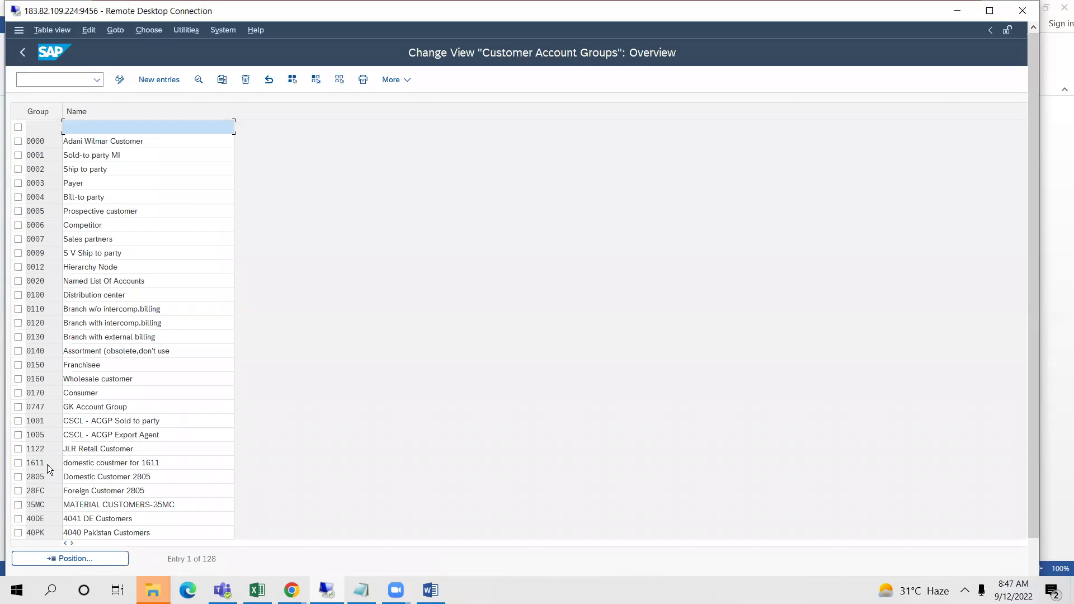
pyautogui.click(66, 558)
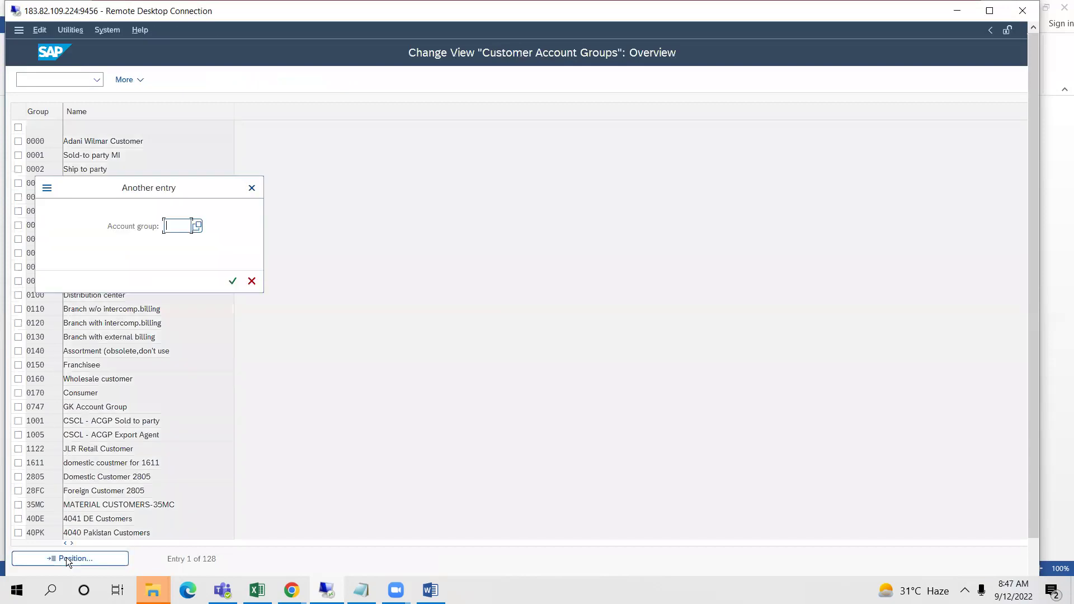
pyautogui.write('VI00')
pyautogui.press('Return')
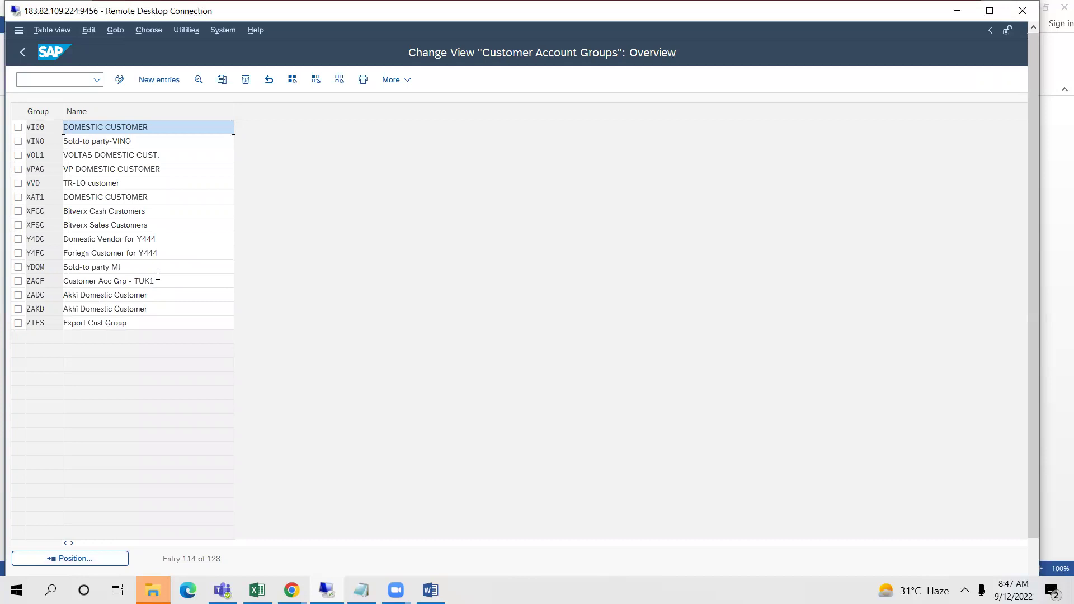
pyautogui.doubleClick(119, 128)
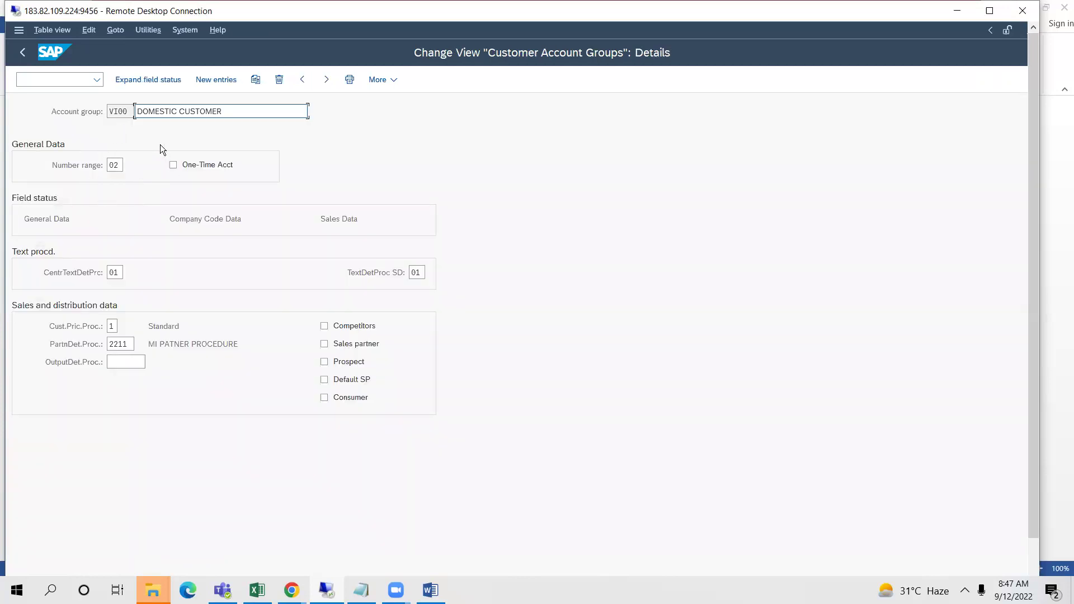
# Step: Set the number range of customer account group VI00 to VI
pyautogui.click(119, 165)
pyautogui.press('BackSpace')
pyautogui.press('BackSpace')
pyautogui.write('VI')
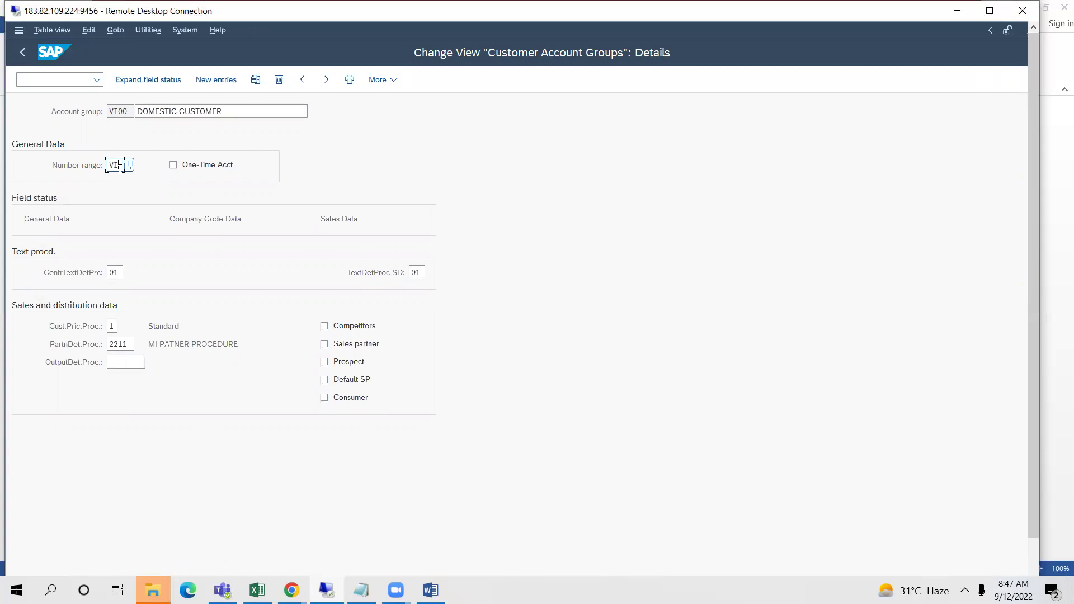
pyautogui.press('Return')
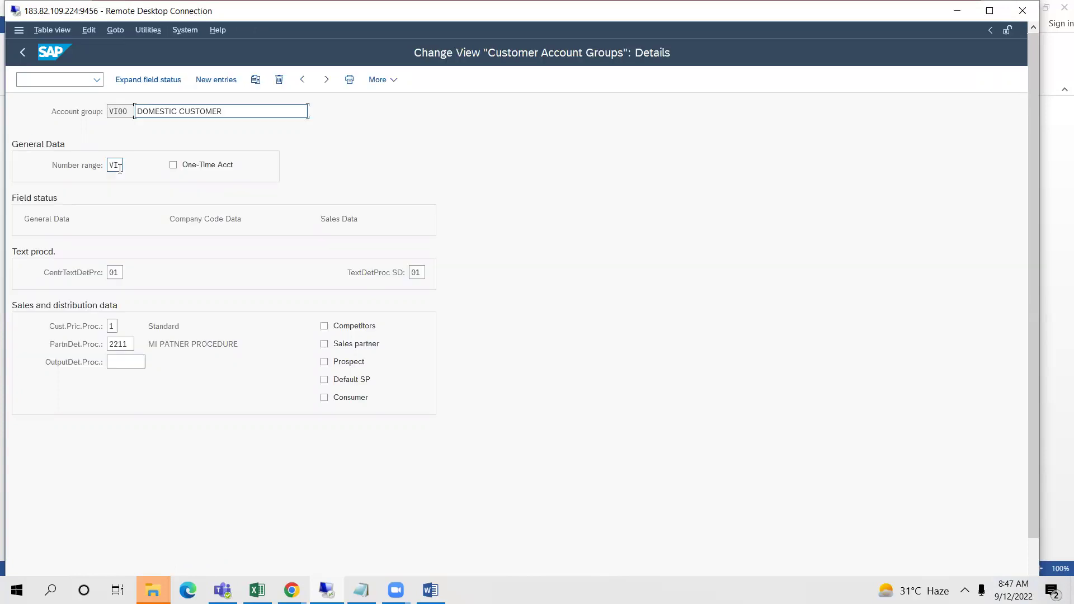
# Step: Check the section on creating customer number ranges in the Word guide and switch back to the SAP session
pyautogui.click(429, 589)
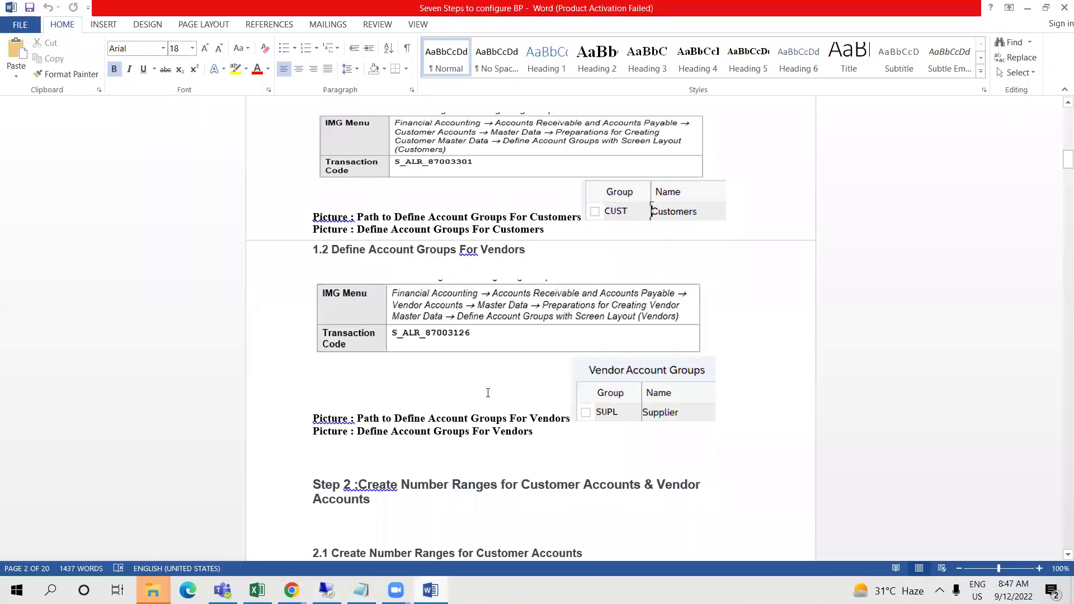
pyautogui.scroll(-5, 487, 393)
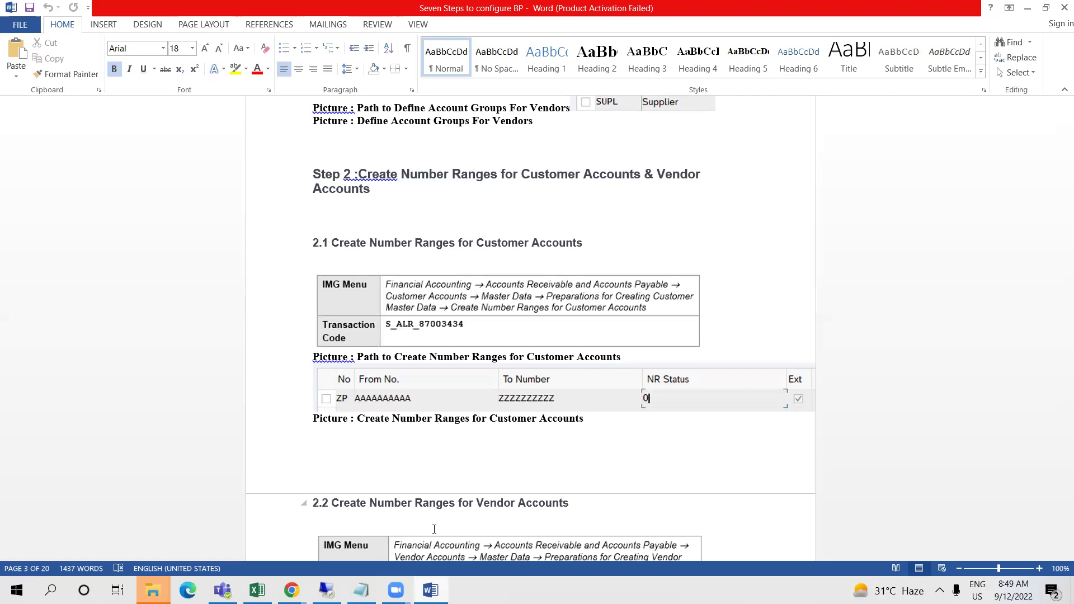
pyautogui.click(286, 562)
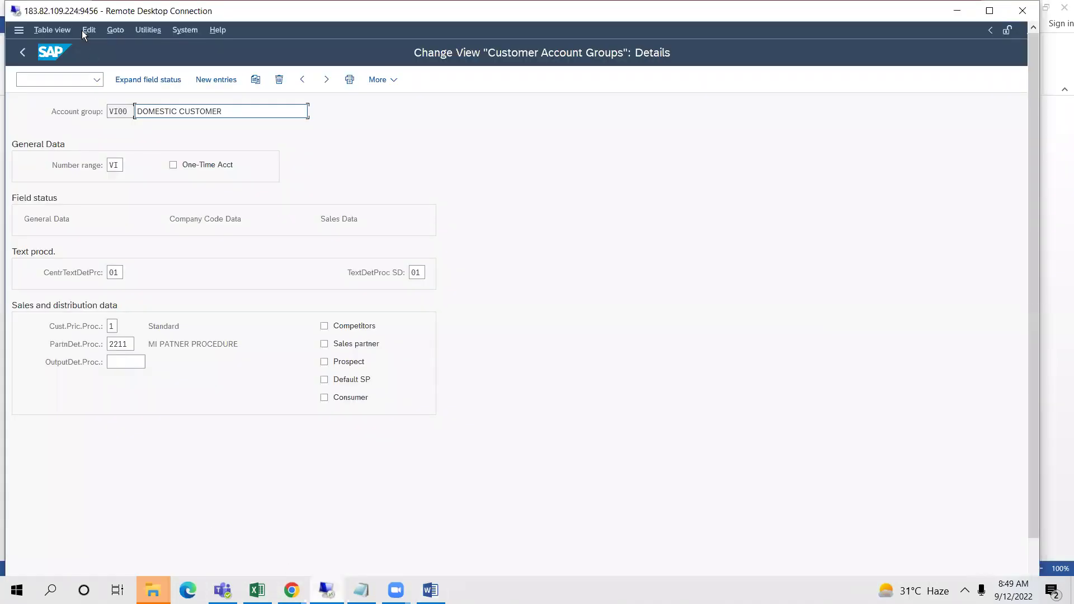
# Step: Leave the customer account group details with the command /N to return to SAP Easy Access
pyautogui.click(53, 84)
pyautogui.write('/n')
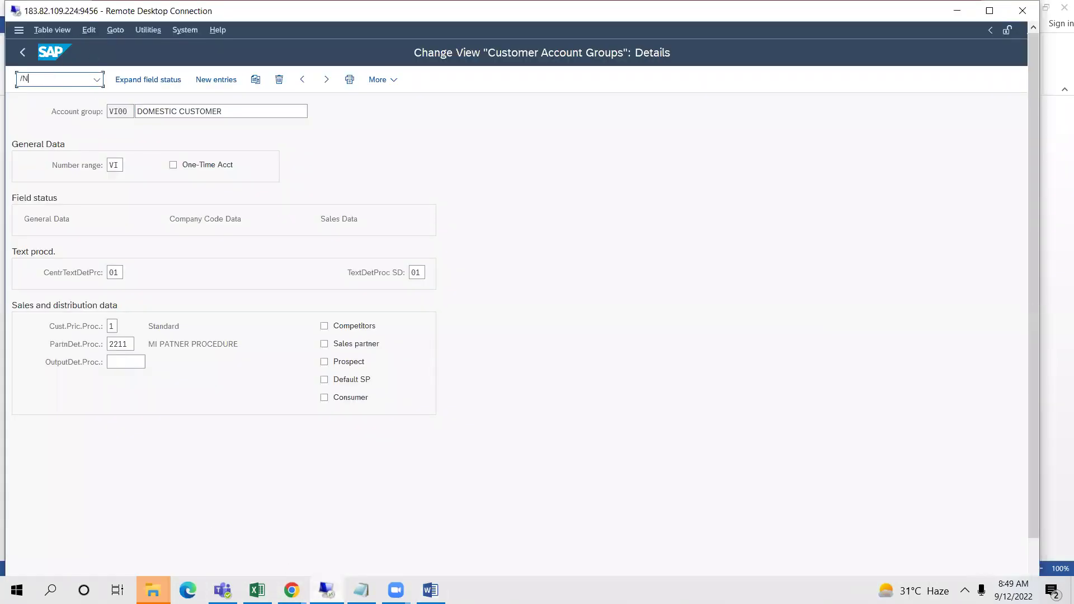
pyautogui.press('Return')
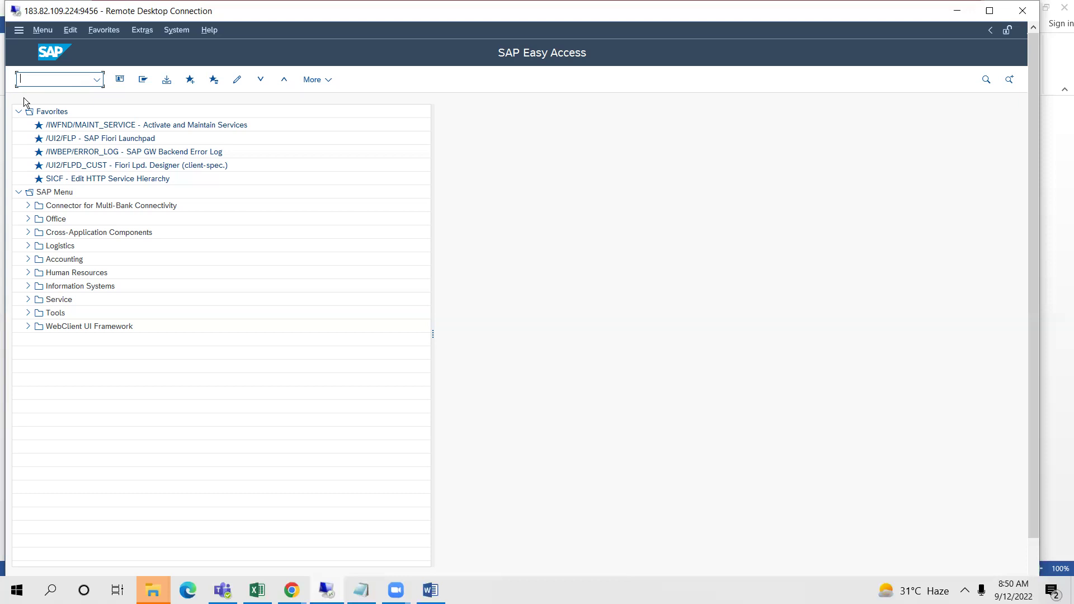
# Step: Open the SAP Reference IMG with transaction SPRO
pyautogui.write('SPRO')
pyautogui.press('Return')
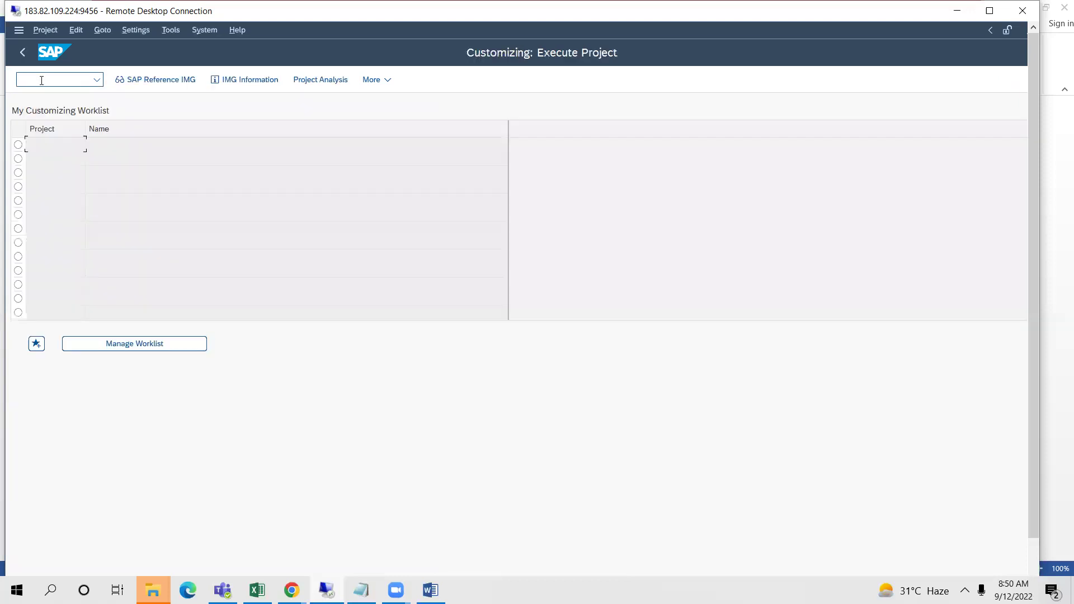
pyautogui.click(149, 80)
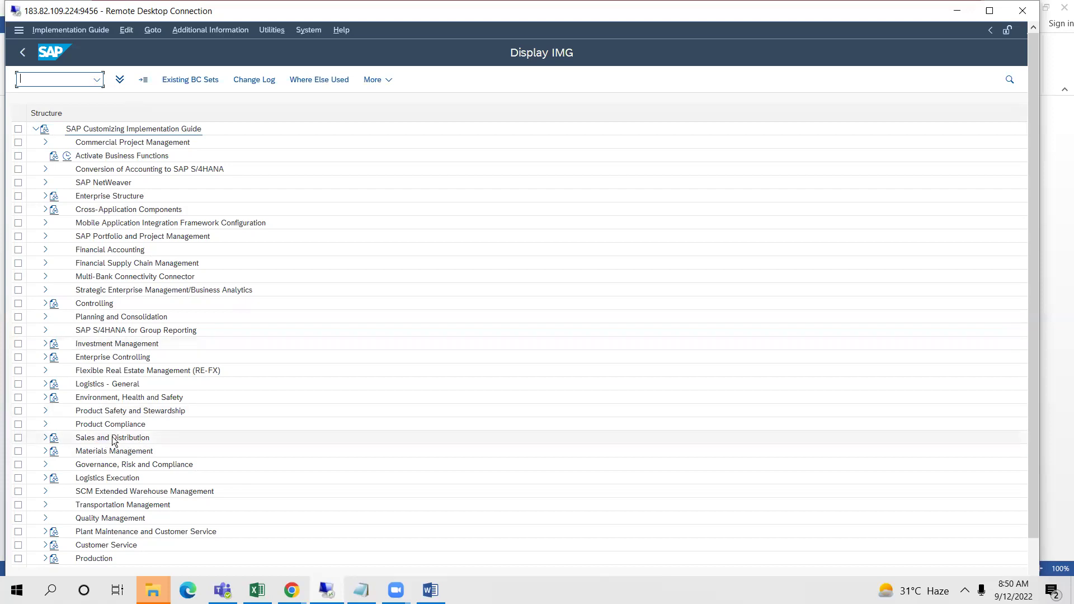
# Step: Open Set Up Partner Determination for Customer Master under Sales and Distribution, Basic Functions, Partner Determination
pyautogui.click(45, 438)
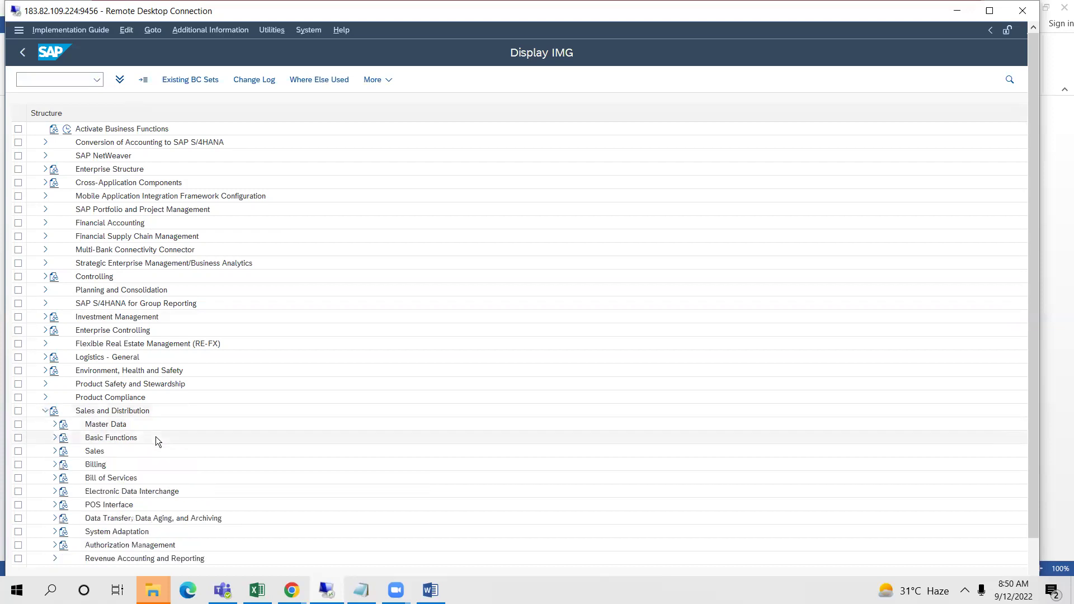
pyautogui.scroll(-2, 155, 436)
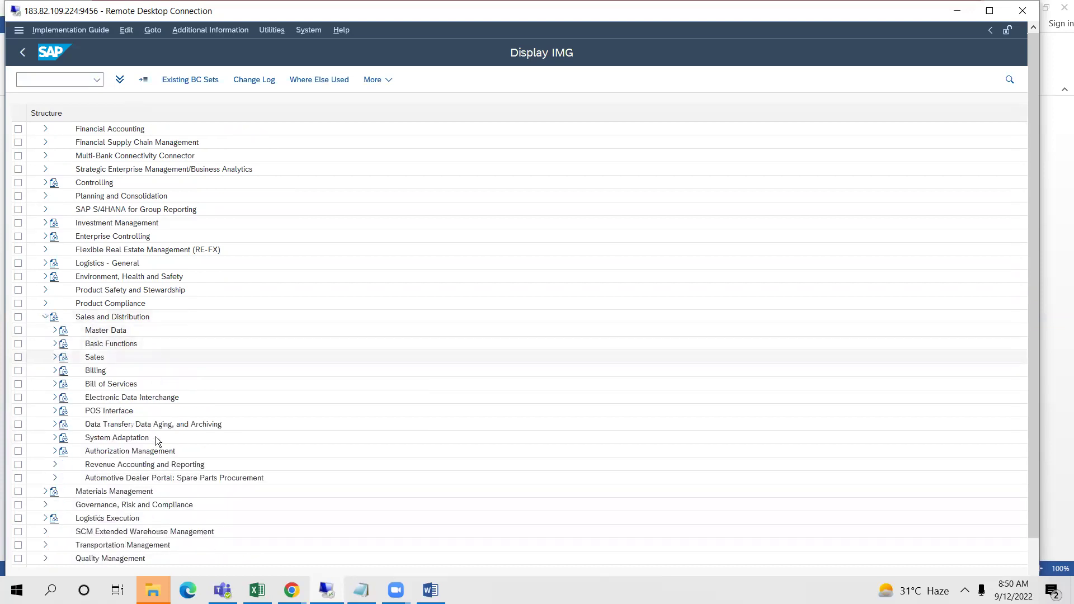
pyautogui.click(54, 343)
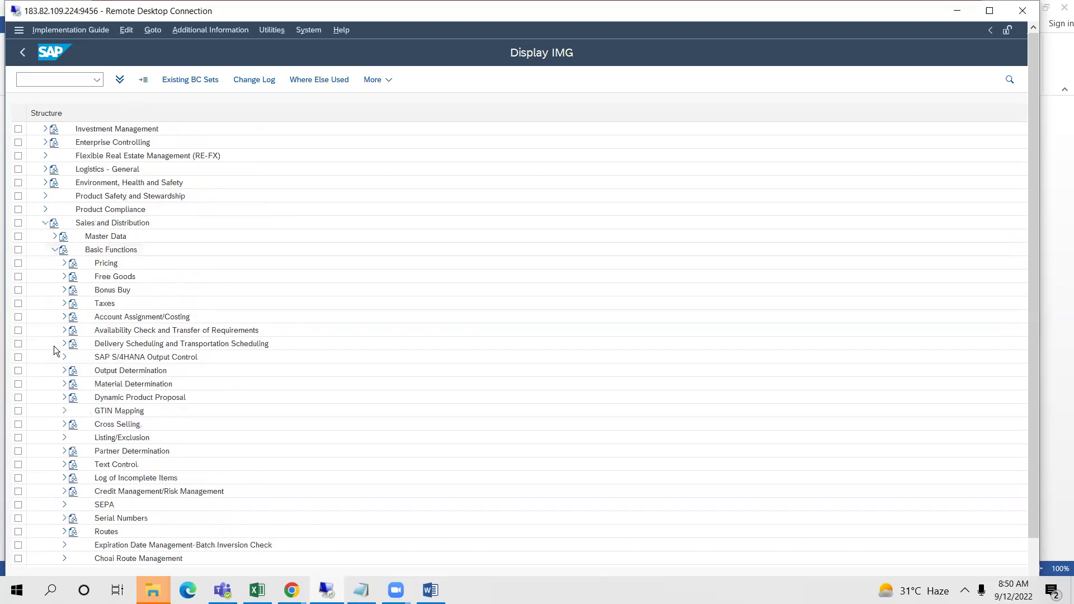
pyautogui.scroll(-2, 193, 413)
pyautogui.scroll(-1, 193, 412)
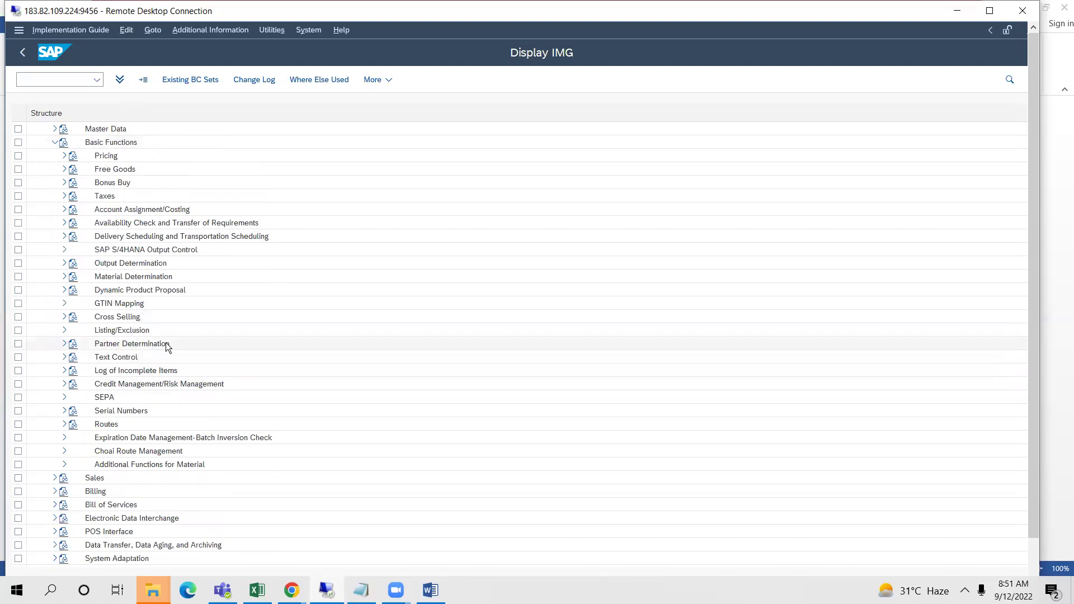
pyautogui.click(64, 344)
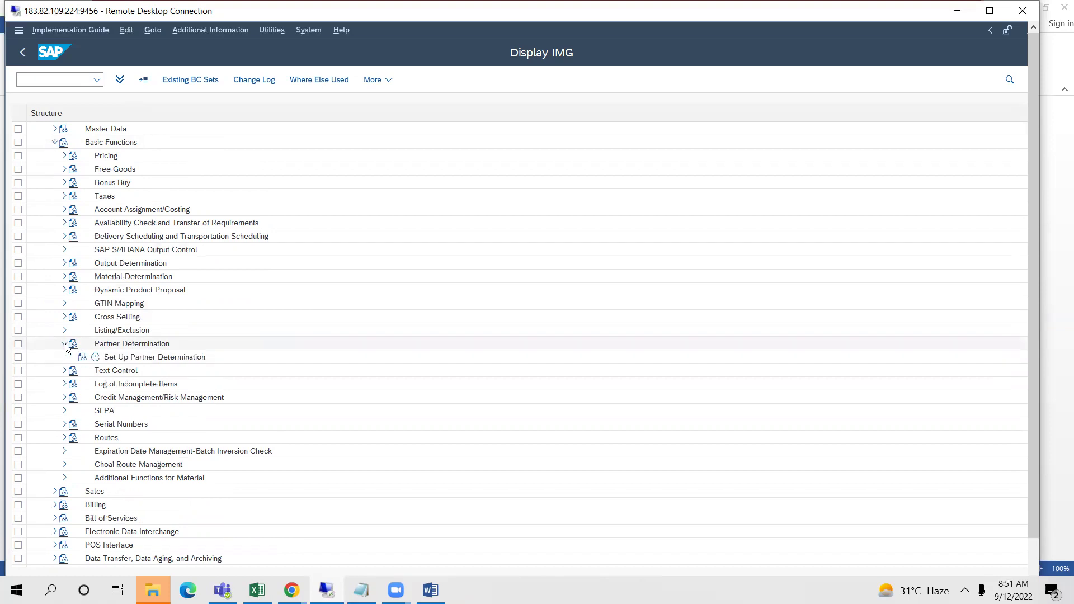
pyautogui.click(95, 359)
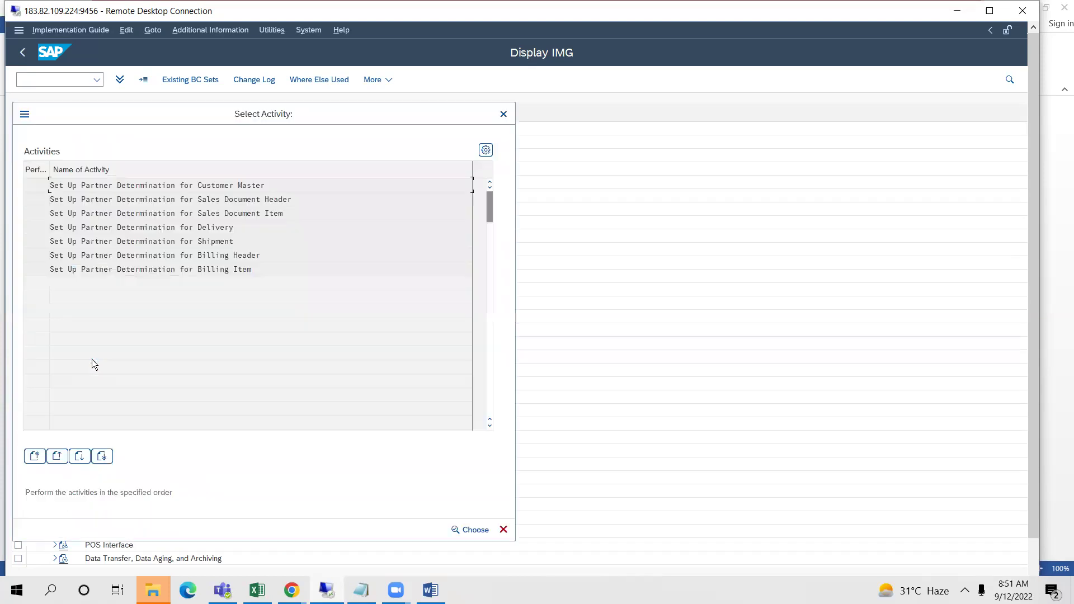
pyautogui.doubleClick(143, 183)
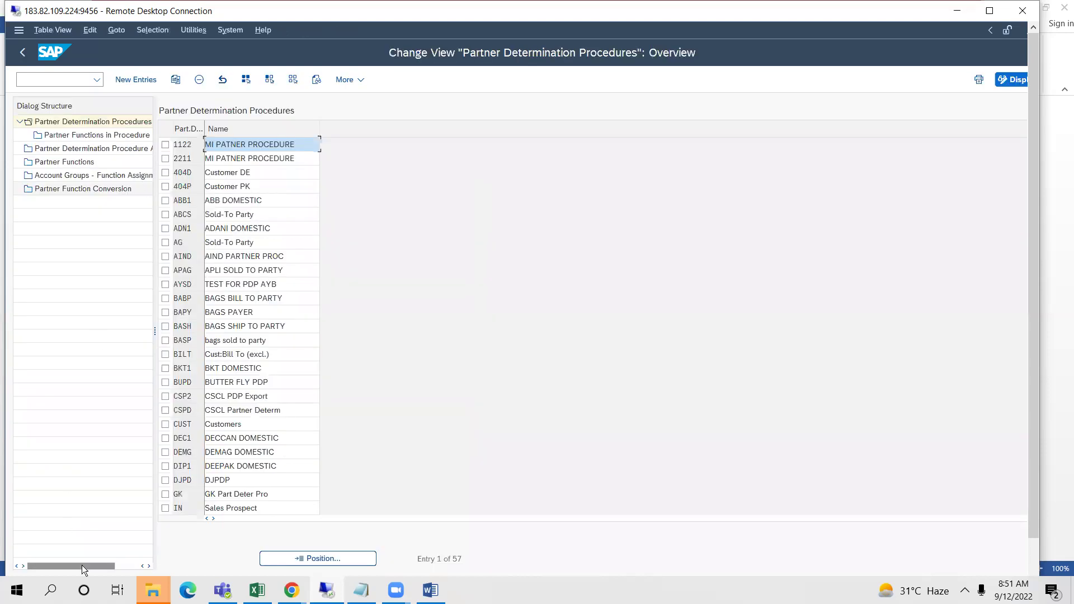
# Step: Look in the S4 HANA MM folder and the WhatsApp Web chat for reference material, and open the MATERIAL MASTER AND ENTERPRISE STRUCTURE workbook in Excel
pyautogui.moveTo(153, 590)
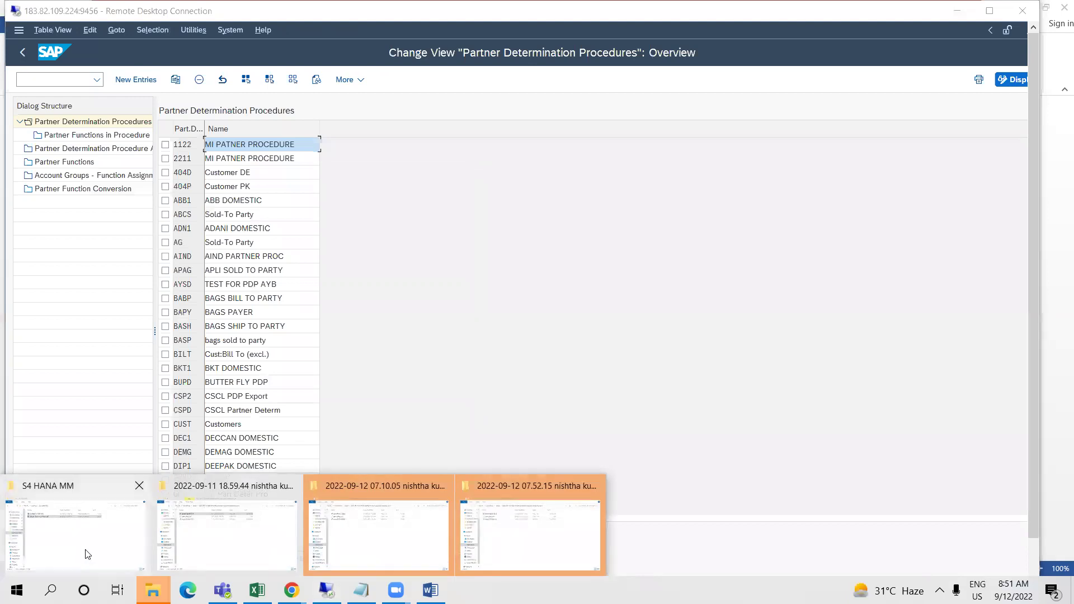
pyautogui.click(83, 555)
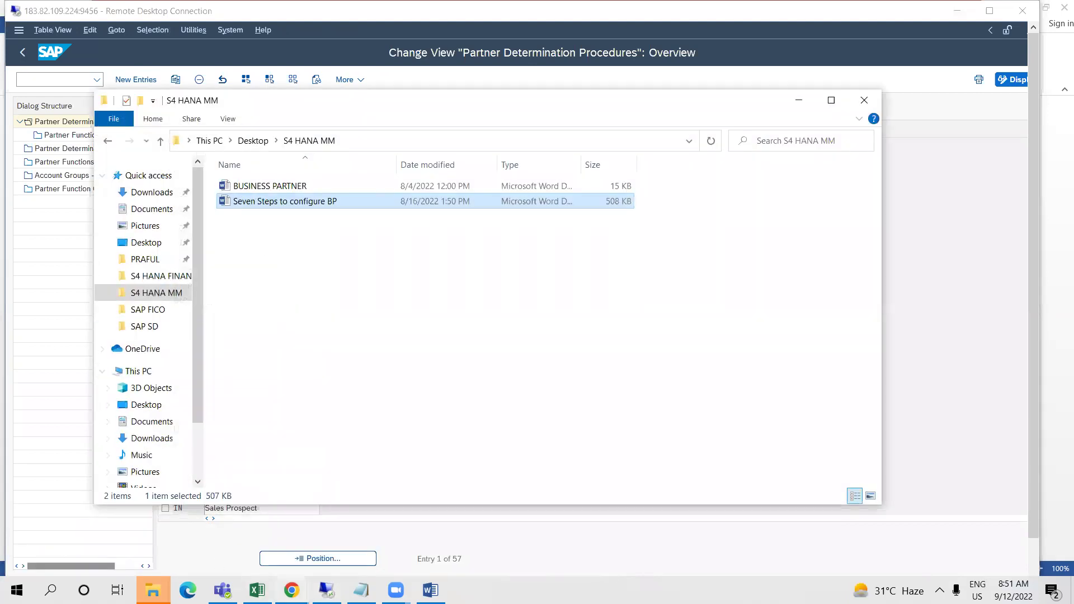
pyautogui.click(292, 590)
pyautogui.click(368, 550)
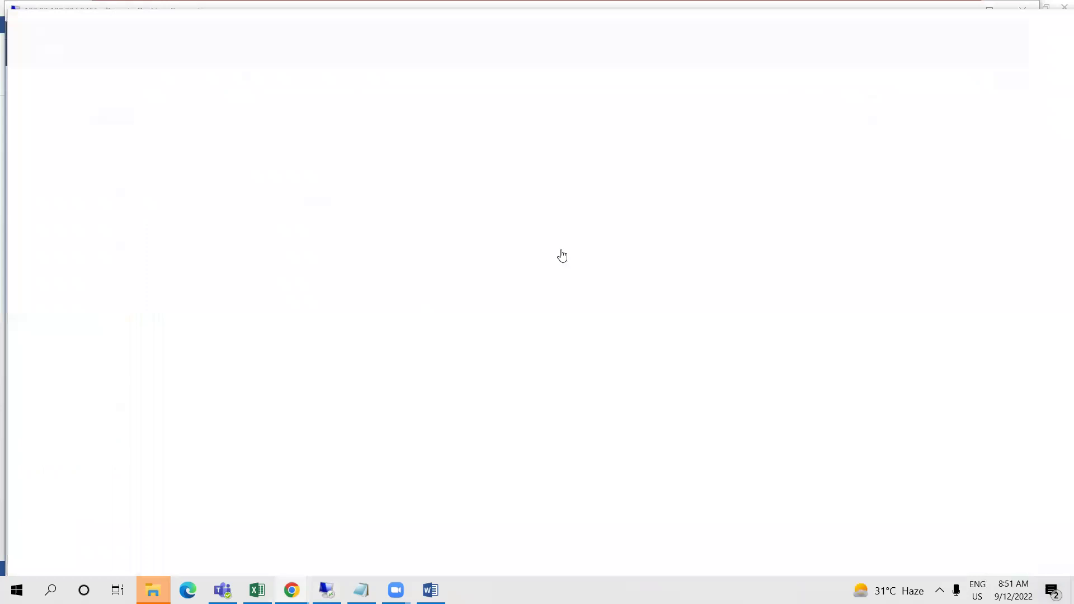
pyautogui.click(815, 212)
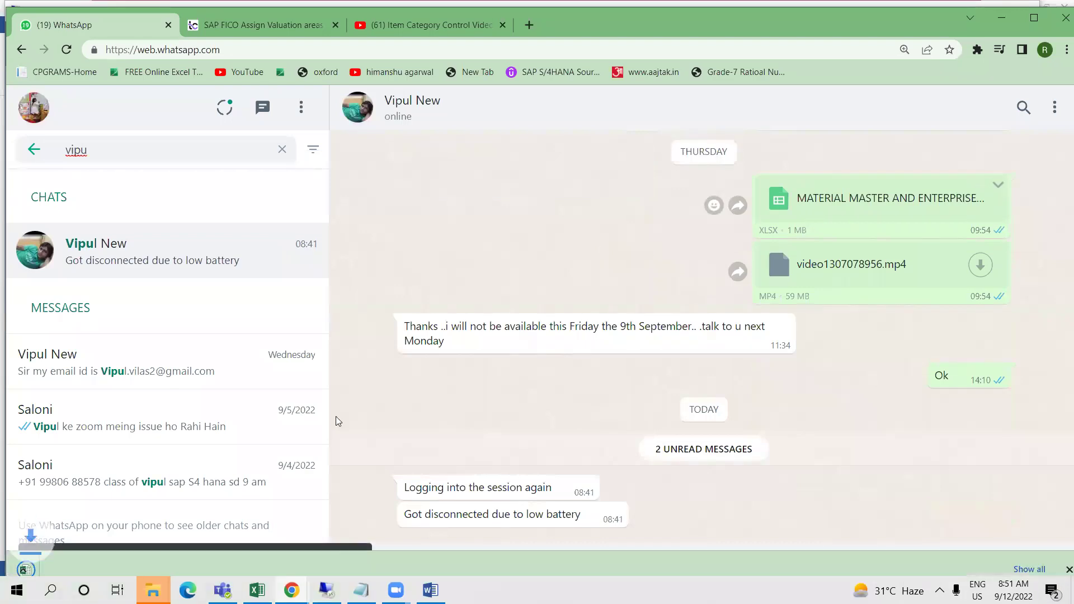
pyautogui.click(70, 572)
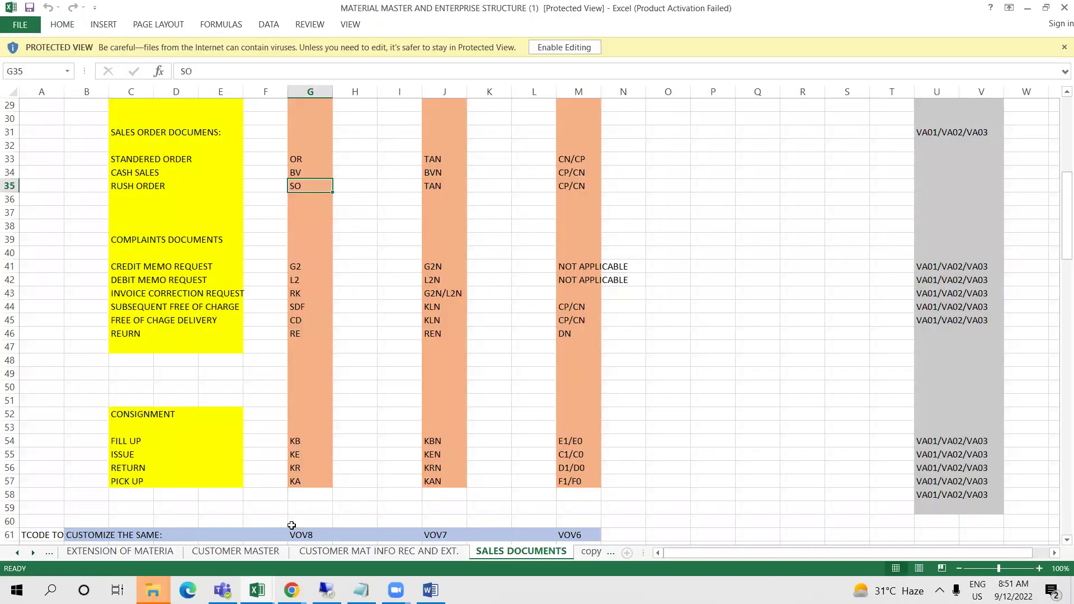
# Step: Check the material master and sales documents sheets of the Excel workbook and switch back to the SAP session
pyautogui.click(51, 553)
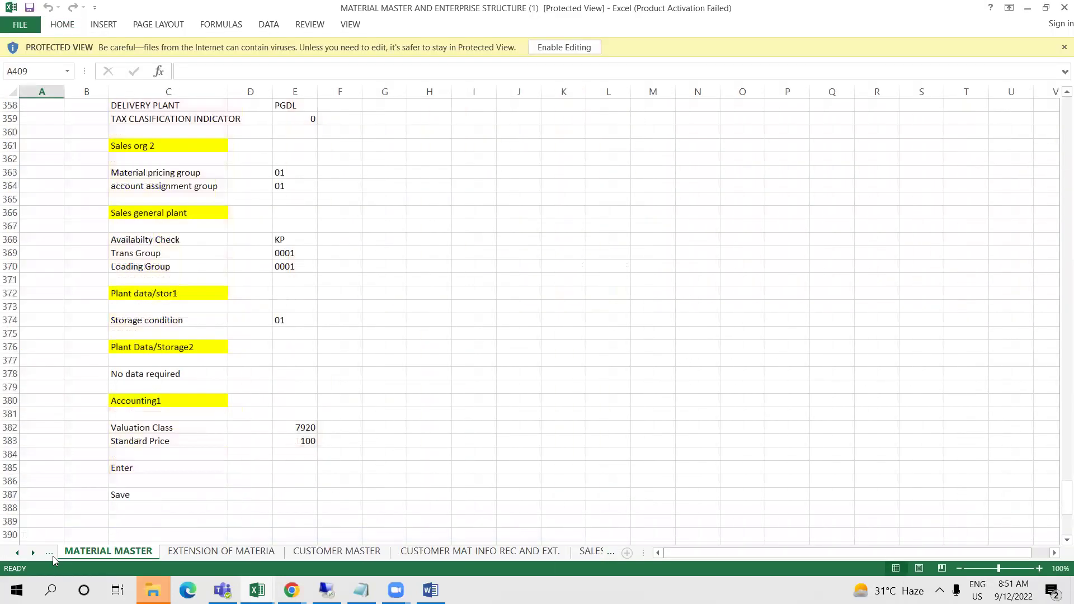
pyautogui.click(596, 553)
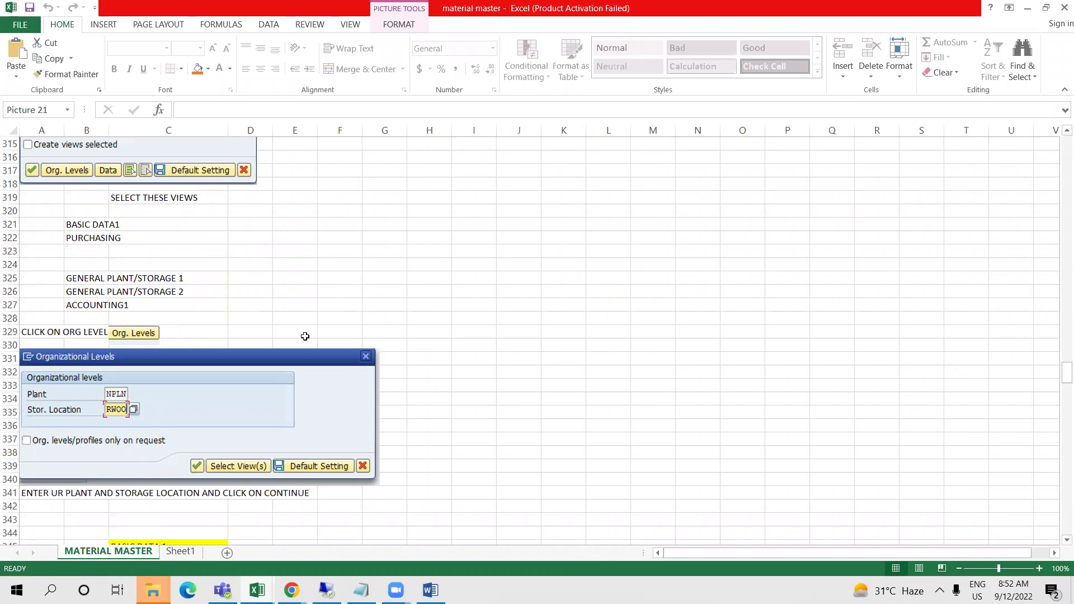
pyautogui.click(258, 523)
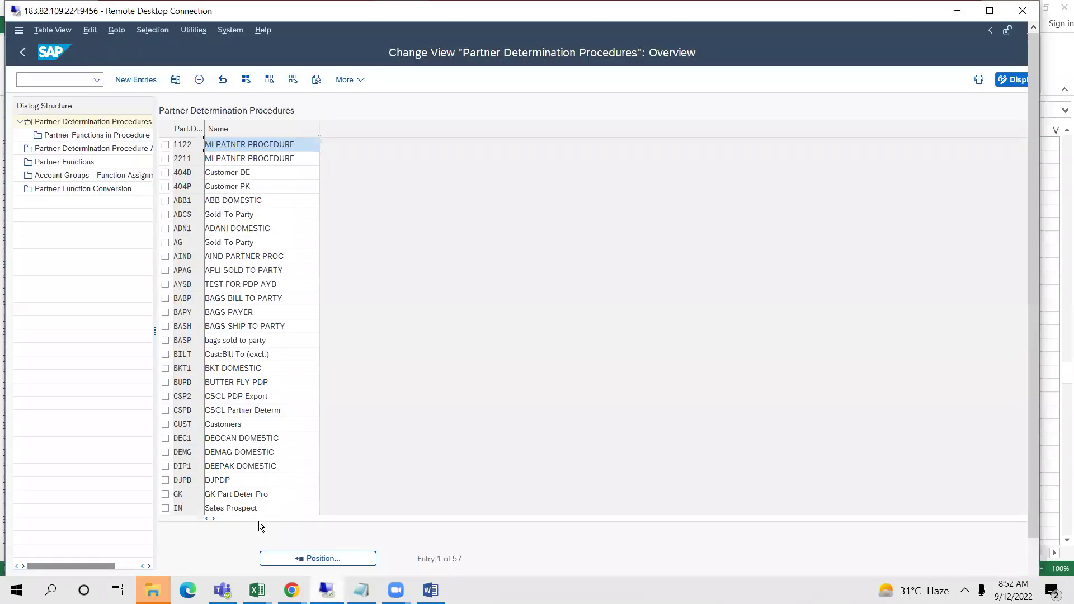
# Step: Create a new partner determination procedure VI01 with the name PARTNER DETETERMINAT
pyautogui.click(131, 80)
pyautogui.write('VI00')
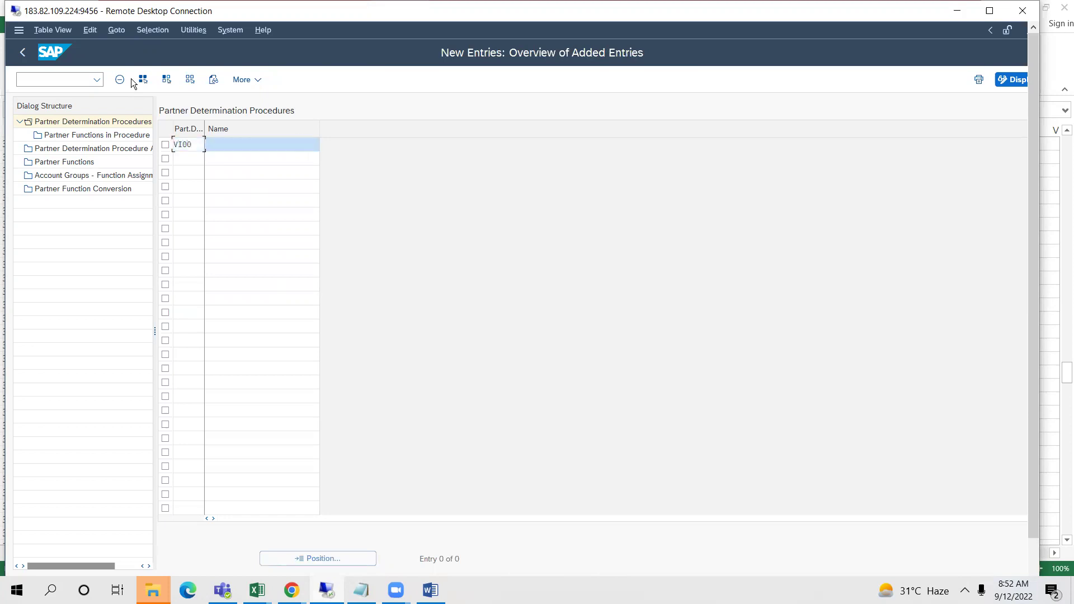
pyautogui.write('PARTNER DETETERMINAT')
pyautogui.click(196, 143)
pyautogui.press('BackSpace')
pyautogui.write('1')
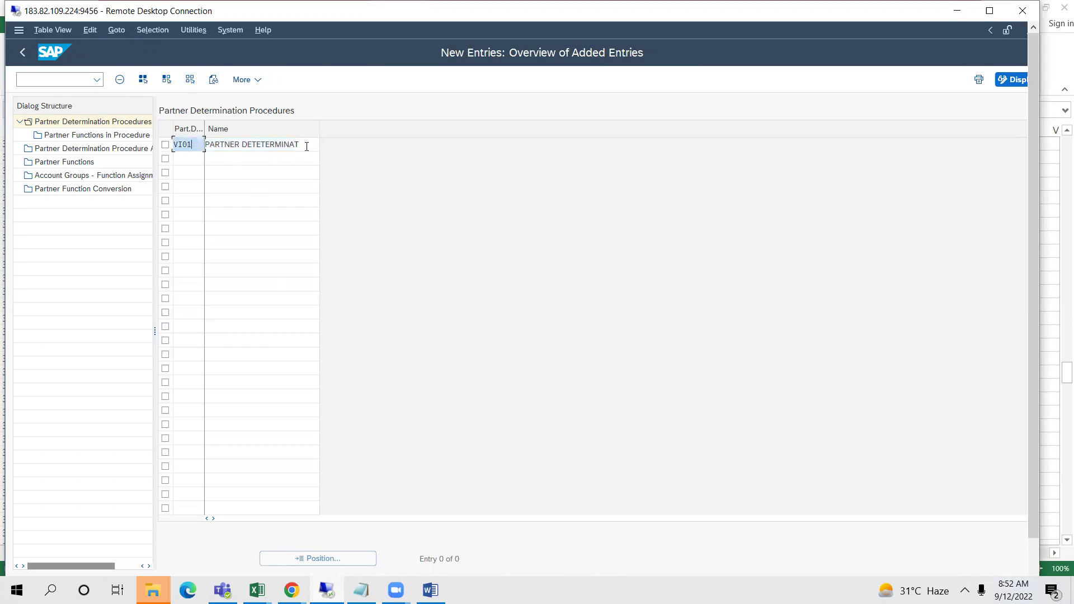
pyautogui.press('Tab')
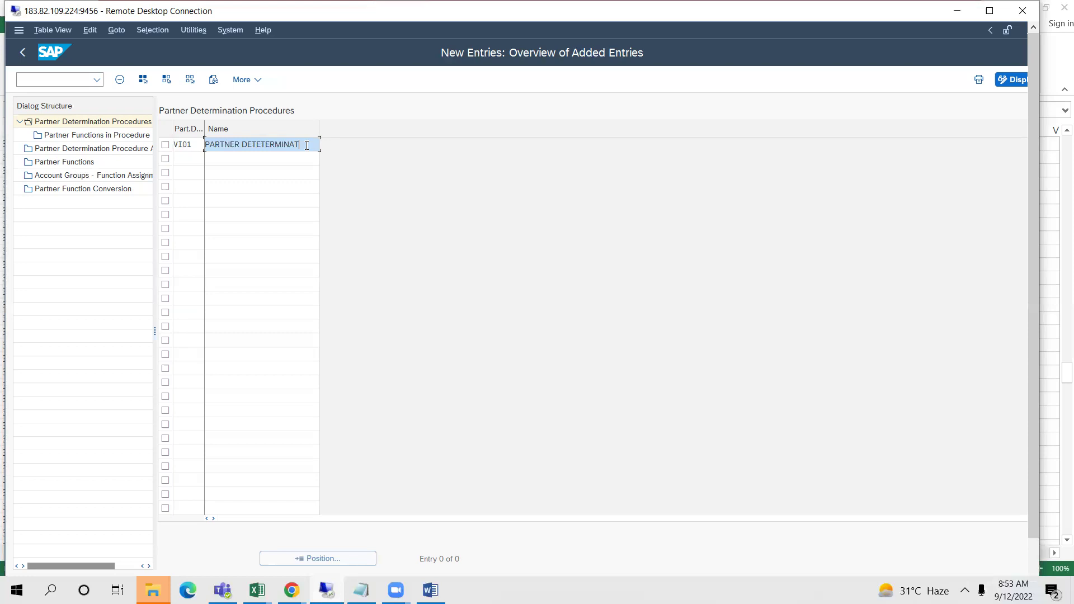
pyautogui.press('Return')
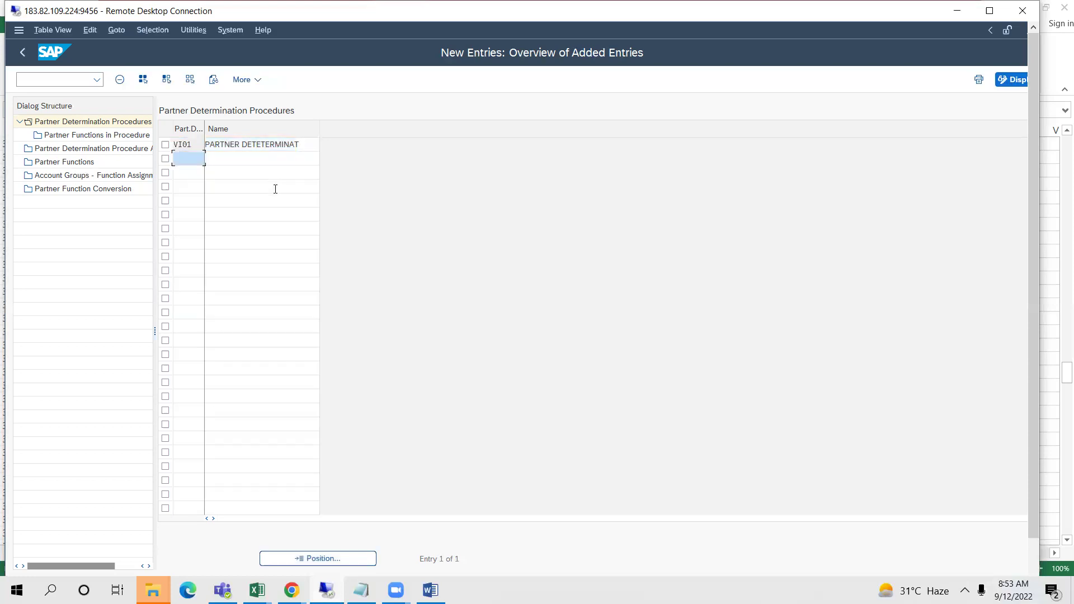
# Step: Start new entries for the partner functions of procedure VI01 and add SP (Sold-To Party) as not modifiable and mandatory
pyautogui.click(165, 145)
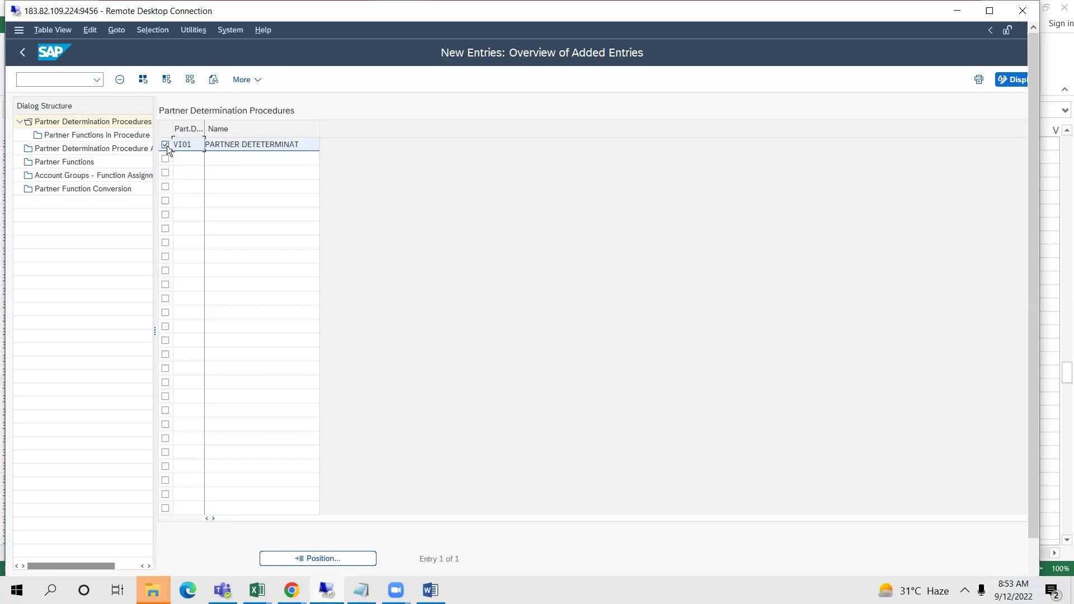
pyautogui.doubleClick(85, 136)
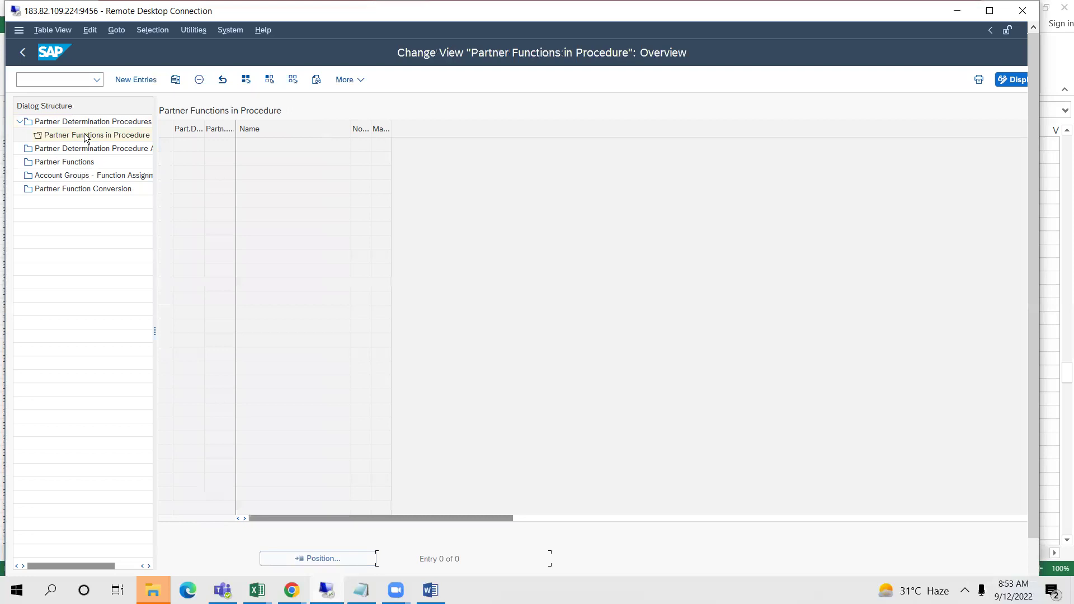
pyautogui.click(133, 79)
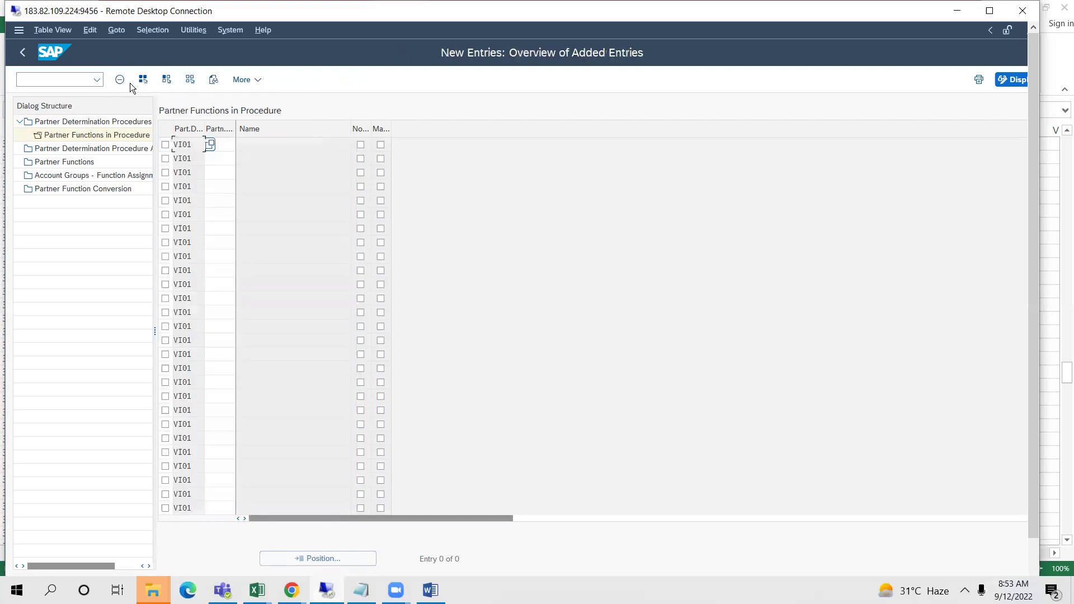
pyautogui.click(226, 144)
pyautogui.write('SP')
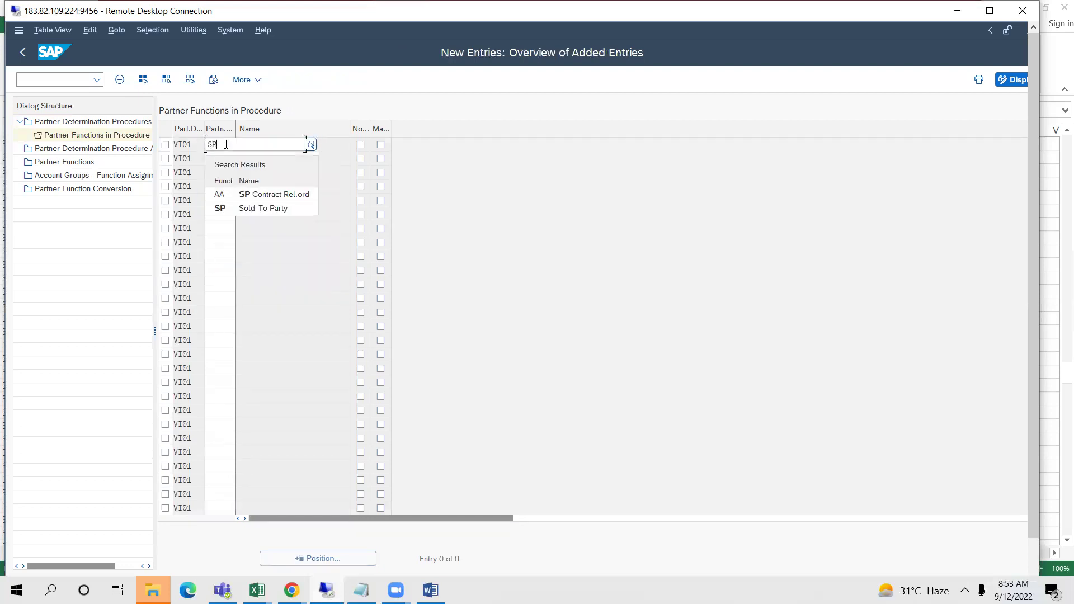
pyautogui.click(239, 206)
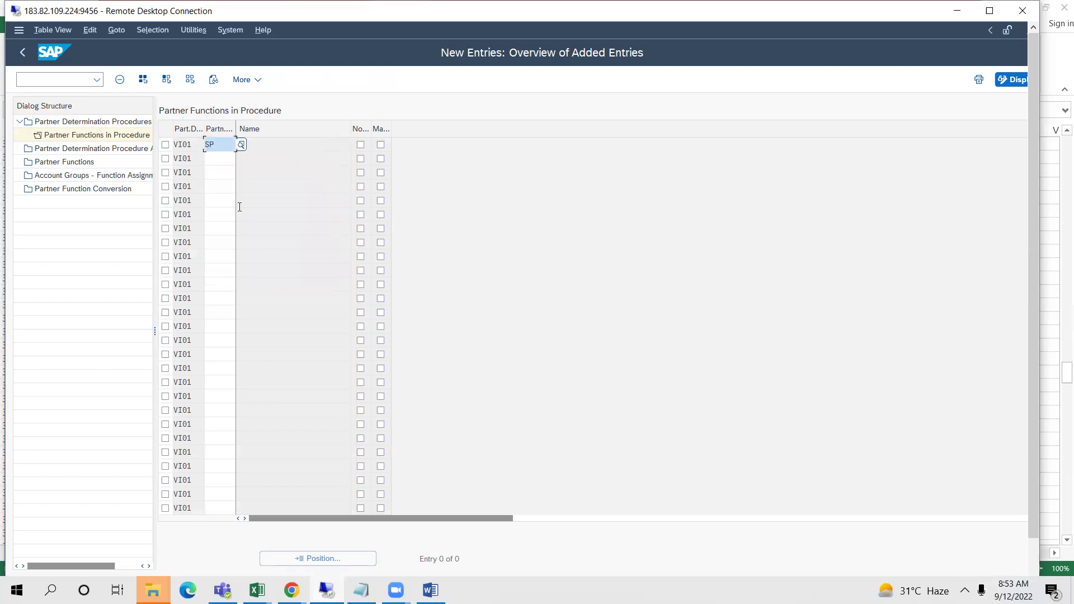
pyautogui.click(360, 144)
# Step: Add partner functions SH (Ship-To Party) and BP (Bill-To Party) to procedure VI01 as mandatory
pyautogui.click(215, 158)
pyautogui.write('SH')
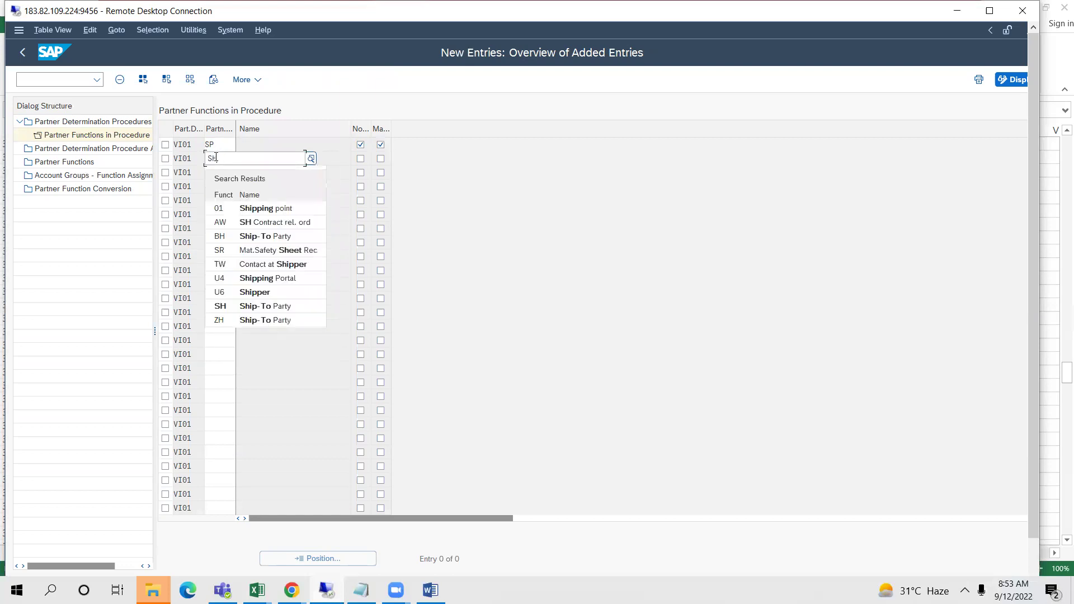
pyautogui.click(227, 307)
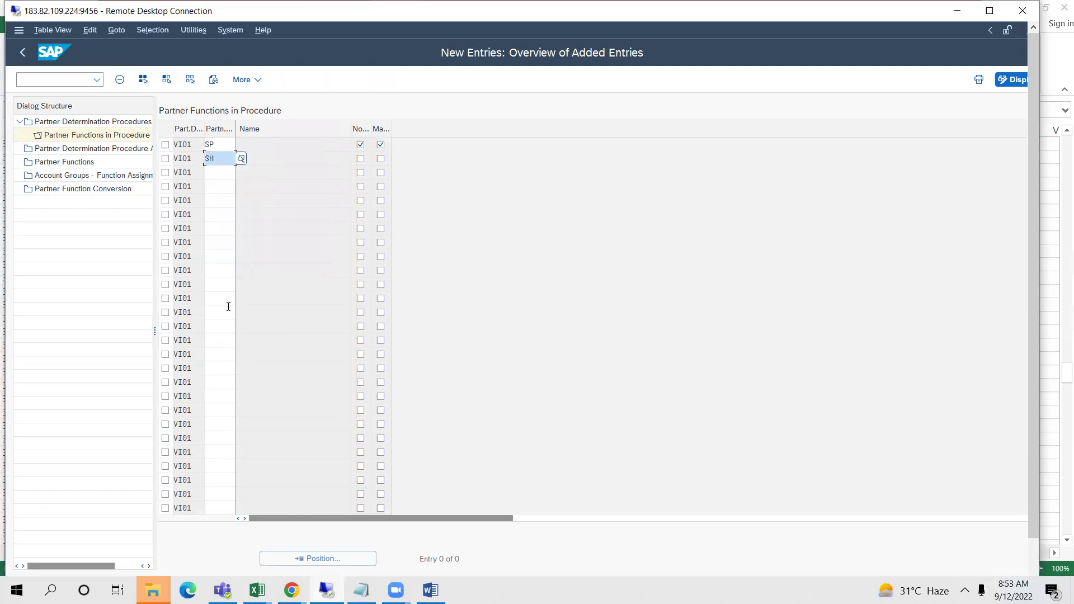
pyautogui.click(379, 159)
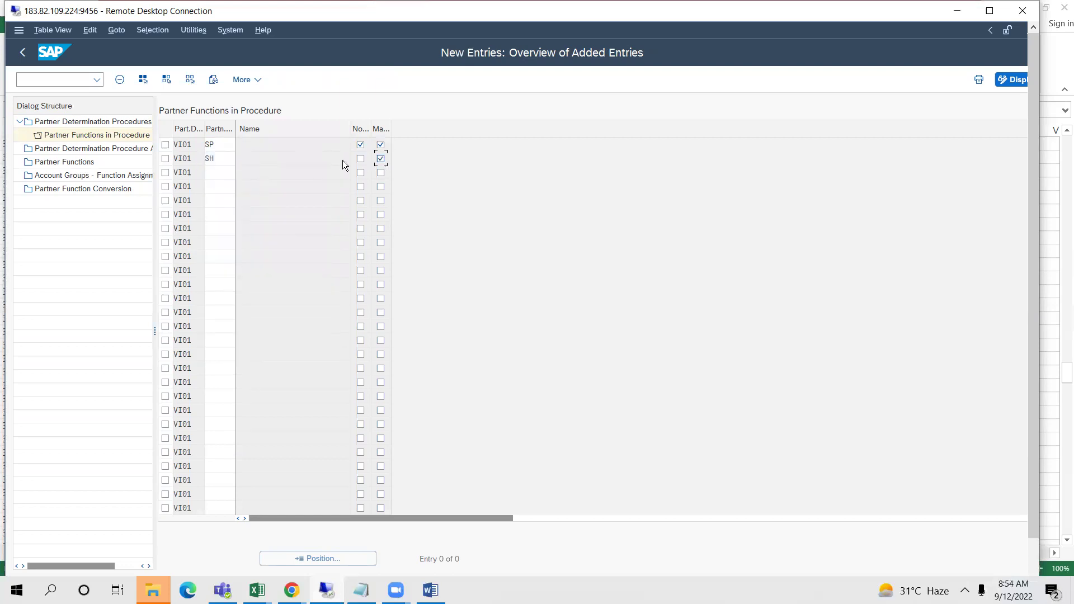
pyautogui.click(232, 175)
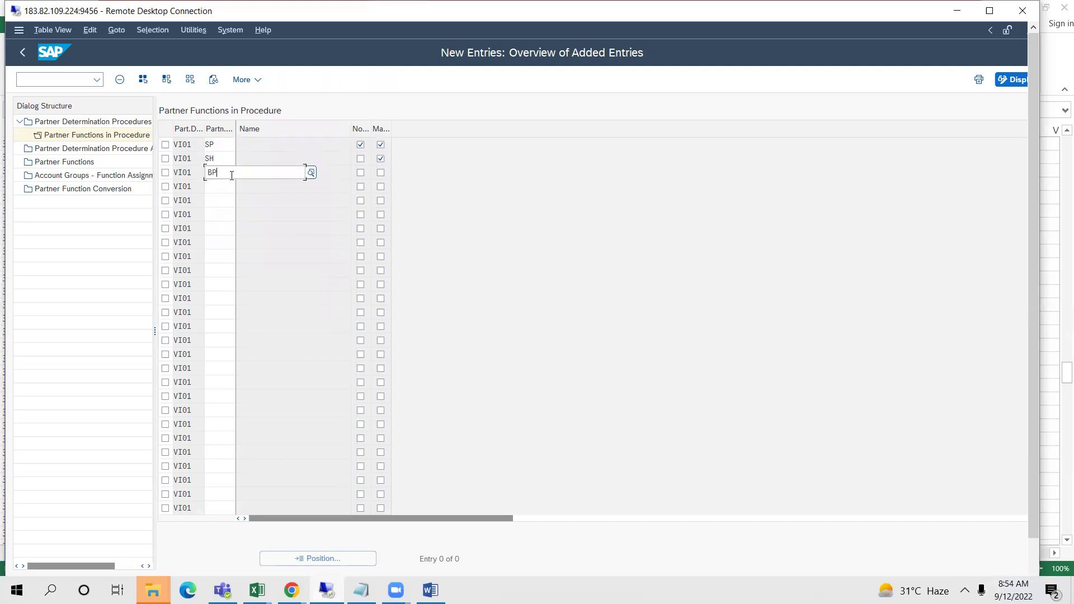
pyautogui.click(223, 226)
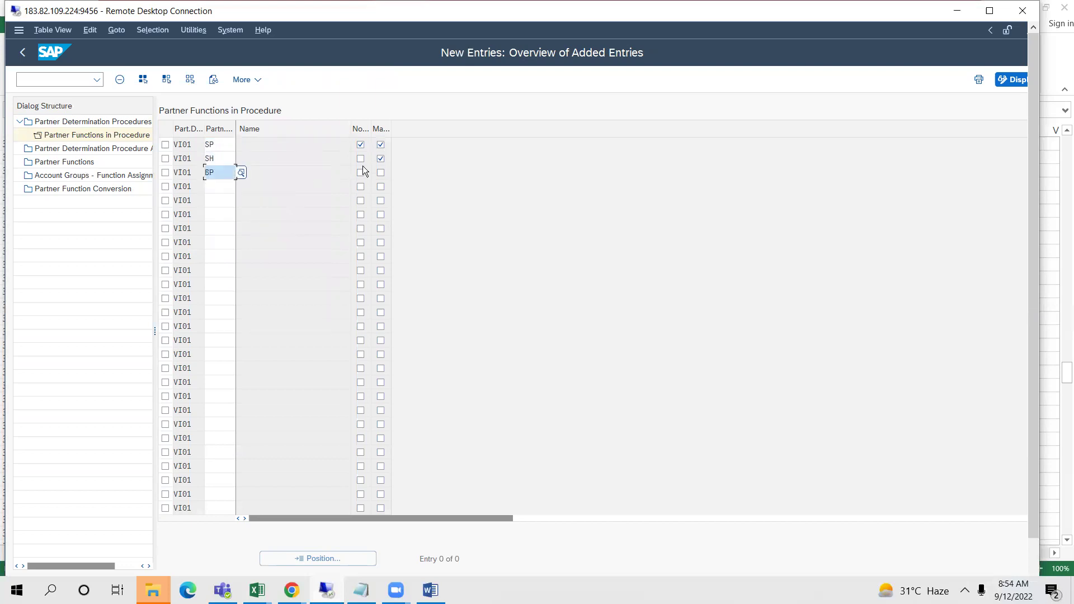
pyautogui.click(383, 171)
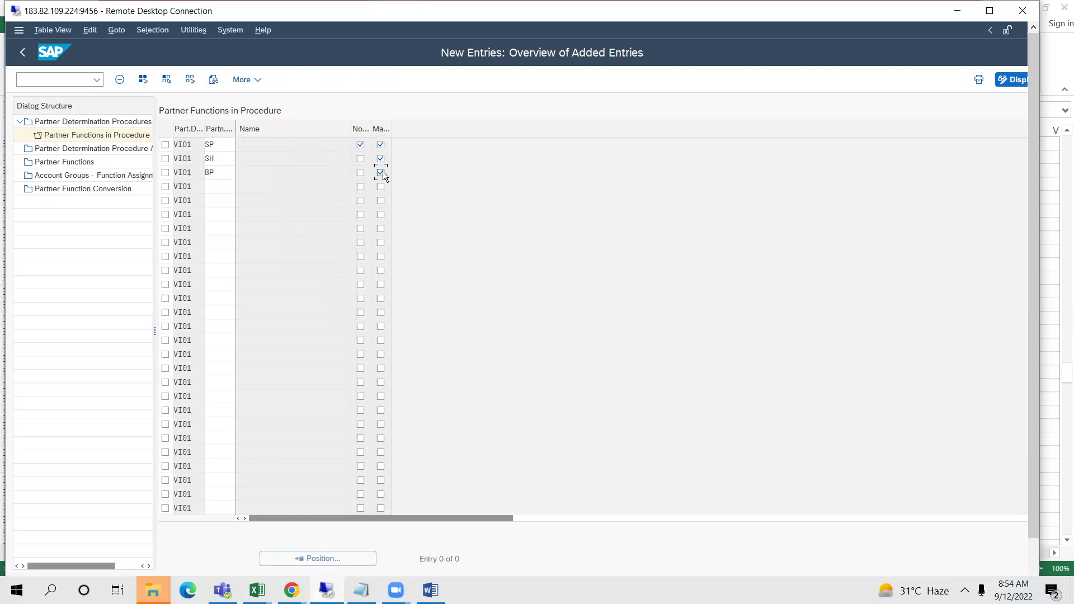
# Step: Add the mandatory partner function PY (Payer) to procedure VI01 and confirm the new entries
pyautogui.click(222, 186)
pyautogui.write('PY')
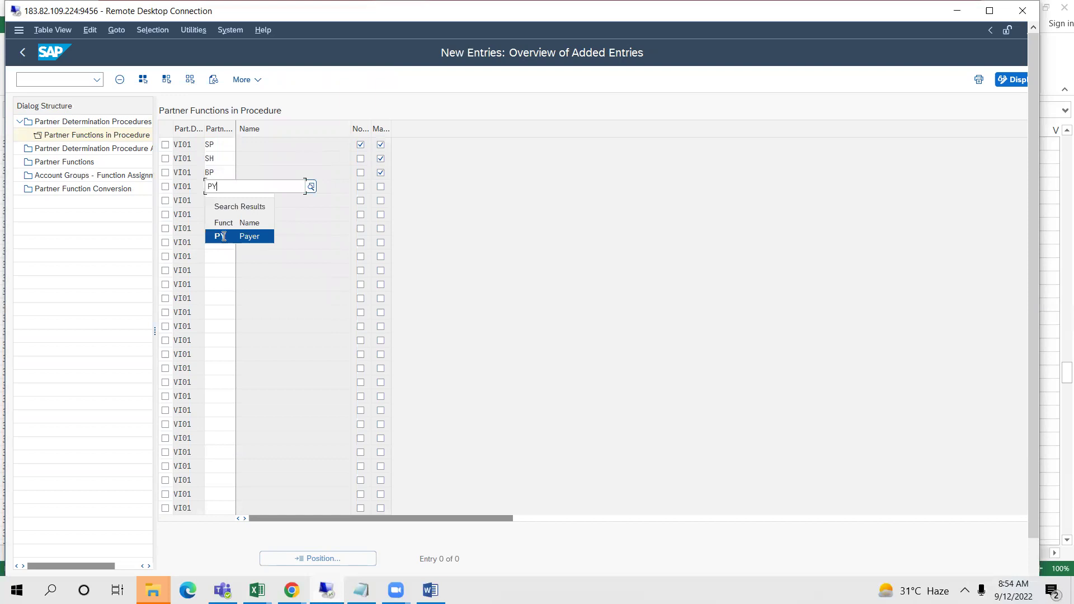
pyautogui.click(223, 235)
pyautogui.click(380, 187)
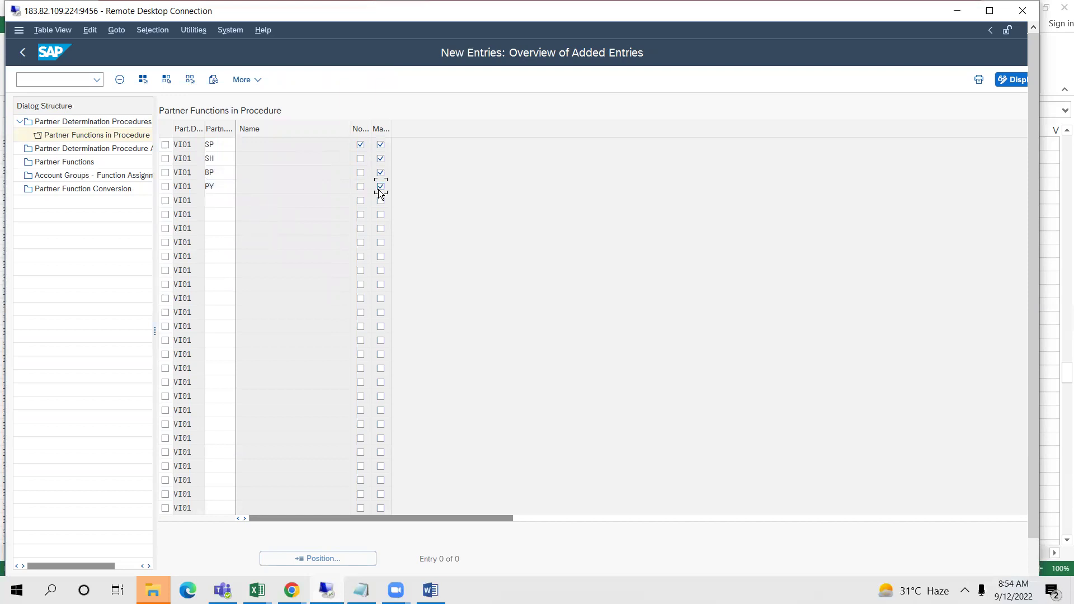
pyautogui.press('Return')
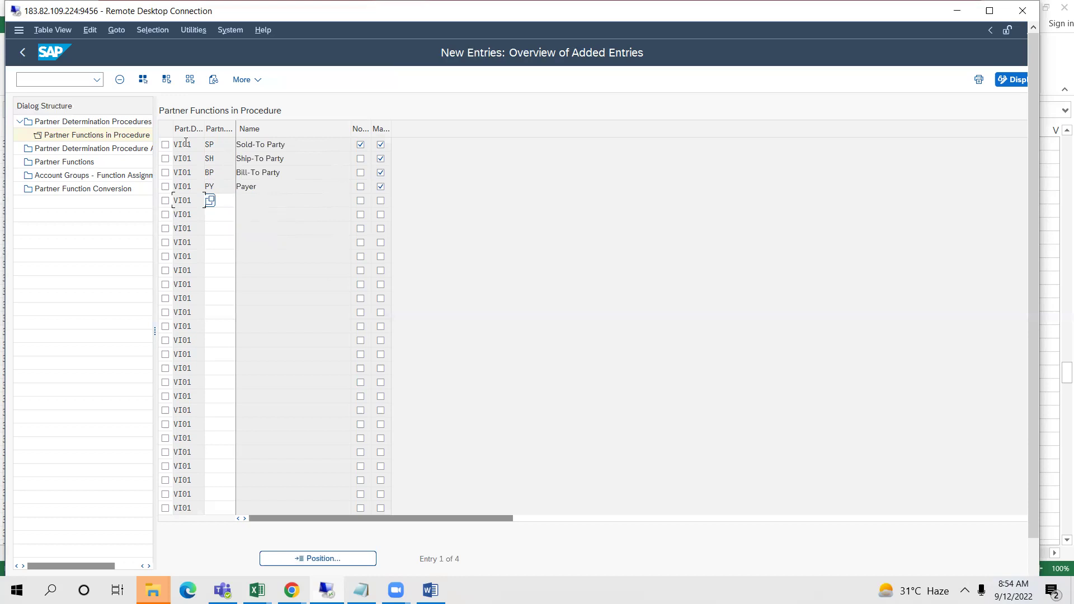
# Step: In the Partner Determination Procedure Assignment, find account group VI00 and assign it partner procedure VI01
pyautogui.click(66, 150)
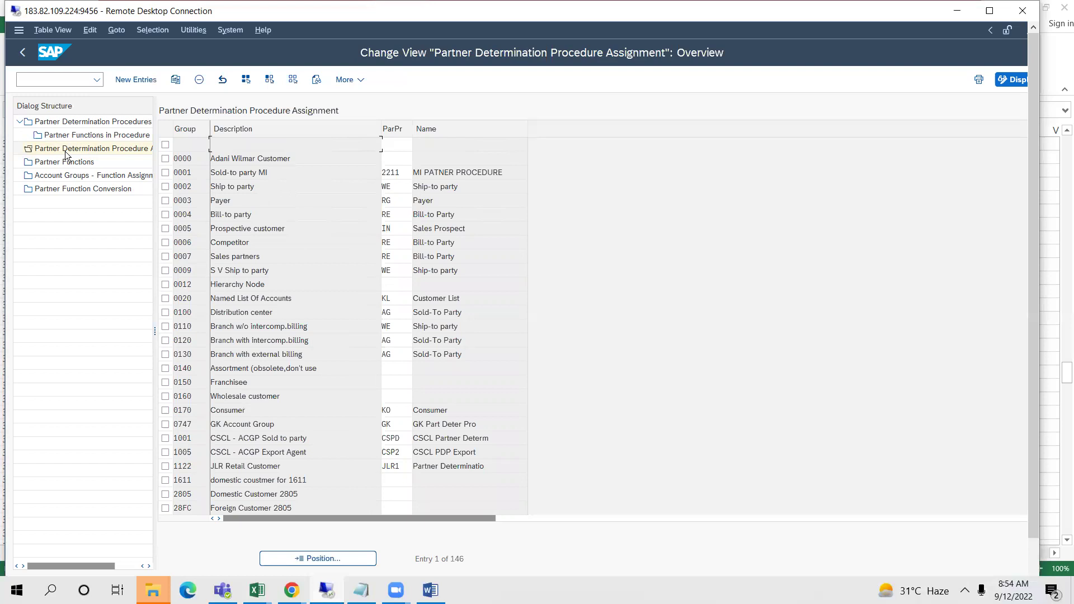
pyautogui.click(314, 558)
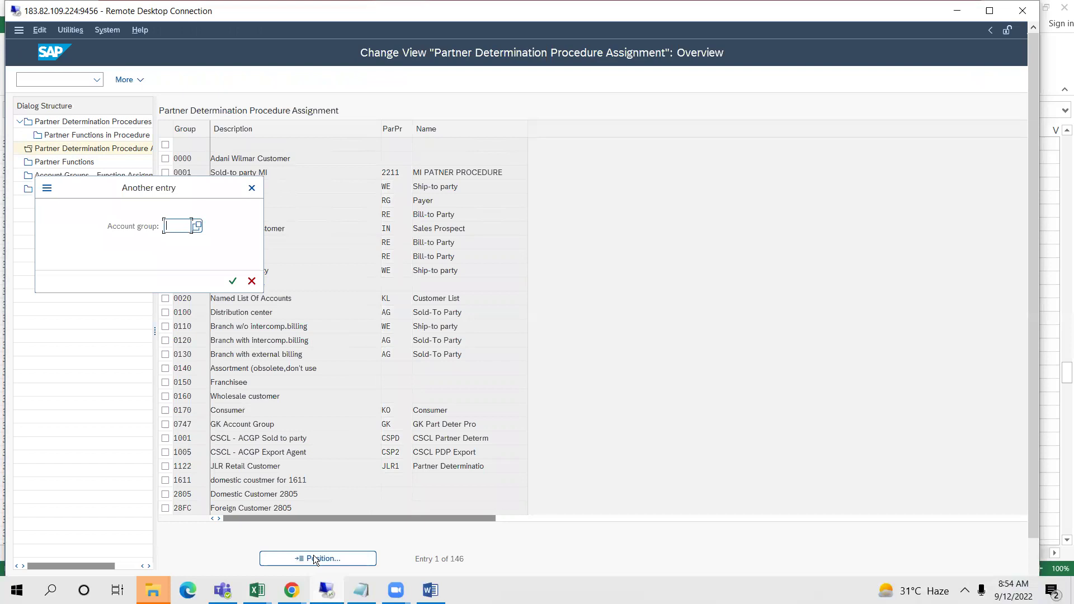
pyautogui.write('VI00')
pyautogui.press('Return')
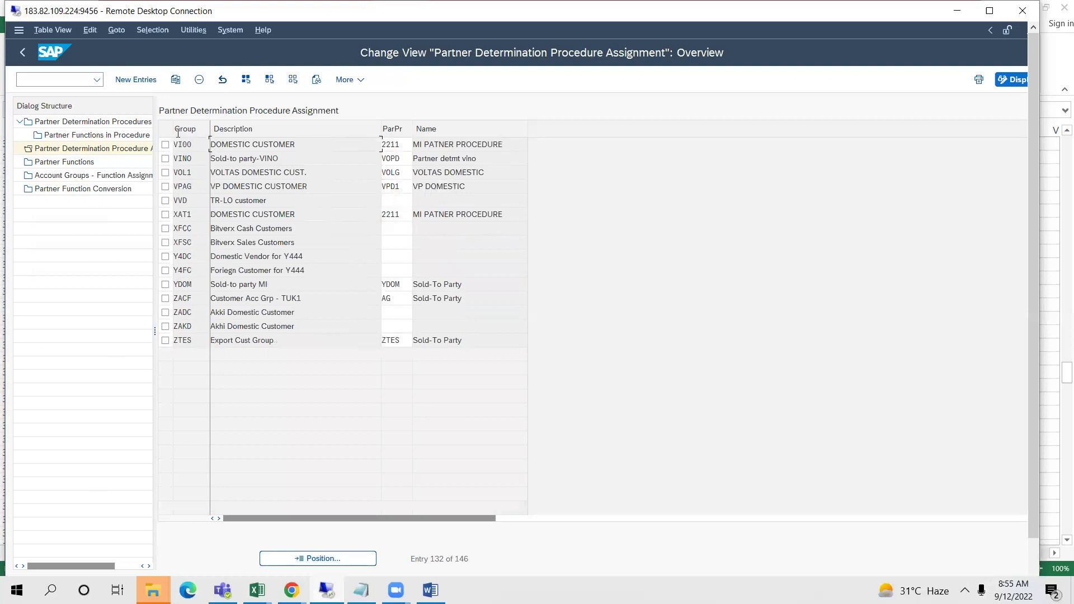
pyautogui.click(401, 144)
pyautogui.press('BackSpace')
pyautogui.write('VI')
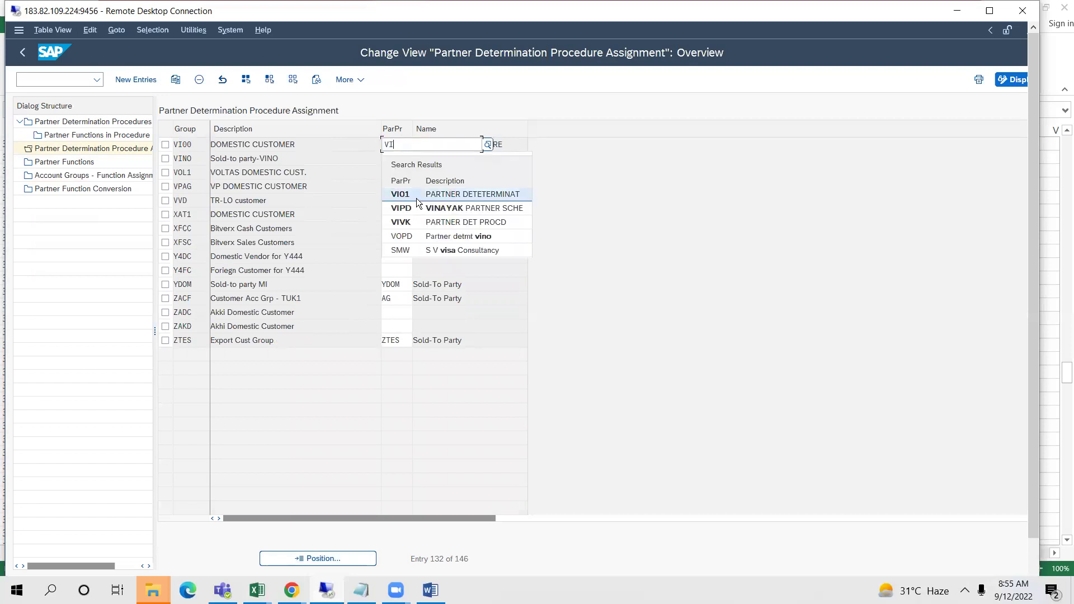
pyautogui.click(400, 196)
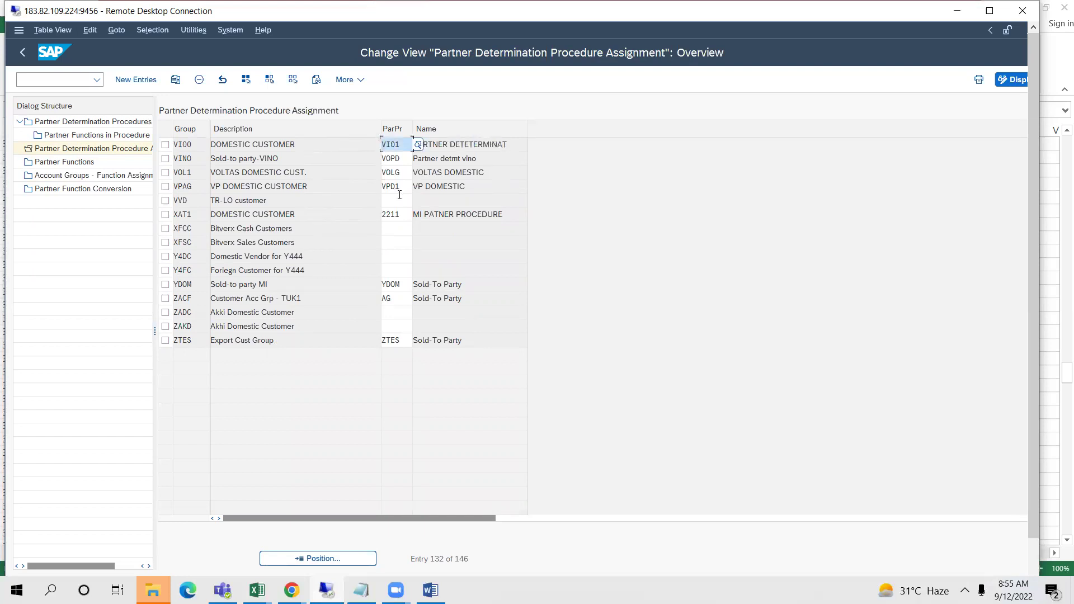
# Step: Start new entries in Account Groups - Function Assignment and assign partner functions SP and SH to account group VI00
pyautogui.doubleClick(61, 176)
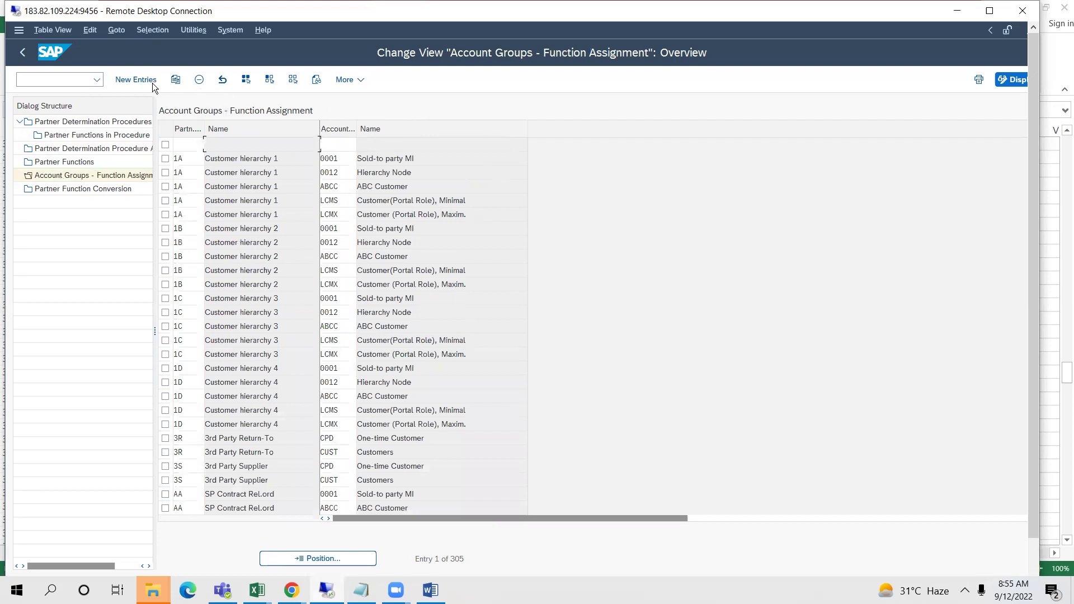
pyautogui.click(130, 81)
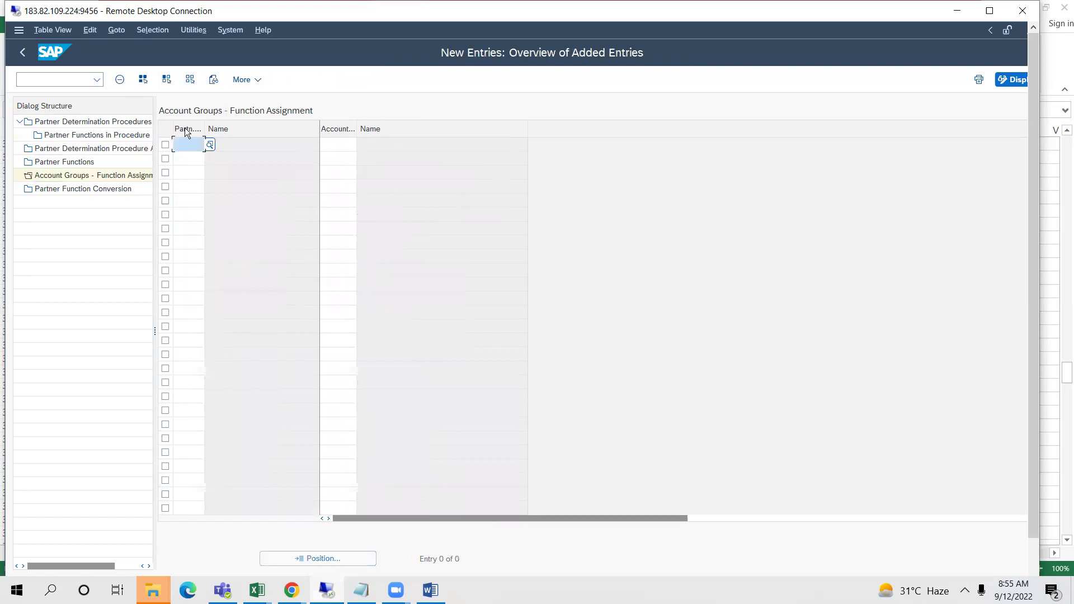
pyautogui.write('SP')
pyautogui.press('Tab')
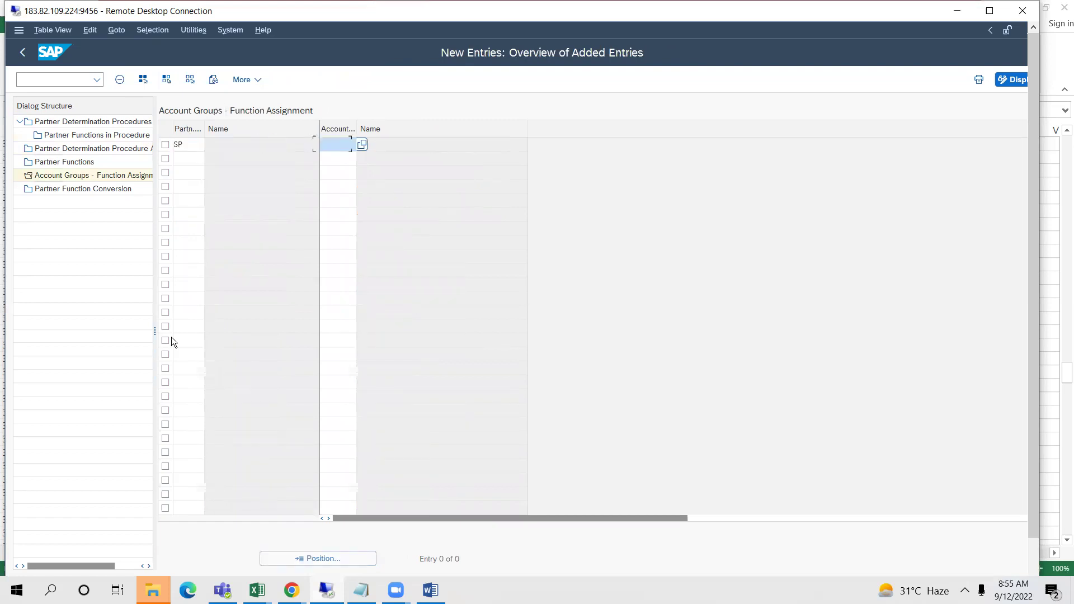
pyautogui.write('VI00')
pyautogui.click(187, 163)
pyautogui.write('SH')
pyautogui.press('Tab')
pyautogui.write('VI00')
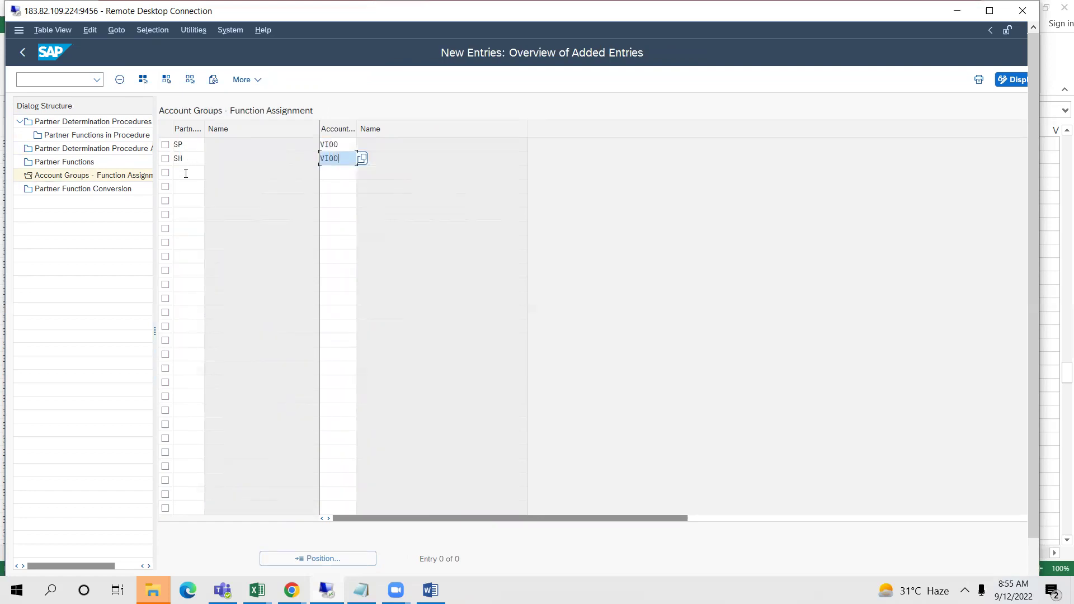
# Step: Assign partner functions BP and PY to account group VI00 and confirm the new function assignments
pyautogui.click(186, 171)
pyautogui.write('BP')
pyautogui.press('Tab')
pyautogui.write('VI00')
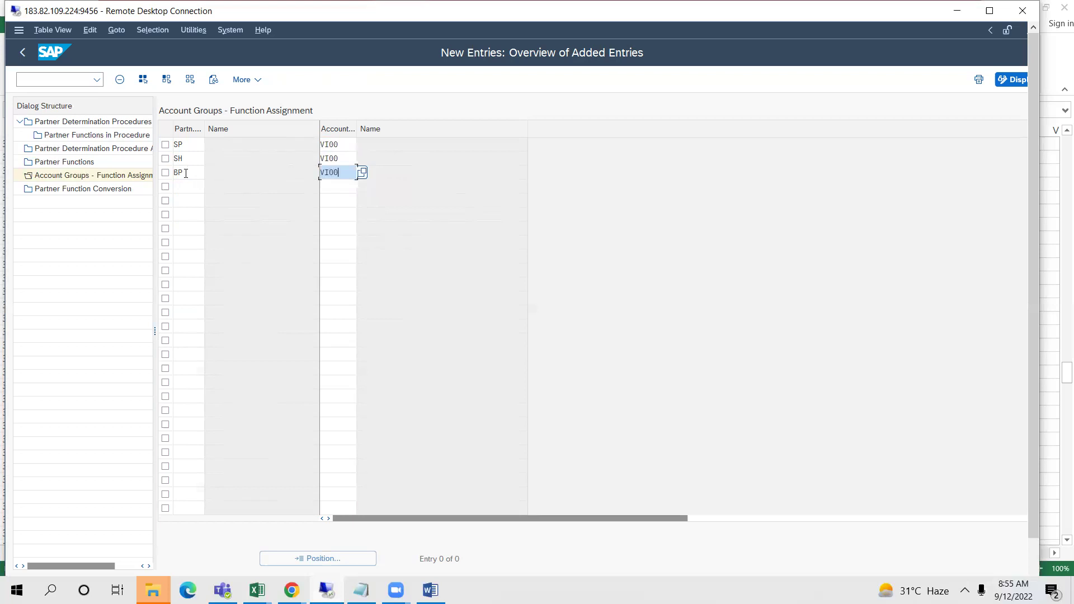
pyautogui.press('Tab')
pyautogui.write('PY')
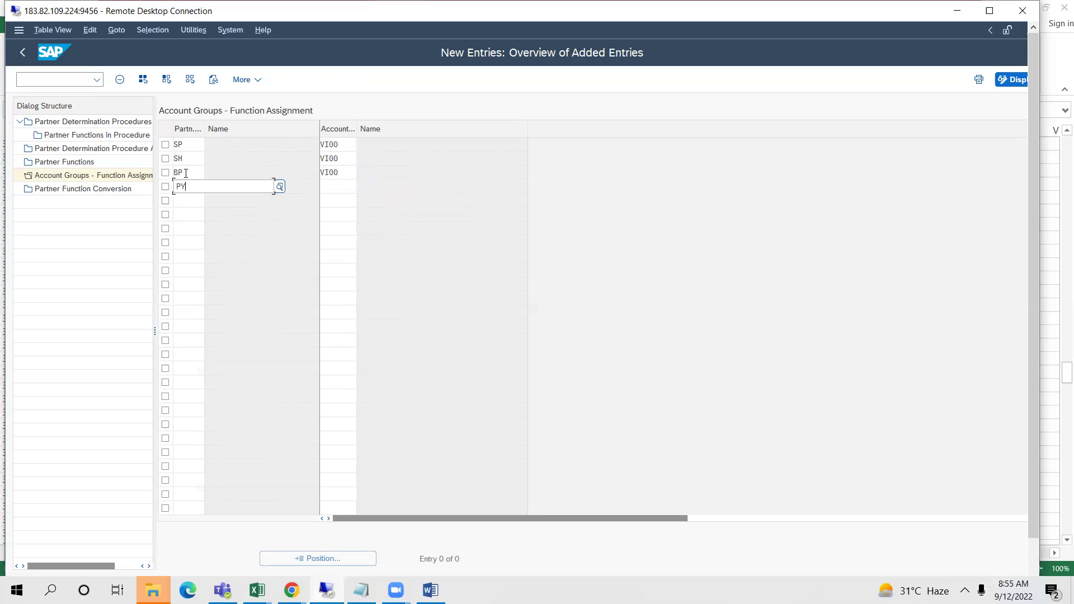
pyautogui.press('Tab')
pyautogui.write('VI00')
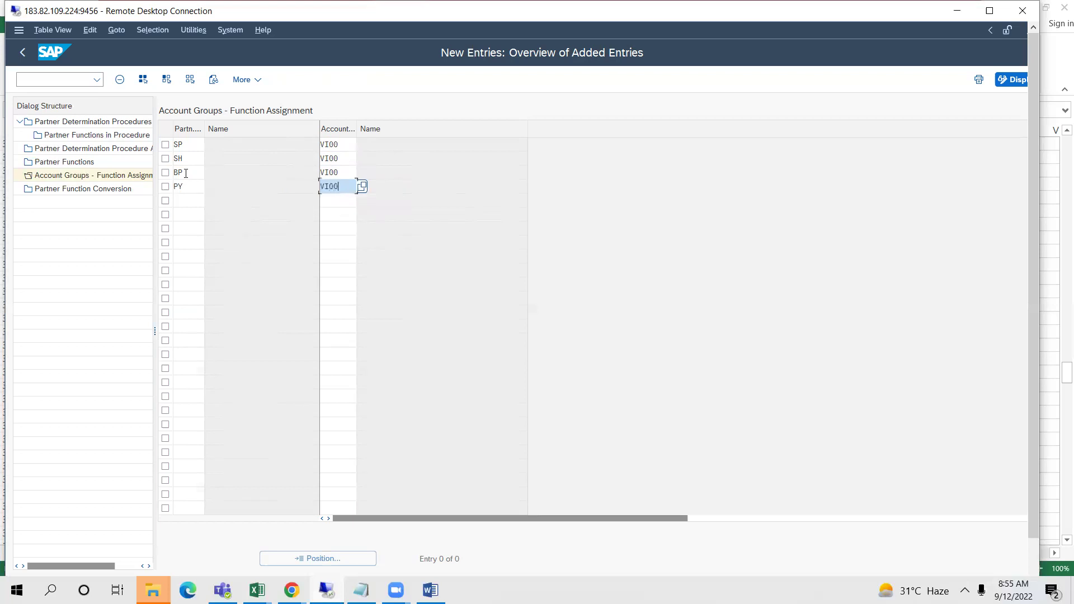
pyautogui.press('Return')
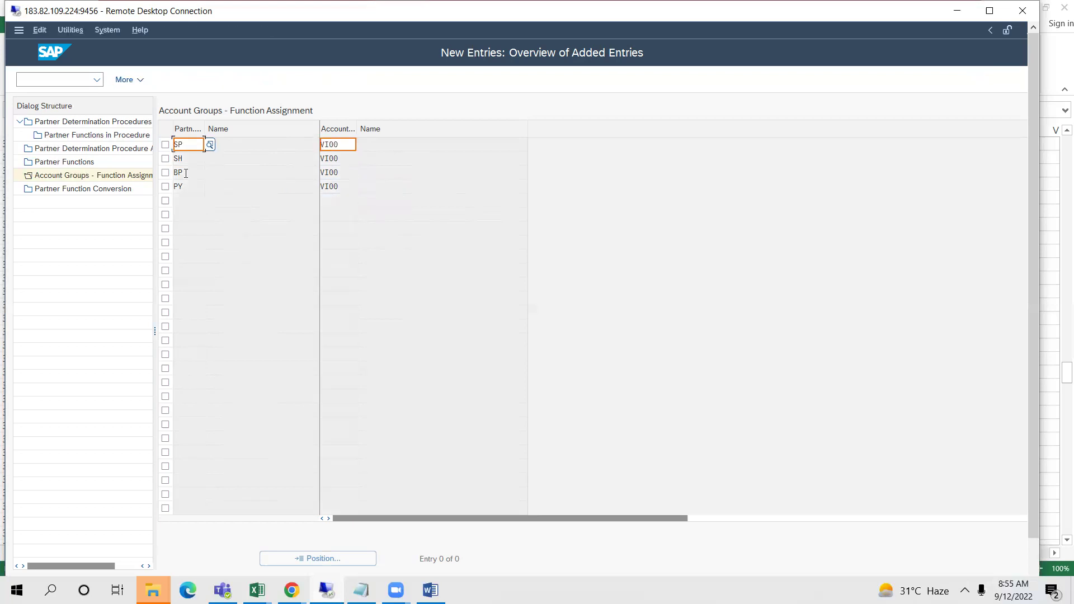
pyautogui.press('Return')
pyautogui.press('Return')
pyautogui.press('Return')
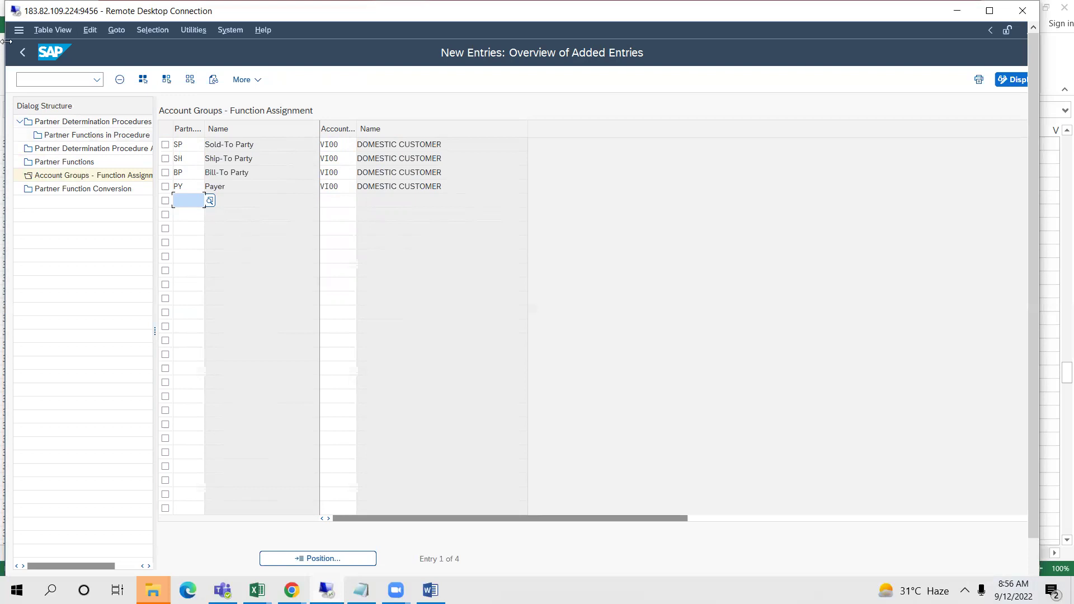
# Step: Leave the customer master partner determination setup and close its activity selection, returning to the implementation guide
pyautogui.click(21, 55)
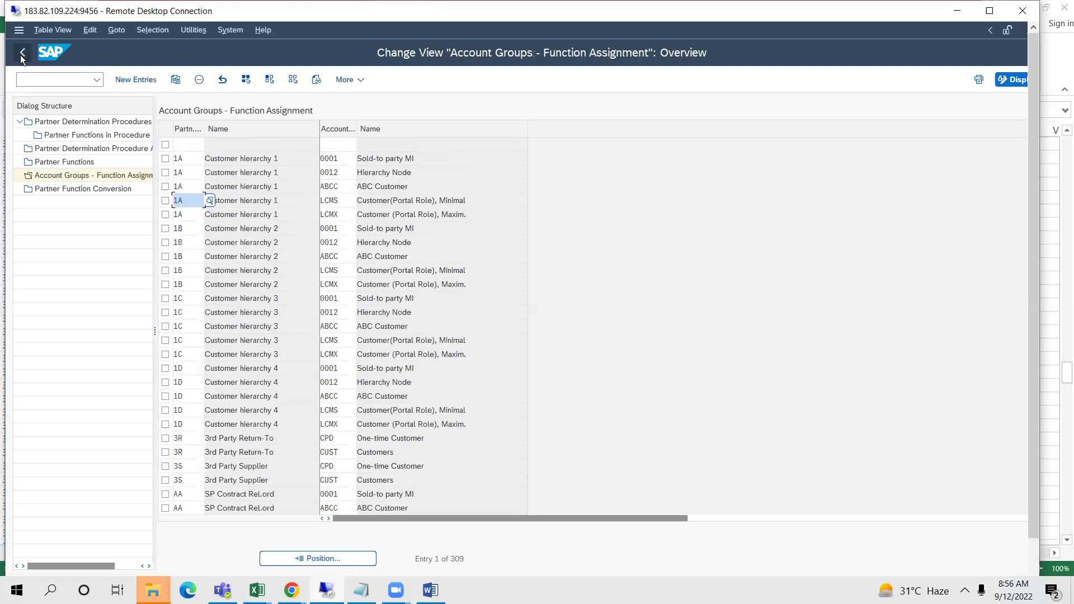
pyautogui.click(20, 55)
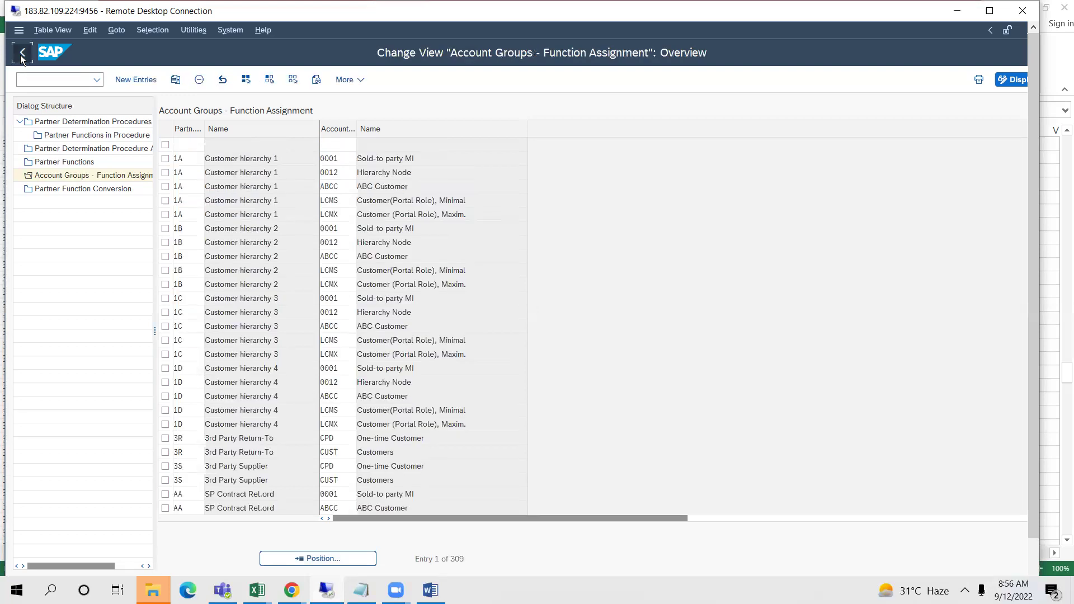
pyautogui.click(20, 54)
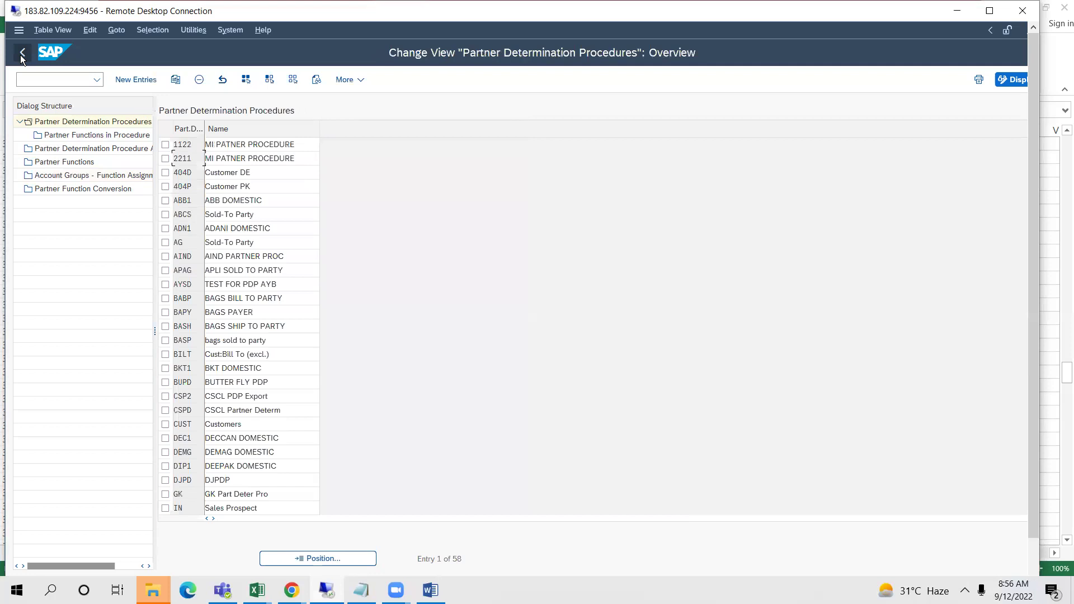
pyautogui.click(20, 55)
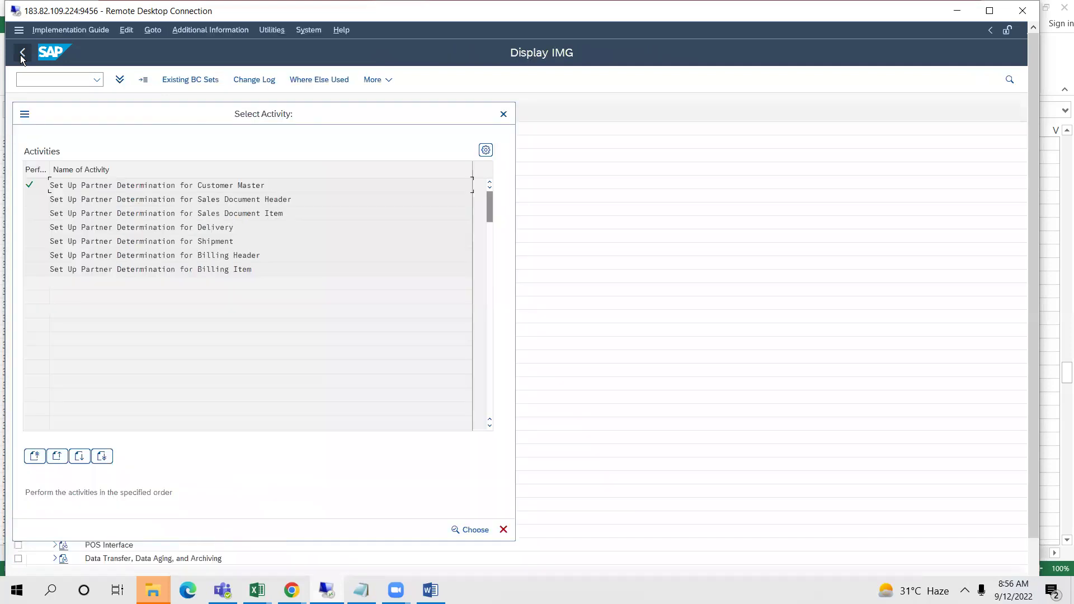
pyautogui.click(498, 118)
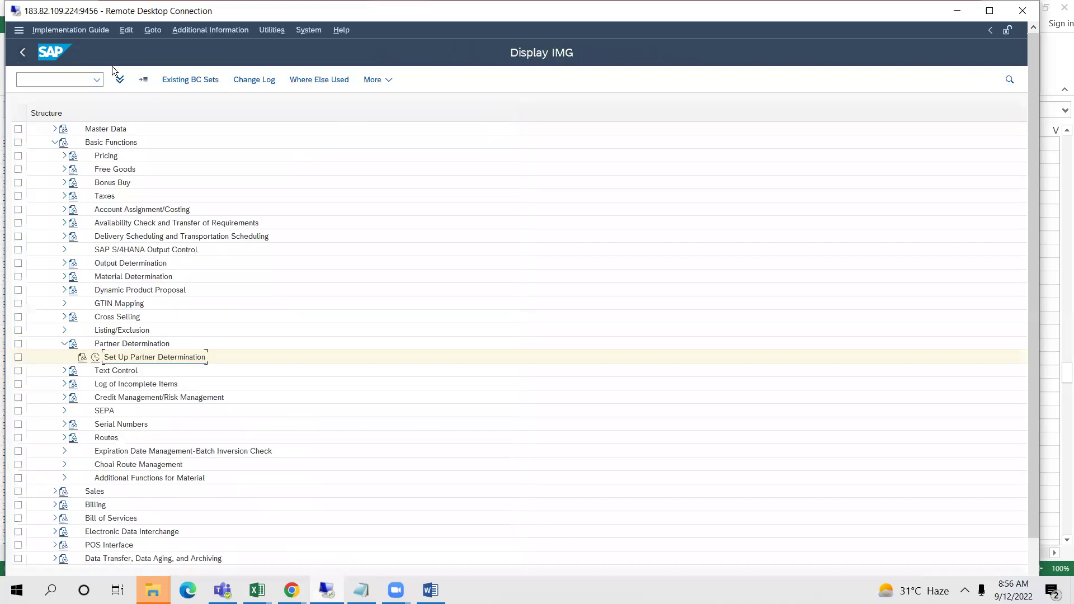
# Step: End the current transaction, start transaction SPRO and display the SAP Reference IMG
pyautogui.write('/n')
pyautogui.press('Return')
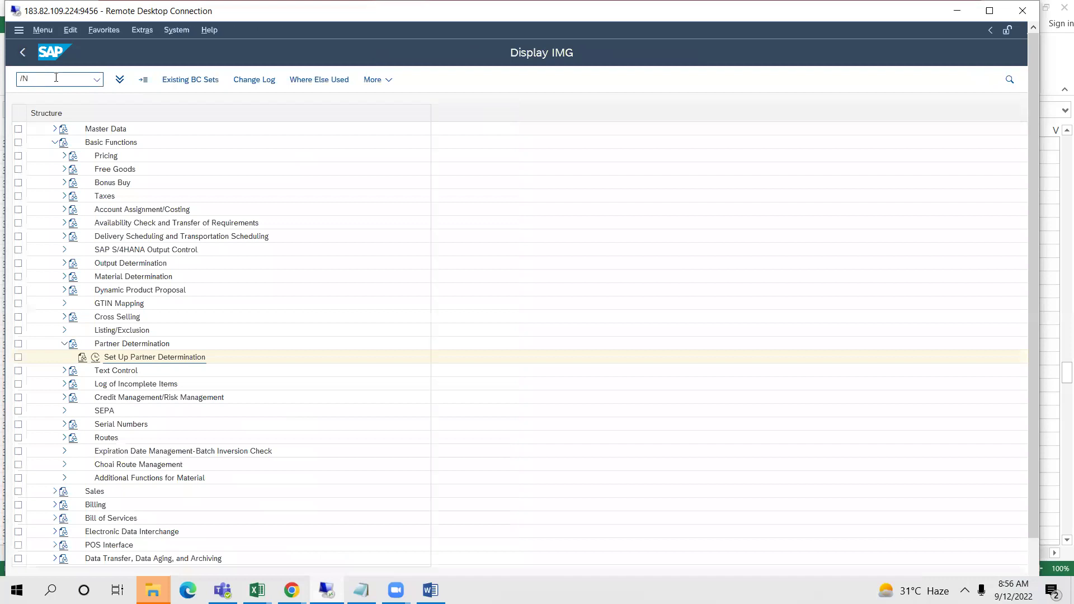
pyautogui.write('SPRO')
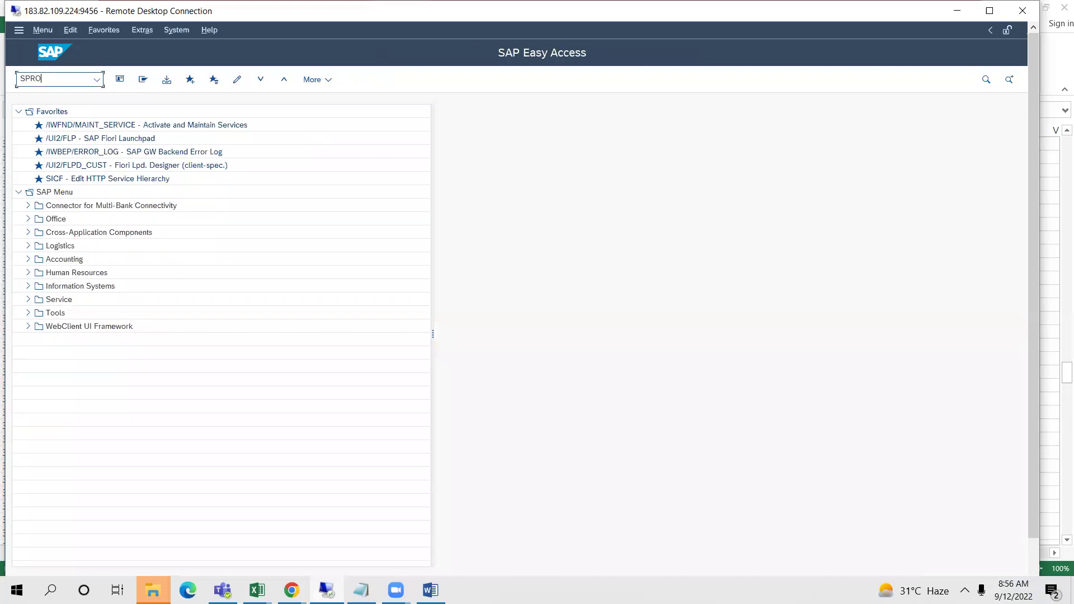
pyautogui.press('Return')
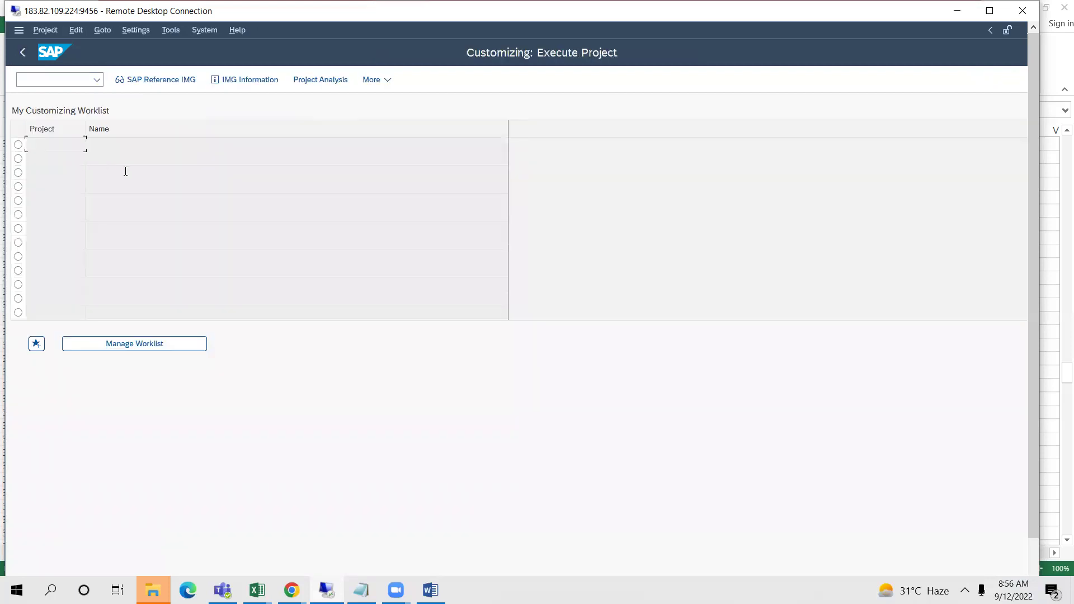
pyautogui.click(144, 82)
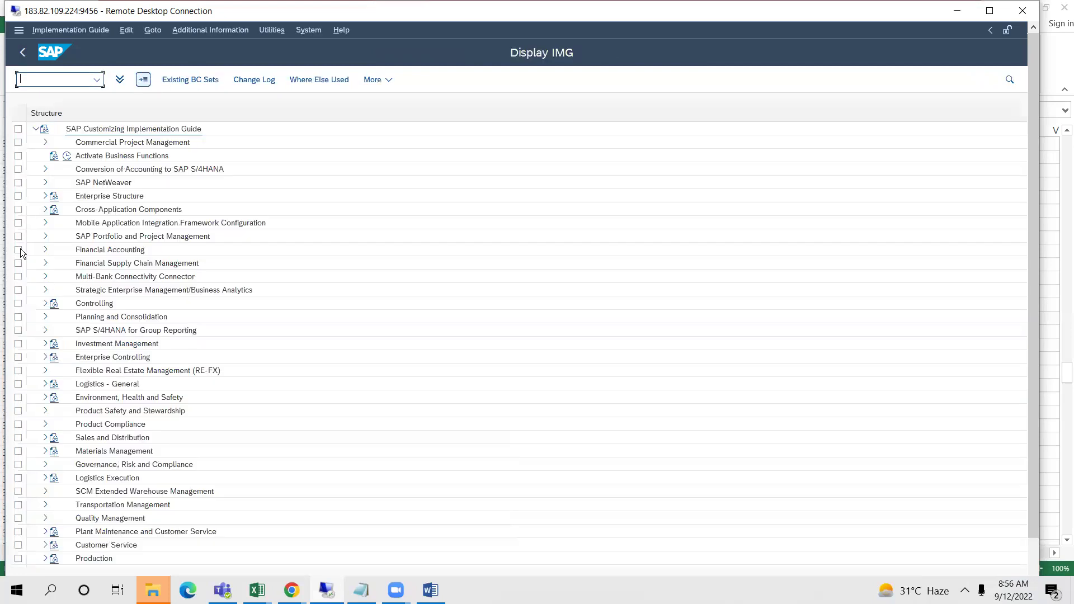
# Step: Expand Materials Management and its Purchasing node in the implementation guide, and maximize the remote desktop window
pyautogui.click(45, 452)
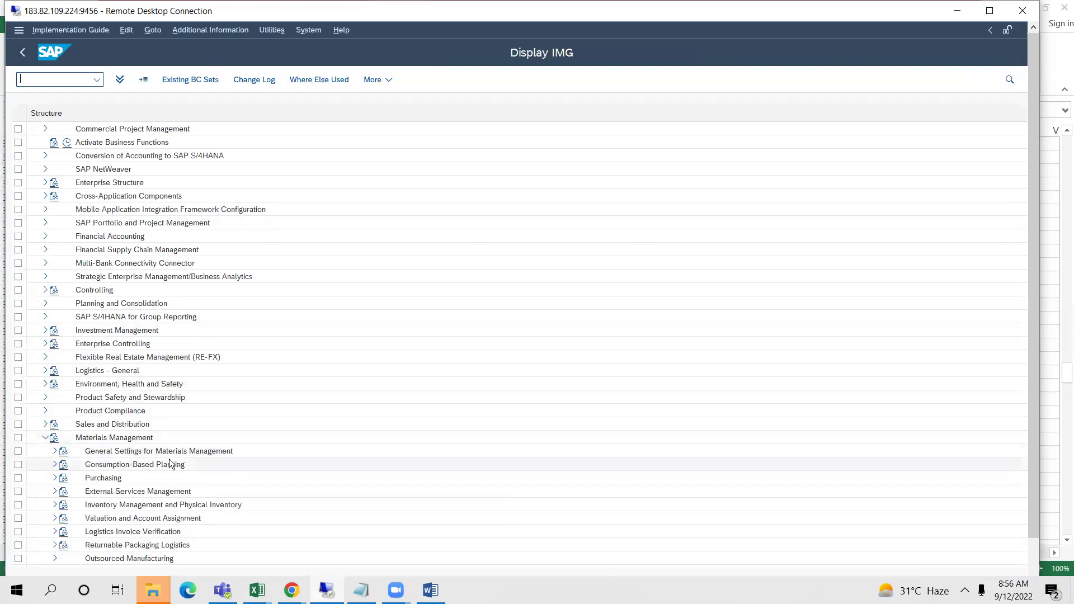
pyautogui.click(54, 477)
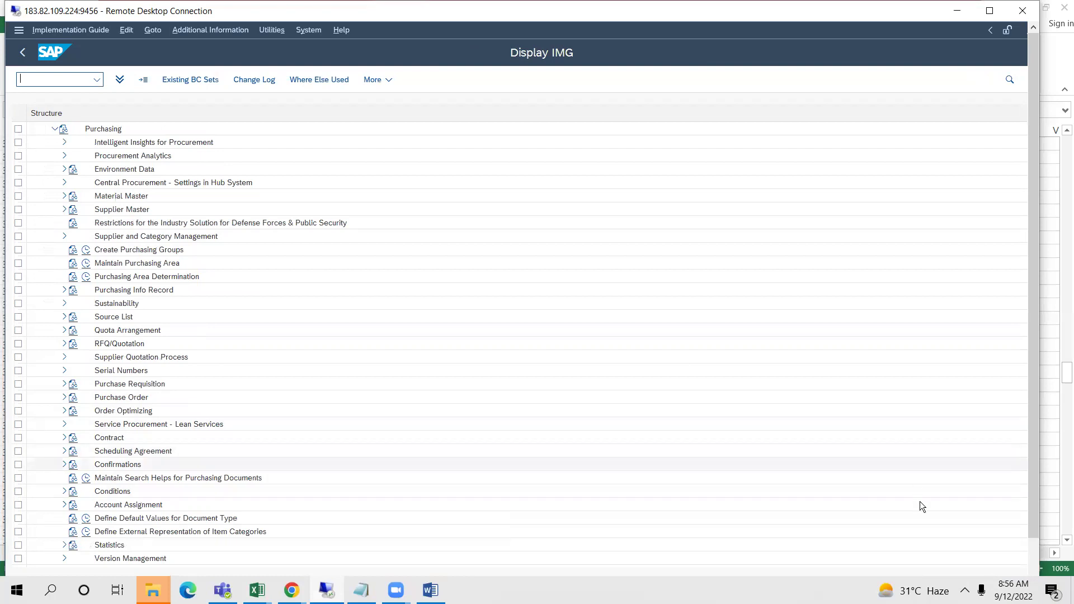
pyautogui.click(1033, 555)
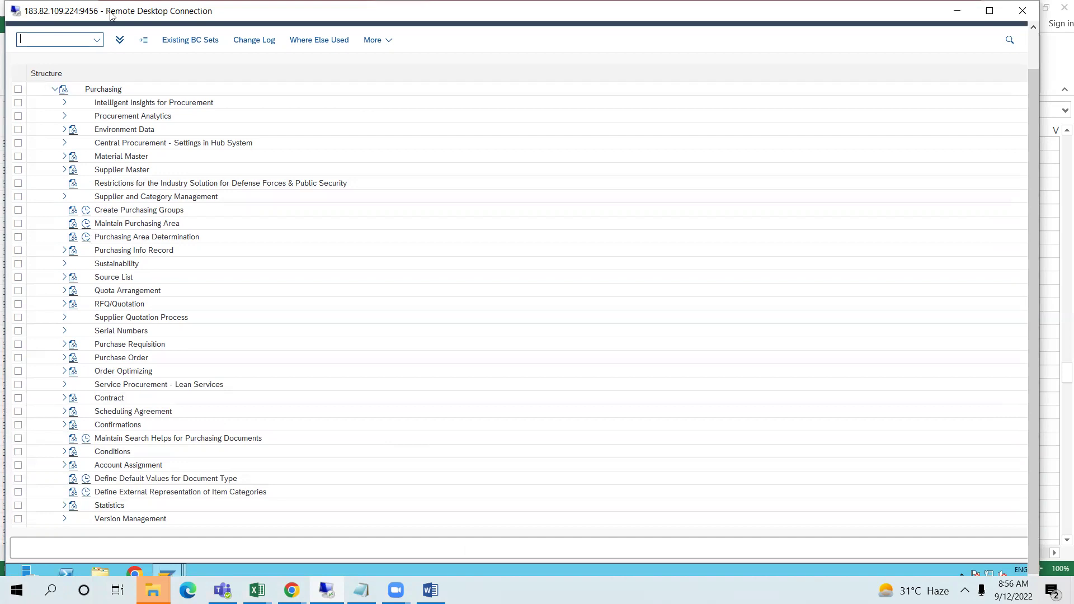
pyautogui.click(601, 92)
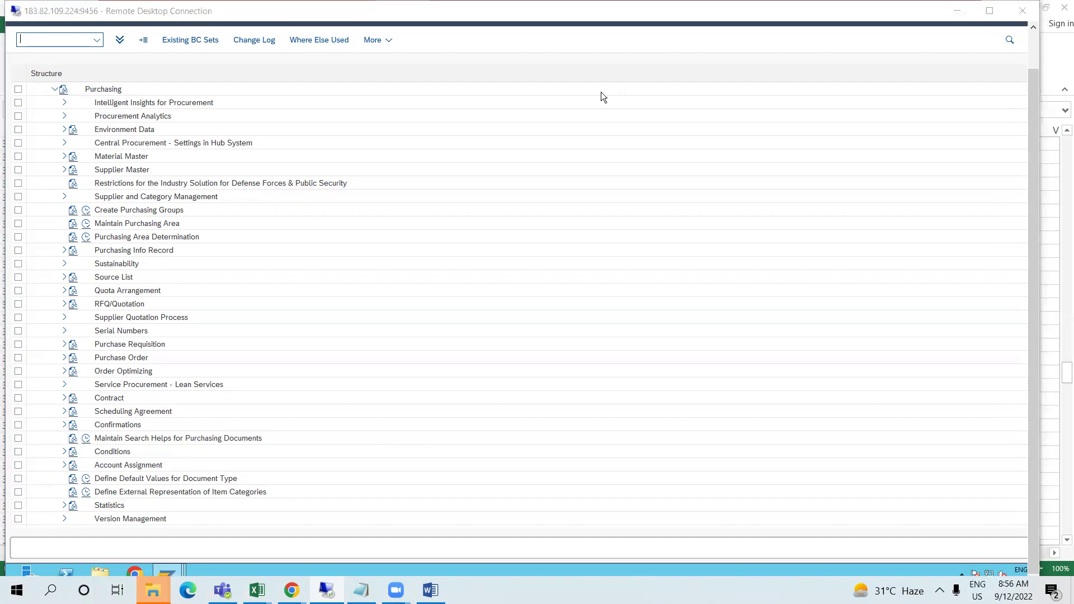
pyautogui.click(990, 10)
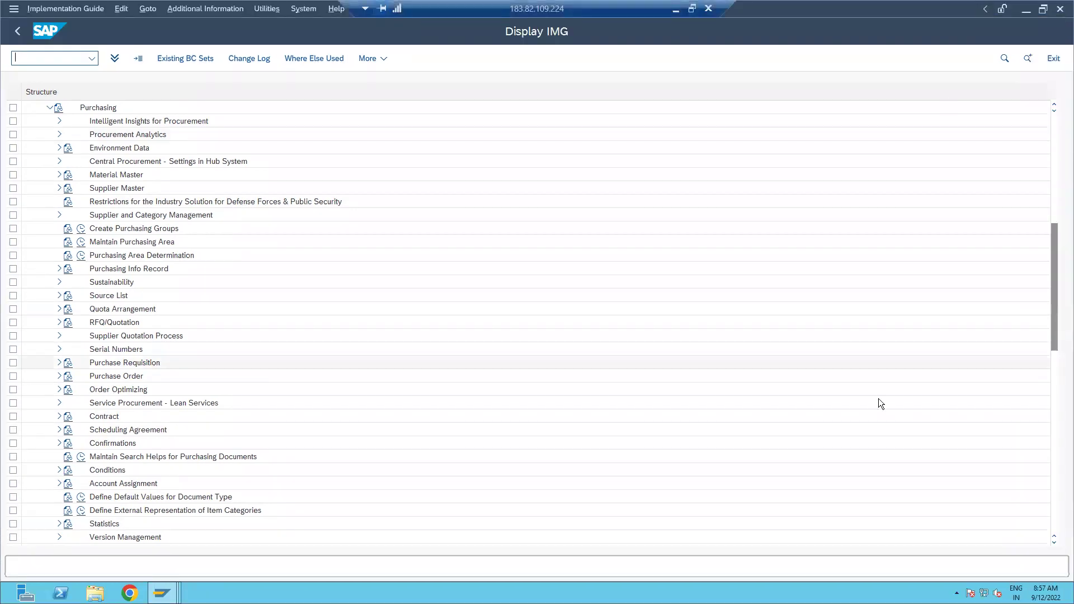
pyautogui.click(217, 409)
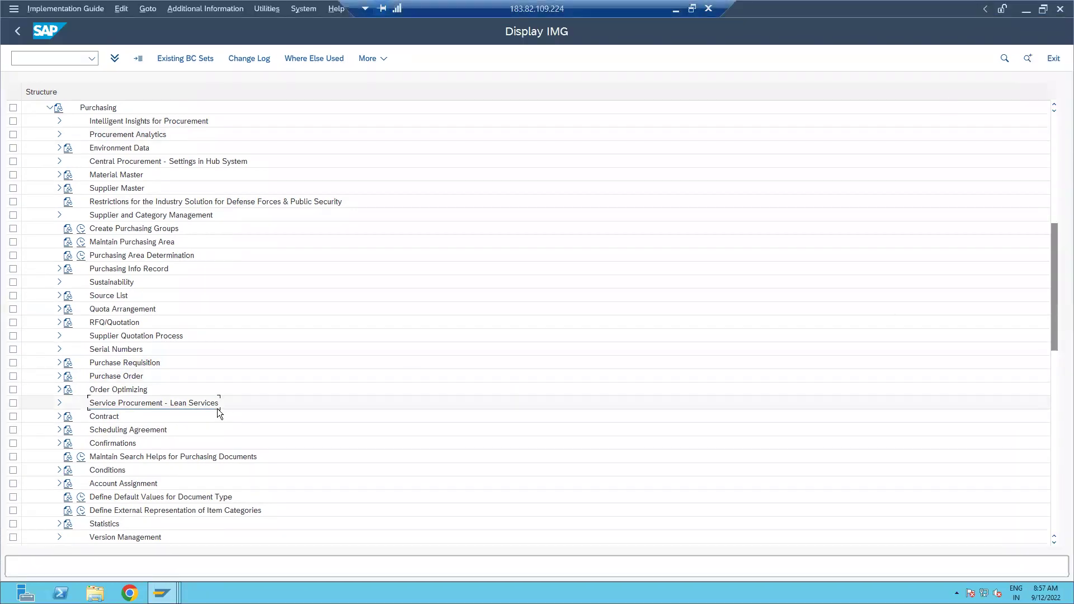
# Step: Open Define Permissible Partner Roles per Account Group under Purchasing's Partner Determination, Partner Roles, and start new entries
pyautogui.scroll(-4, 217, 409)
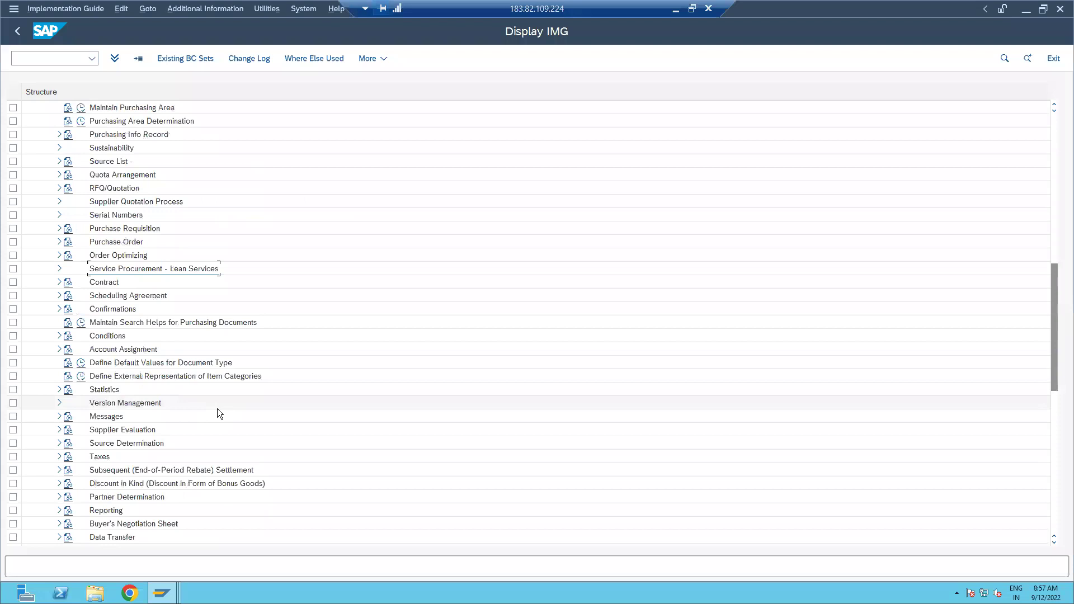
pyautogui.scroll(-3, 217, 408)
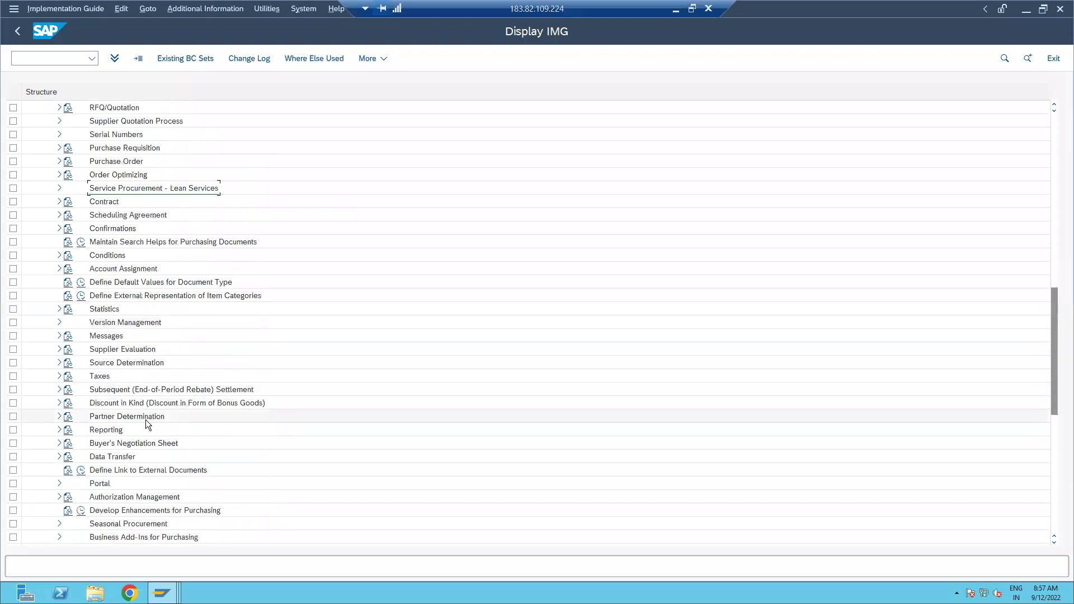
pyautogui.click(60, 417)
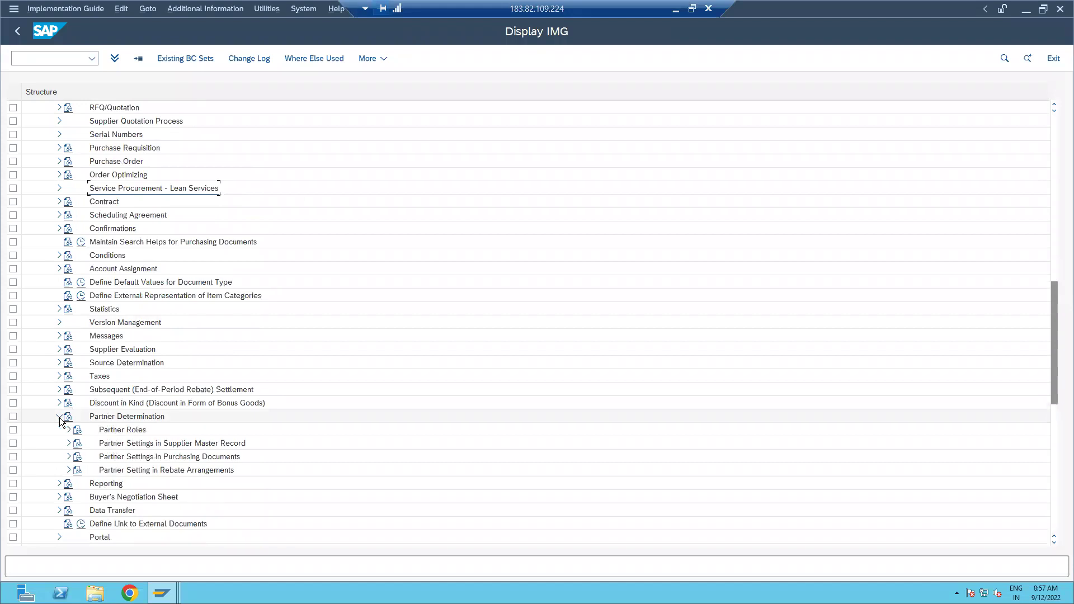
pyautogui.click(68, 430)
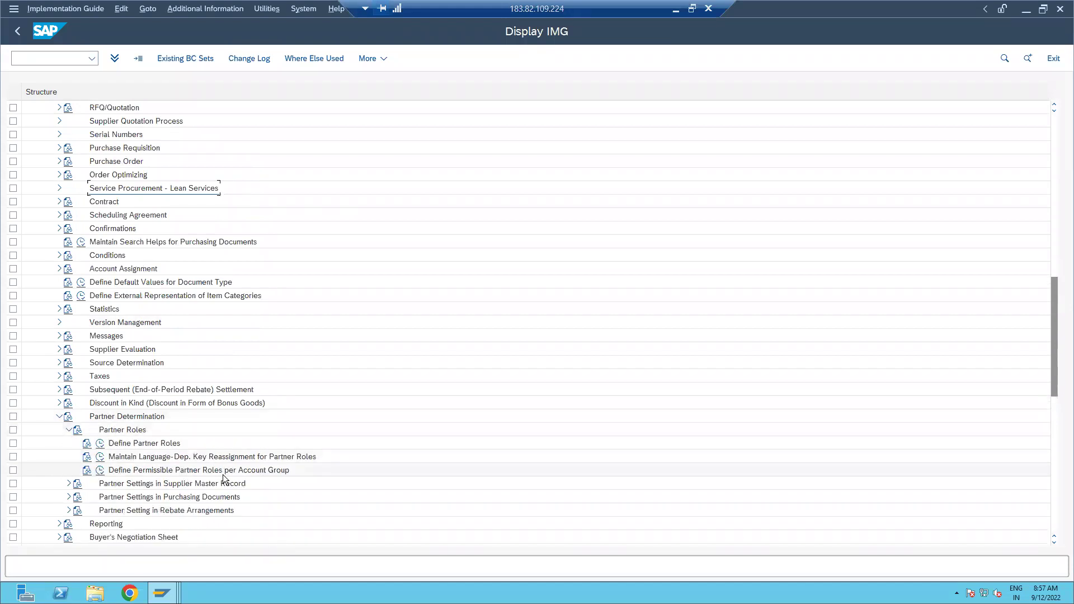
pyautogui.click(101, 473)
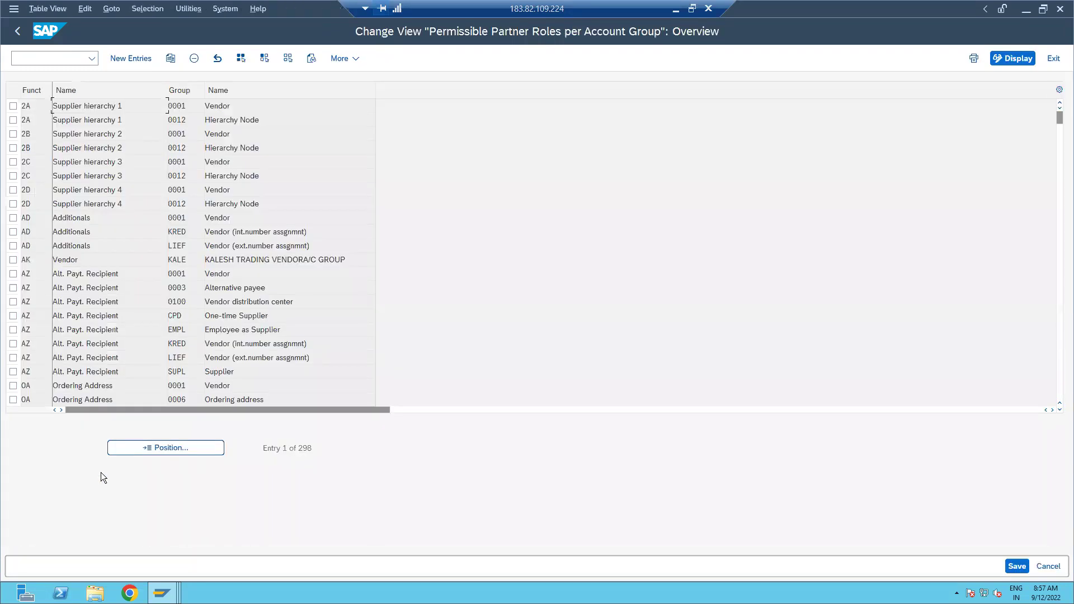
pyautogui.click(140, 57)
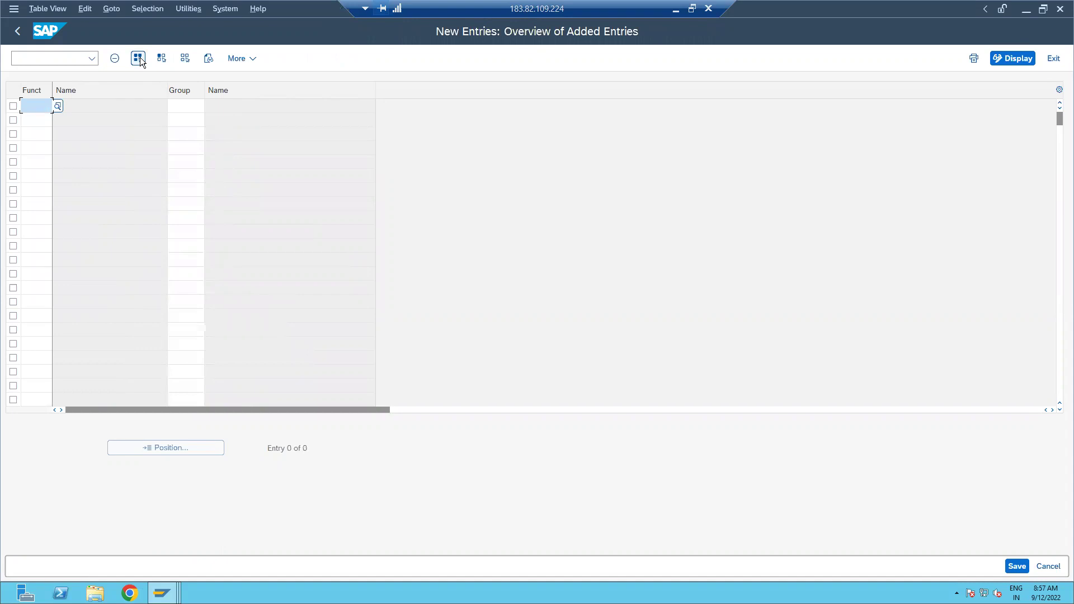
# Step: Enter partner function VN (Vendor) for account group VI00 as the first new entry
pyautogui.write('VN')
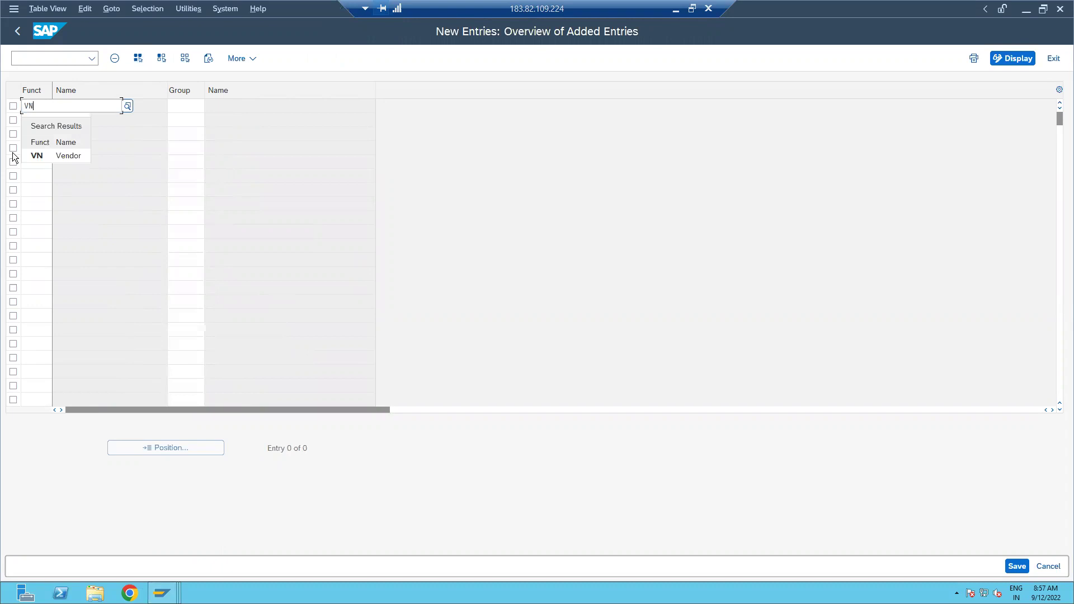
pyautogui.click(38, 156)
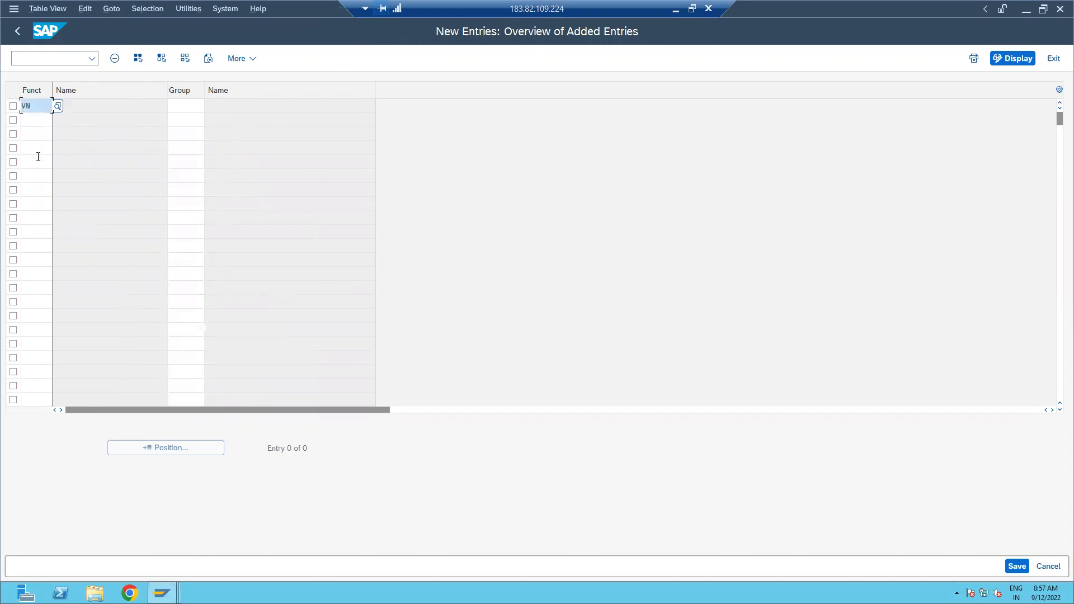
pyautogui.press('Tab')
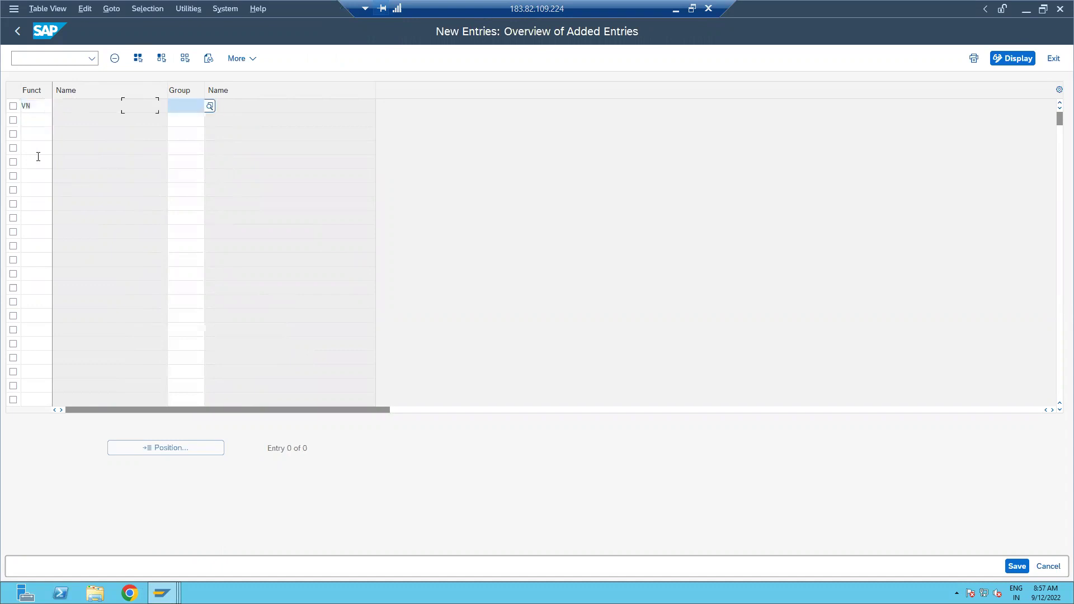
pyautogui.write('VI00')
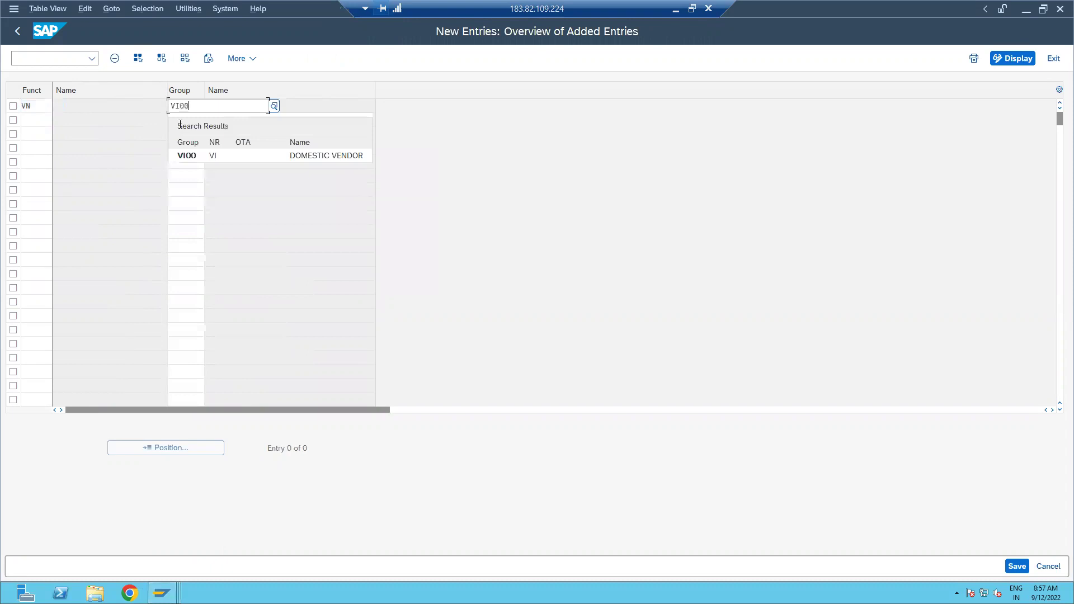
pyautogui.click(206, 156)
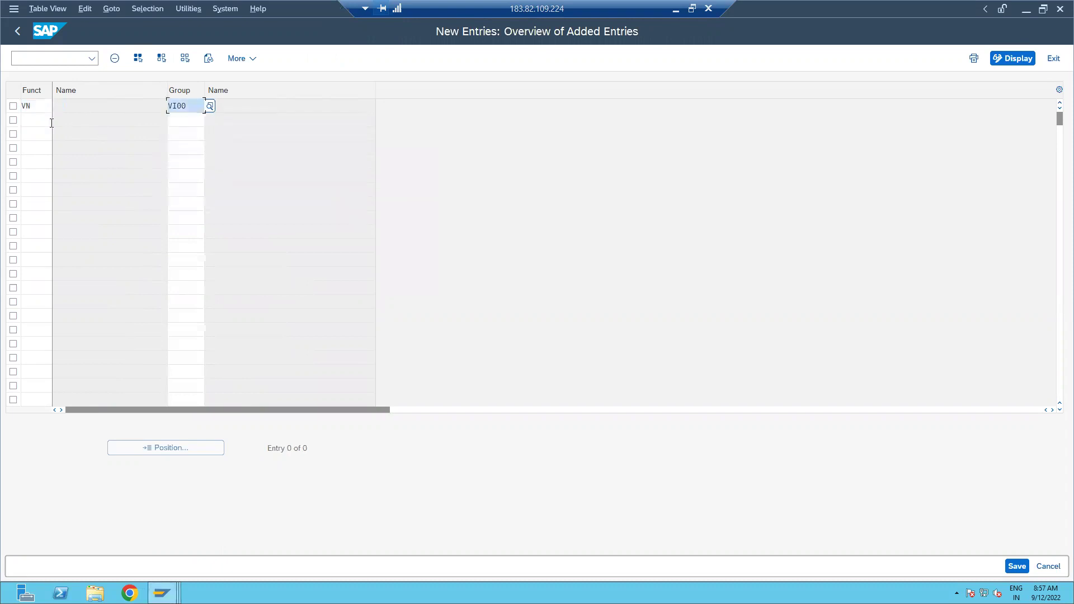
# Step: Add partner function GS (Goods Supplier) for account group VI00 in the second row
pyautogui.click(35, 118)
pyautogui.write('GS')
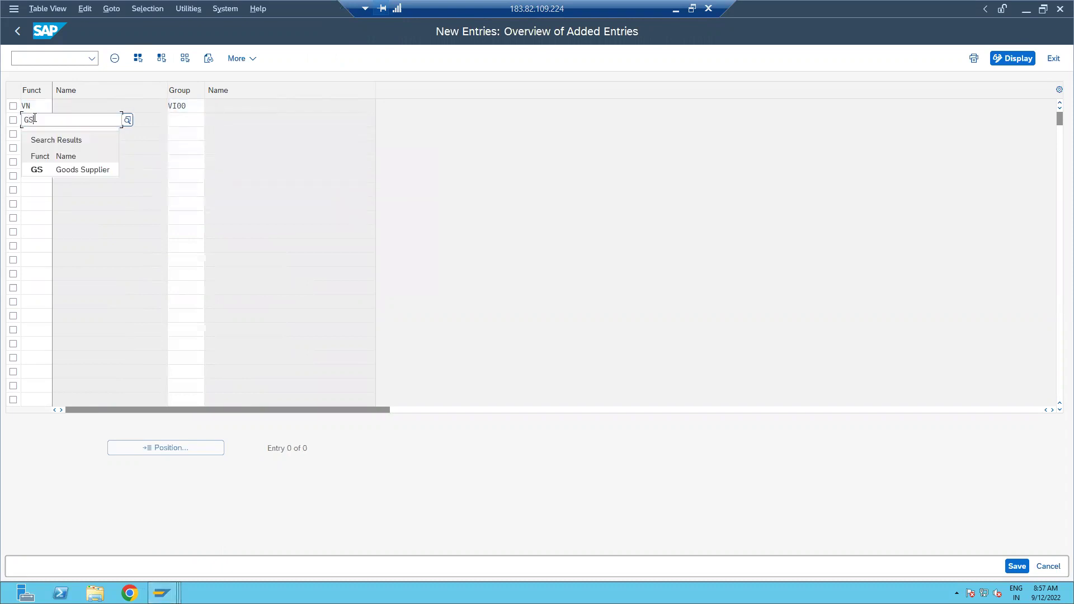
pyautogui.press('Tab')
pyautogui.write('VI00')
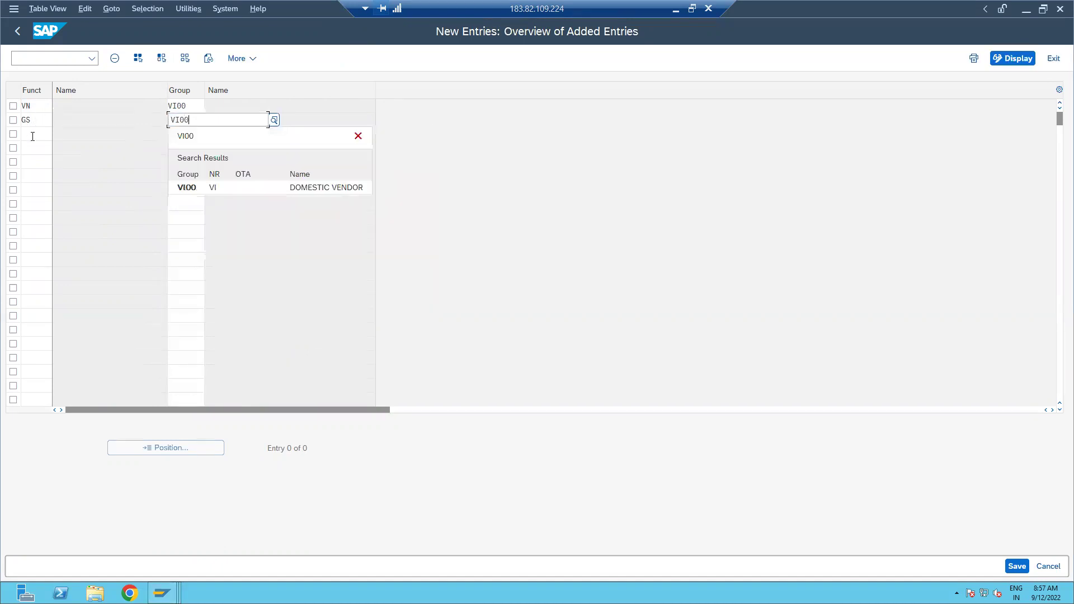
# Step: Add partner function PI (Invoicing Party) for account group VI00 in the third row and validate the entries
pyautogui.click(32, 135)
pyautogui.write('PI')
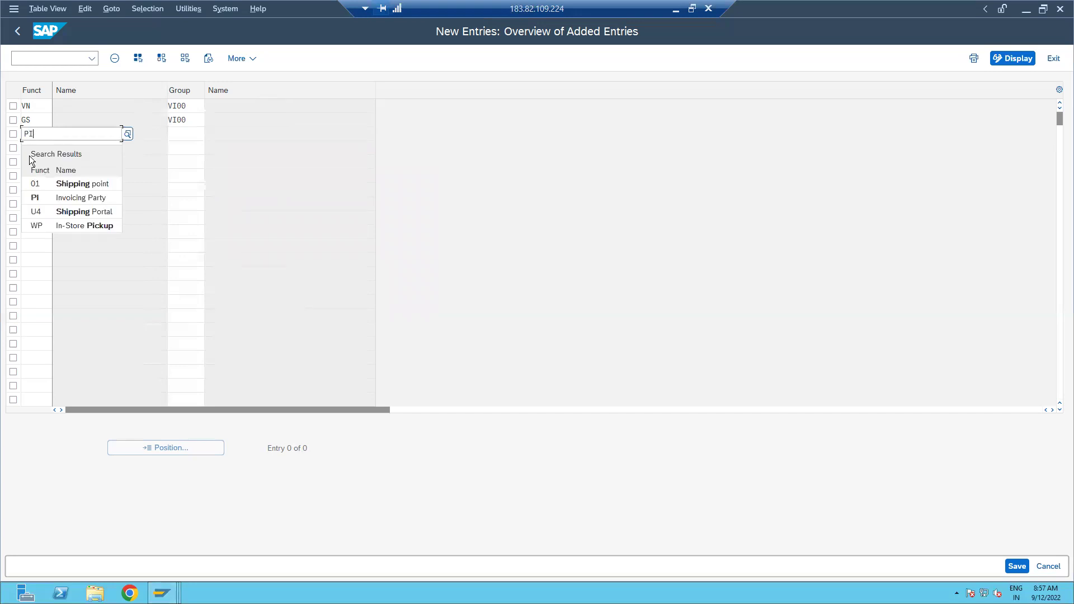
pyautogui.click(58, 198)
pyautogui.press('Tab')
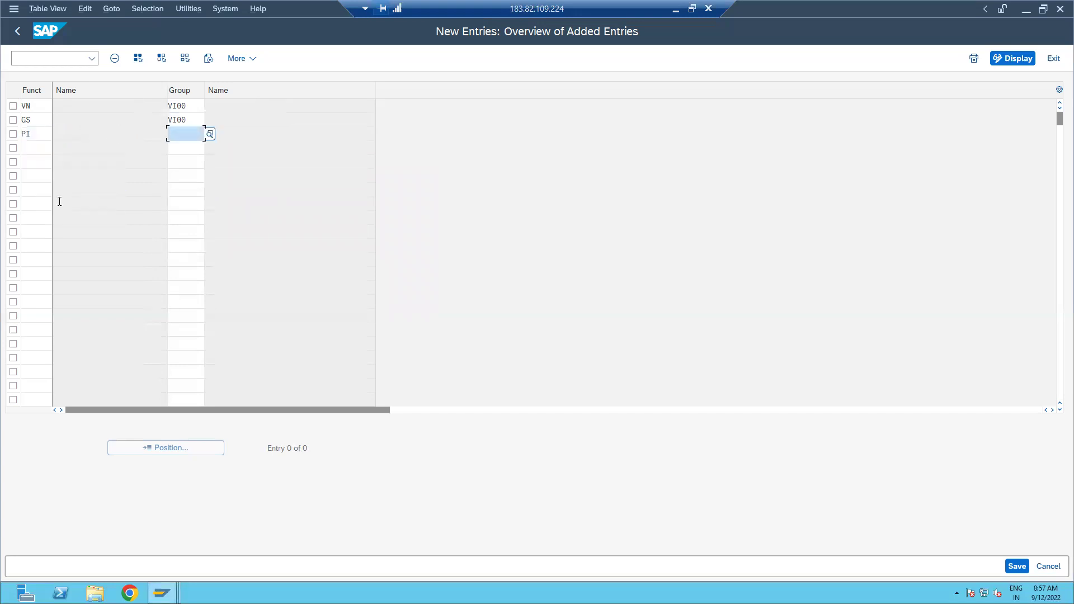
pyautogui.write('VI00')
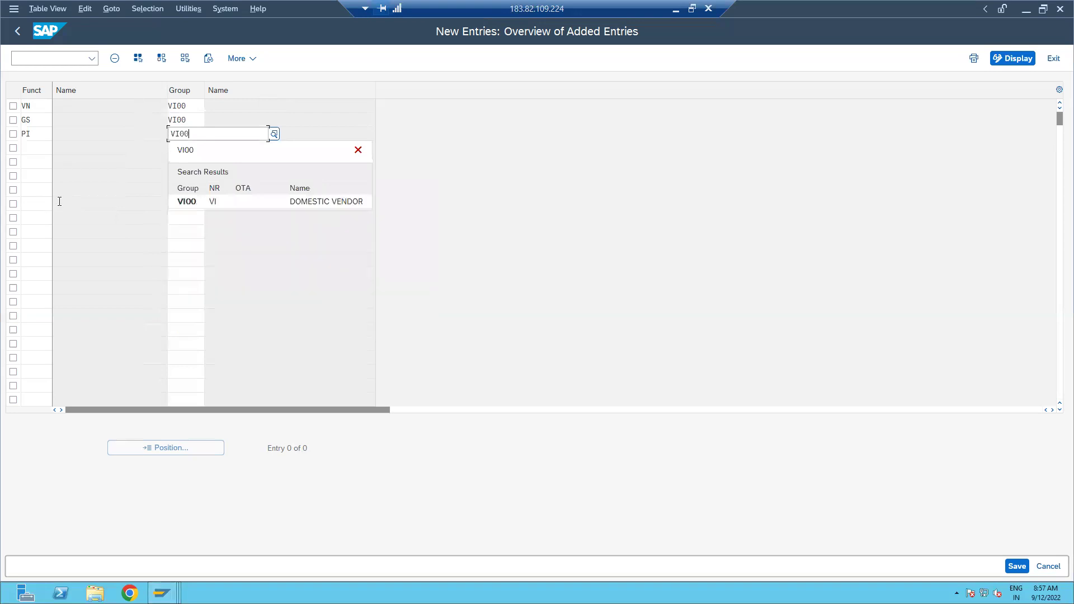
pyautogui.press('Return')
pyautogui.press('Down')
pyautogui.press('Down')
pyautogui.press('Return')
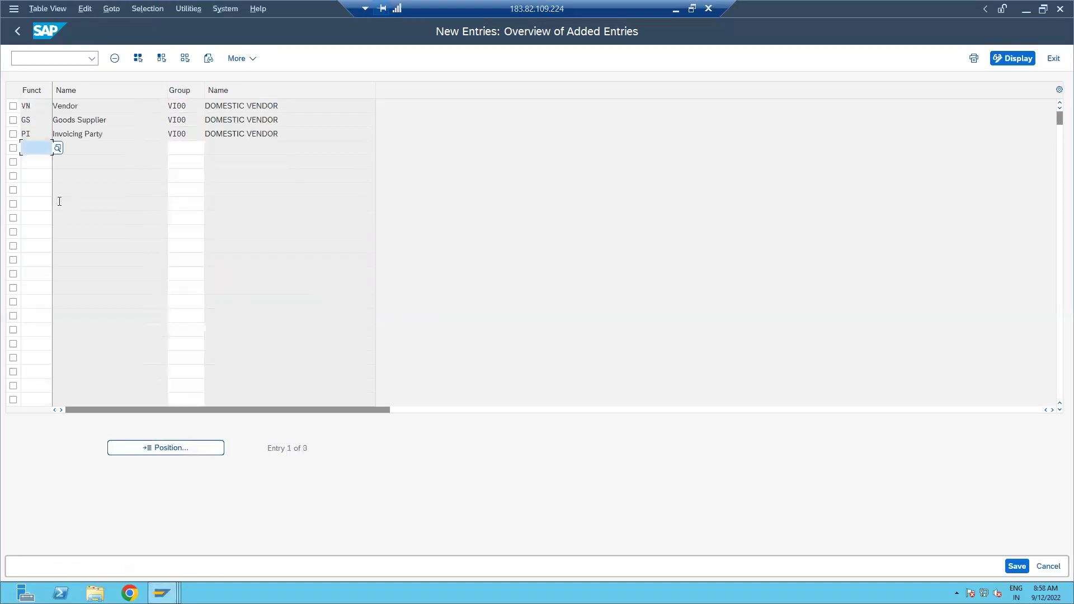
# Step: Save the permissible partner roles to the customizing request and return to the implementation guide
pyautogui.hotkey('ctrl', 's')
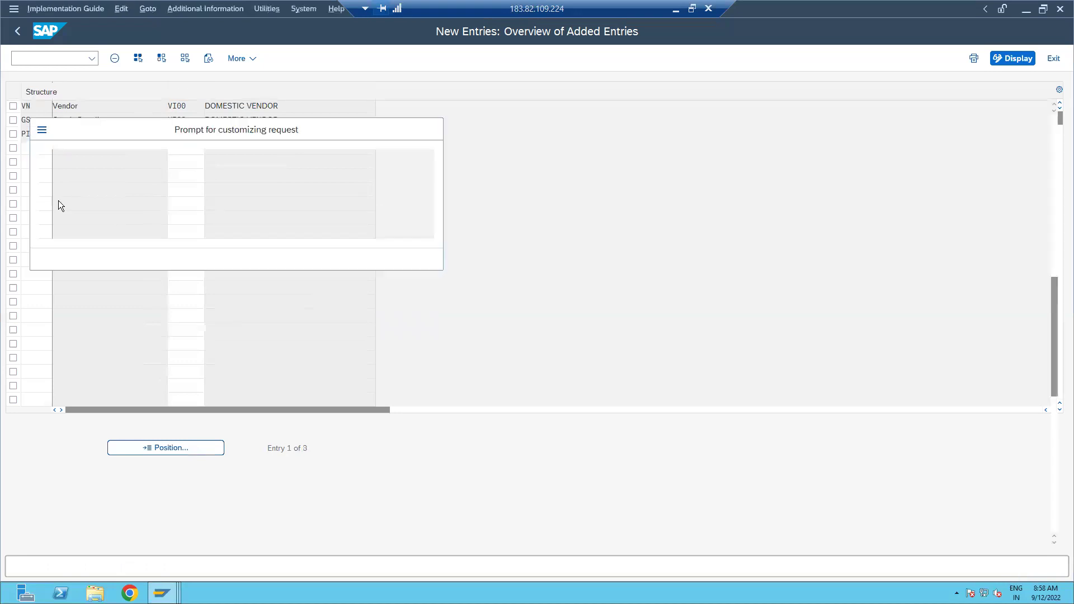
pyautogui.press('Return')
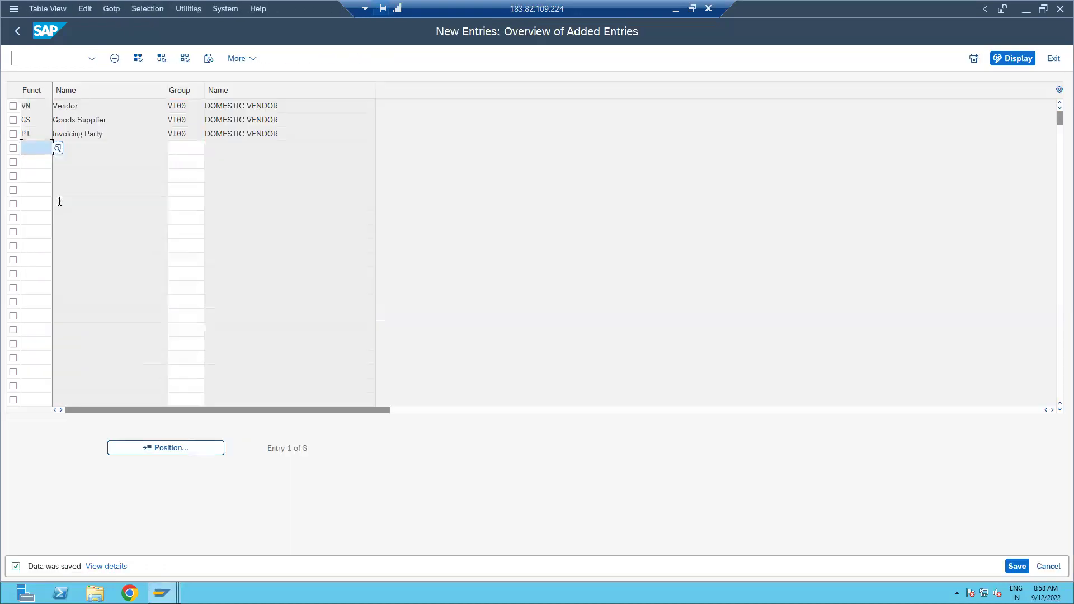
pyautogui.click(19, 31)
pyautogui.click(18, 32)
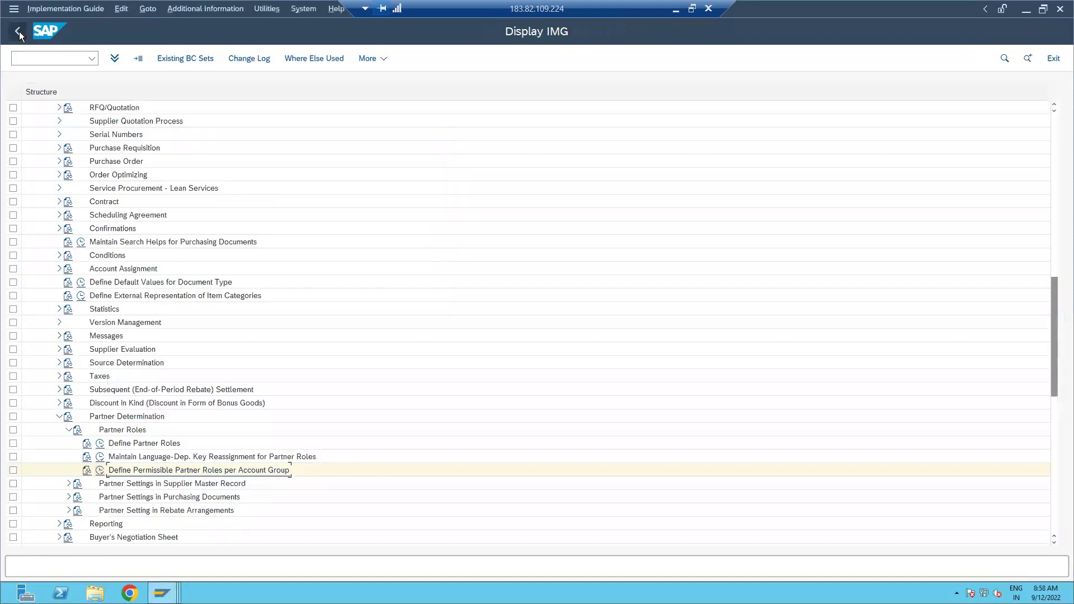
# Step: Open Define Partner Schemas under Partner Settings in Supplier Master Record and start new entries
pyautogui.click(68, 484)
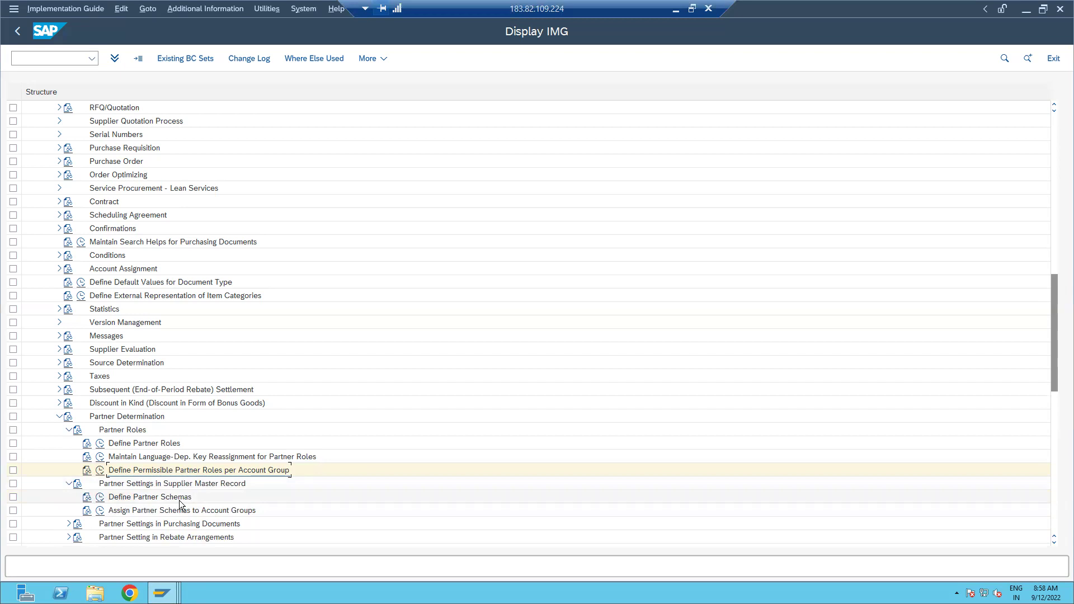
pyautogui.click(100, 498)
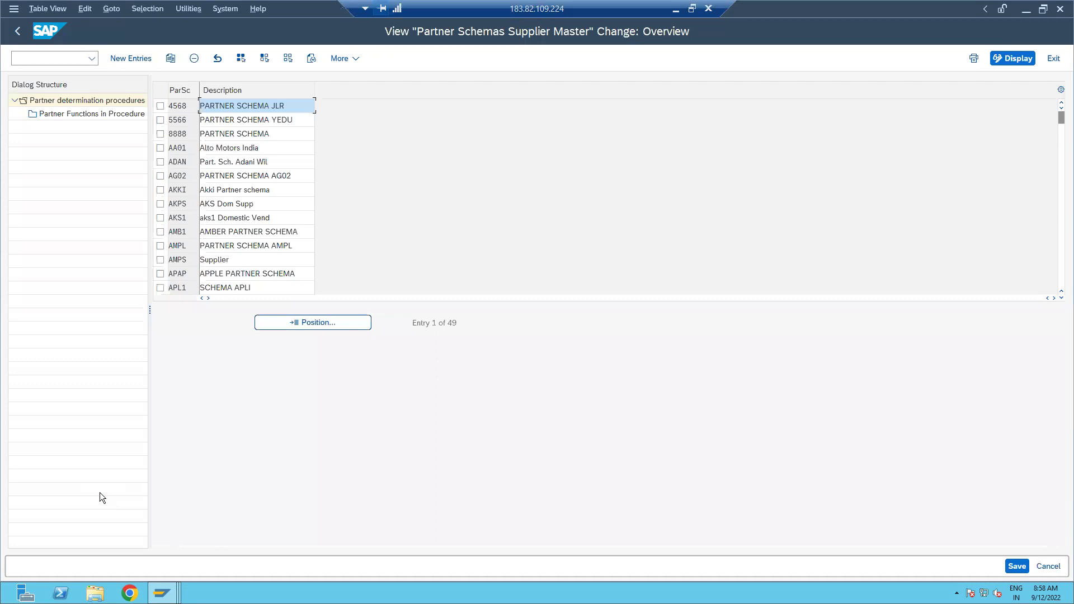
pyautogui.click(131, 57)
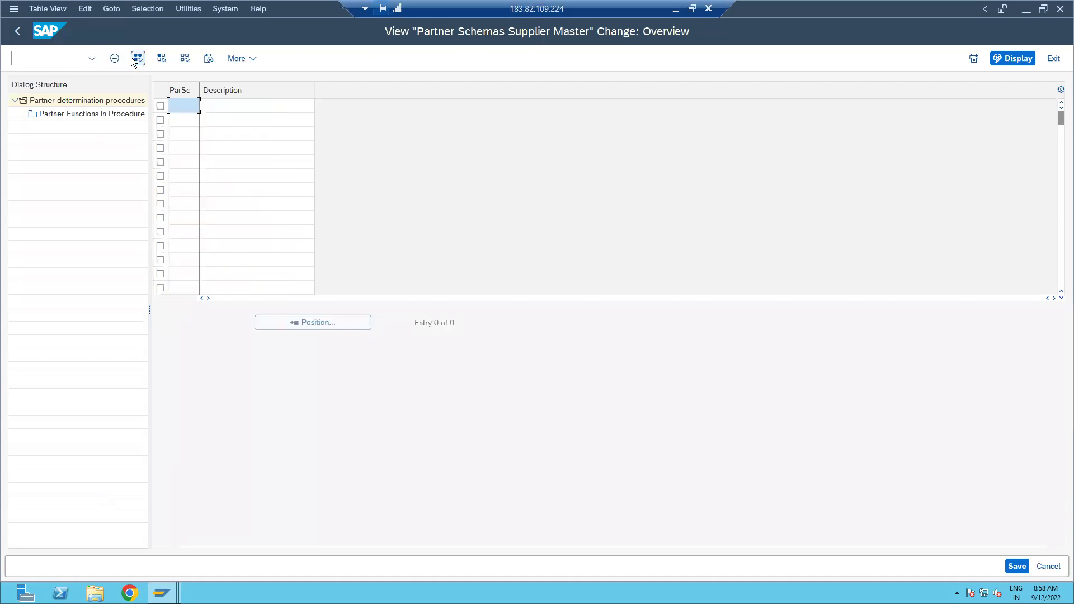
# Step: Try to add supplier master partner schema VI01 with the description PBARTNER SCHEMA, then close the session window
pyautogui.write('VI00')
pyautogui.press('Tab')
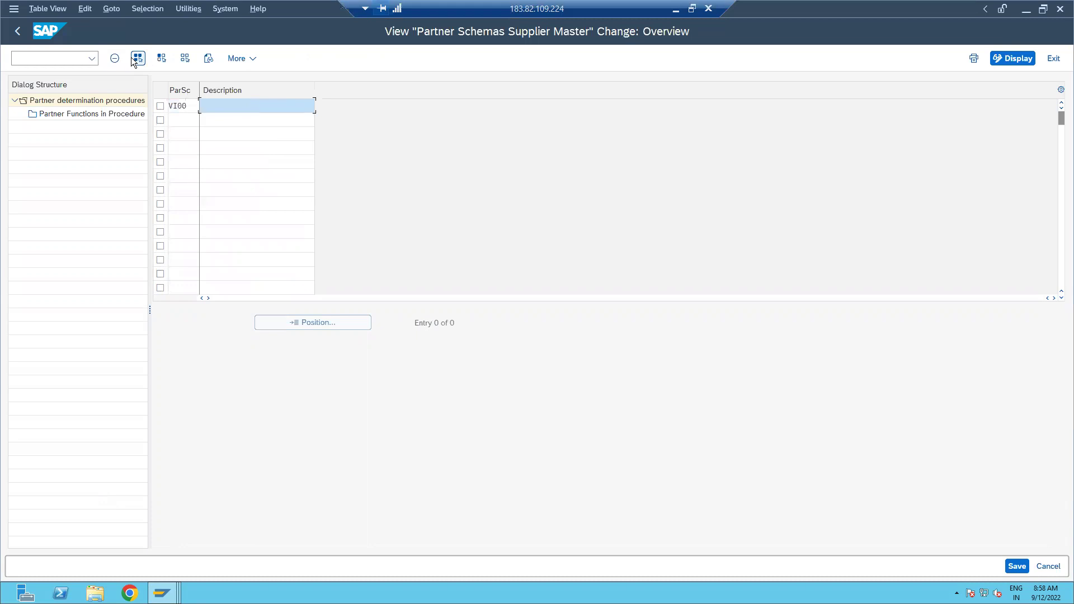
pyautogui.hotkey('shift', 'Tab')
pyautogui.press('BackSpace')
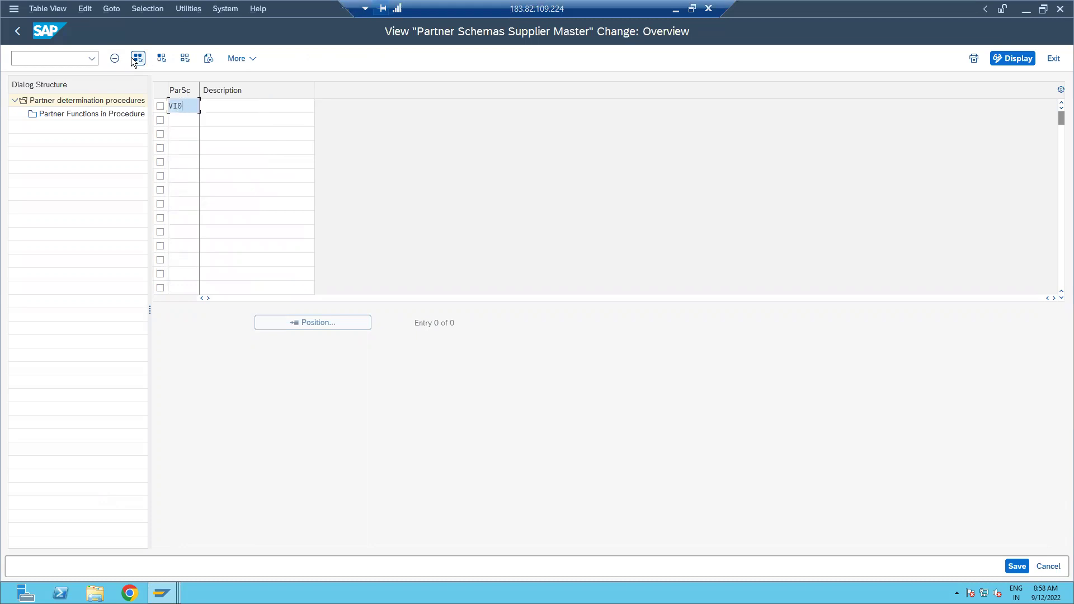
pyautogui.write('1')
pyautogui.press('Tab')
pyautogui.write('PBARTNER SCHEMA')
pyautogui.press('Return')
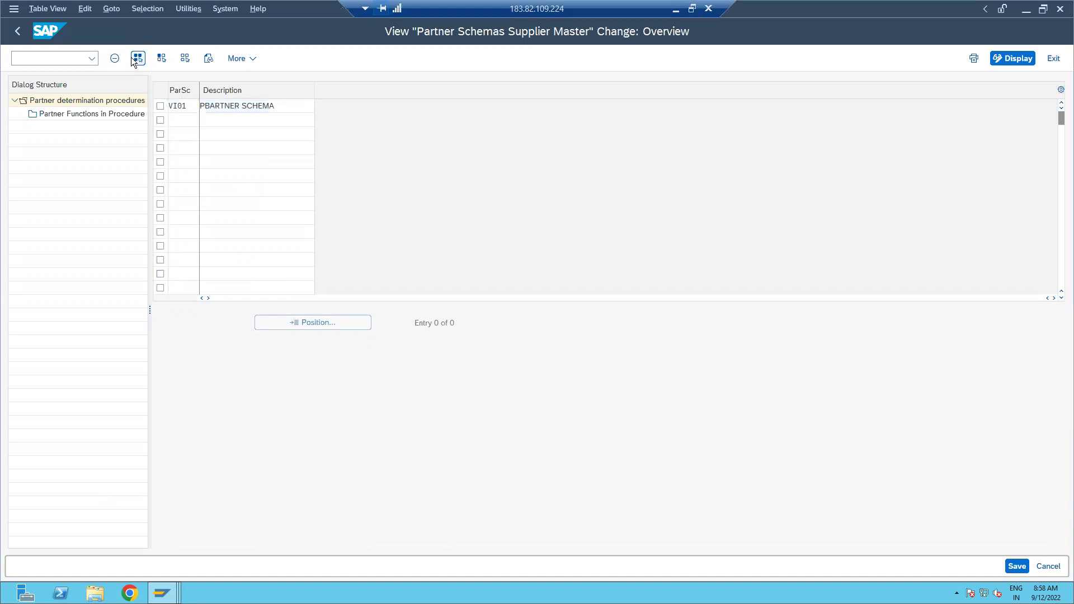
pyautogui.press('Return')
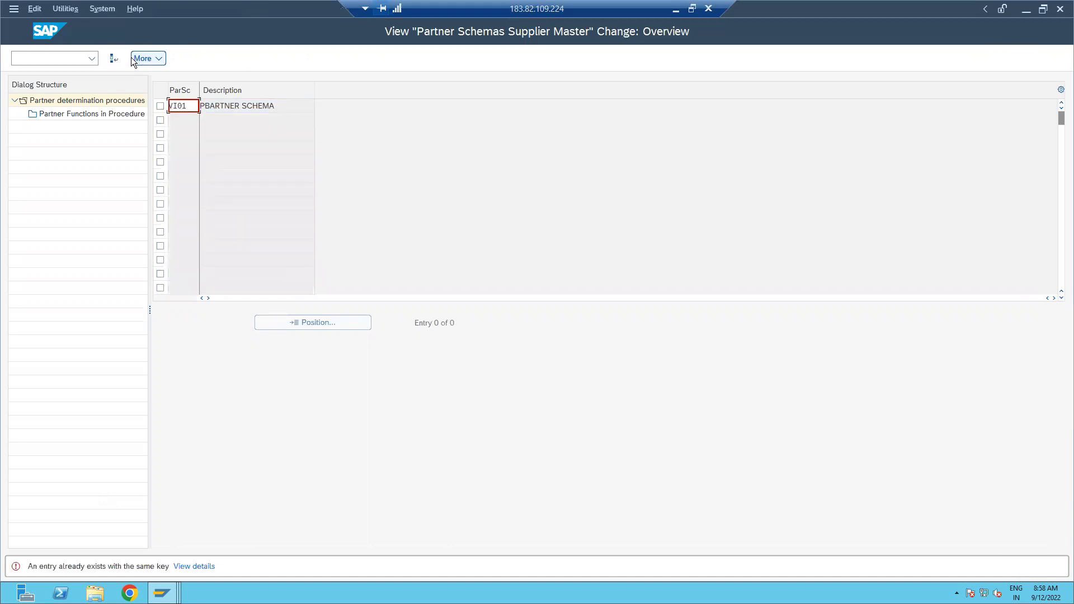
pyautogui.press('Return')
pyautogui.press('Return')
pyautogui.click(1058, 13)
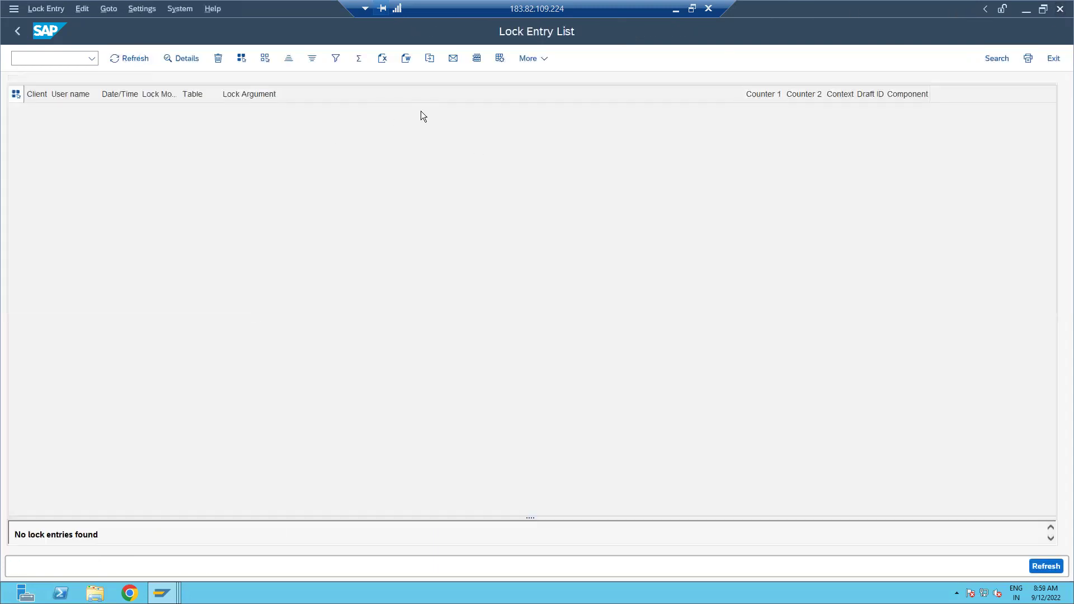
pyautogui.press('F1')
pyautogui.click(242, 82)
pyautogui.click(162, 593)
pyautogui.click(211, 531)
pyautogui.click(162, 593)
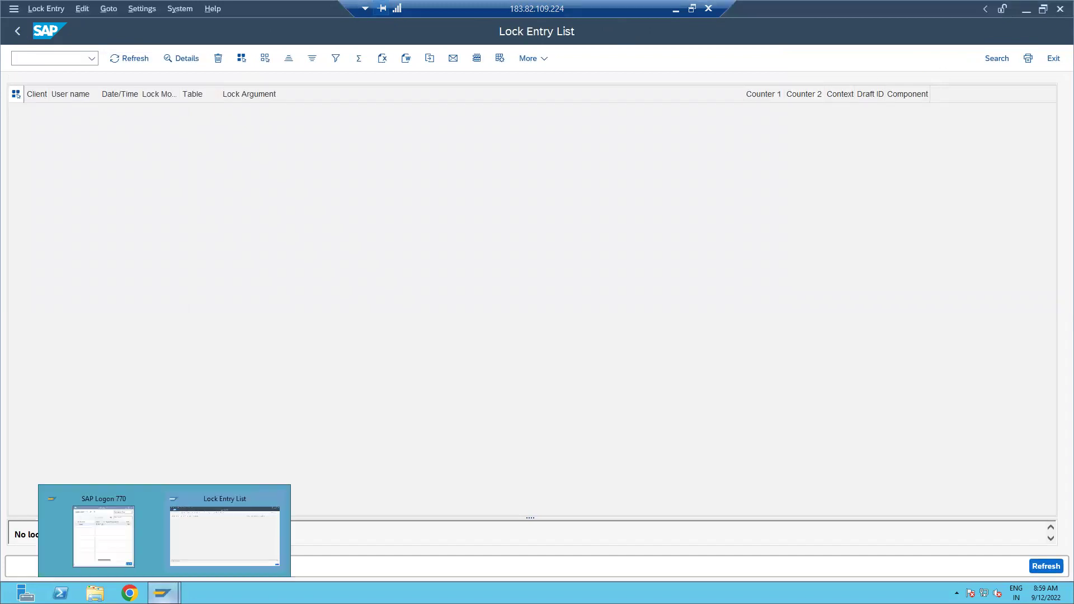
pyautogui.click(221, 528)
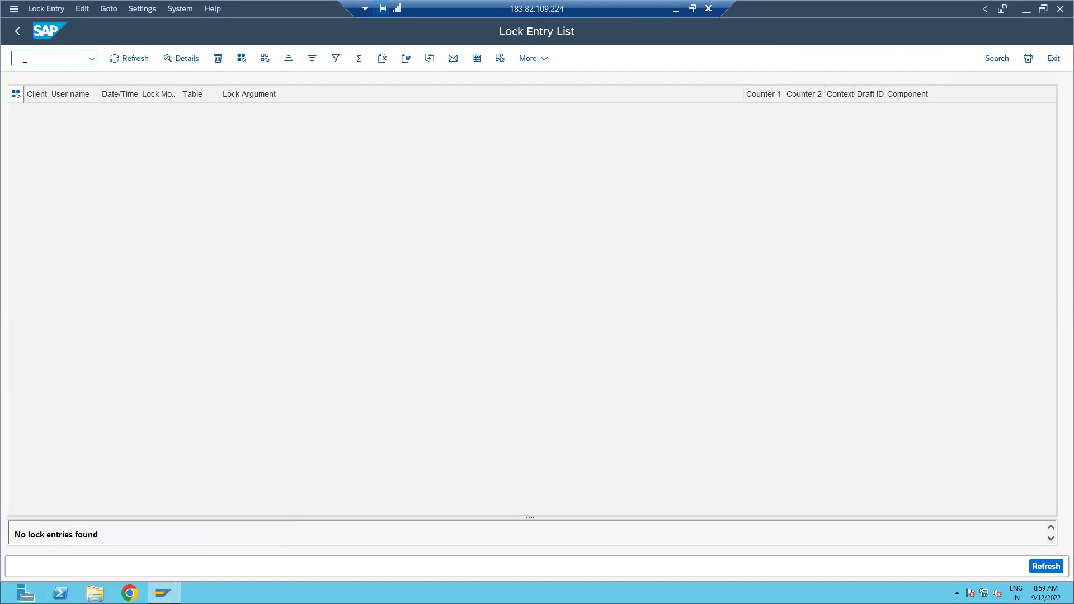
# Step: Leave the lock entry list, start transaction SPRO and display the SAP Reference IMG
pyautogui.press('F3')
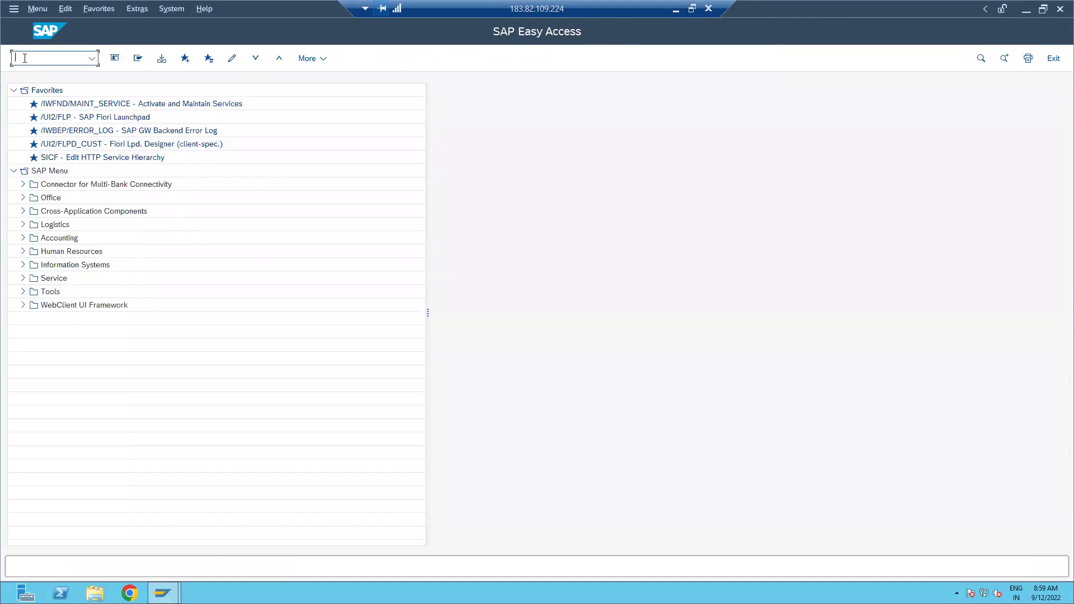
pyautogui.write('spro')
pyautogui.press('Return')
pyautogui.click(178, 56)
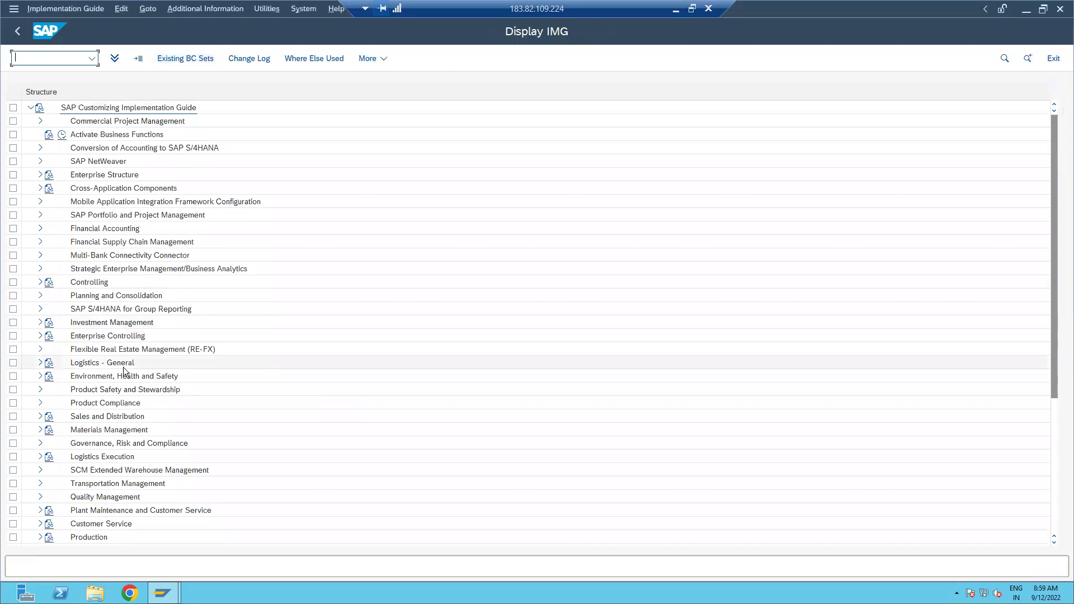
# Step: Open Define Partner Schemas under Materials Management, Purchasing, Partner Determination, Partner Settings in Purchasing Documents
pyautogui.click(39, 430)
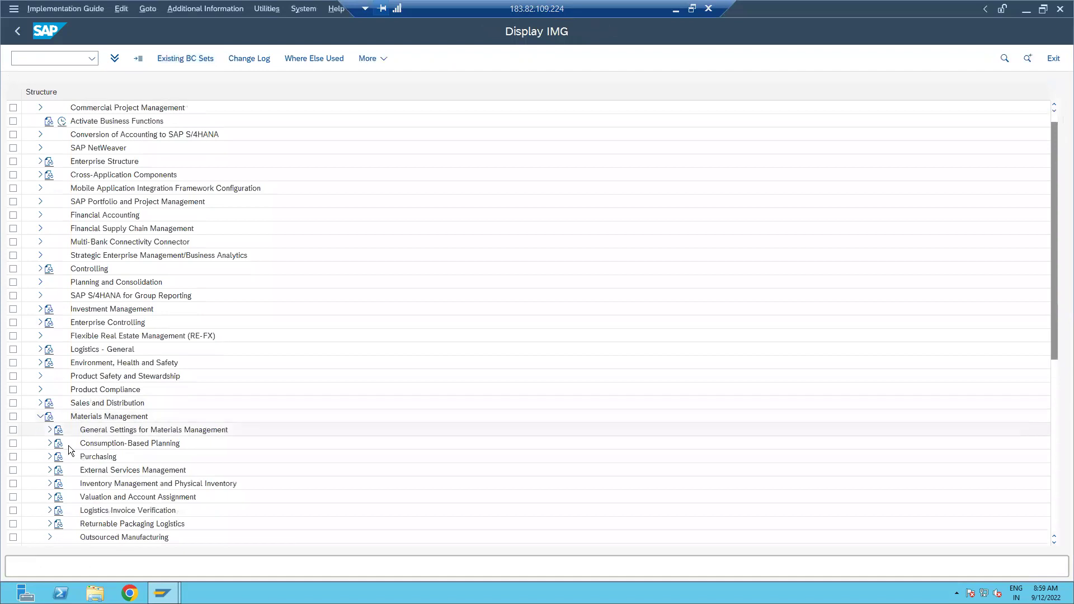
pyautogui.scroll(-2, 117, 465)
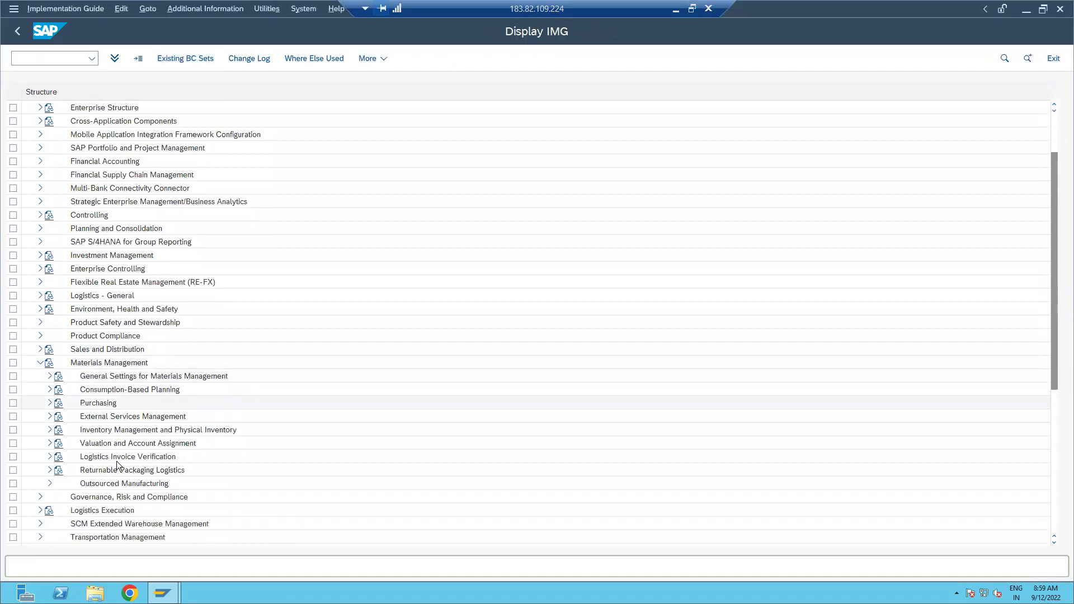
pyautogui.click(49, 403)
pyautogui.scroll(-5, 178, 441)
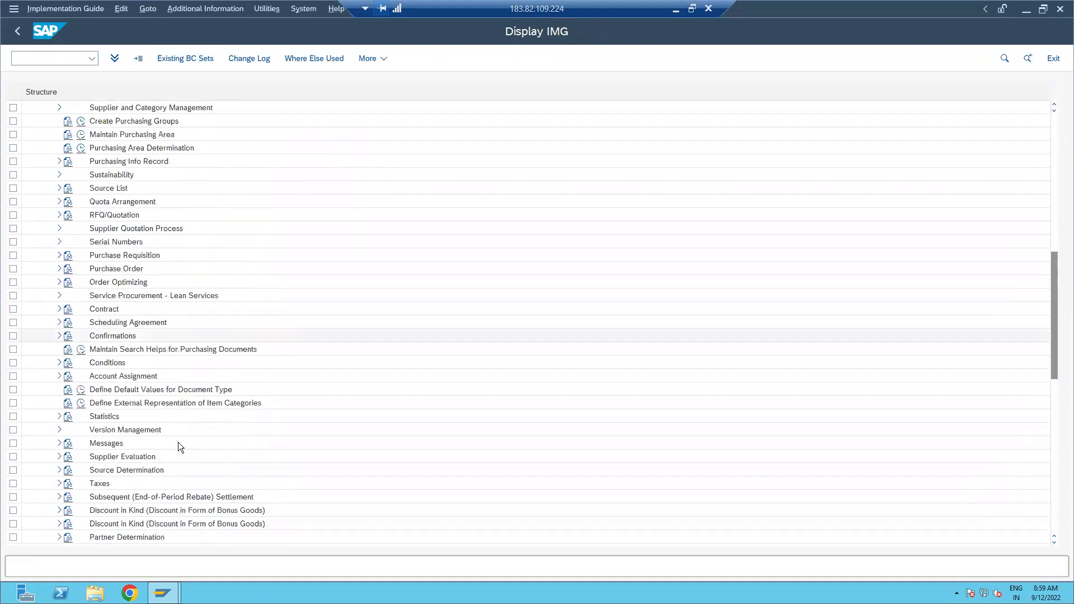
pyautogui.scroll(-1, 178, 442)
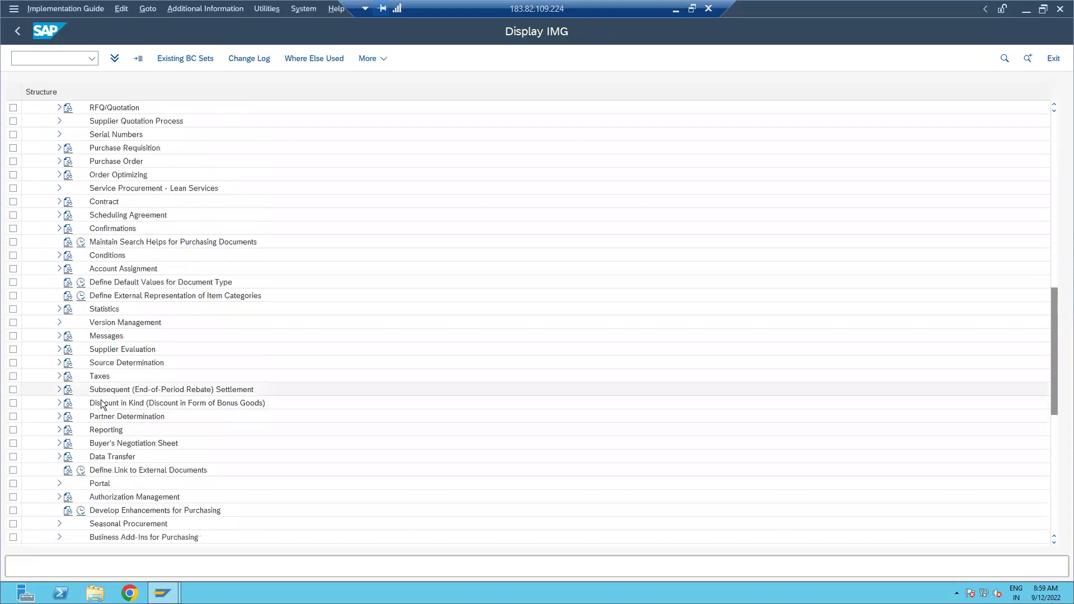
pyautogui.click(59, 417)
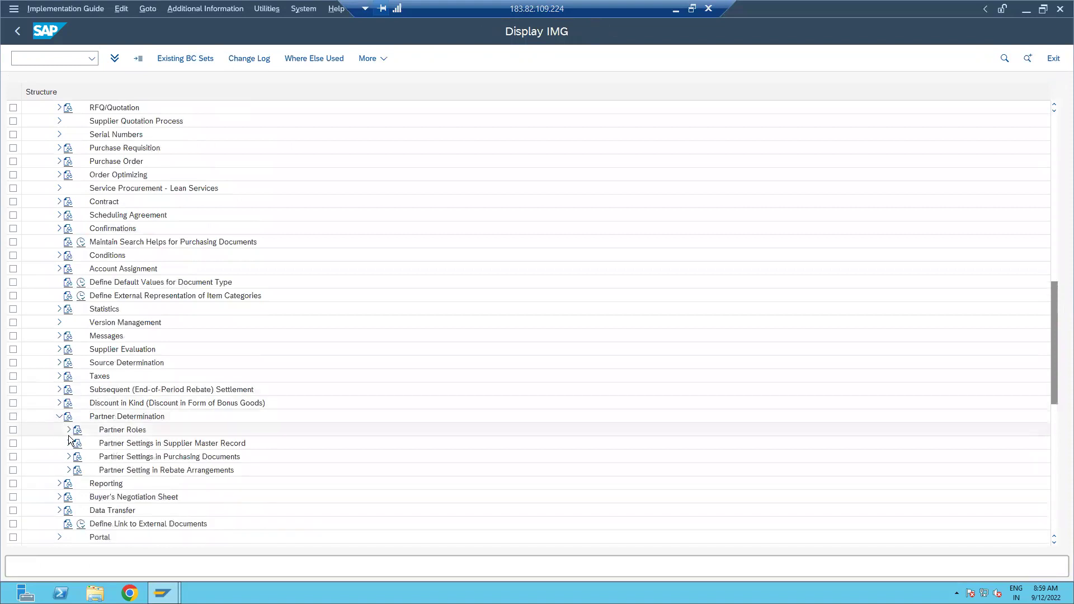
pyautogui.click(68, 456)
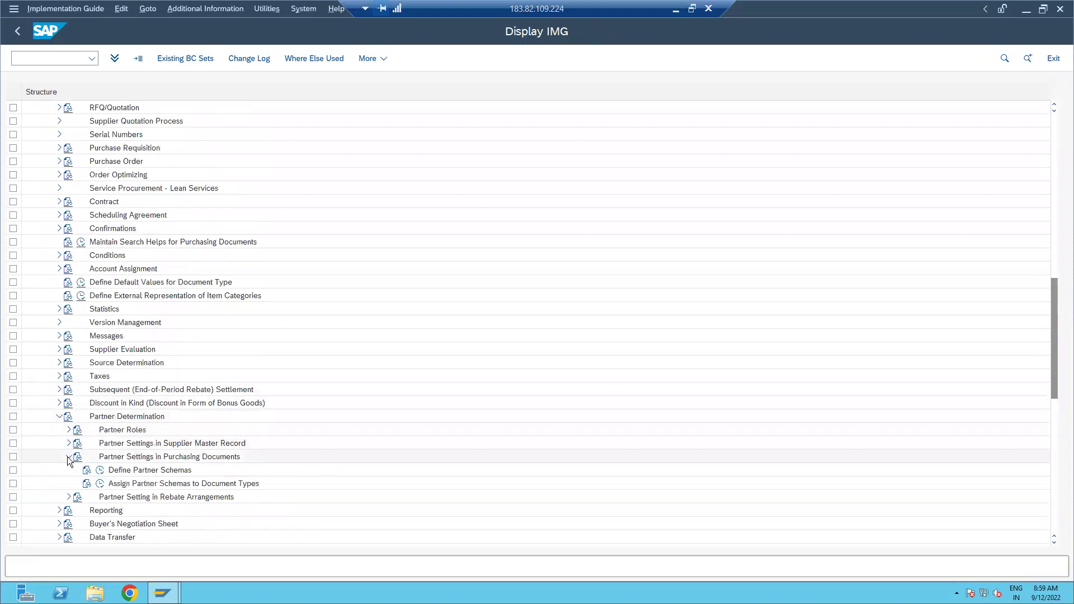
pyautogui.click(101, 471)
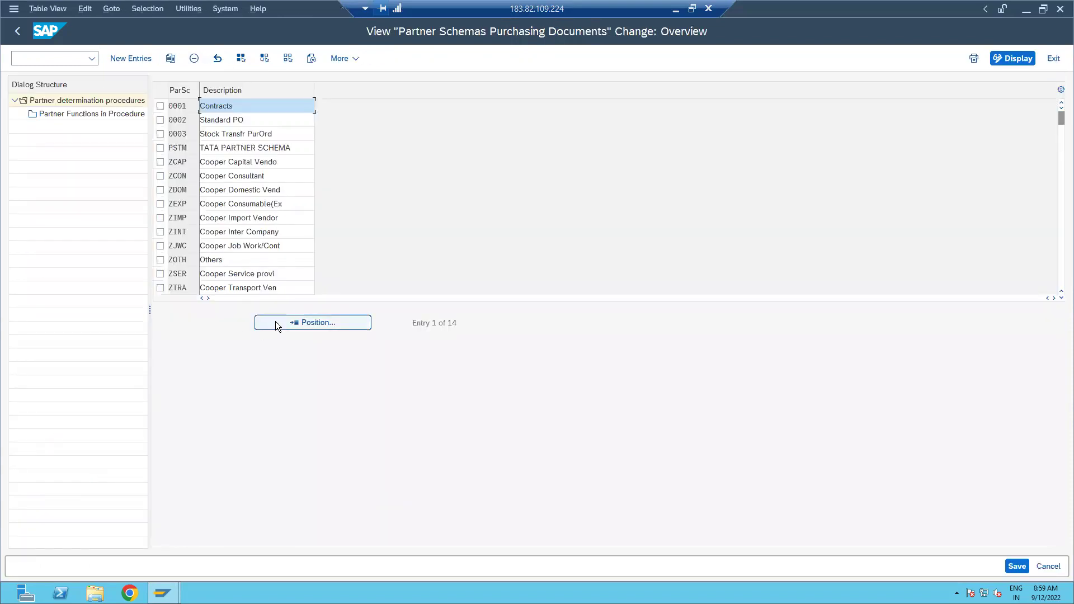
# Step: Position the purchasing documents partner schema list at VI00 and start new entries
pyautogui.click(275, 322)
pyautogui.write('VI00')
pyautogui.press('Return')
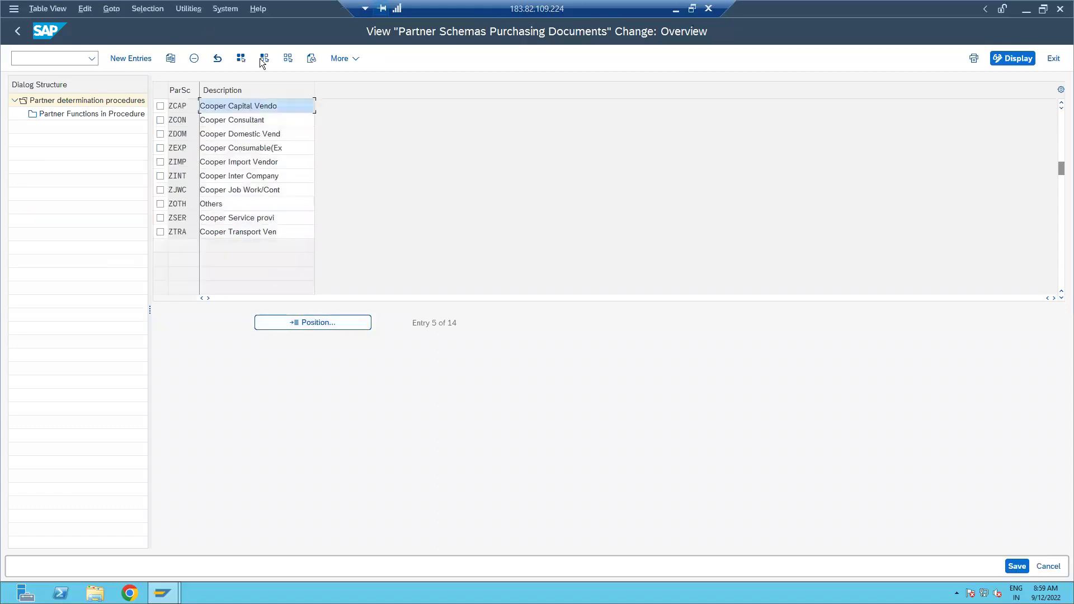
pyautogui.click(128, 58)
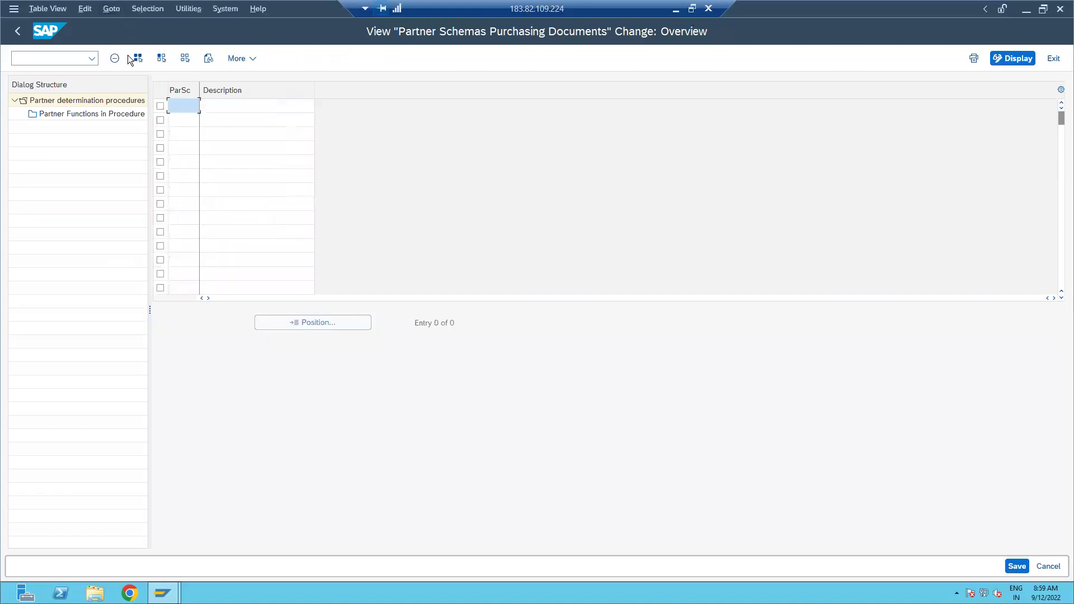
# Step: Try to add purchasing documents partner schema VI01 with the description PARTNER SCHEMA
pyautogui.write('VI01')
pyautogui.press('Tab')
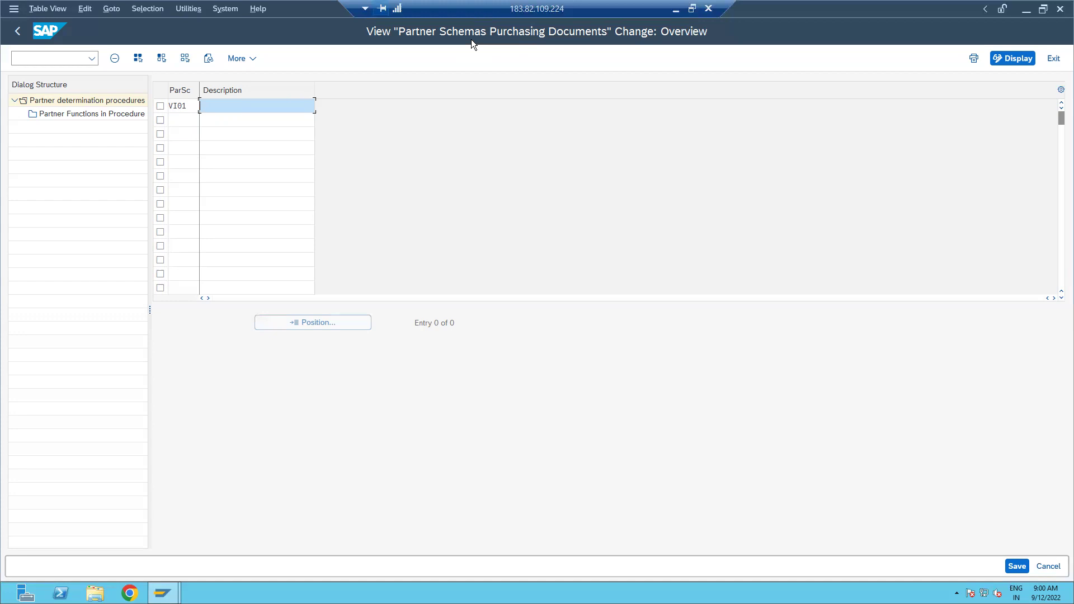
pyautogui.write('PARTNER SCHEMA')
pyautogui.press('Return')
pyautogui.press('Return')
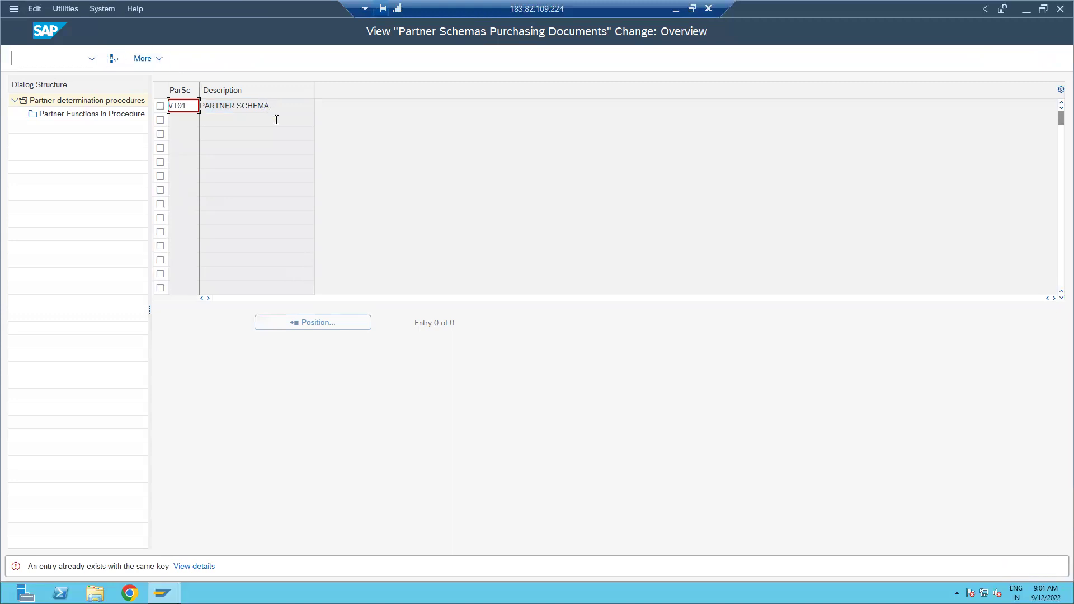
# Step: Leave the purchasing documents partner schemas, start transaction SPRO and display the SAP Reference IMG
pyautogui.click(59, 58)
pyautogui.write('/n')
pyautogui.press('Return')
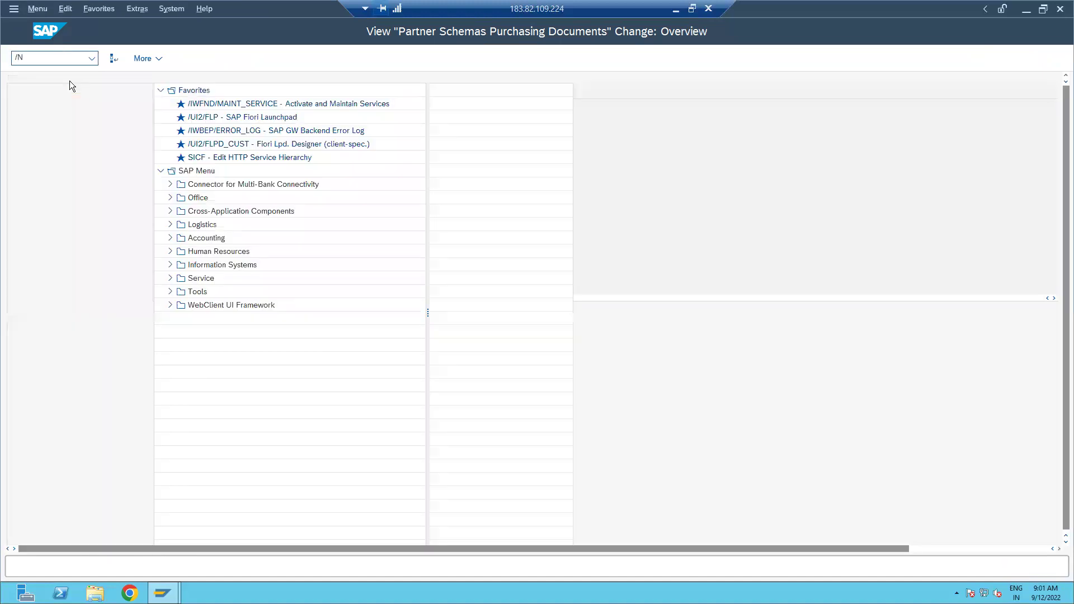
pyautogui.write('SPRO')
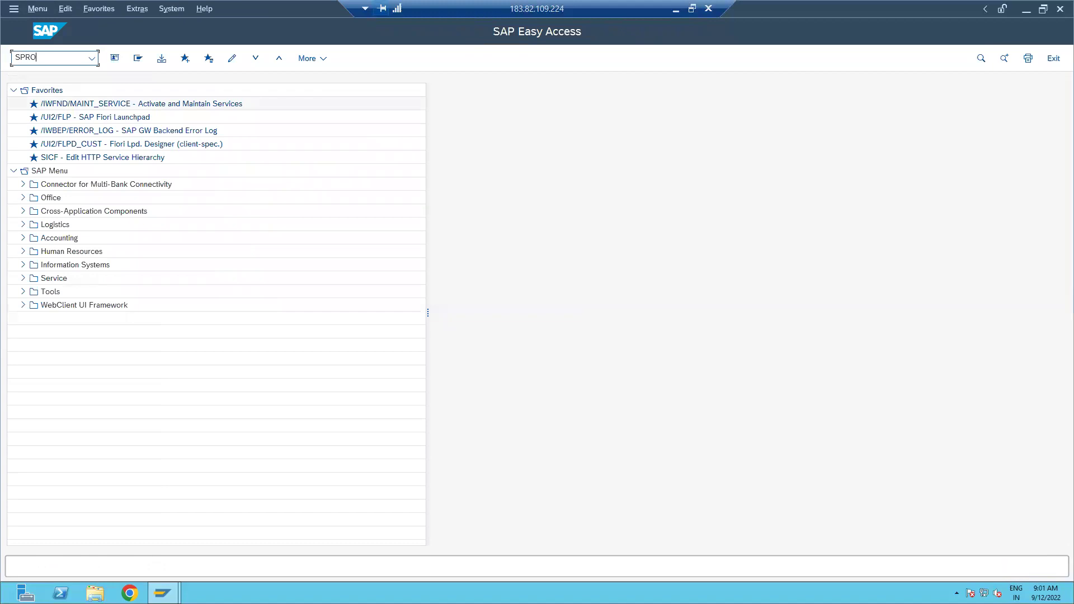
pyautogui.press('Return')
pyautogui.click(169, 58)
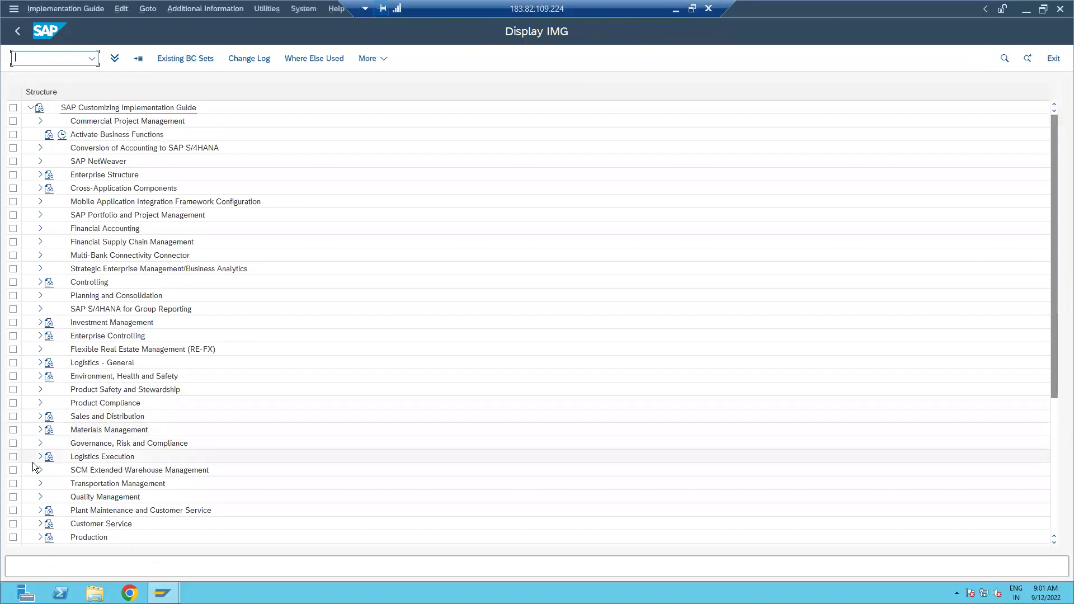
# Step: Open Define Partner Schemas under Materials Management, Purchasing, Partner Determination, Partner Settings in Supplier Master Record
pyautogui.click(40, 430)
pyautogui.scroll(-4, 74, 391)
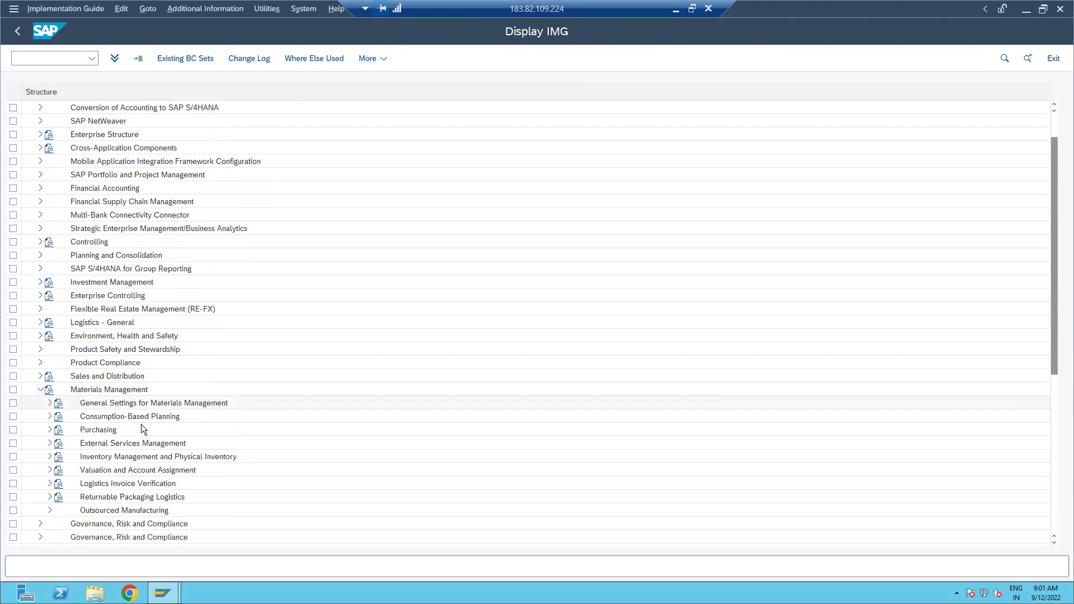
pyautogui.scroll(-1, 74, 391)
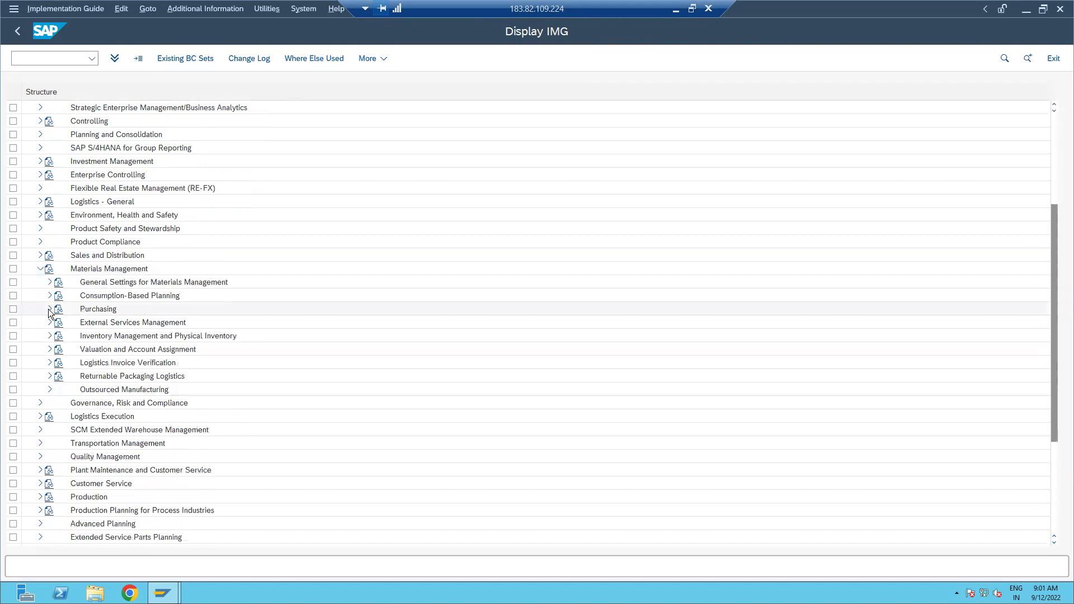
pyautogui.click(51, 309)
pyautogui.scroll(-4, 123, 468)
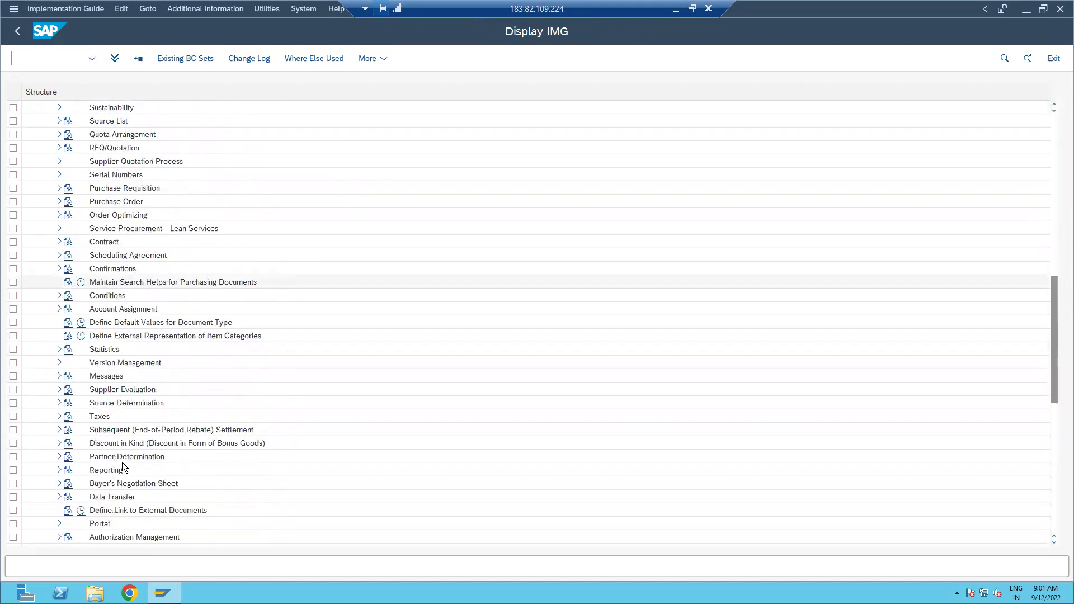
pyautogui.click(59, 457)
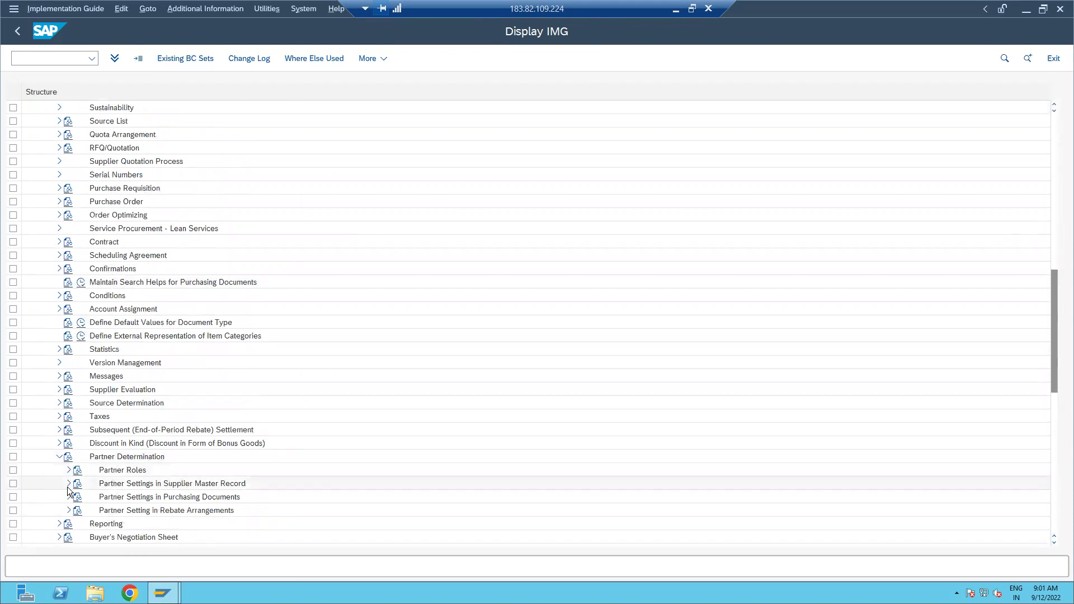
pyautogui.click(69, 483)
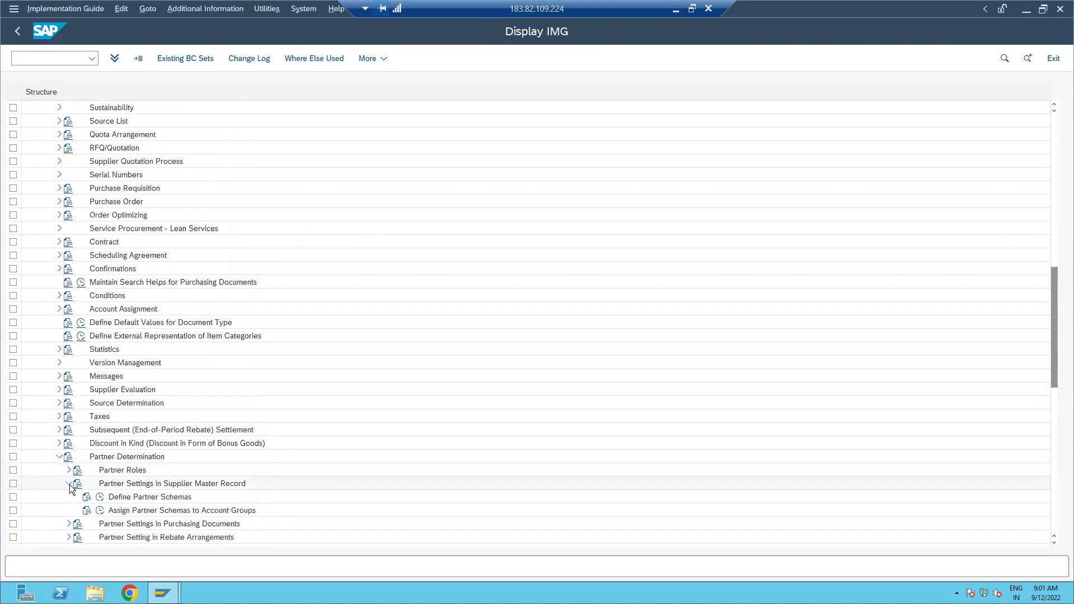
pyautogui.click(100, 496)
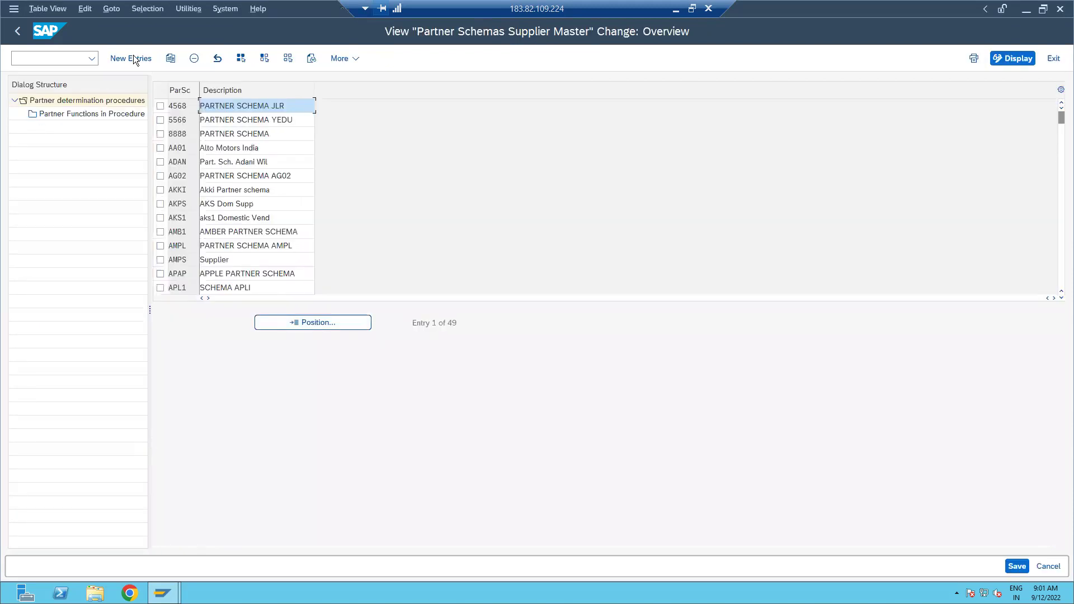
# Step: Add a new supplier master partner schema VI00 with the description PARTNER SCHEMA
pyautogui.click(130, 58)
pyautogui.write('V')
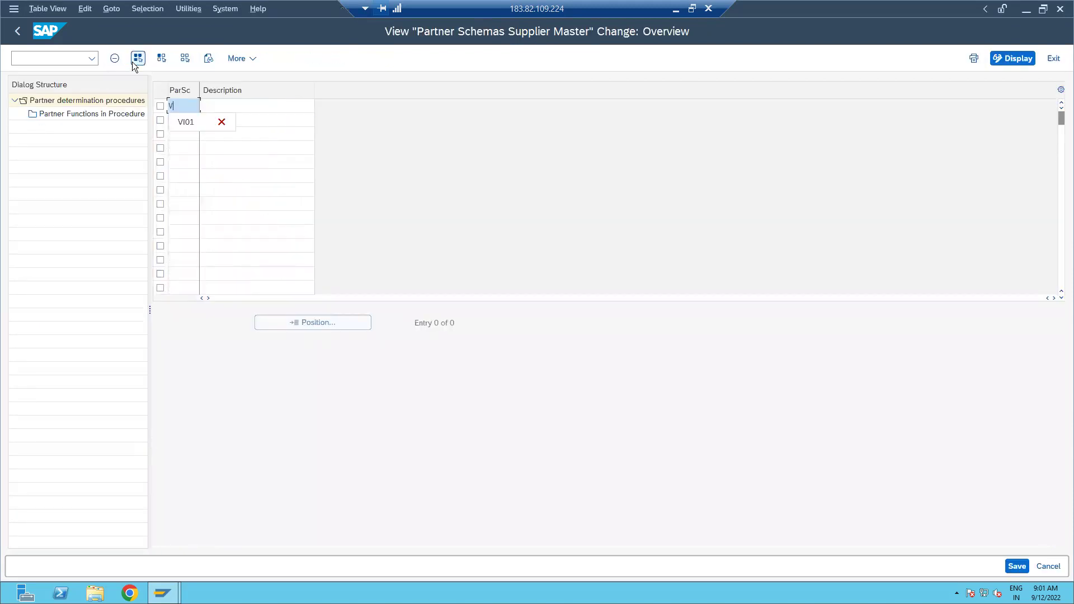
pyautogui.write('I00')
pyautogui.press('Tab')
pyautogui.write('P')
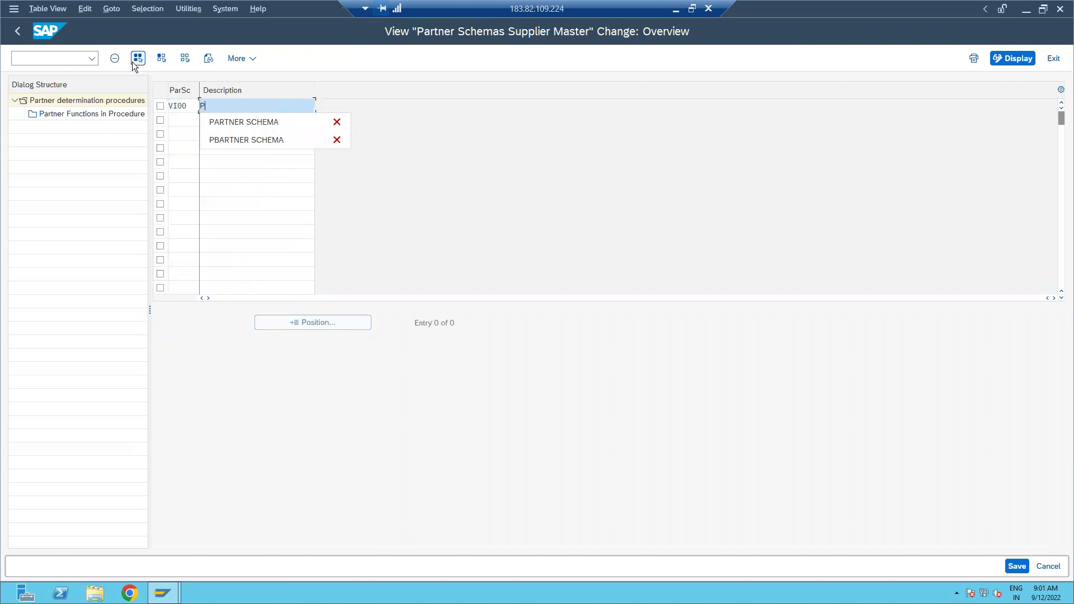
pyautogui.write('ARTNER SC')
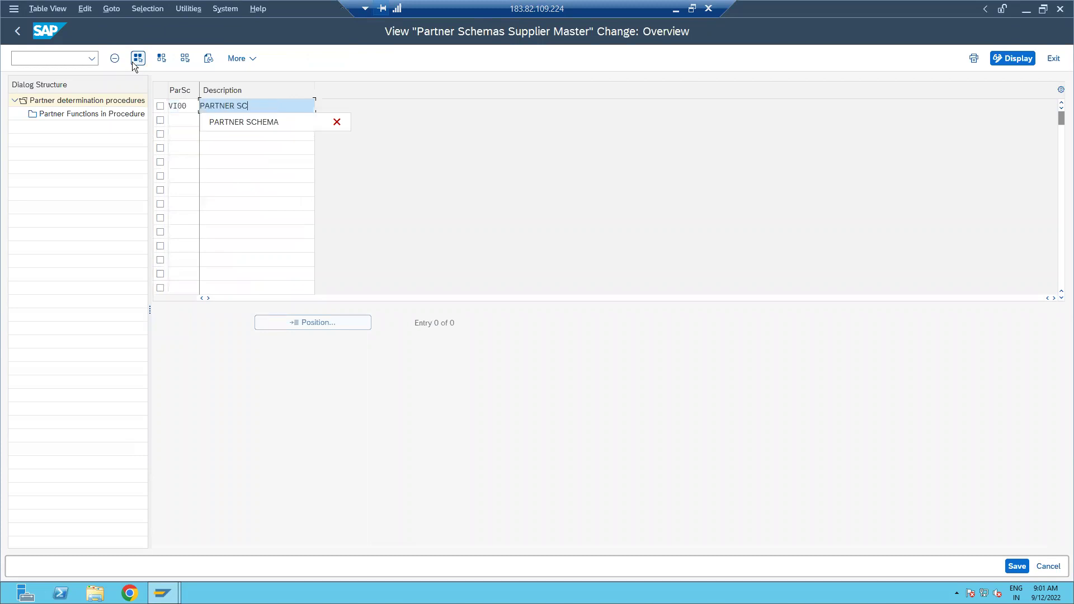
pyautogui.write('HEMA')
pyautogui.press('Return')
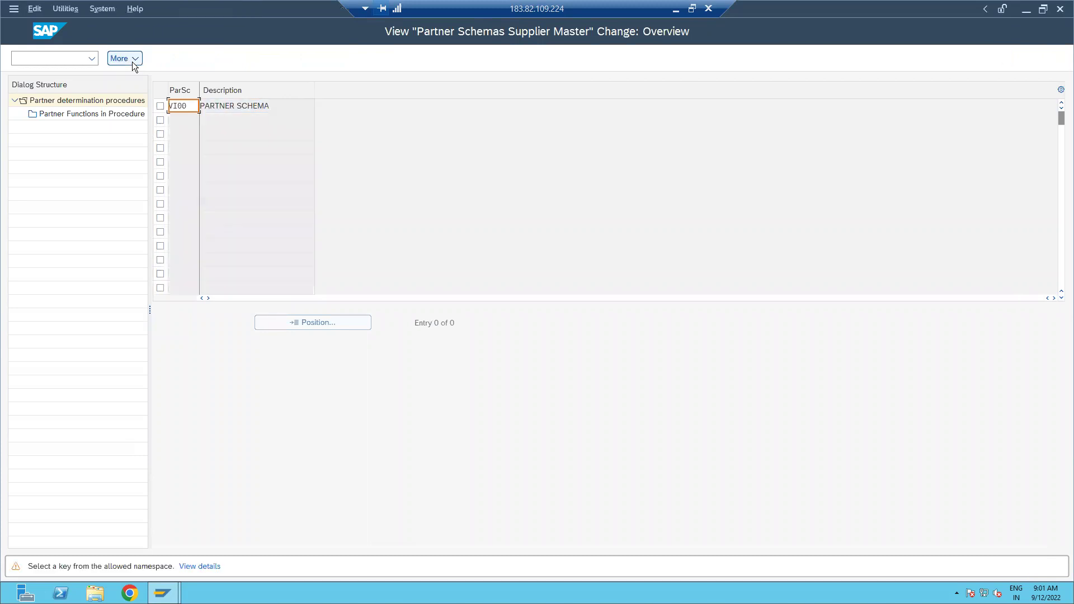
pyautogui.press('Return')
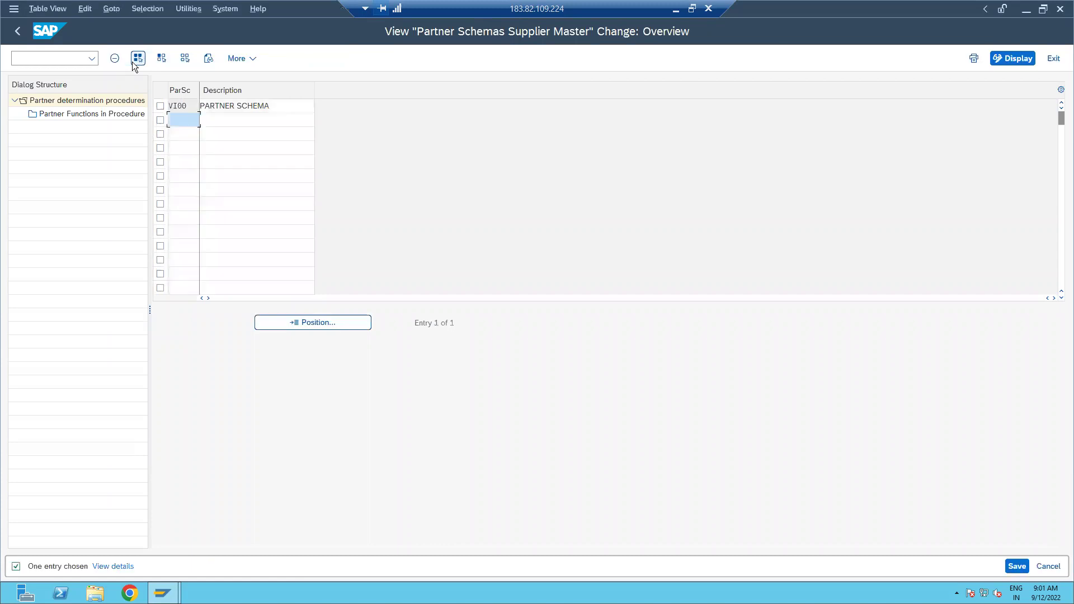
# Step: Add partner function VN to schema VI00's Partner Functions in Procedure, marked as not changeable and mandatory
pyautogui.click(160, 106)
pyautogui.doubleClick(79, 116)
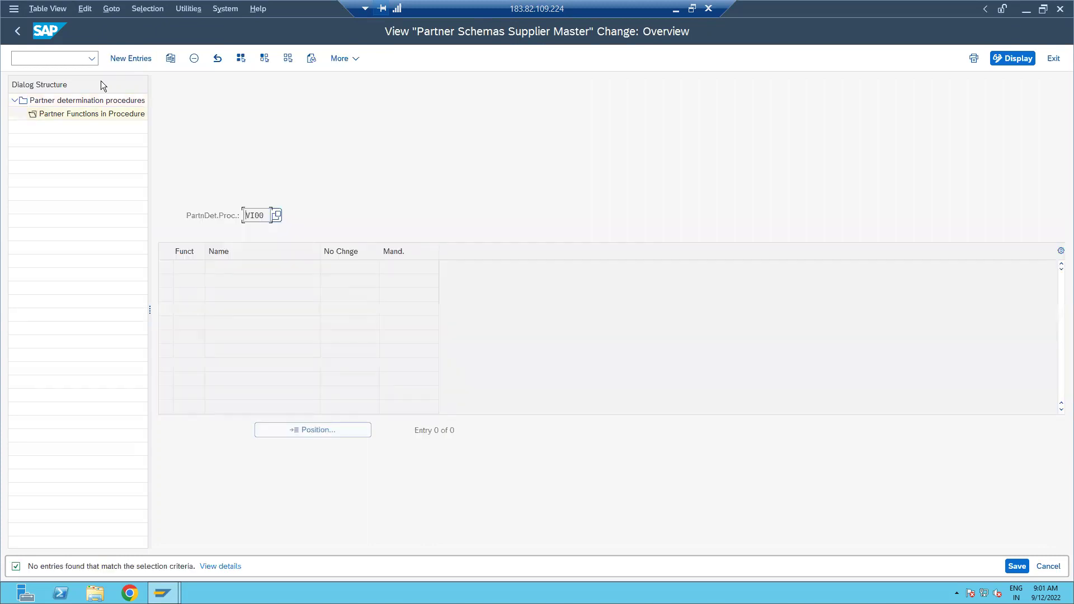
pyautogui.click(125, 58)
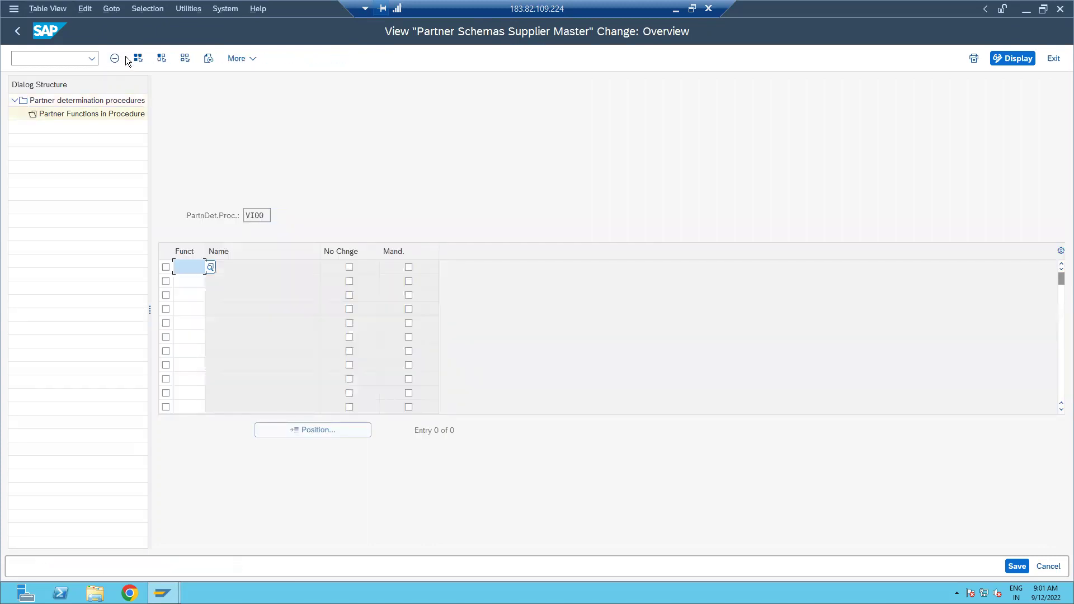
pyautogui.click(181, 266)
pyautogui.write('VN')
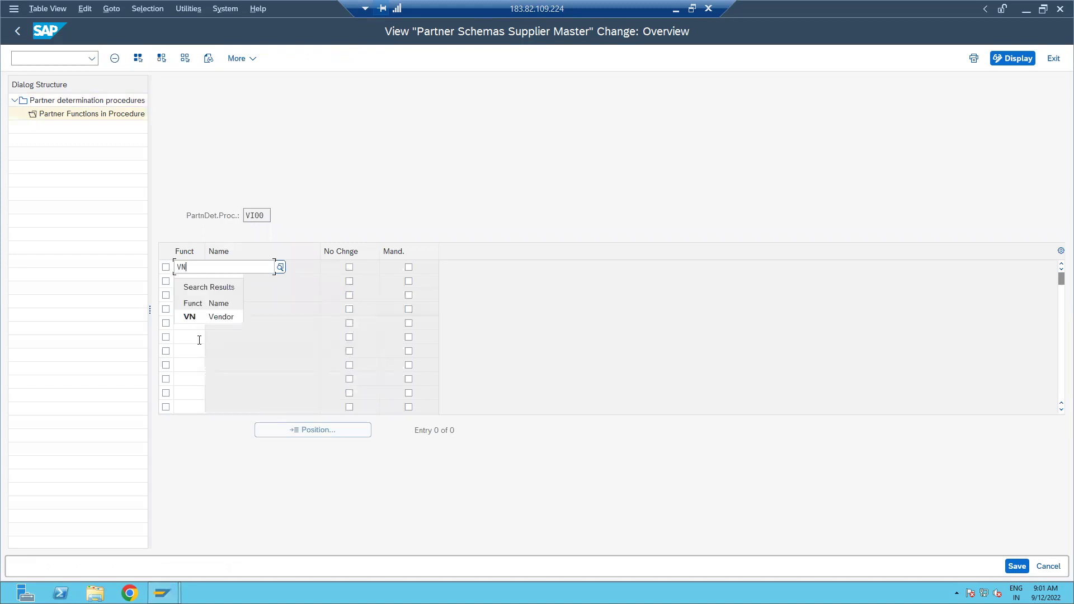
pyautogui.click(191, 315)
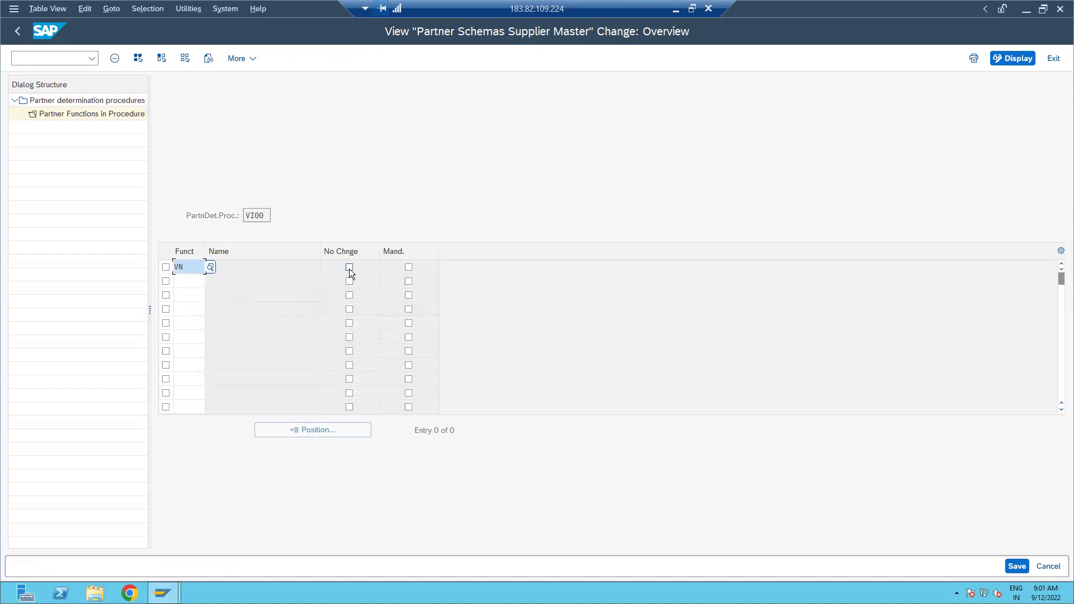
pyautogui.click(349, 268)
pyautogui.click(408, 267)
# Step: Add partner functions GS and PI as mandatory to schema VI00 and save them to the customizing request
pyautogui.click(187, 281)
pyautogui.write('GS')
pyautogui.press('Tab')
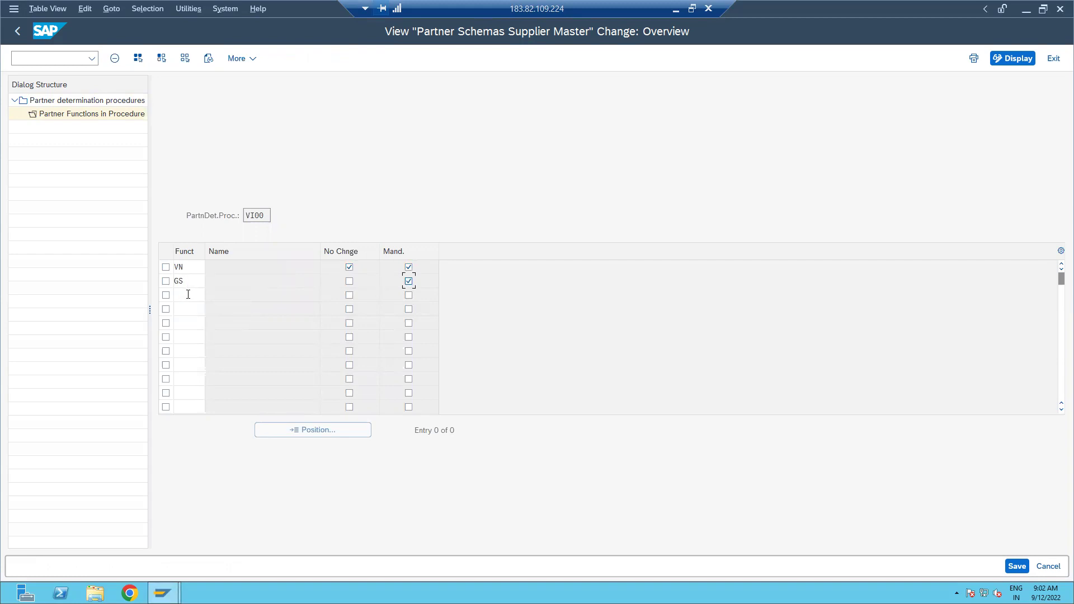
pyautogui.click(188, 294)
pyautogui.write('PI')
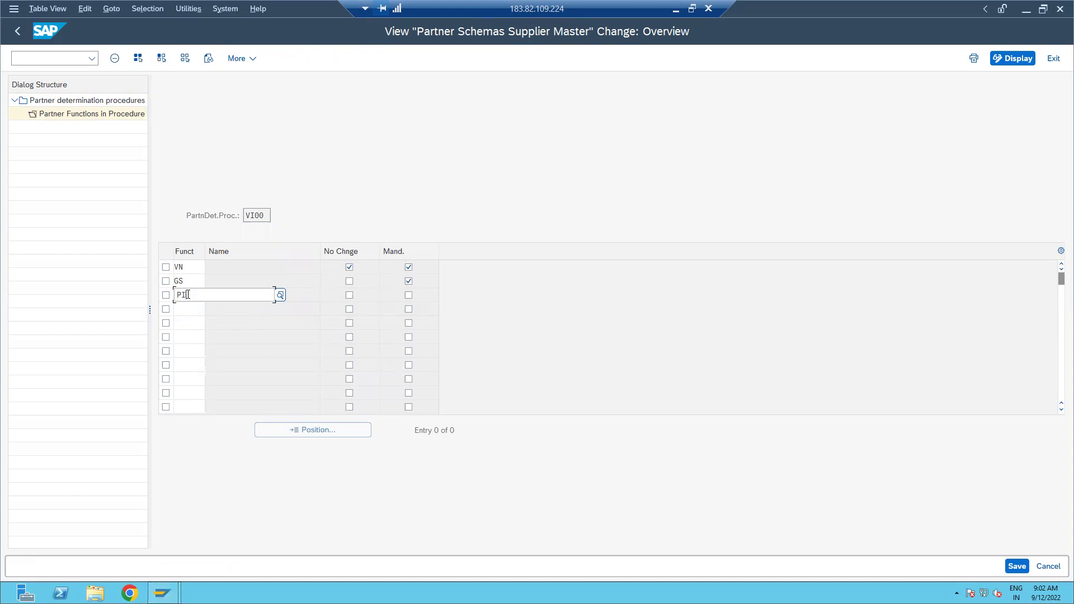
pyautogui.press('Tab')
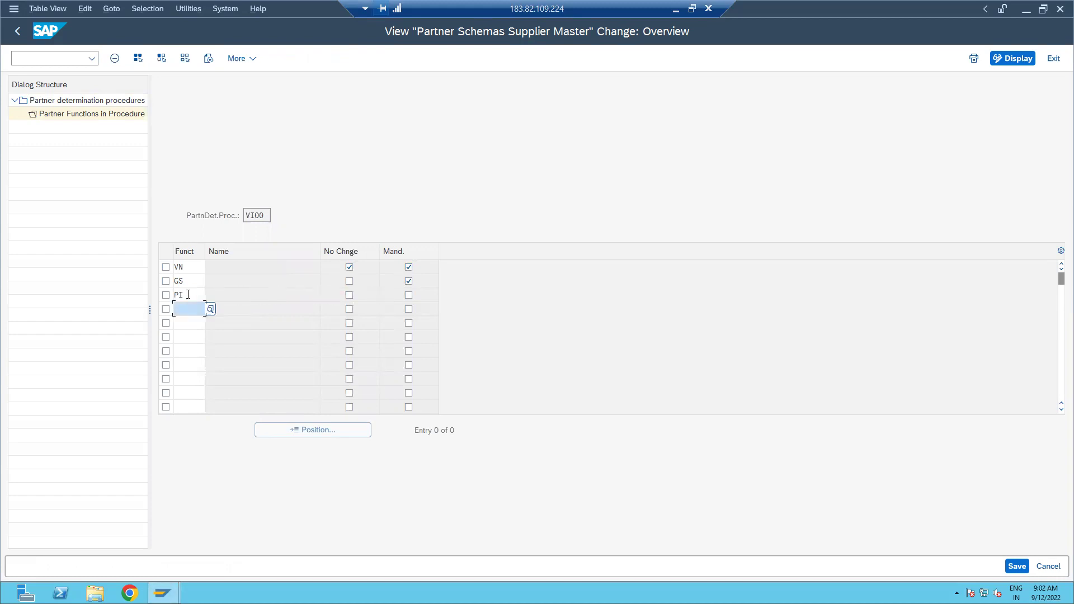
pyautogui.click(407, 298)
pyautogui.hotkey('ctrl', 's')
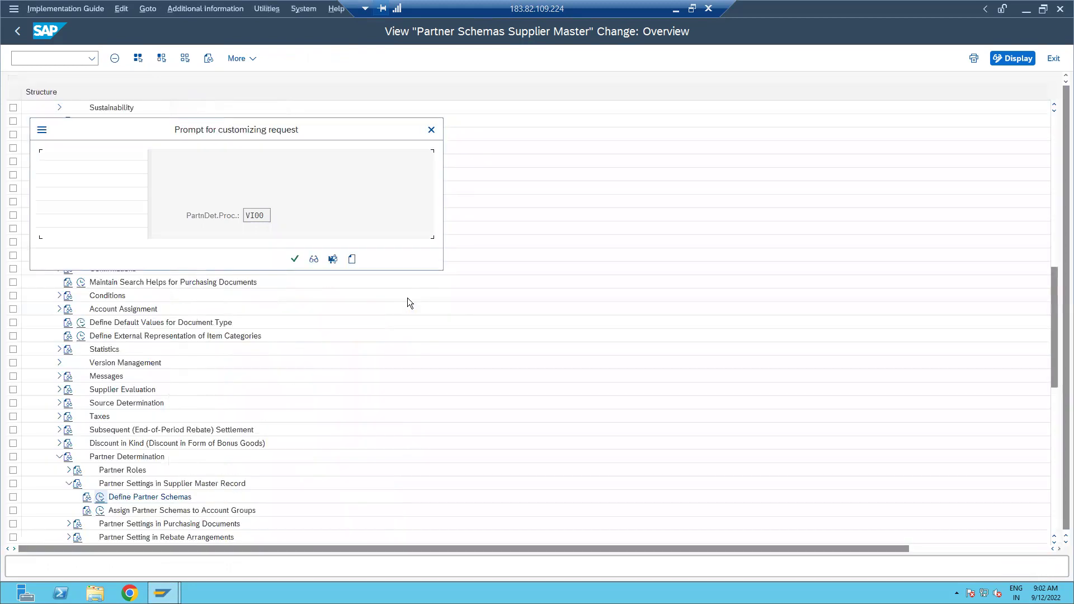
pyautogui.press('Return')
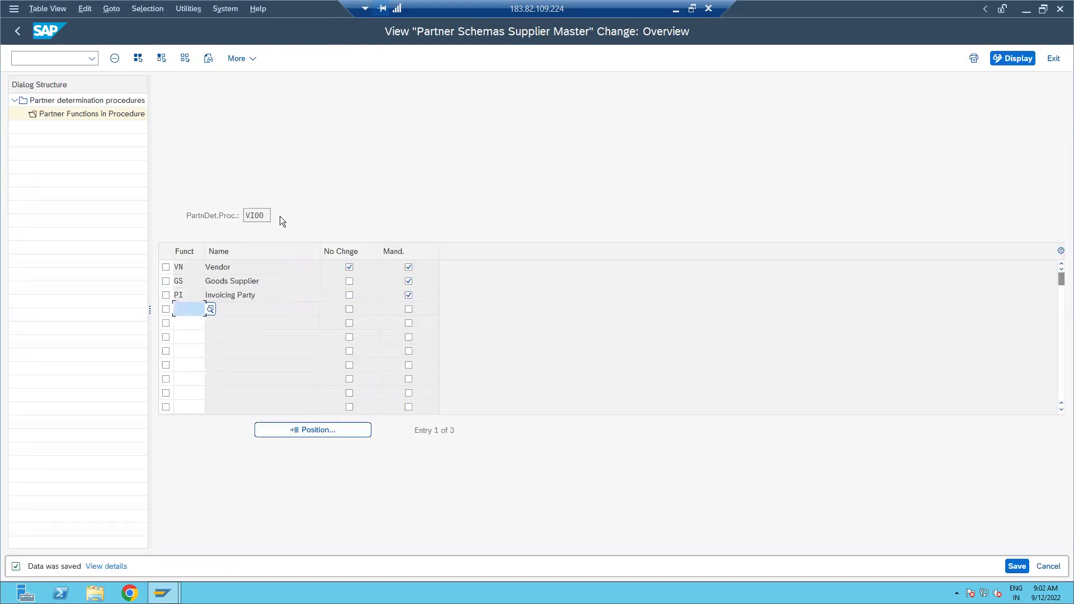
# Step: Return to the IMG, open Assign Partner Schemas to Account Groups and position the list at account group VI00
pyautogui.click(22, 36)
pyautogui.click(22, 36)
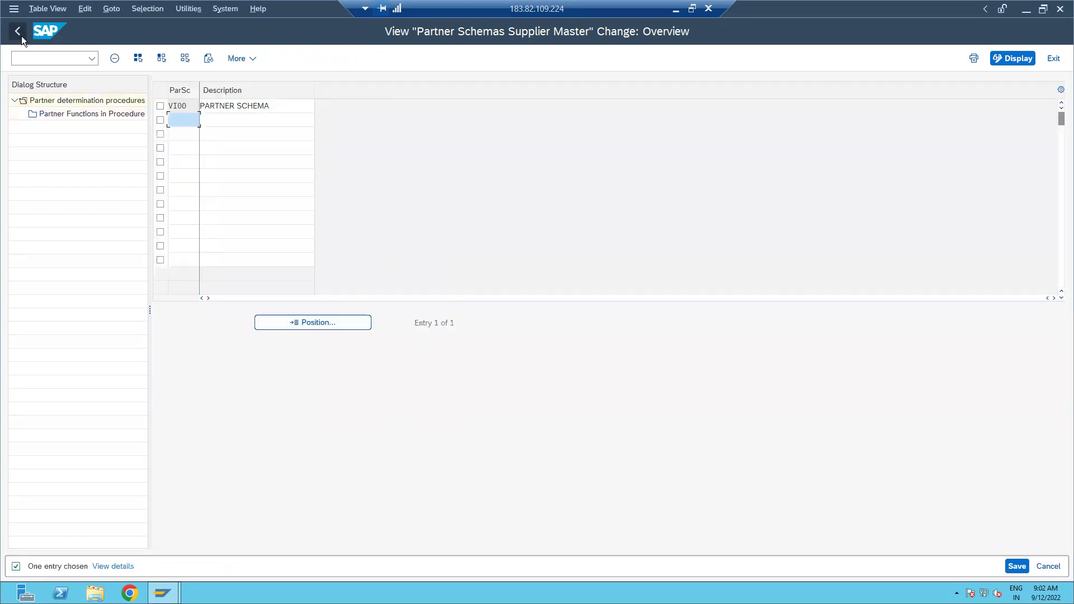
pyautogui.click(22, 36)
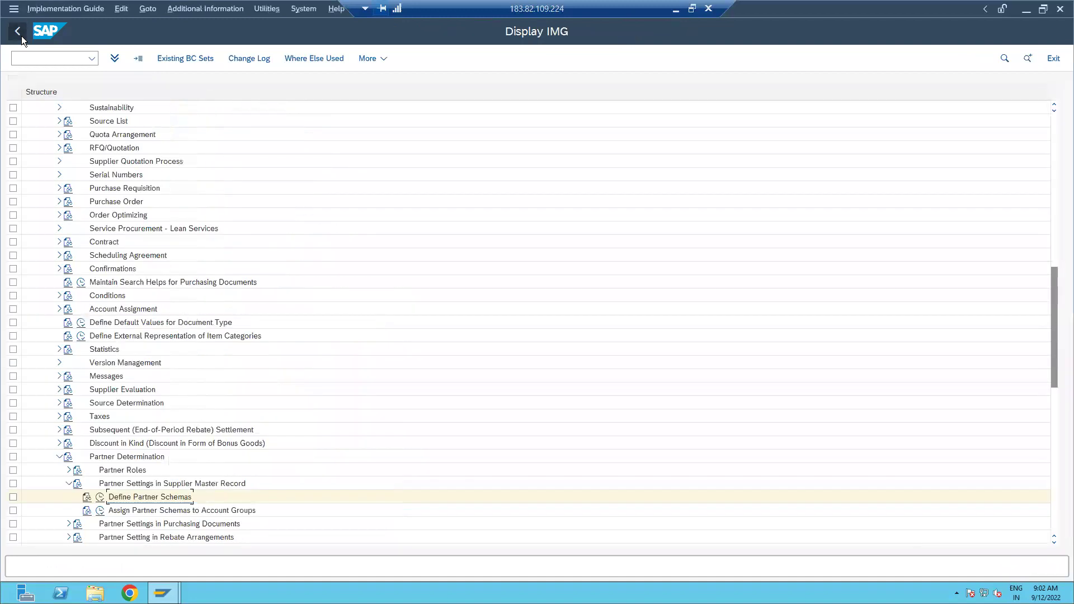
pyautogui.doubleClick(105, 514)
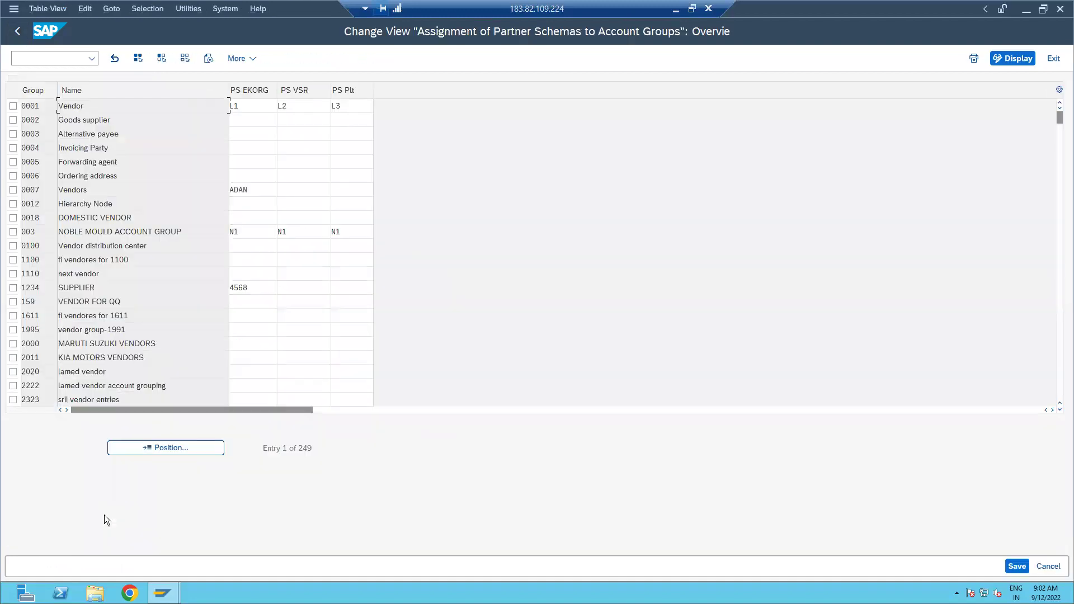
pyautogui.click(185, 448)
pyautogui.write('VI00')
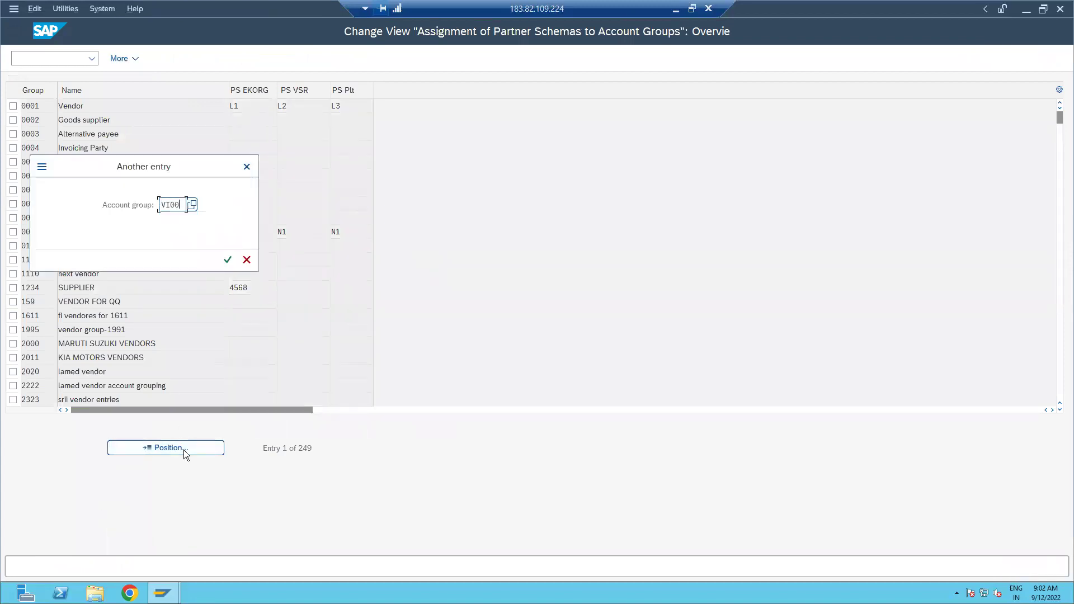
pyautogui.press('Return')
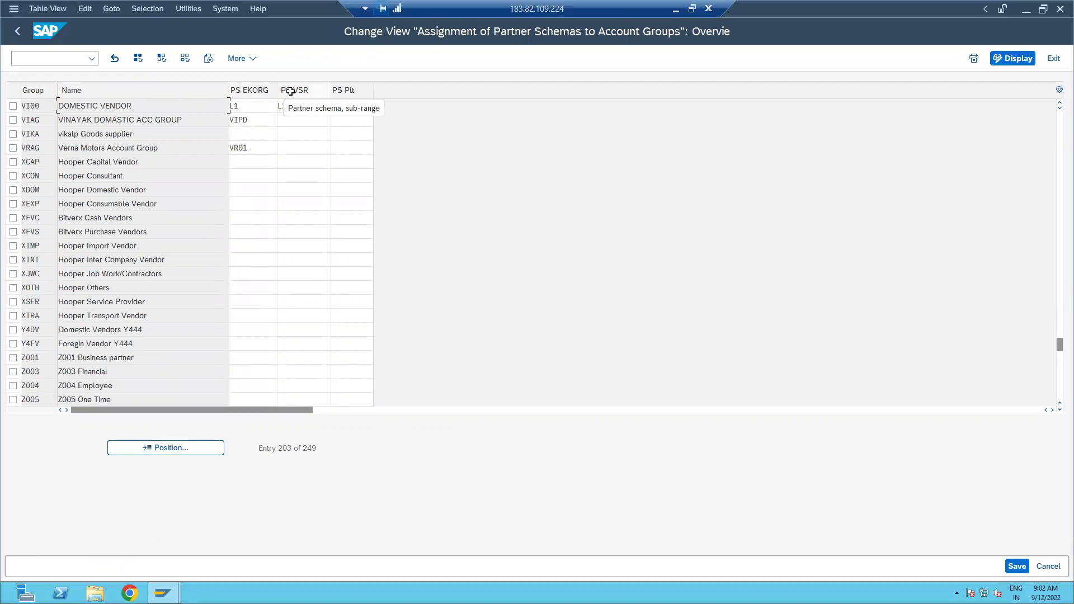
# Step: Set the purchasing organization partner schema (PS EKORG) of account group VI00 to VI00
pyautogui.doubleClick(257, 106)
pyautogui.press('BackSpace')
pyautogui.write('VI00')
pyautogui.press('Tab')
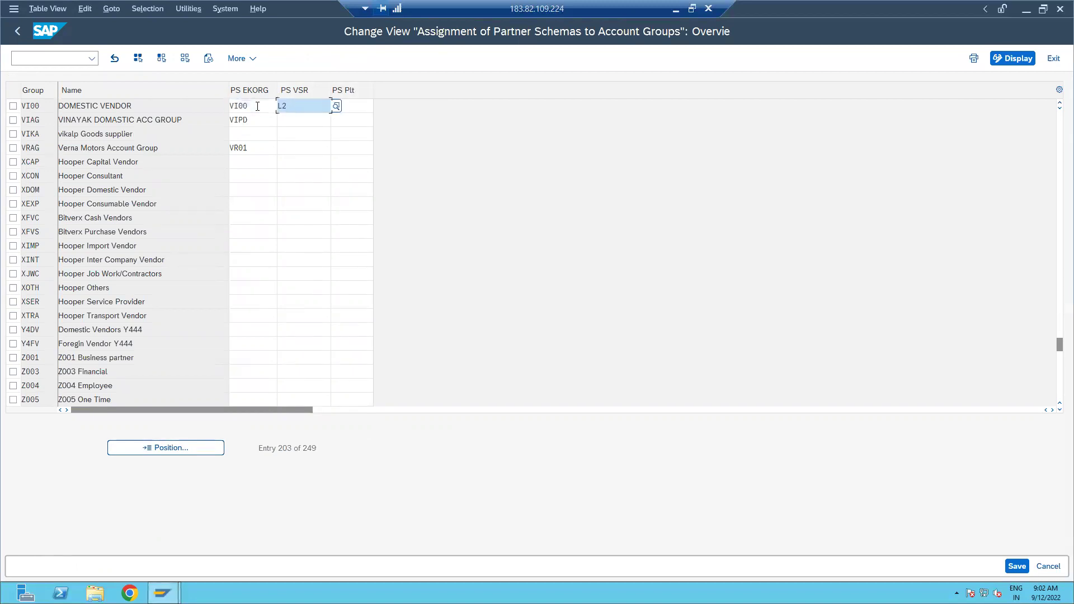
# Step: Set the sub-range partner schema (PS VSR) of account group VI00 to VI00
pyautogui.write('VI00')
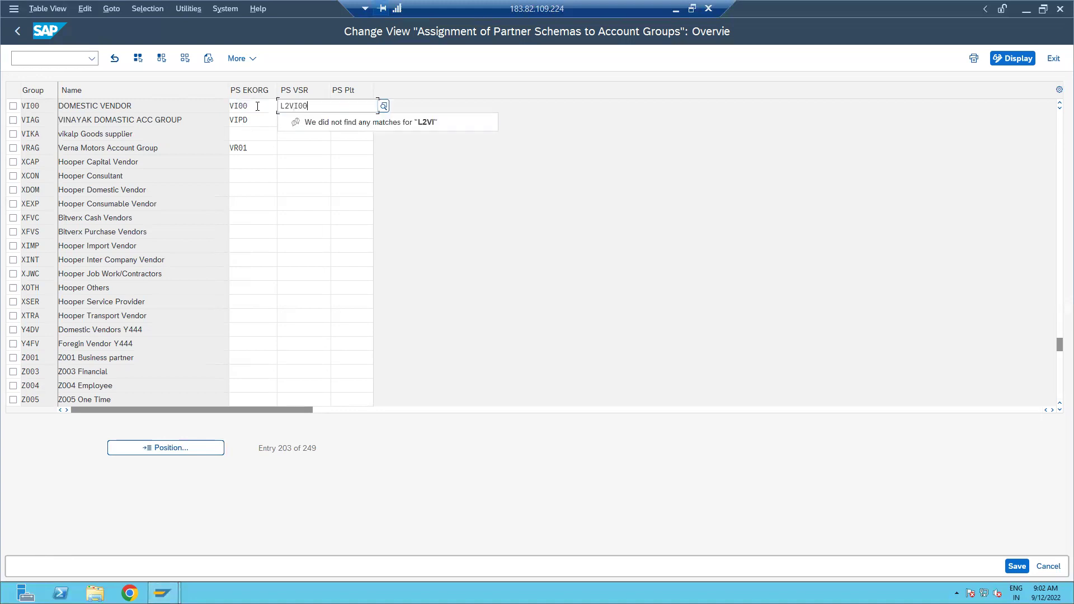
pyautogui.press('BackSpace')
pyautogui.press('BackSpace')
pyautogui.press('BackSpace')
pyautogui.press('BackSpace')
pyautogui.press('BackSpace')
pyautogui.press('BackSpace')
pyautogui.write('V')
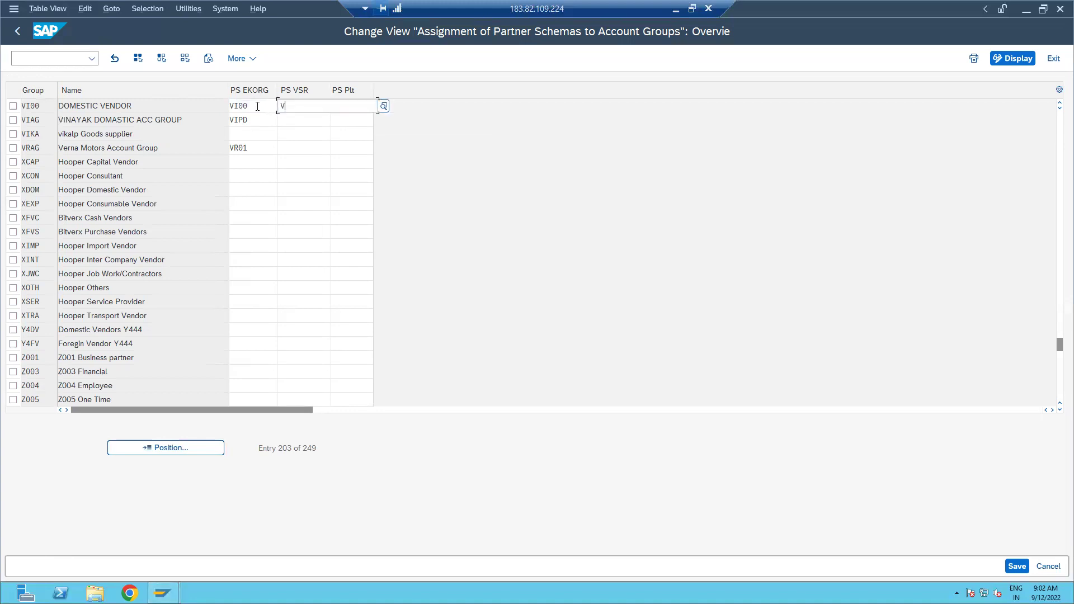
pyautogui.write('I00')
pyautogui.press('Tab')
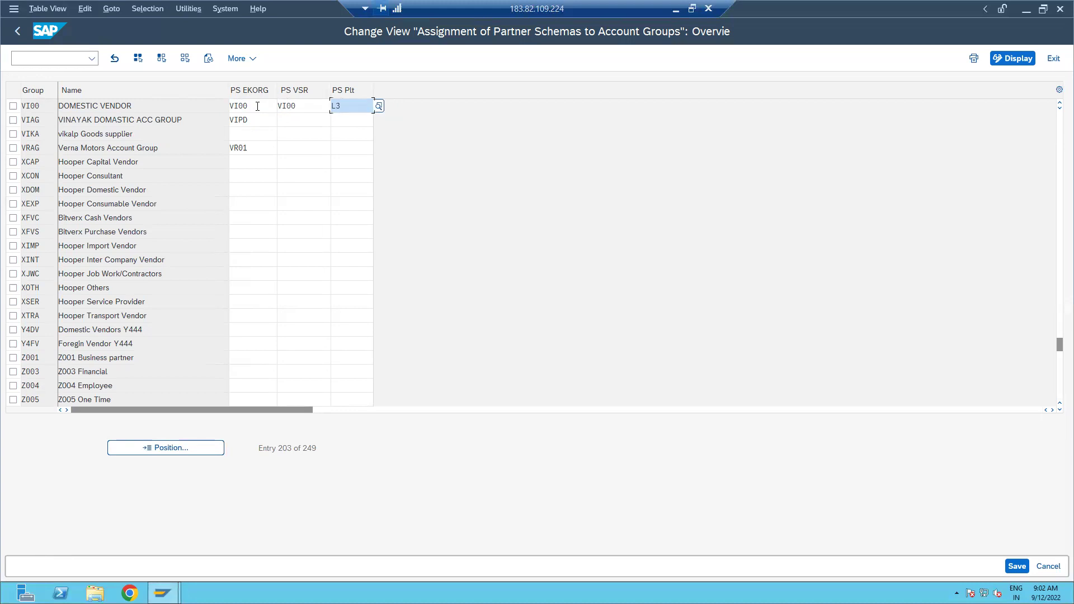
# Step: Set the plant partner schema (PS Plt) of account group VI00 to VI00 and save the assignments
pyautogui.write('VI00')
pyautogui.press('BackSpace')
pyautogui.press('BackSpace')
pyautogui.press('BackSpace')
pyautogui.press('BackSpace')
pyautogui.press('BackSpace')
pyautogui.press('BackSpace')
pyautogui.write('VI00')
pyautogui.hotkey('ctrl', 's')
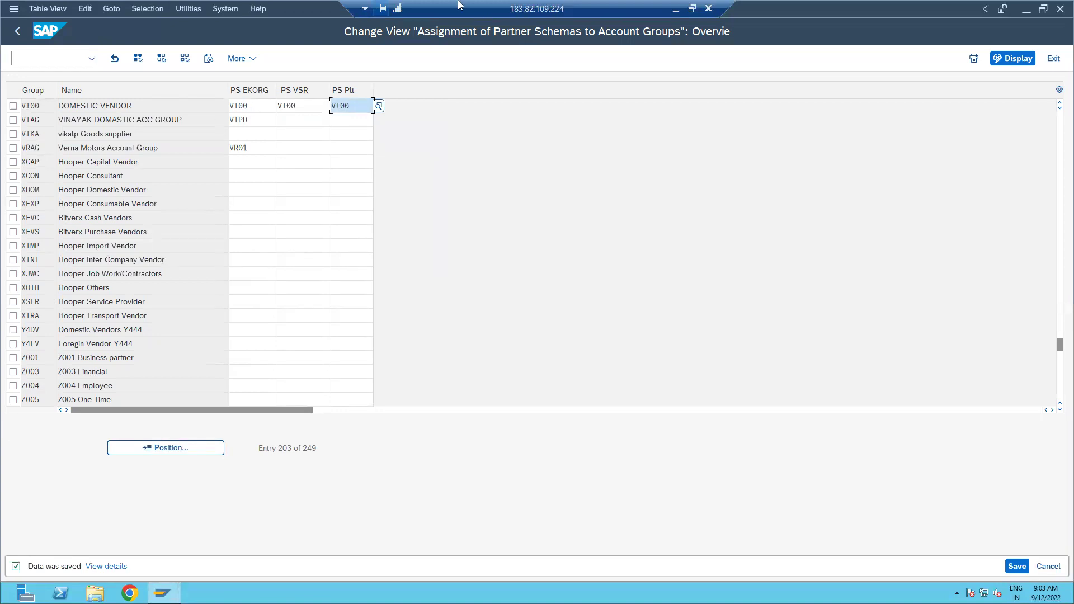
# Step: Switch to the Word guide Seven Steps to configure BP and review steps 3 and 4 on number ranges
pyautogui.click(676, 8)
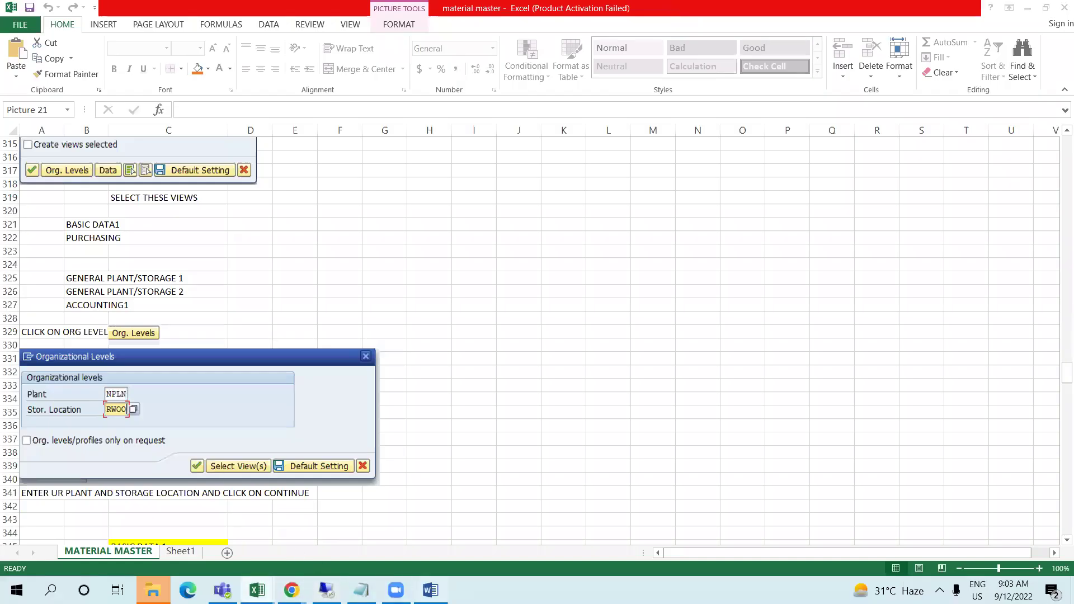
pyautogui.click(430, 591)
pyautogui.scroll(-15, 452, 431)
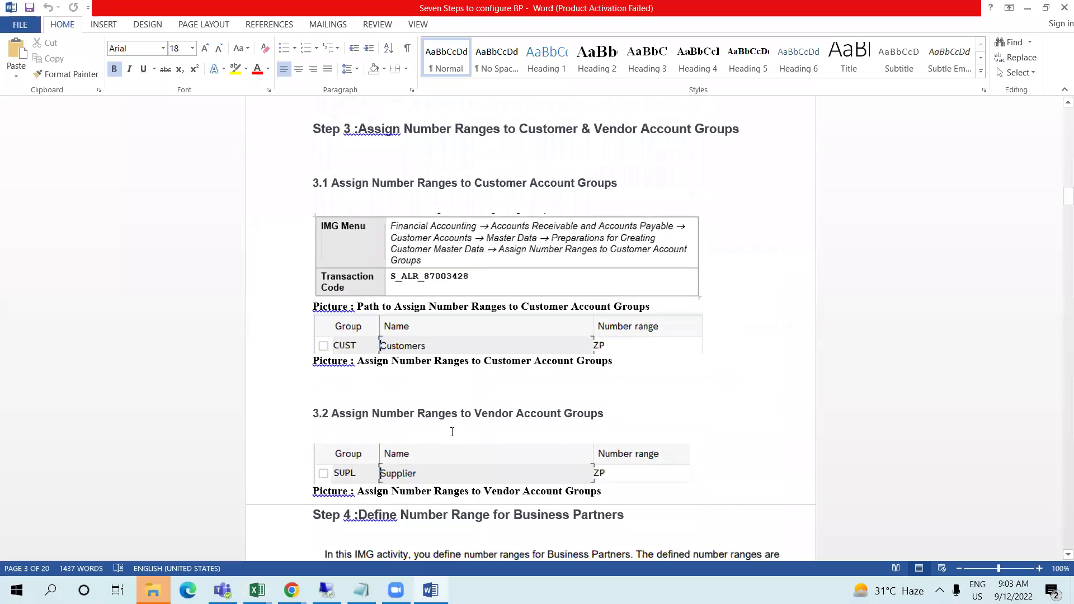
pyautogui.scroll(-2, 452, 432)
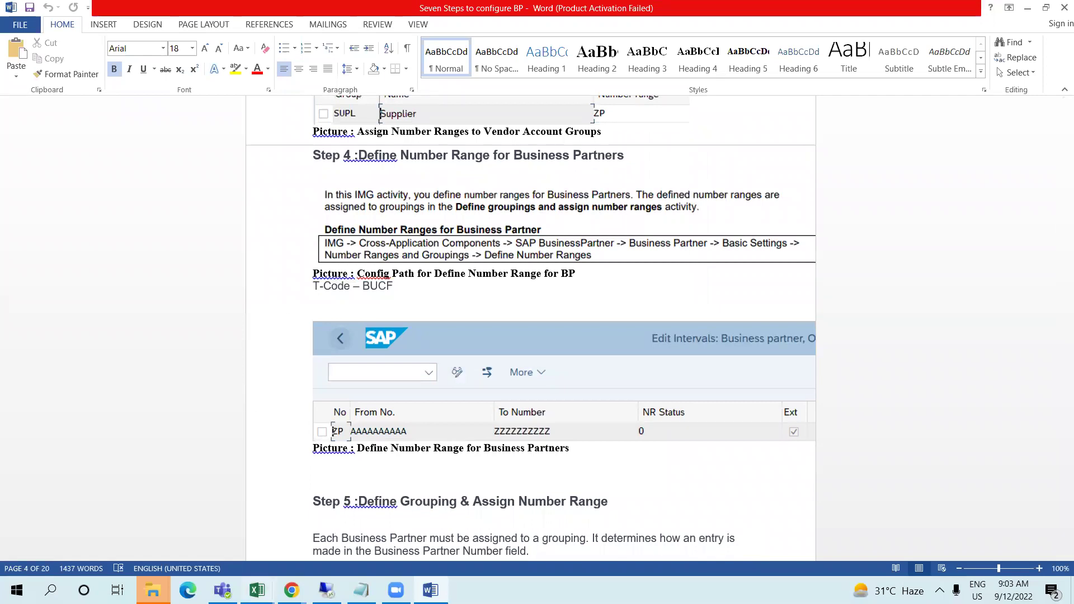
# Step: Switch to Excel and create a new blank workbook
pyautogui.click(263, 590)
pyautogui.click(333, 531)
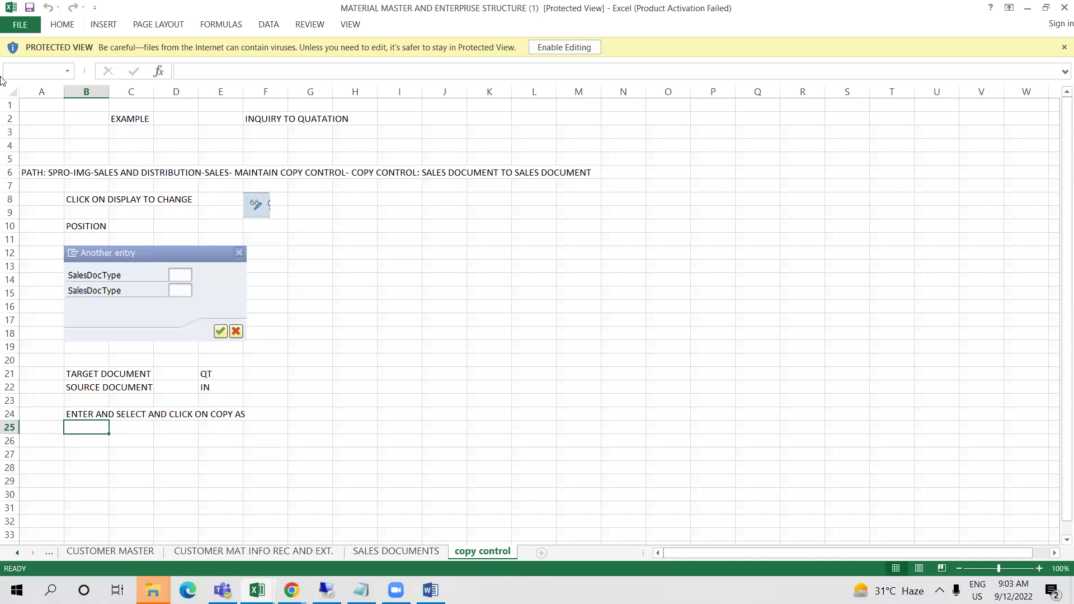
pyautogui.click(20, 25)
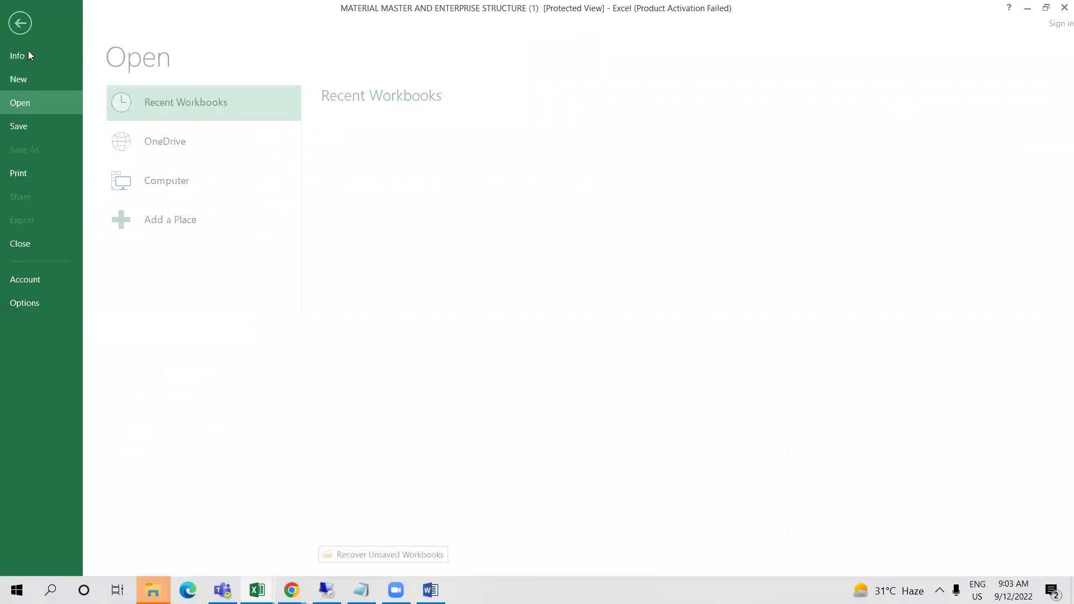
pyautogui.click(21, 85)
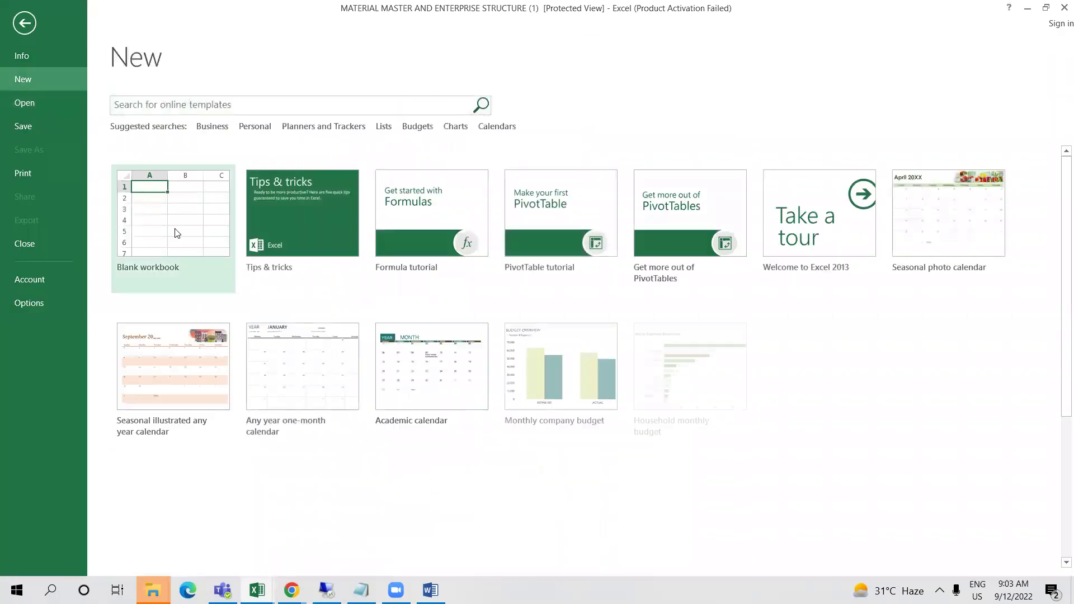
pyautogui.click(174, 229)
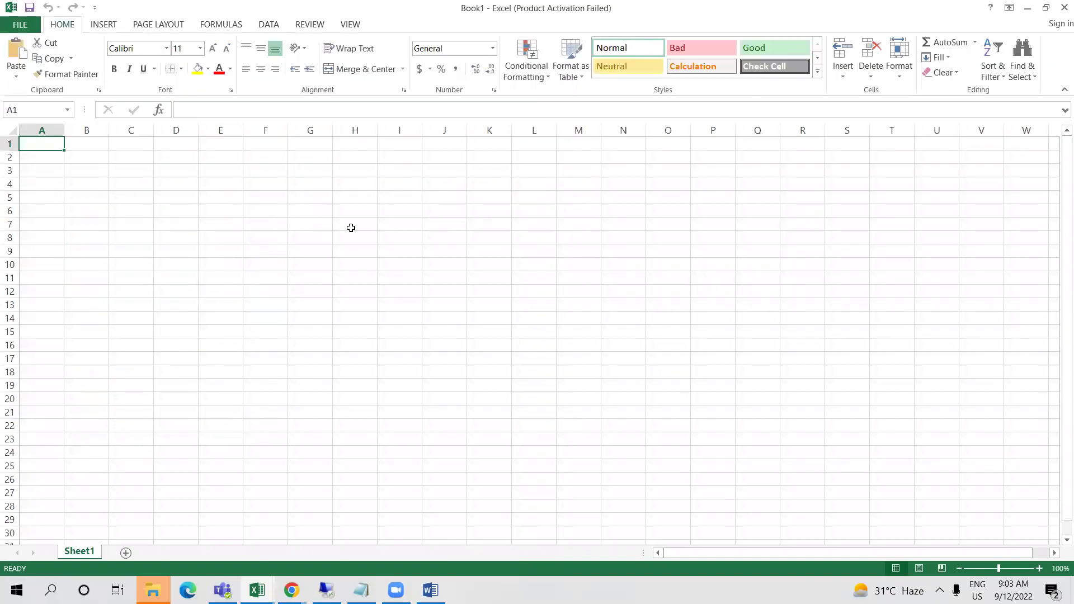
# Step: Enter the heading BUSINESS PARTNER in cell H7
pyautogui.click(373, 228)
pyautogui.write('BUS')
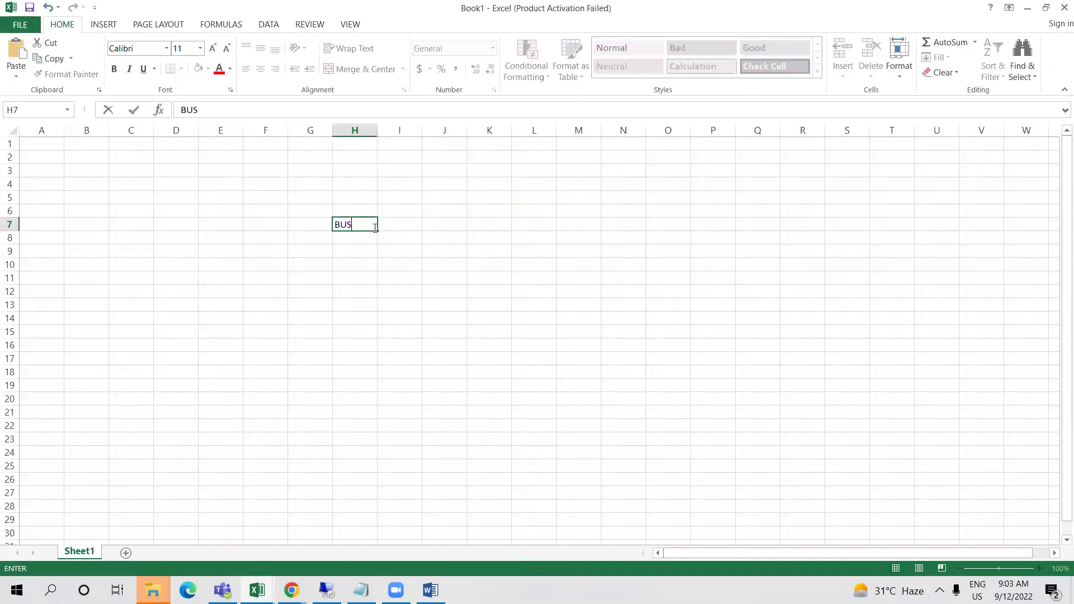
pyautogui.write('INESS PARTNER')
pyautogui.press('Return')
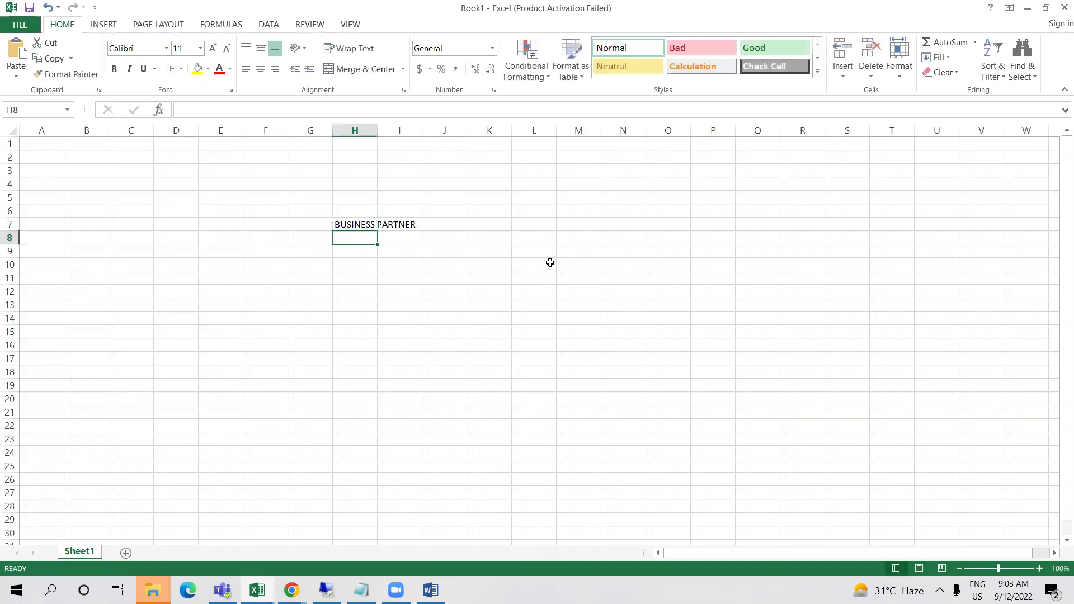
# Step: Enter CUSTOMER in cell E11 and VENDOR in cell J11 below the BUSINESS PARTNER heading
pyautogui.click(239, 276)
pyautogui.write('CUSTOMER')
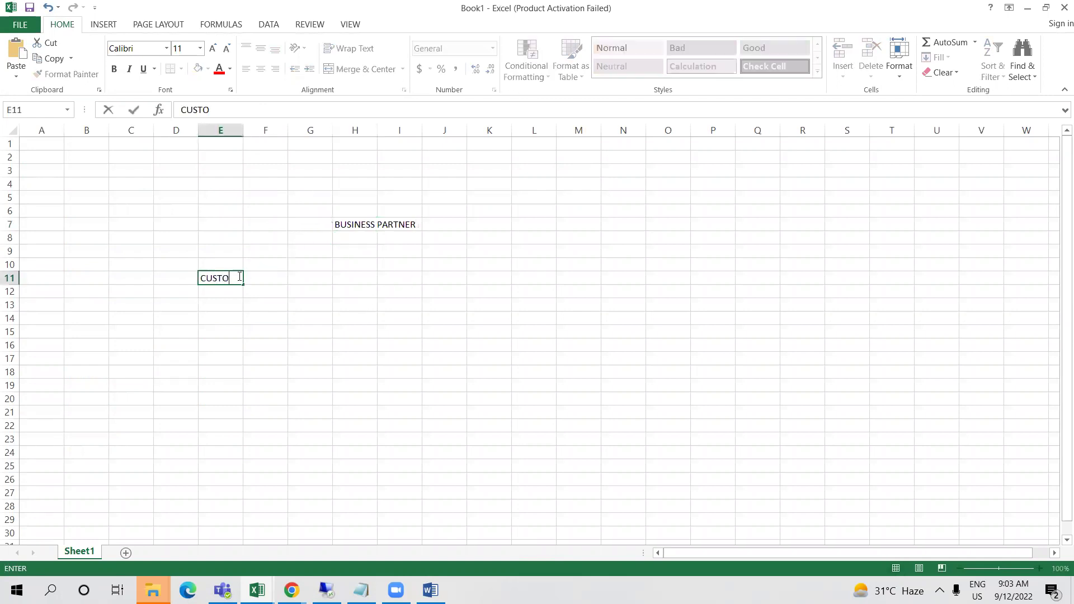
pyautogui.press('Tab')
pyautogui.press('Tab')
pyautogui.press('Tab')
pyautogui.press('Tab')
pyautogui.press('Tab')
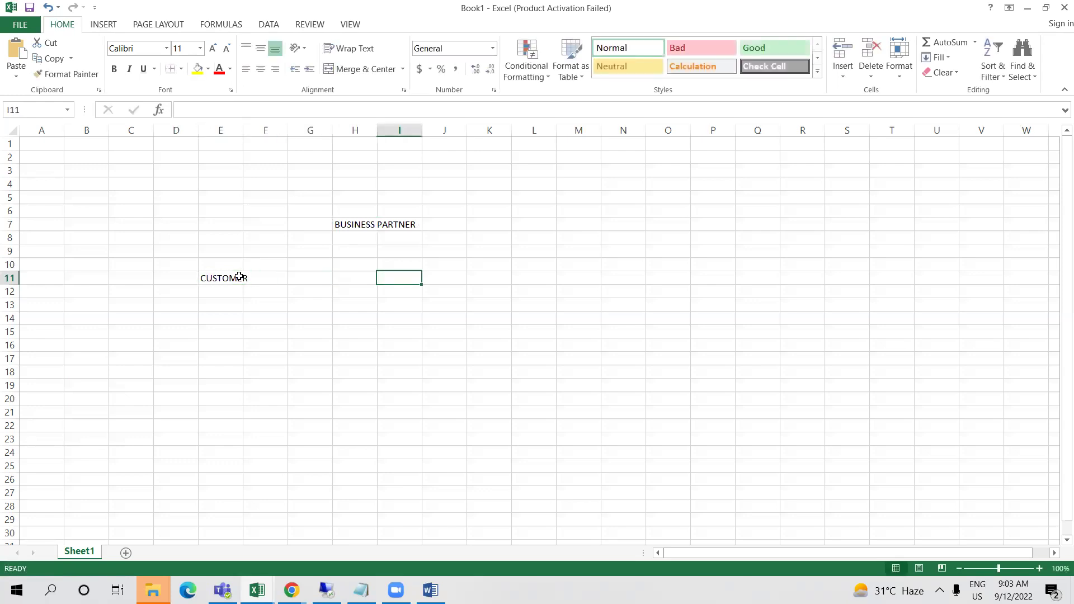
pyautogui.write('VENDOR')
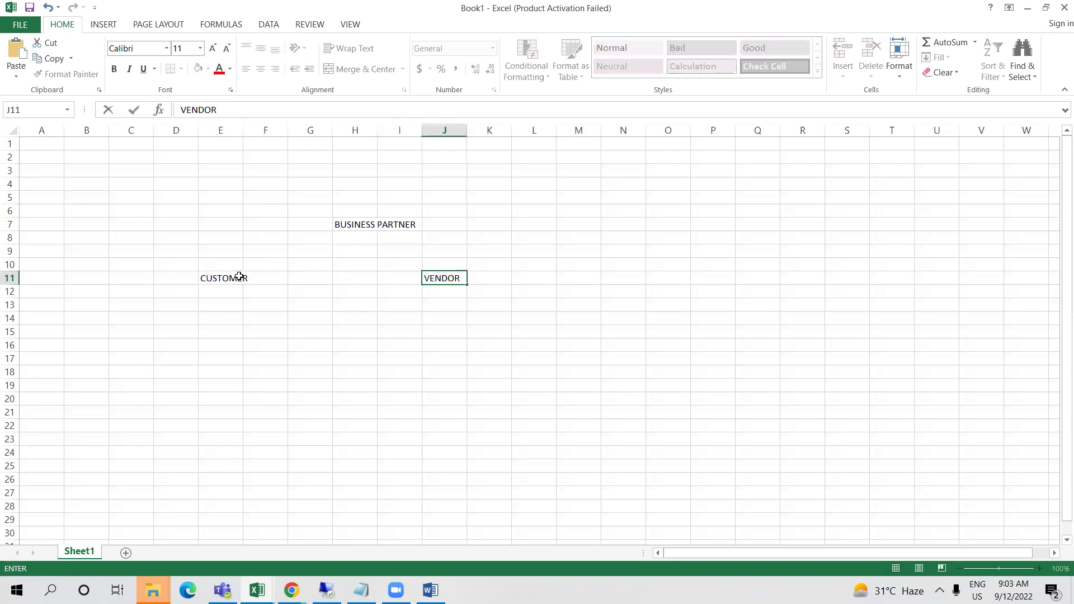
pyautogui.press('Return')
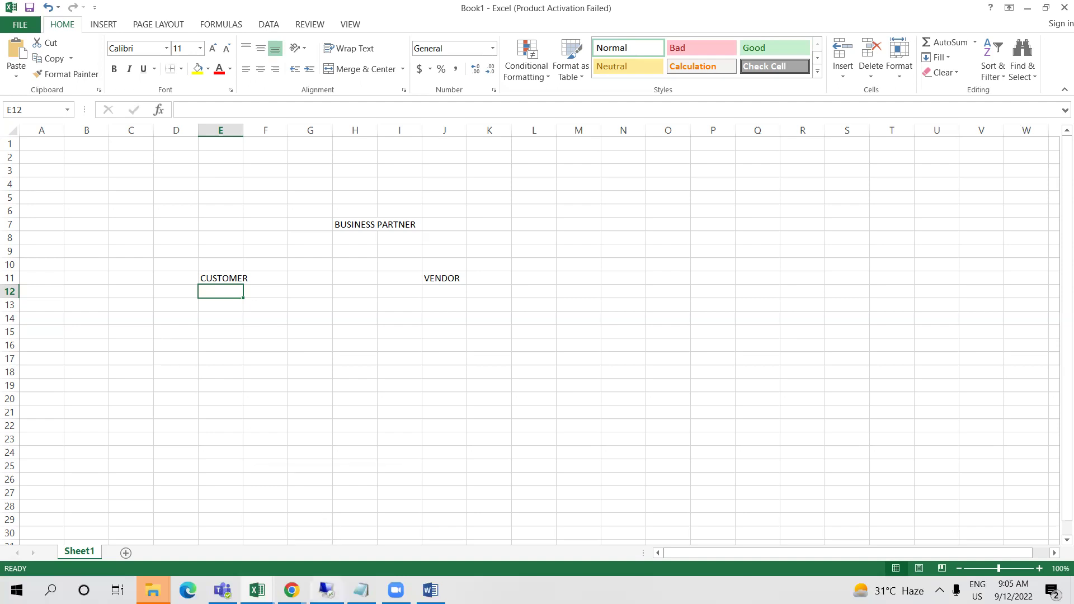
# Step: Return to the Word guide and review the BUCF number range step and the grouping assignment in step 5
pyautogui.click(429, 523)
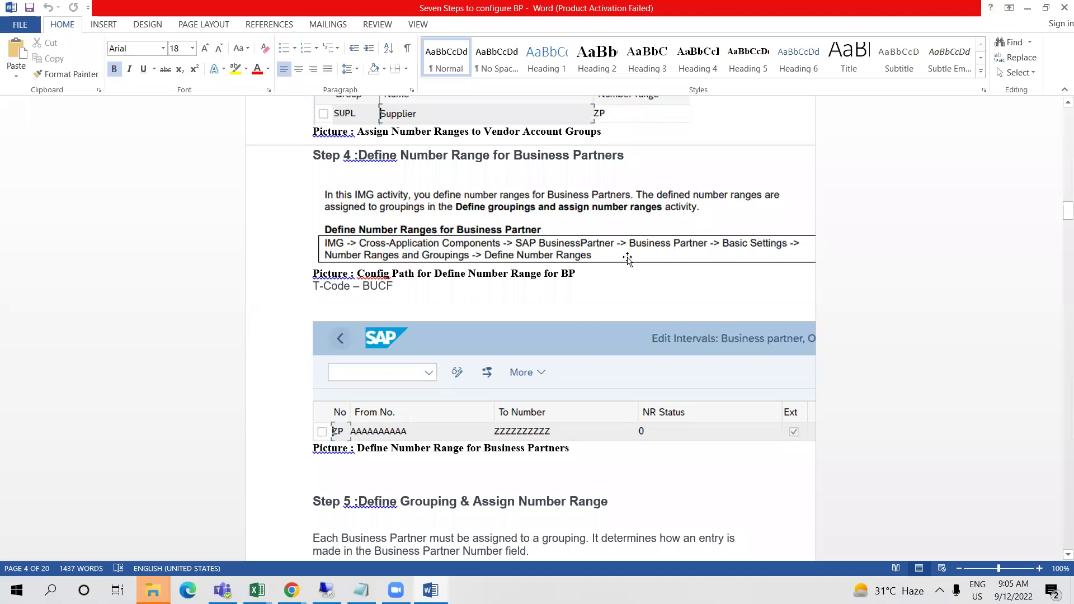
pyautogui.doubleClick(365, 288)
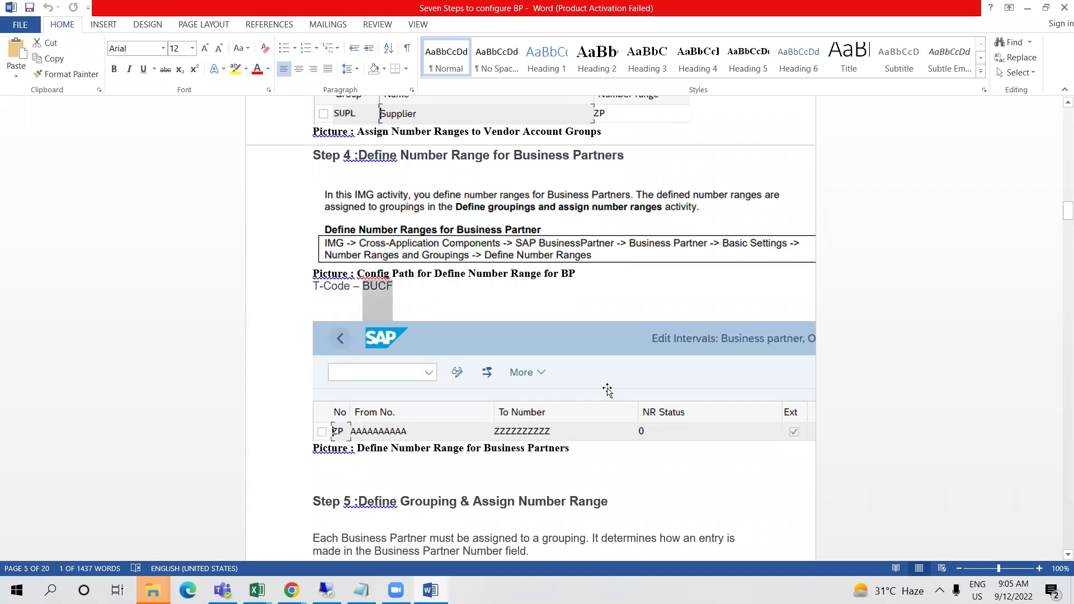
pyautogui.scroll(-5, 608, 390)
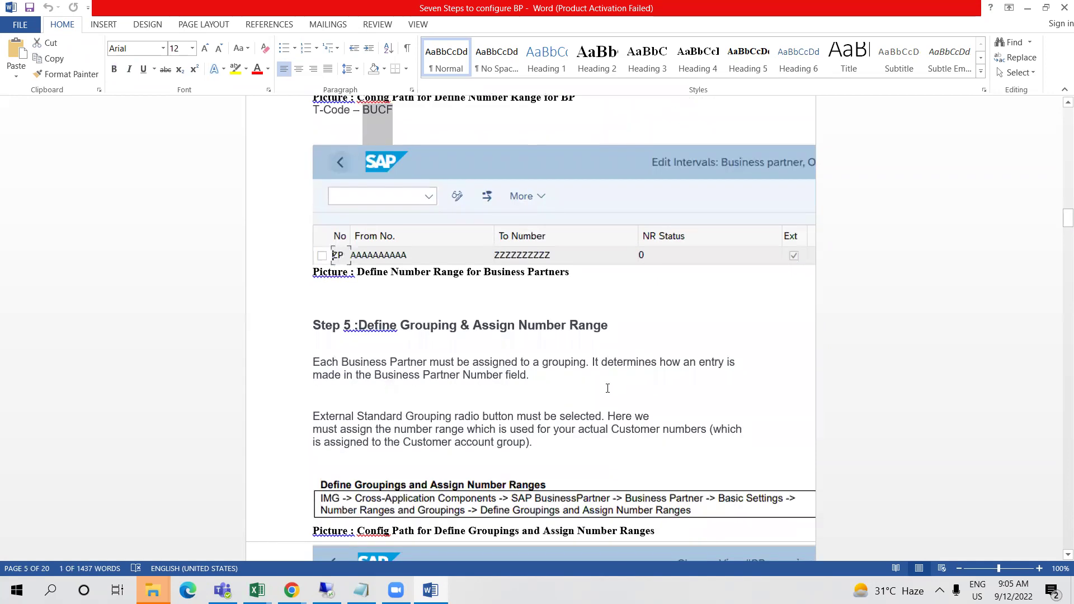
pyautogui.scroll(-1, 608, 388)
# Step: Switch back to the SAP session, start transaction SPRO and display the SAP Reference IMG
pyautogui.hotkey('alt', 'Tab')
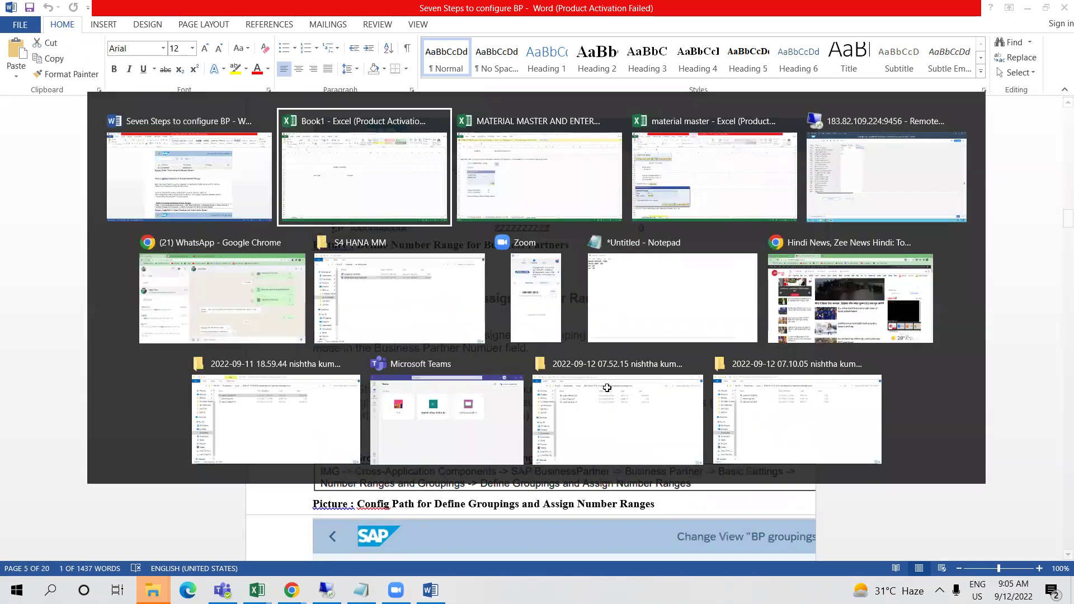
pyautogui.hotkey('alt', 'Tab')
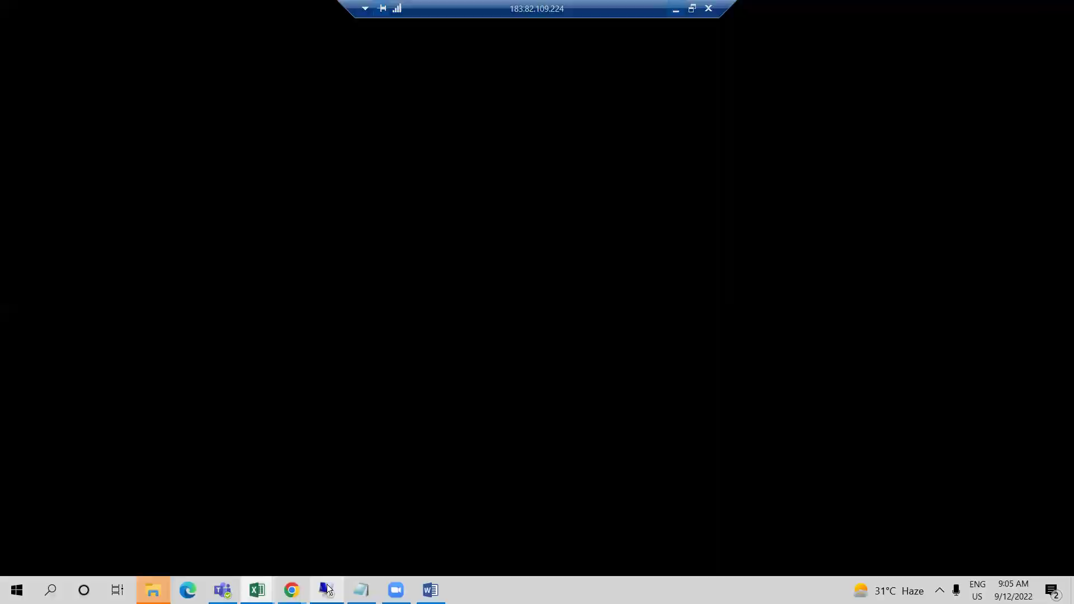
pyautogui.click(31, 59)
pyautogui.write('/n')
pyautogui.press('Return')
pyautogui.write('S')
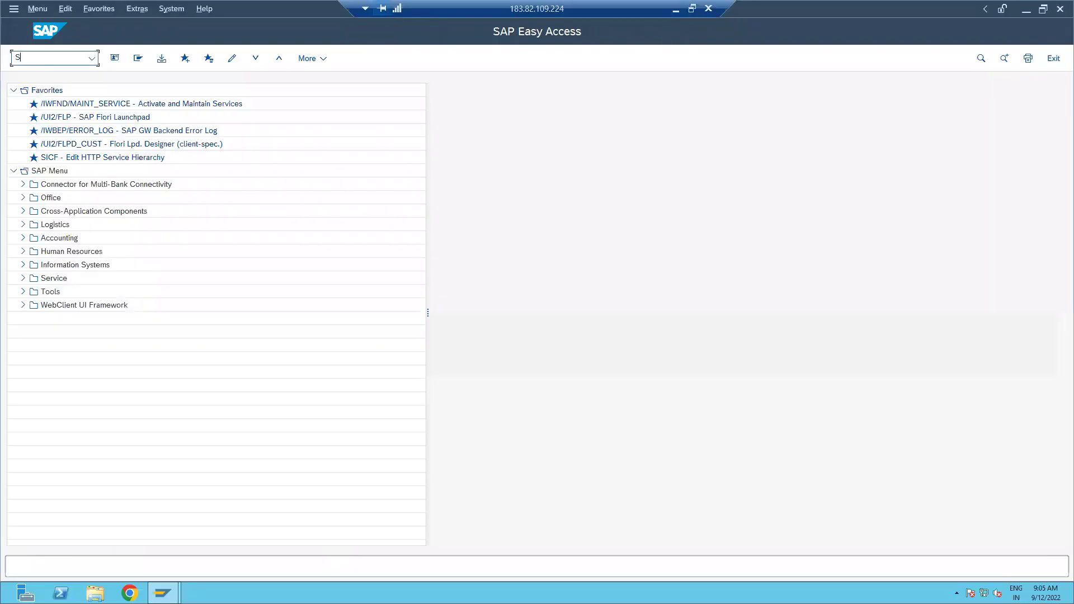
pyautogui.write('PRO')
pyautogui.press('Return')
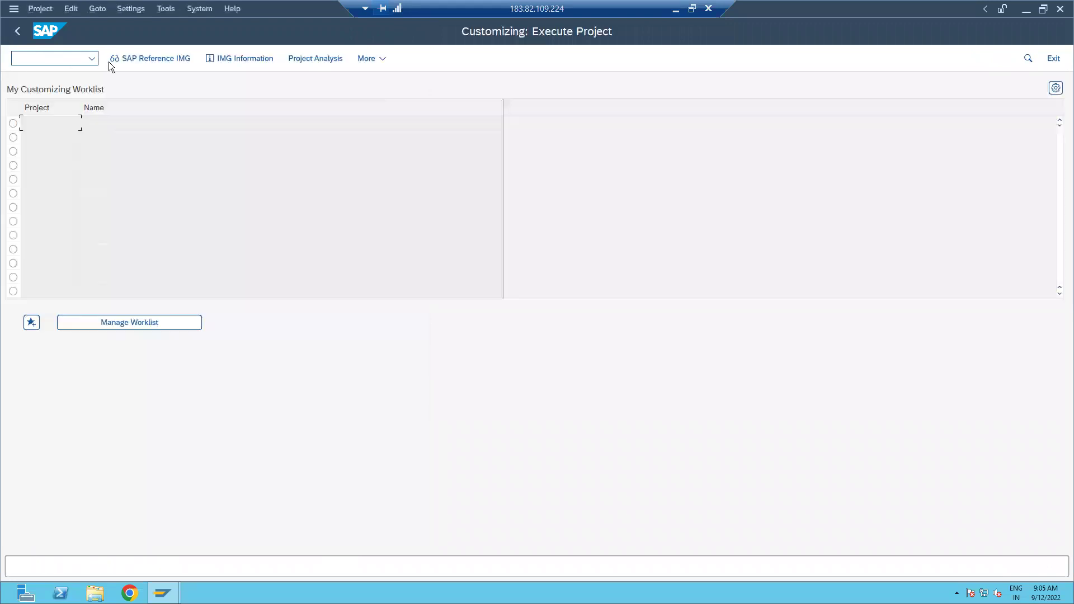
pyautogui.click(136, 57)
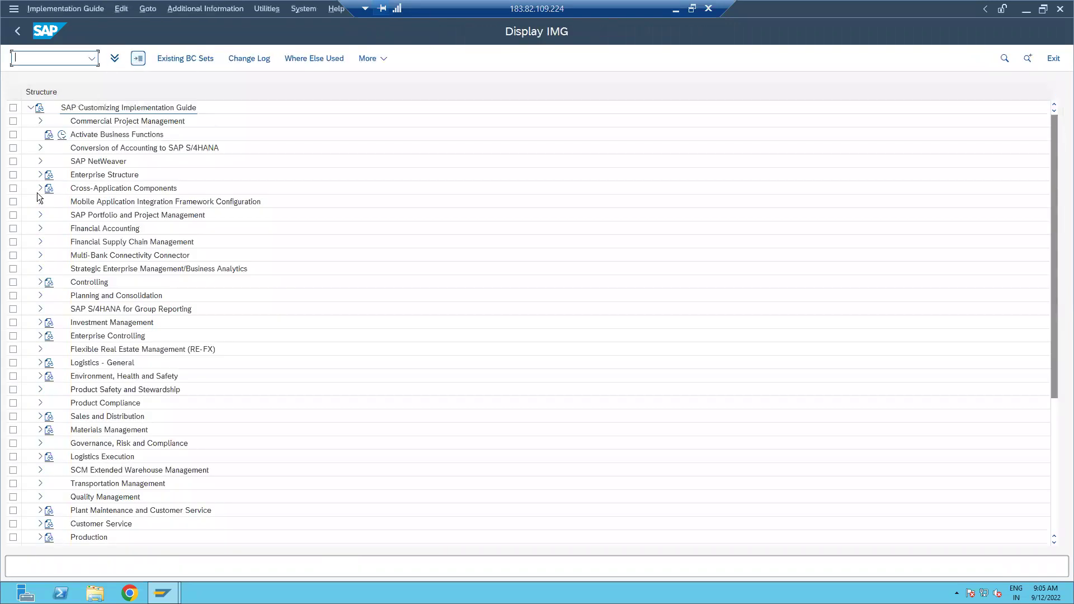
# Step: Open Define Number Ranges under Cross-Application Components, SAP Business Partner, Business Partner, Basic Settings, Number Ranges and Groupings
pyautogui.click(40, 188)
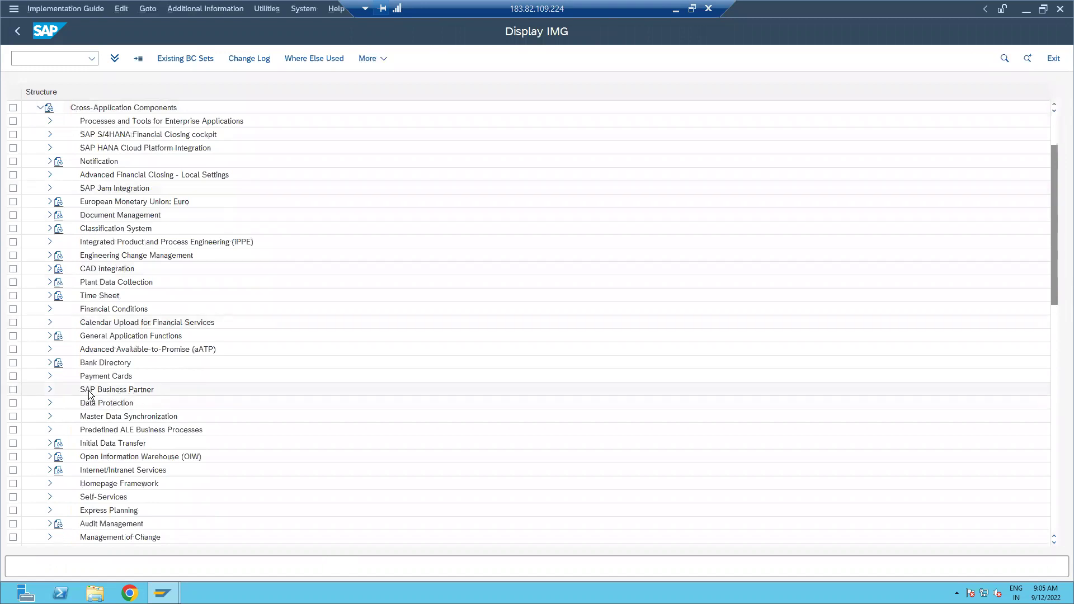
pyautogui.click(50, 390)
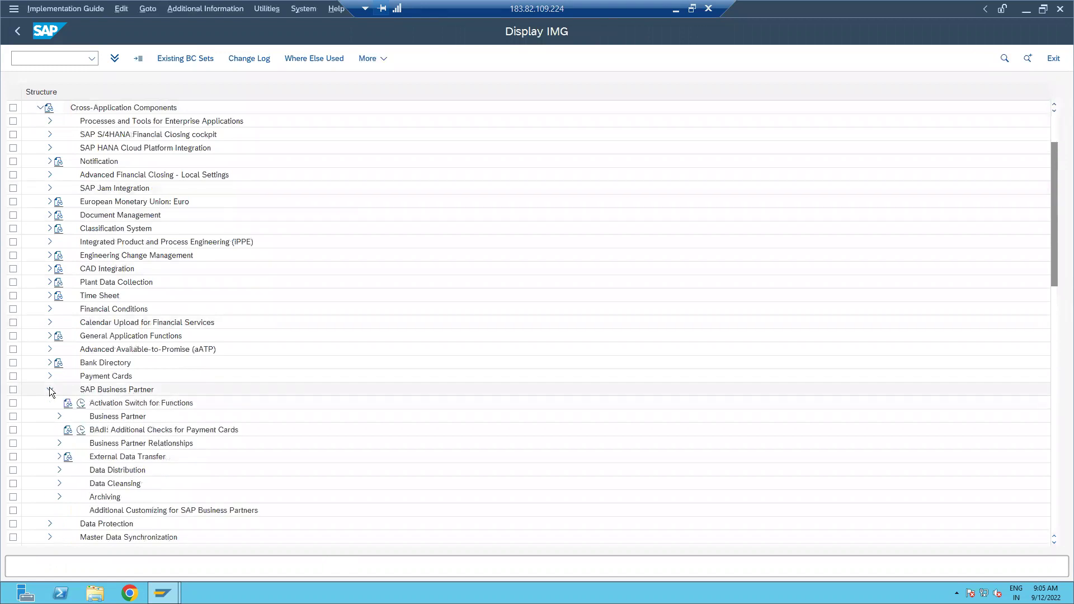
pyautogui.click(60, 416)
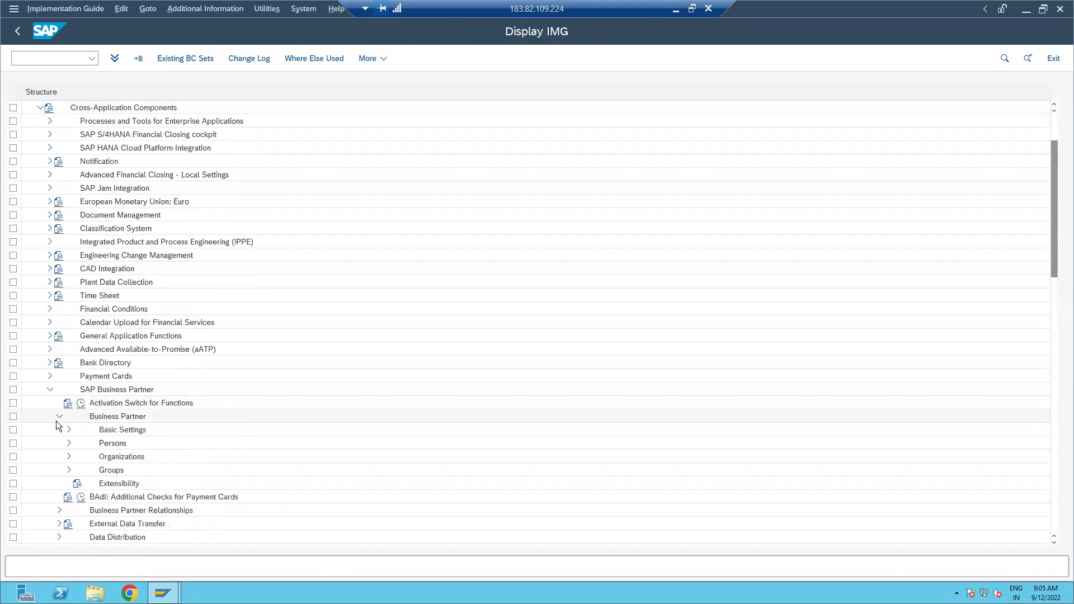
pyautogui.click(67, 429)
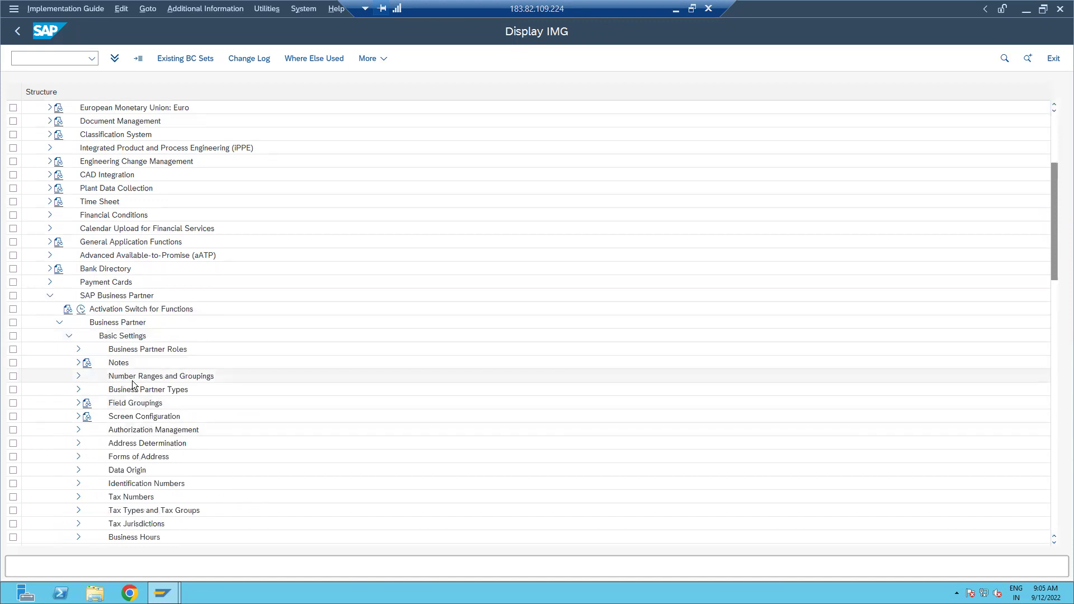
pyautogui.click(78, 375)
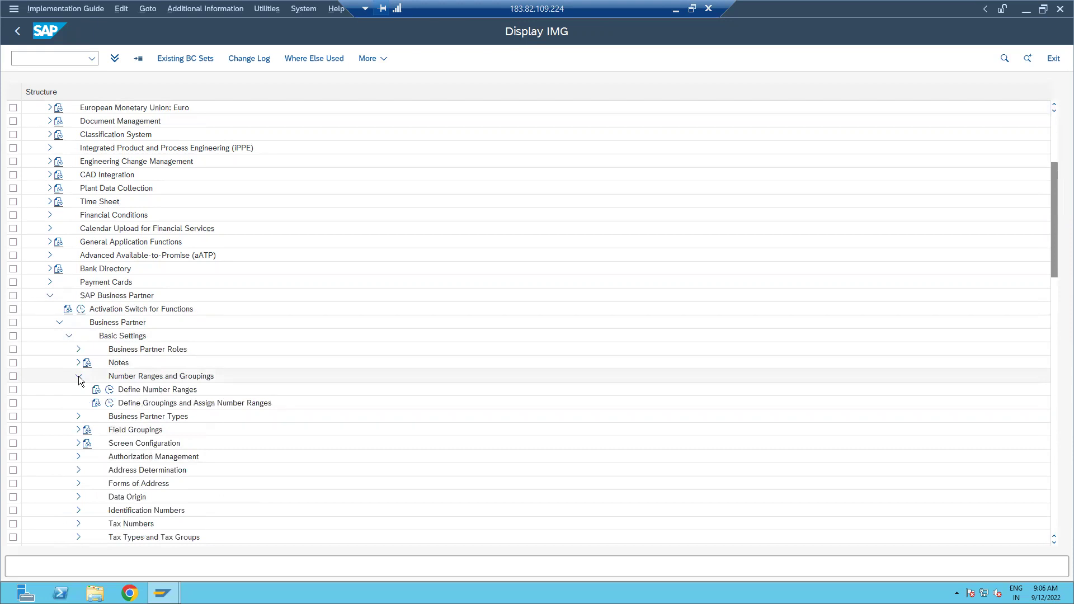
pyautogui.click(111, 391)
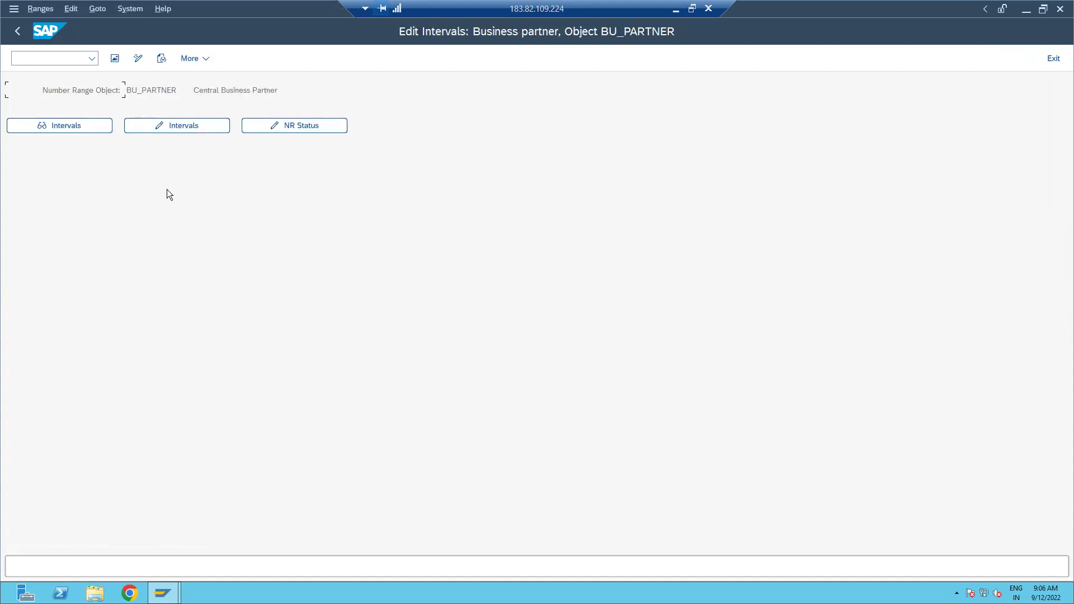
# Step: Open the BU_PARTNER number range intervals for editing and check for free intervals
pyautogui.click(185, 126)
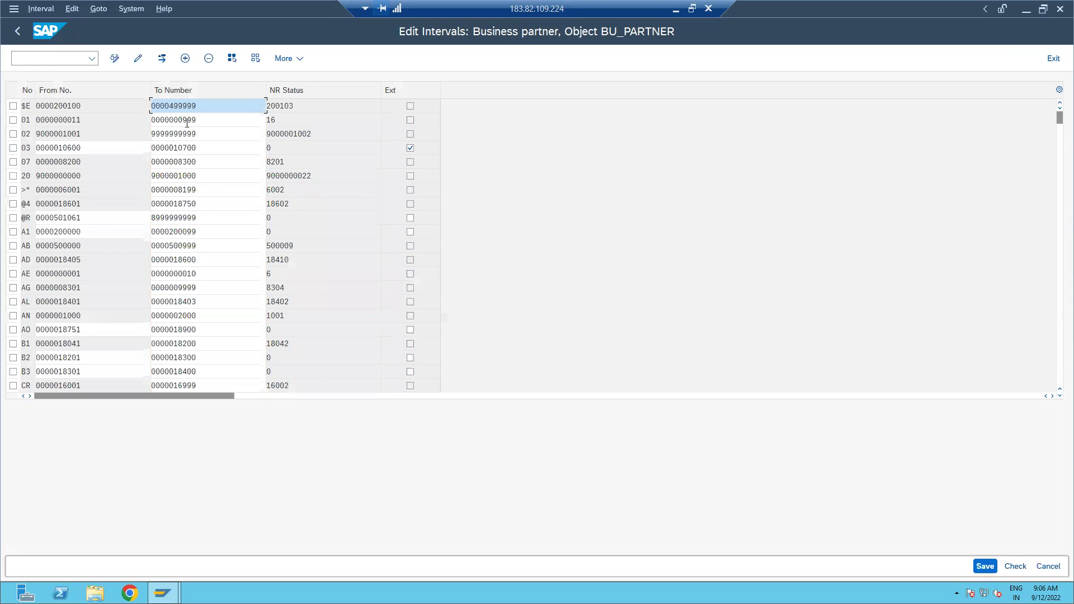
pyautogui.click(163, 58)
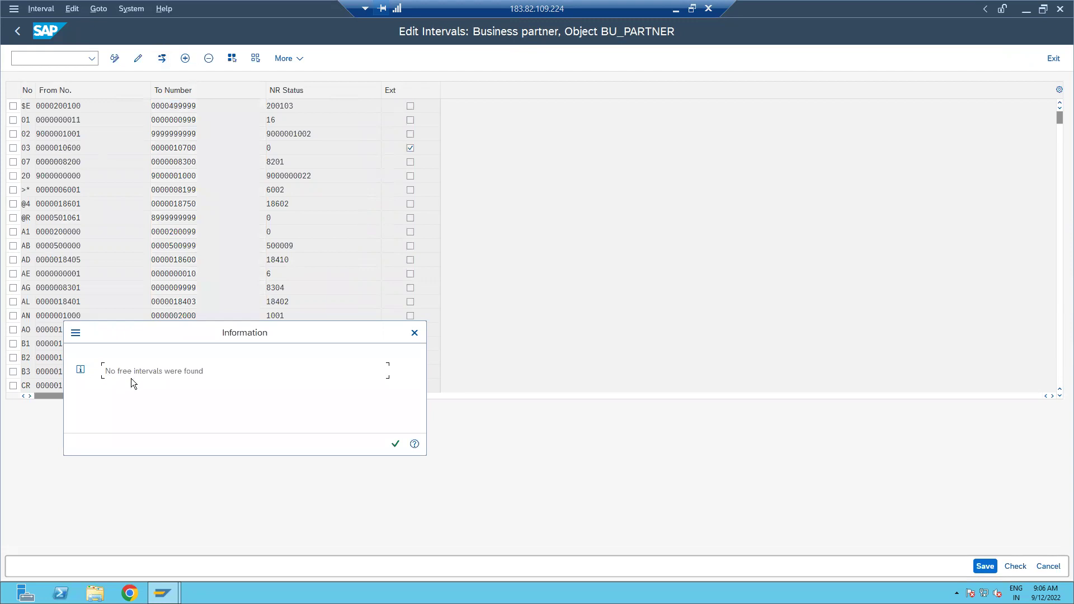
pyautogui.press('Return')
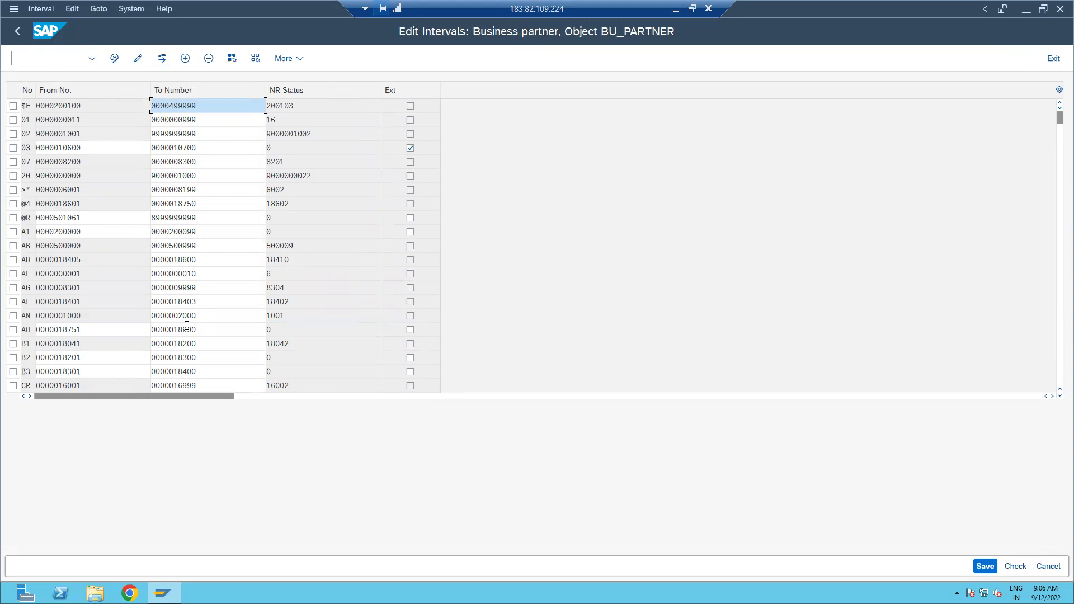
# Step: Set the To Number of interval $E to 200200 and save the intervals
pyautogui.press('Tab')
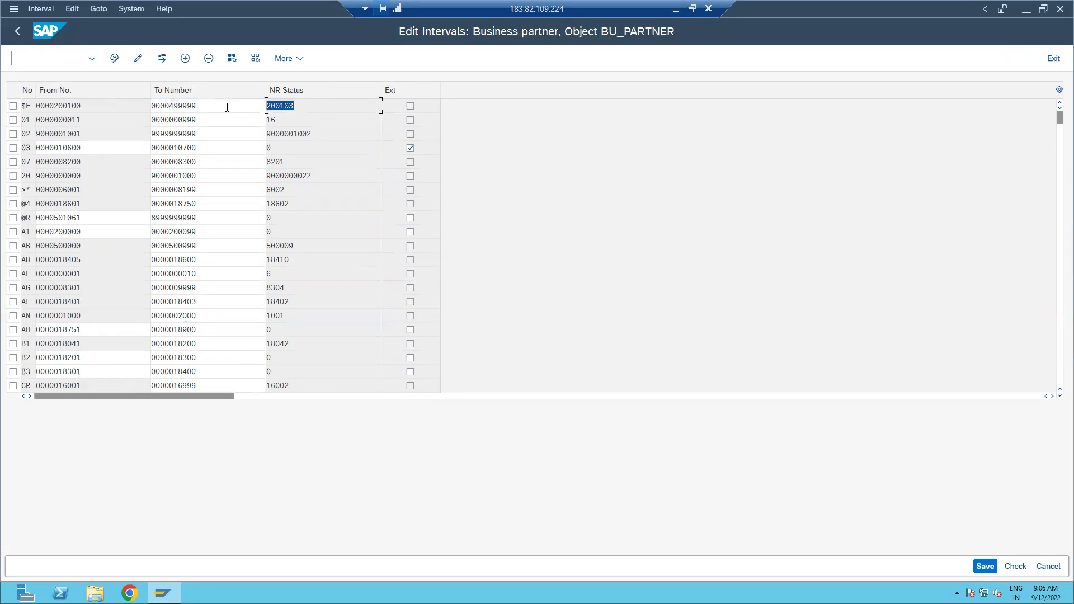
pyautogui.press('Home')
pyautogui.doubleClick(205, 107)
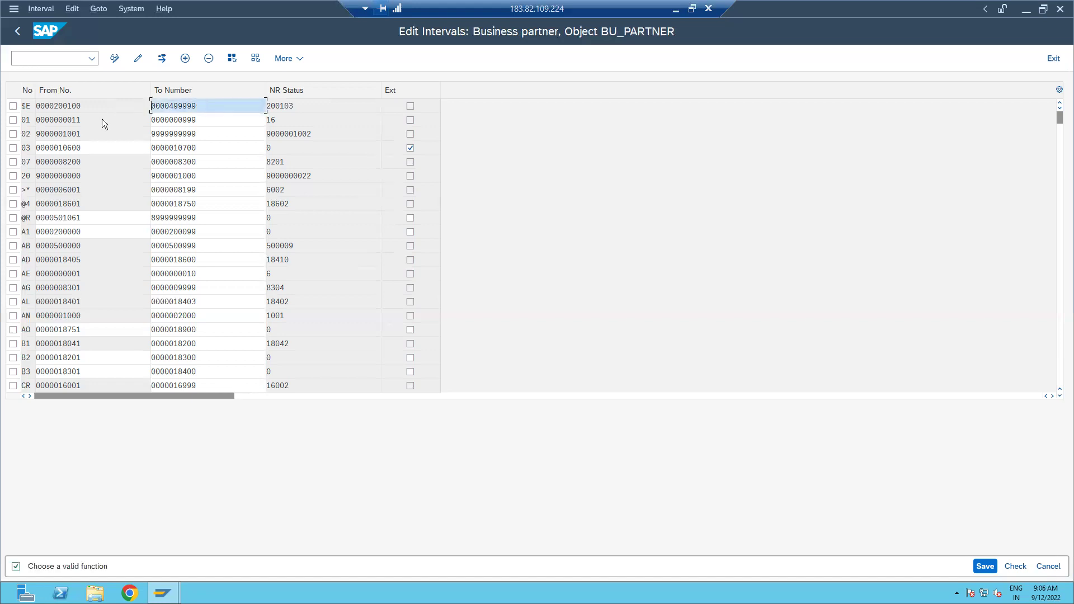
pyautogui.press('BackSpace')
pyautogui.press('BackSpace')
pyautogui.press('BackSpace')
pyautogui.press('BackSpace')
pyautogui.press('BackSpace')
pyautogui.press('BackSpace')
pyautogui.press('BackSpace')
pyautogui.press('BackSpace')
pyautogui.press('BackSpace')
pyautogui.press('BackSpace')
pyautogui.write('200103')
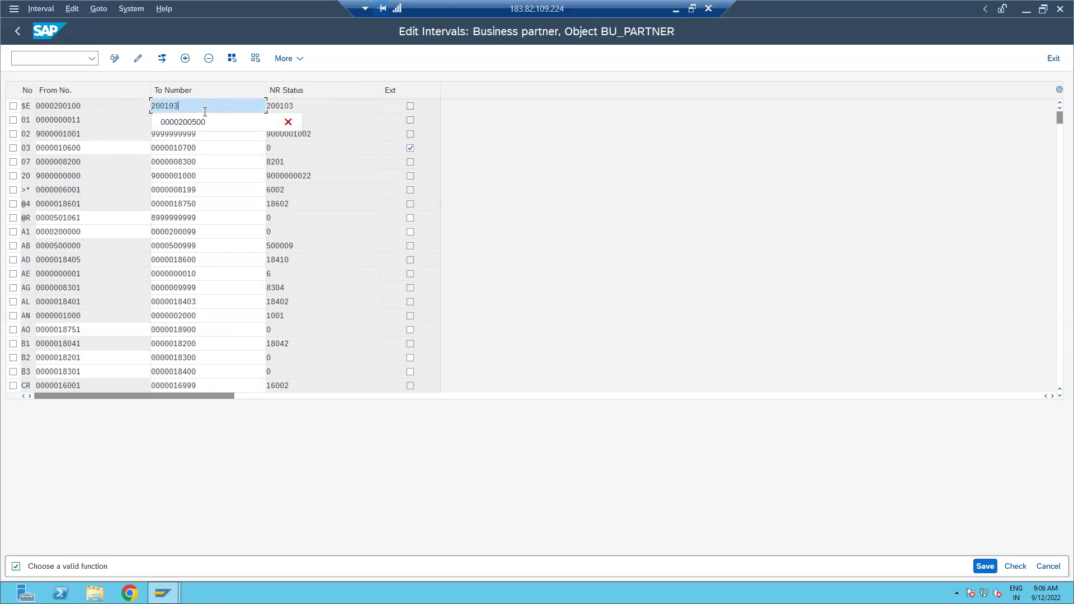
pyautogui.press('BackSpace')
pyautogui.press('BackSpace')
pyautogui.press('BackSpace')
pyautogui.press('BackSpace')
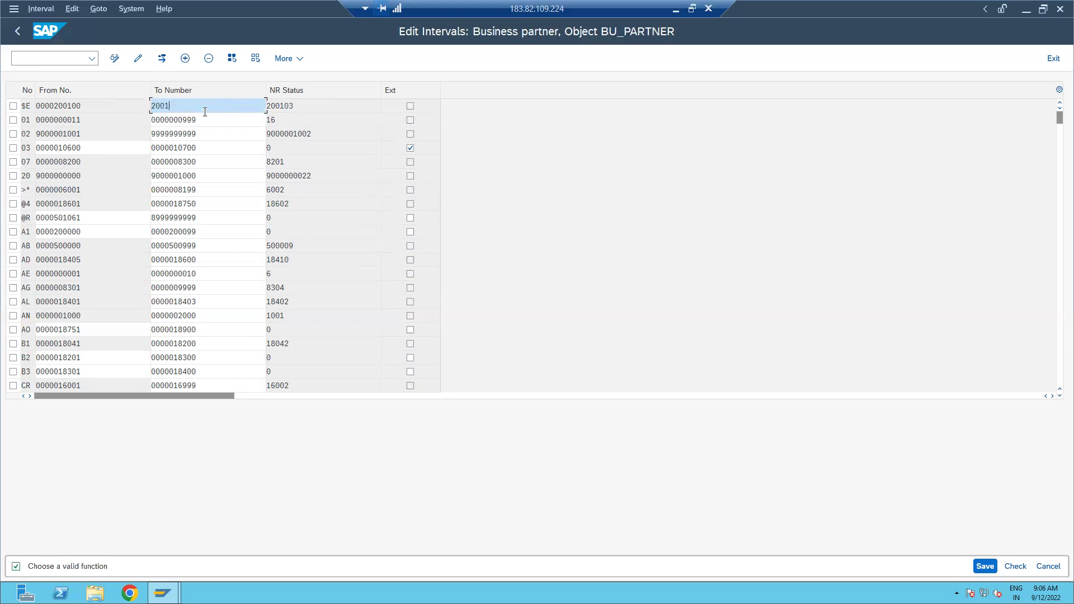
pyautogui.write('200')
pyautogui.press('Return')
pyautogui.hotkey('ctrl', 's')
pyautogui.press('Return')
pyautogui.click(162, 60)
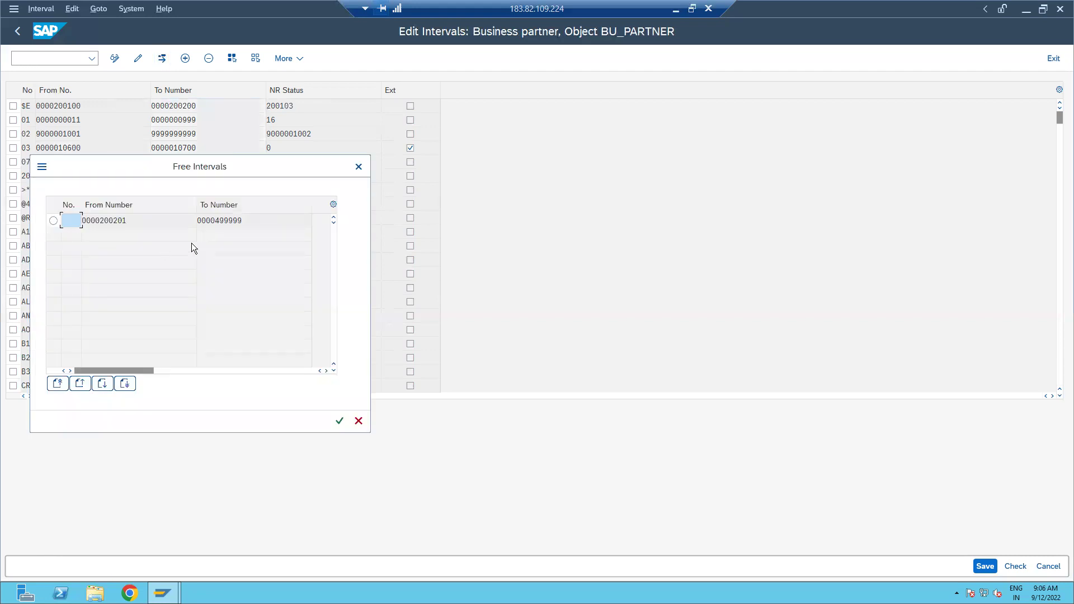
pyautogui.click(56, 220)
pyautogui.write('VI')
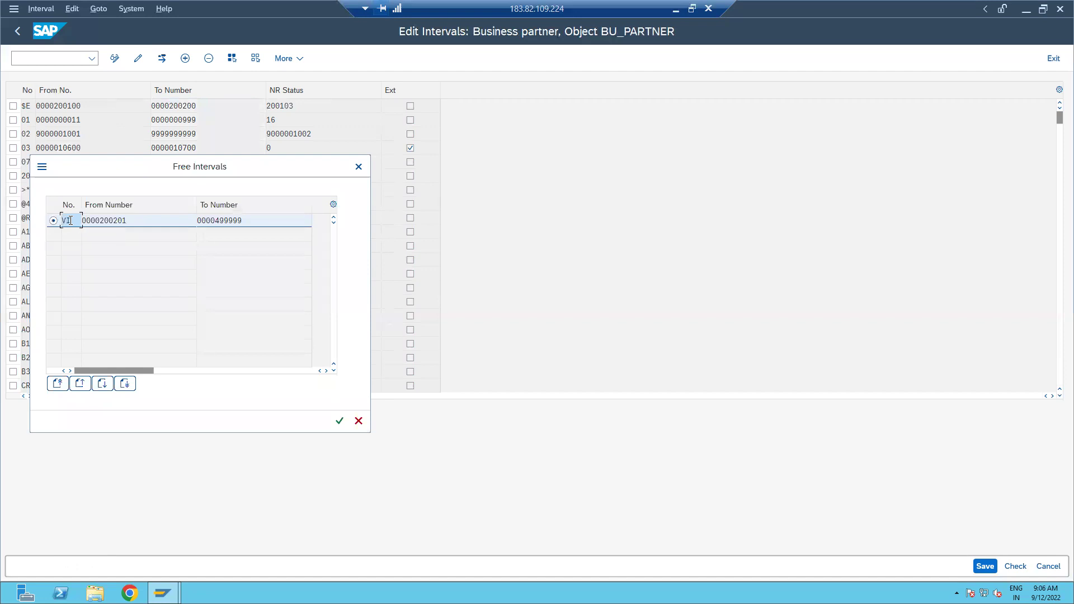
pyautogui.click(339, 421)
pyautogui.scroll(-9, 235, 291)
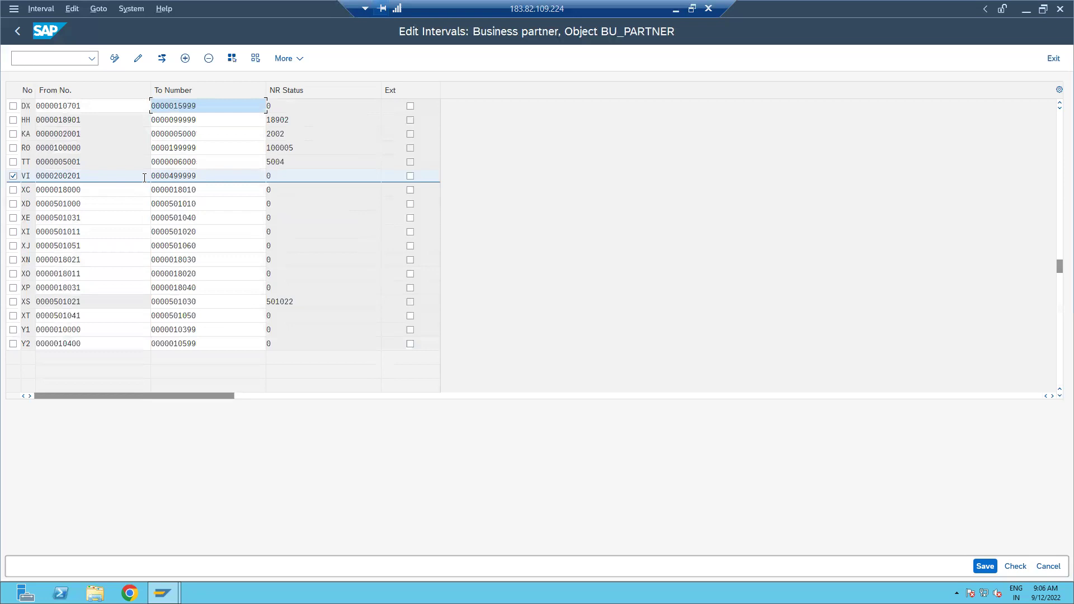
pyautogui.hotkey('ctrl', 's')
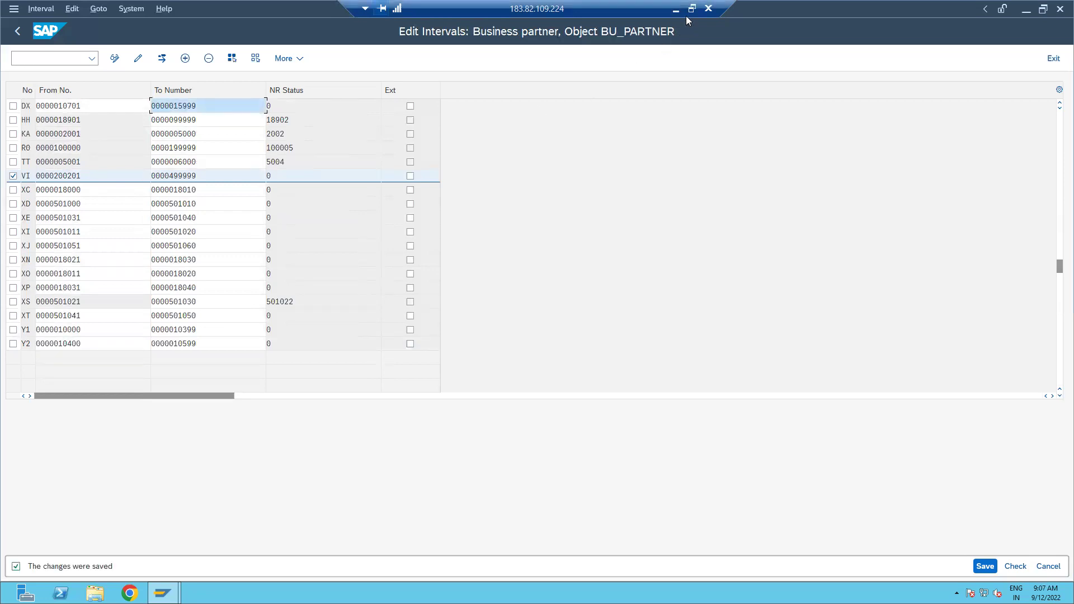
# Step: Switch the remote desktop session from full screen to a window, keeping the SAP screen maximized inside it
pyautogui.doubleClick(775, 6)
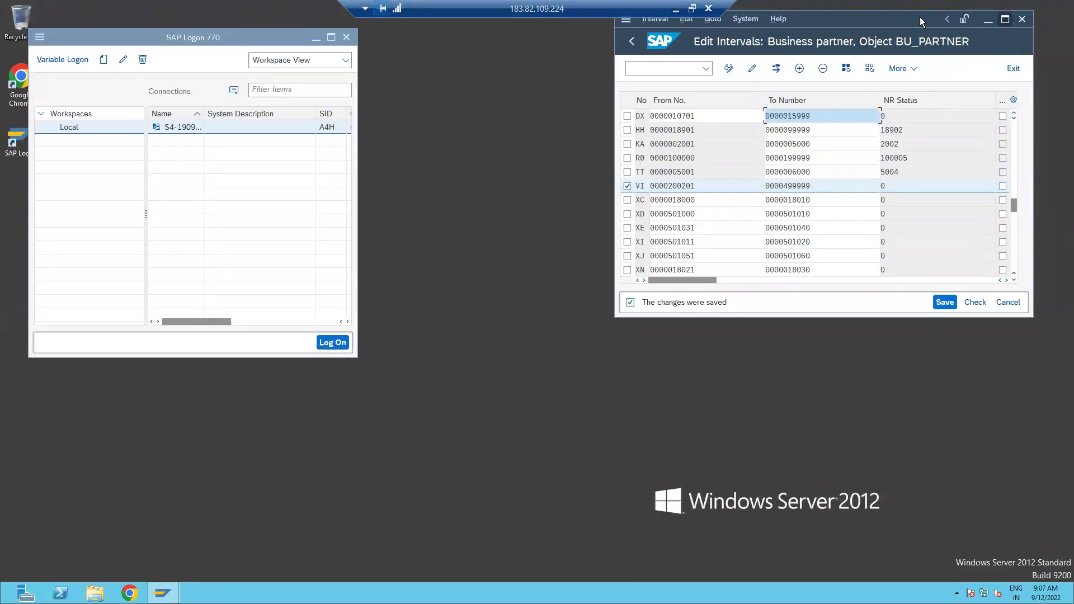
pyautogui.click(1005, 19)
pyautogui.click(693, 8)
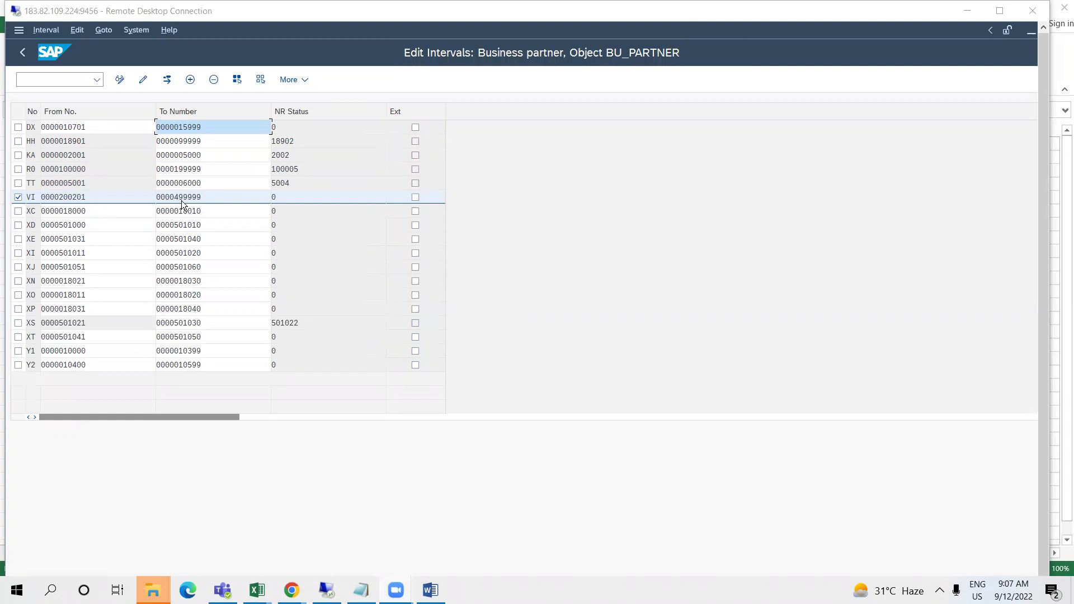
# Step: Set the To Number of interval VI to 200300
pyautogui.click(213, 198)
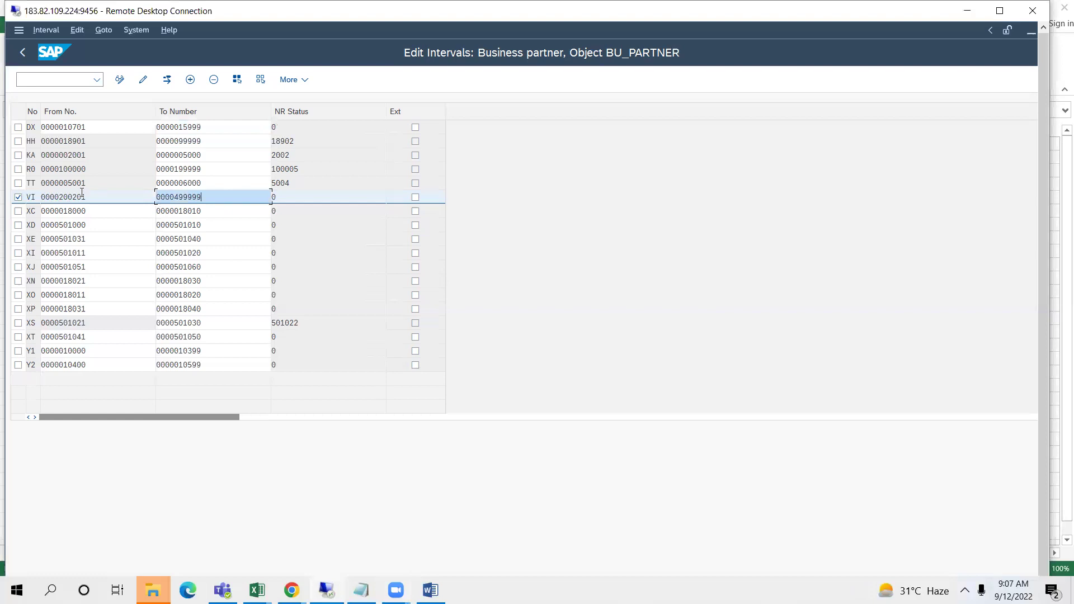
pyautogui.moveTo(105, 199); pyautogui.dragTo(32, 198)
pyautogui.press('Tab')
pyautogui.press('BackSpace')
pyautogui.press('BackSpace')
pyautogui.press('BackSpace')
pyautogui.press('BackSpace')
pyautogui.press('BackSpace')
pyautogui.press('BackSpace')
pyautogui.press('BackSpace')
pyautogui.press('BackSpace')
pyautogui.press('BackSpace')
pyautogui.press('BackSpace')
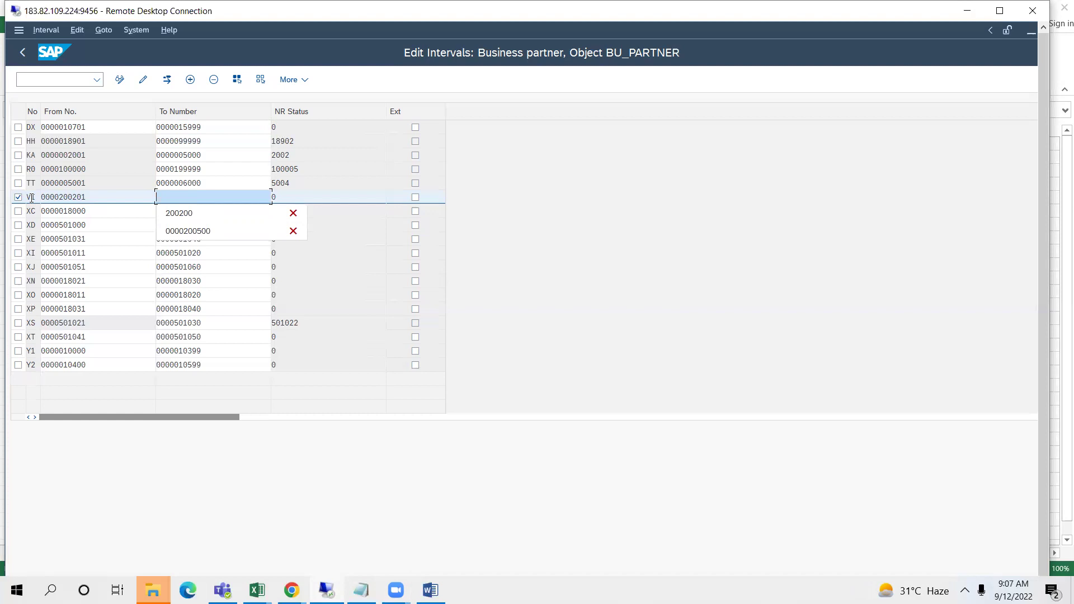
pyautogui.press('Down')
pyautogui.press('Return')
pyautogui.press('BackSpace')
pyautogui.press('BackSpace')
pyautogui.press('BackSpace')
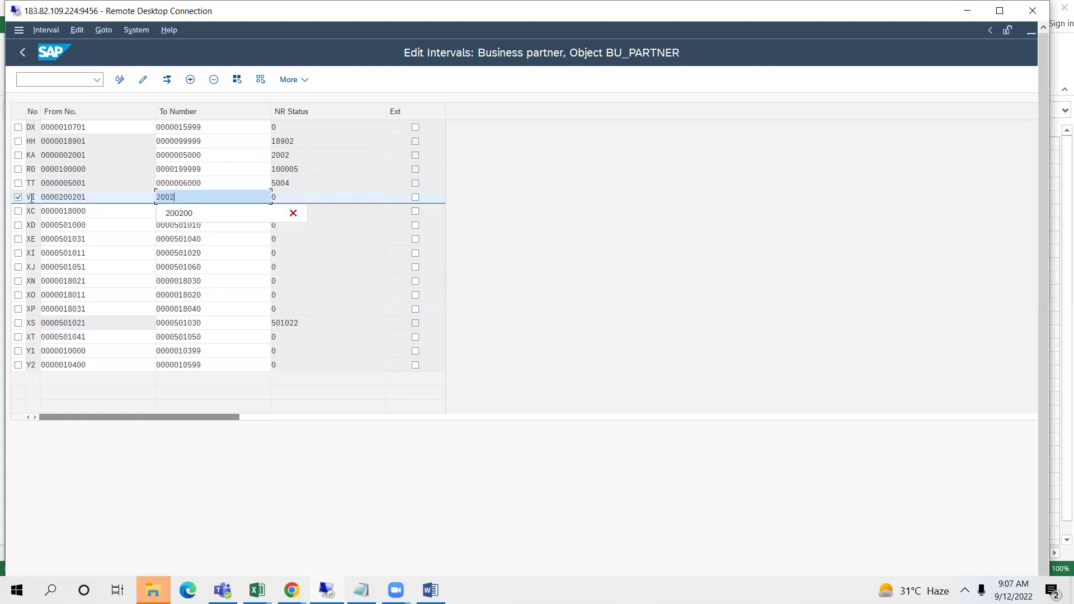
pyautogui.write('300')
pyautogui.press('Return')
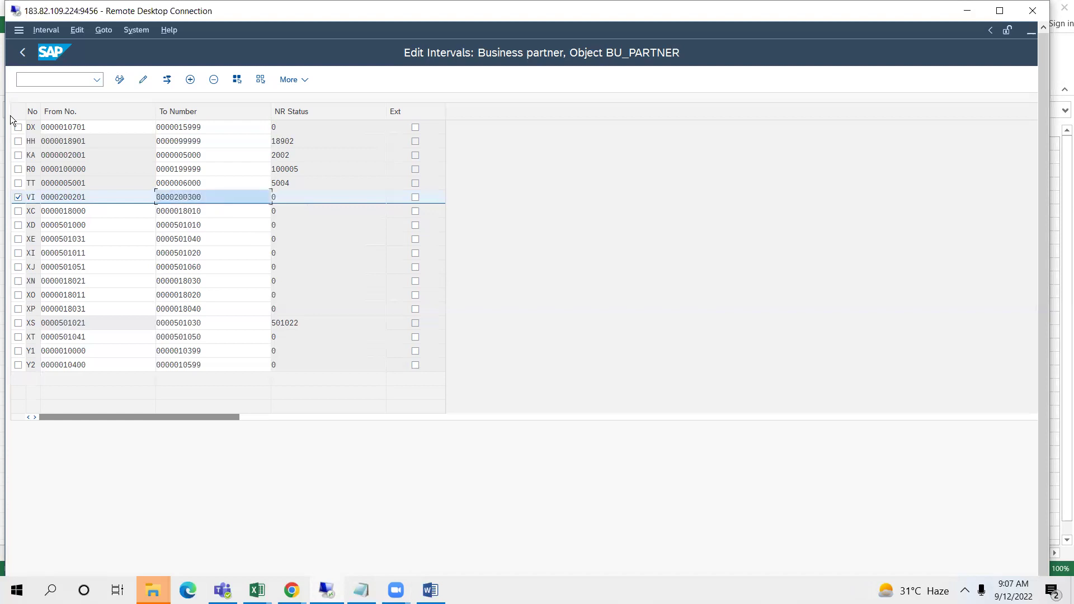
# Step: Return to the IMG structure and open Define Groupings and Assign Number Ranges
pyautogui.click(25, 52)
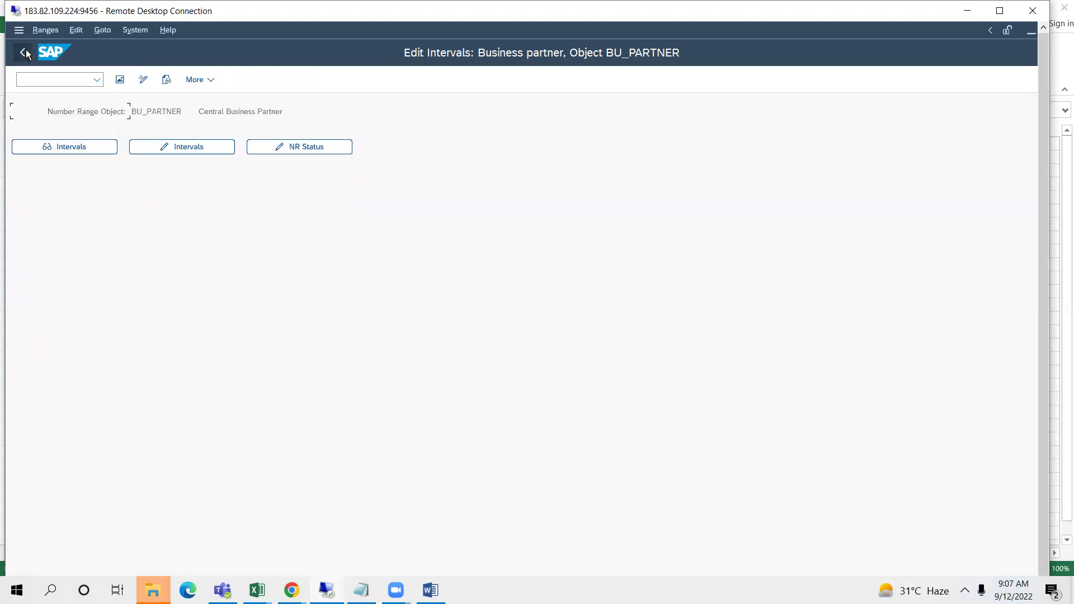
pyautogui.click(25, 52)
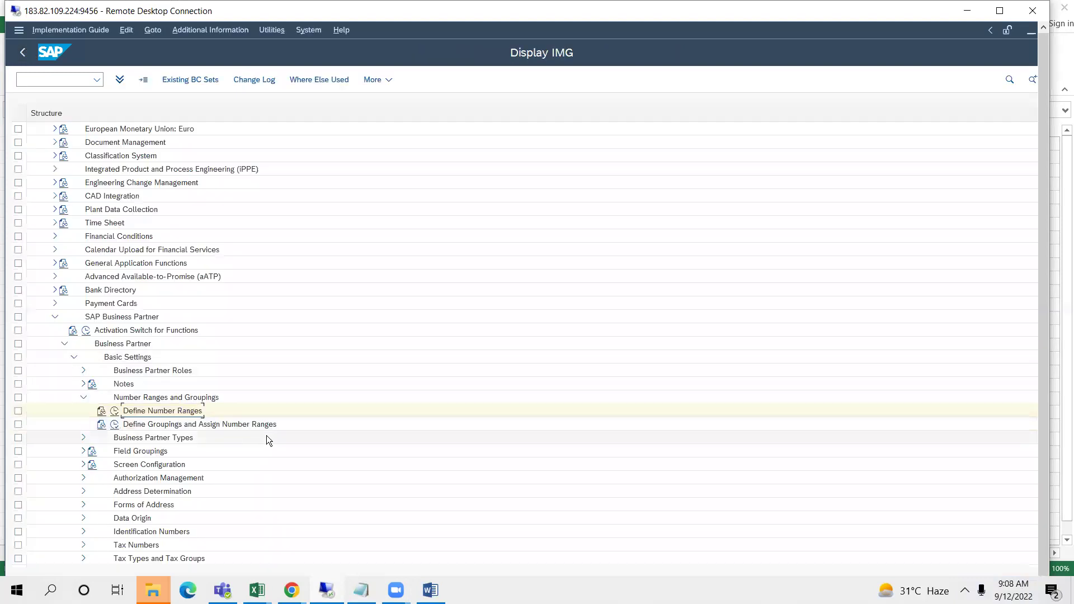
pyautogui.click(114, 425)
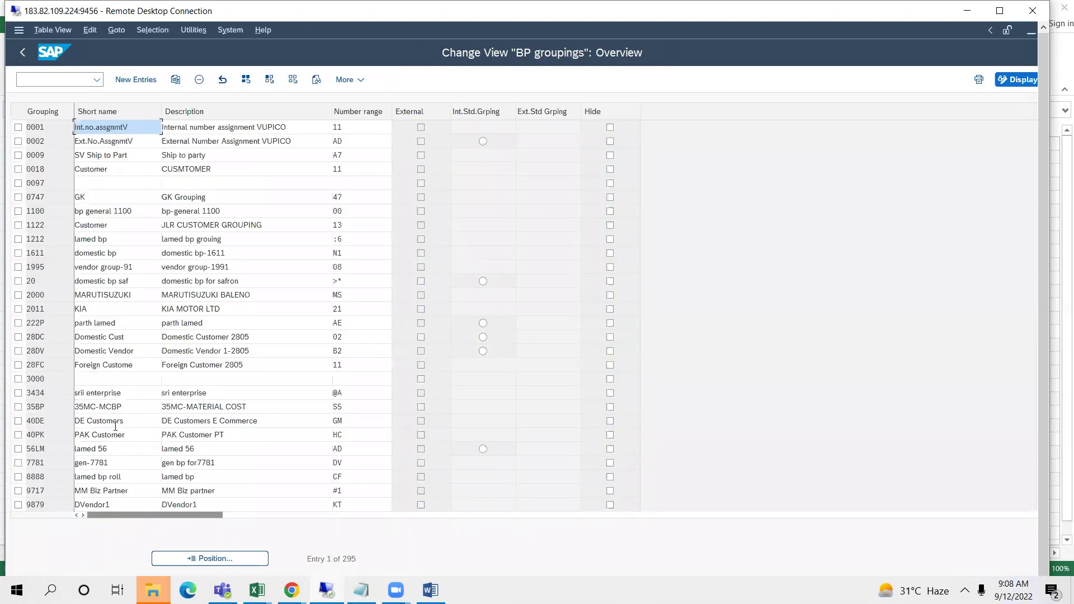
# Step: Add a new BP grouping VI00 with short name LOCAL BP, description LOCAL BUSINESS PARTNER VI01 and number range VI
pyautogui.click(135, 79)
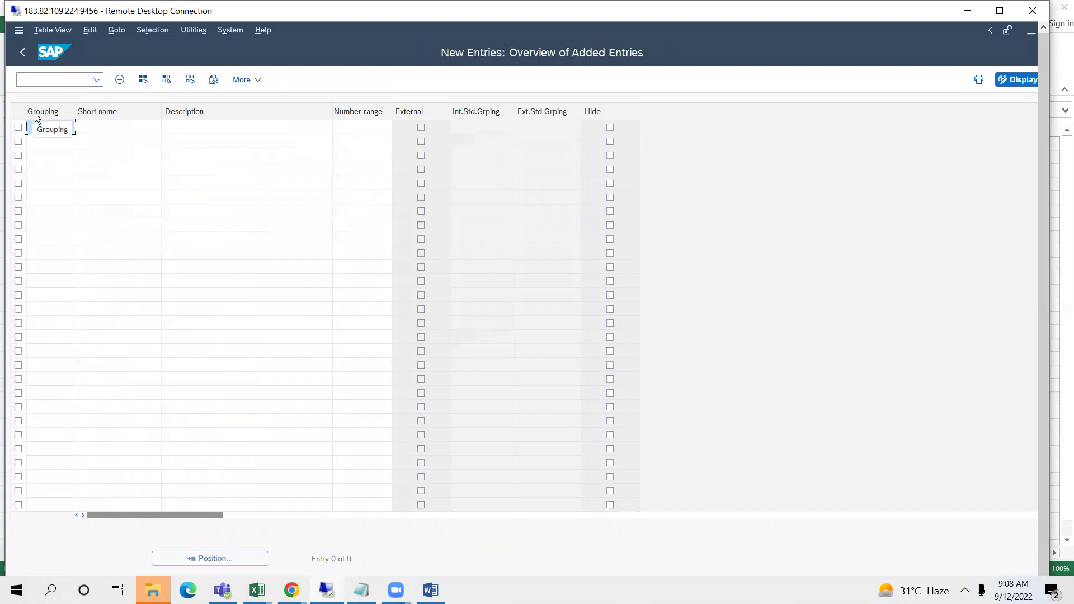
pyautogui.write('VIC0')
pyautogui.press('Tab')
pyautogui.write('LOC')
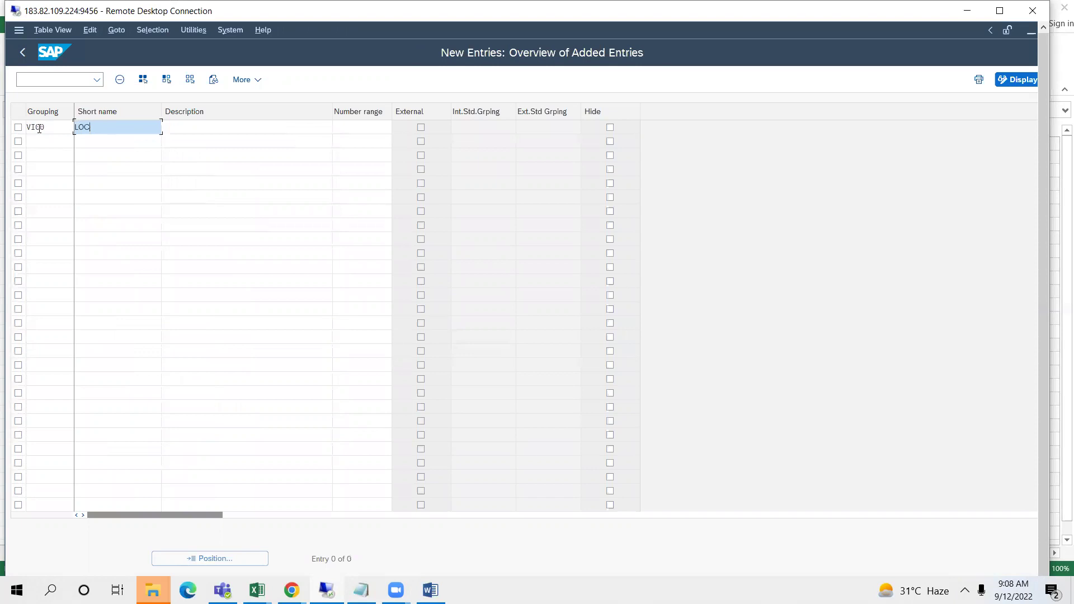
pyautogui.write('AL BP')
pyautogui.press('Tab')
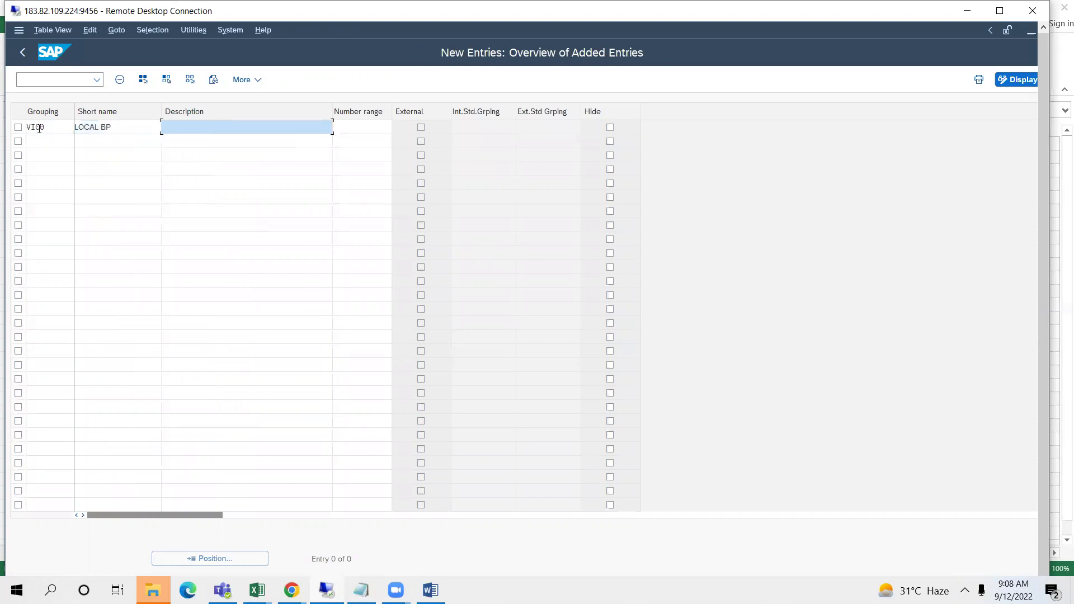
pyautogui.write('LOCAL BUSINESS PARTNER VI01')
pyautogui.click(343, 127)
pyautogui.write('VI')
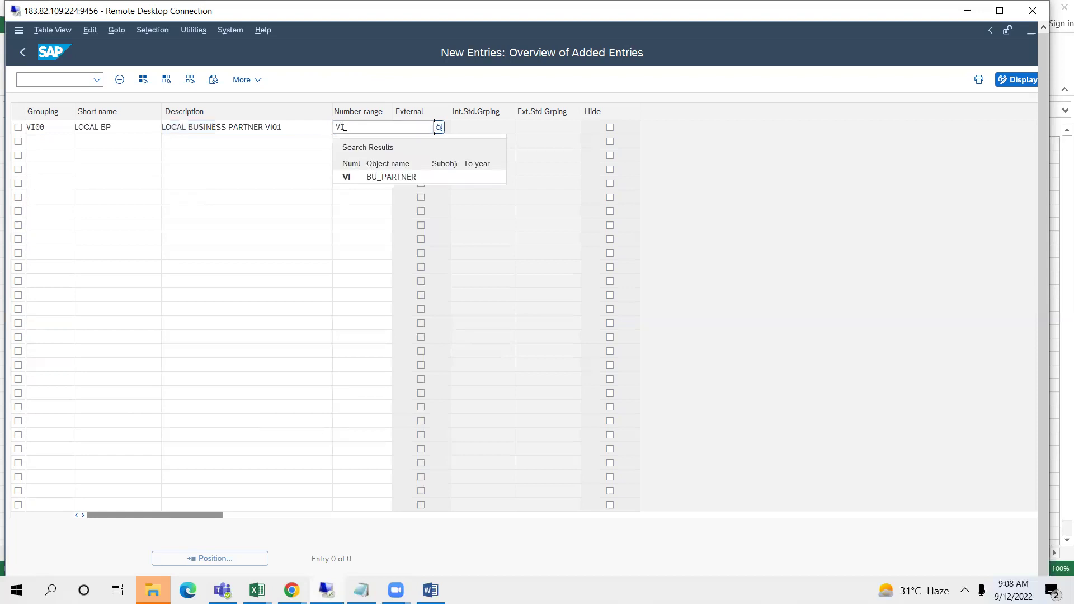
pyautogui.click(351, 175)
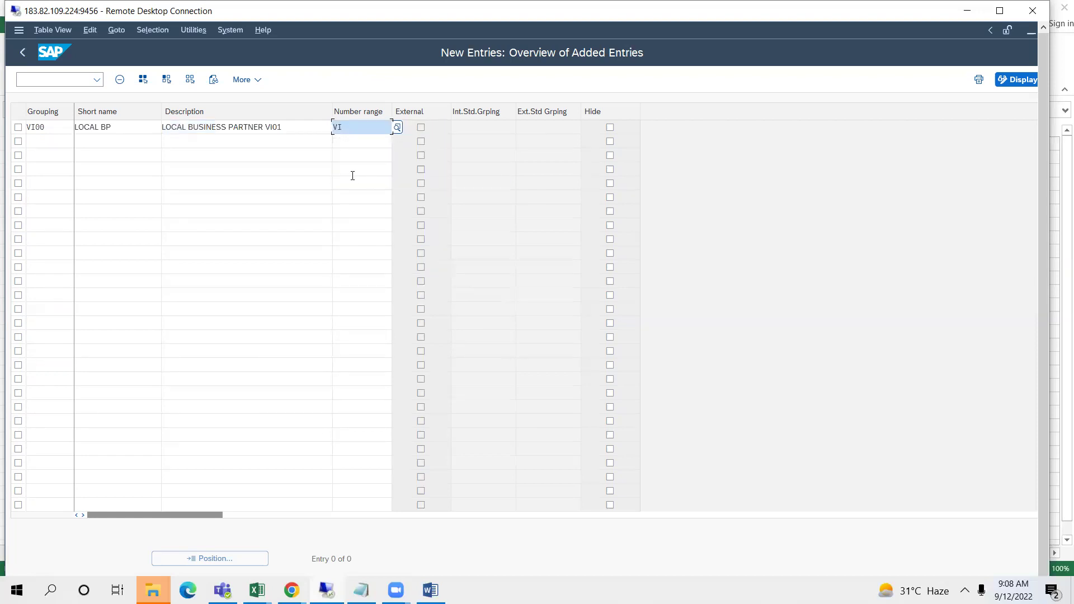
pyautogui.press('Return')
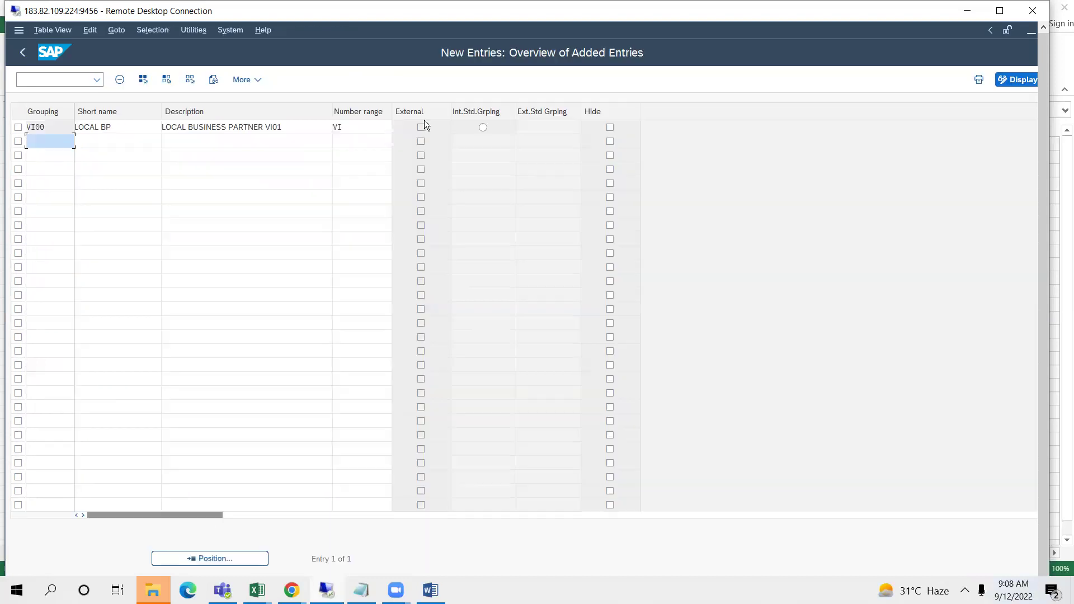
# Step: Review the business partner, customer and vendor outline in the Book1 Excel workbook, and return to the SAP session
pyautogui.click(257, 590)
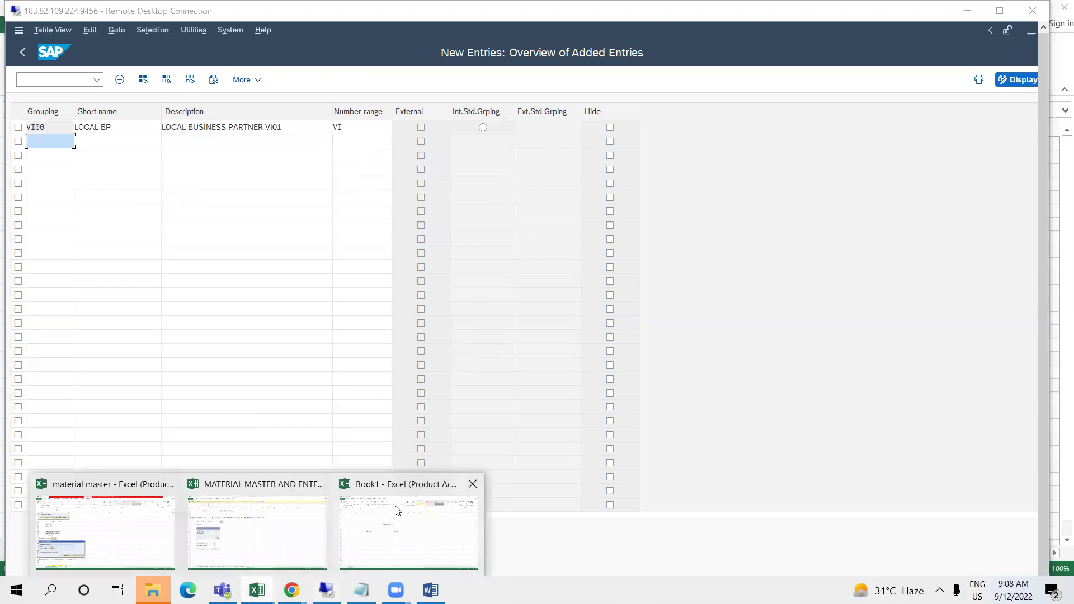
pyautogui.click(391, 504)
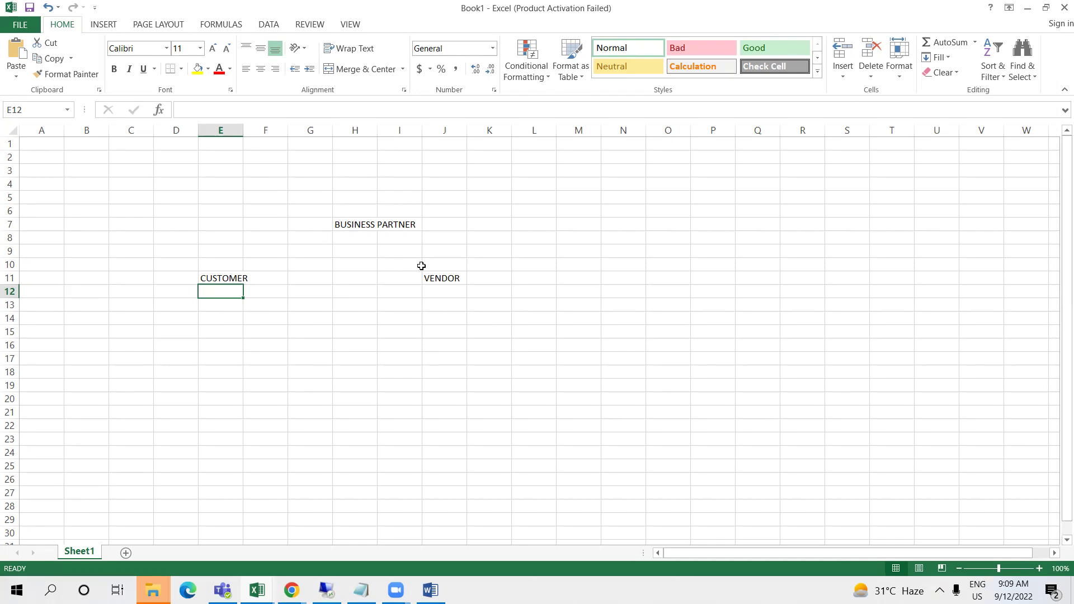
pyautogui.hotkey('alt', 'Tab')
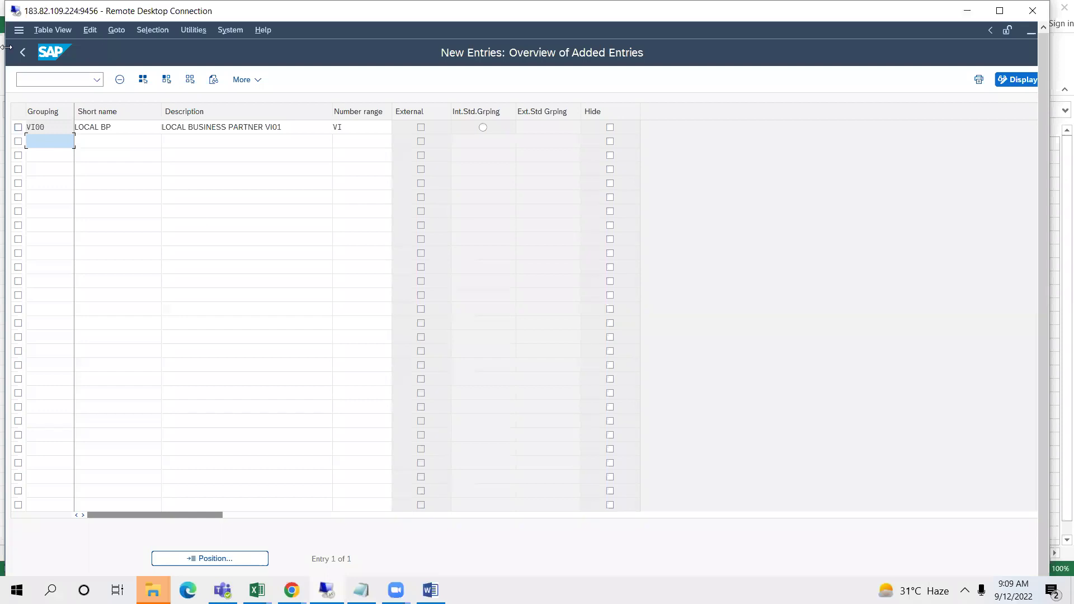
# Step: Leave the BP groupings view and collapse the SAP Business Partner node in the IMG
pyautogui.click(22, 53)
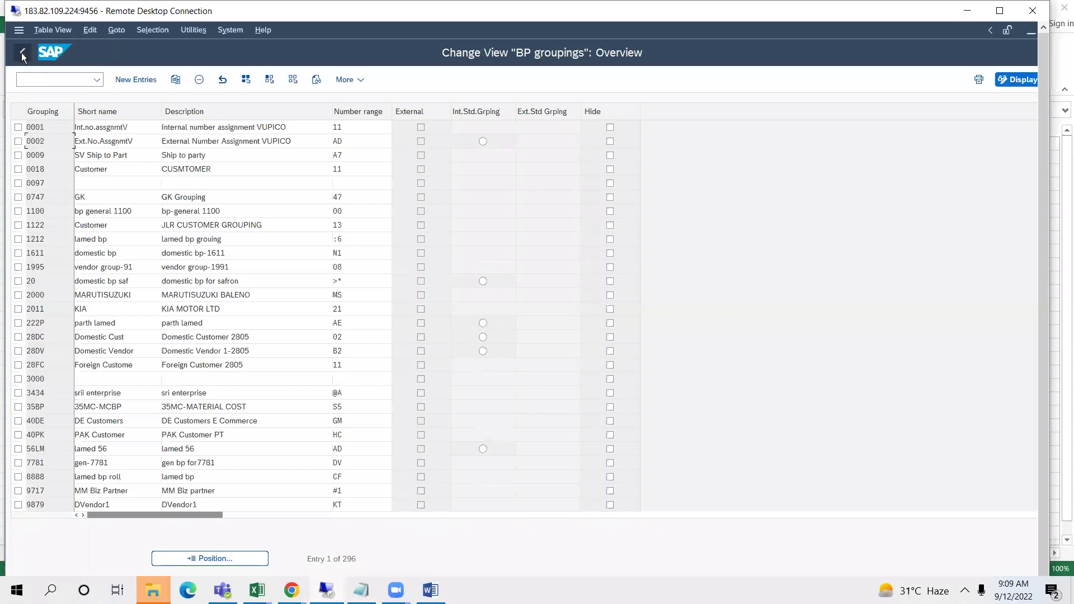
pyautogui.click(21, 53)
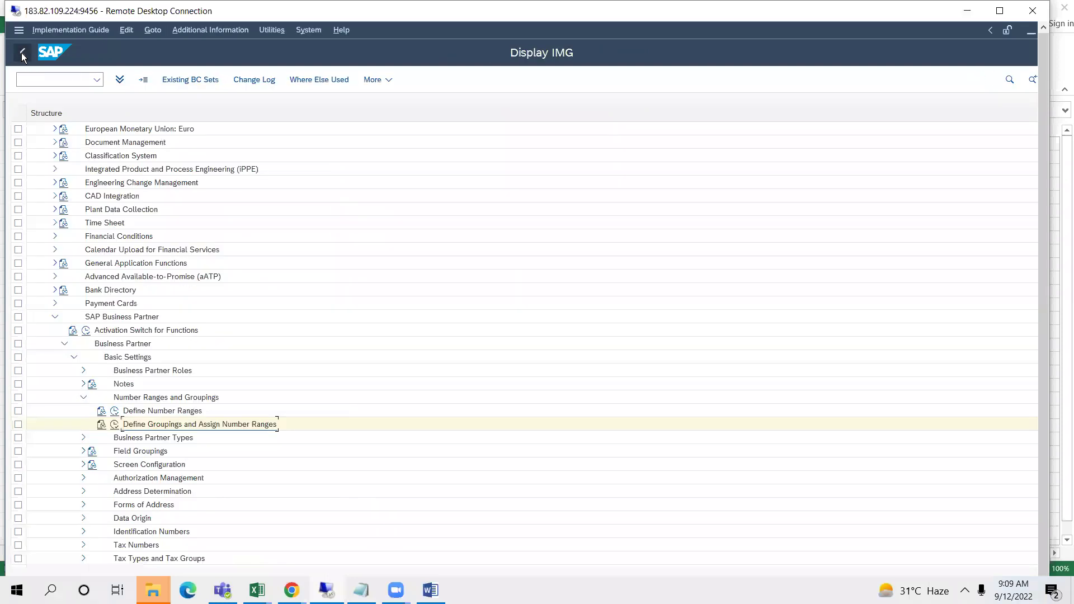
pyautogui.click(55, 317)
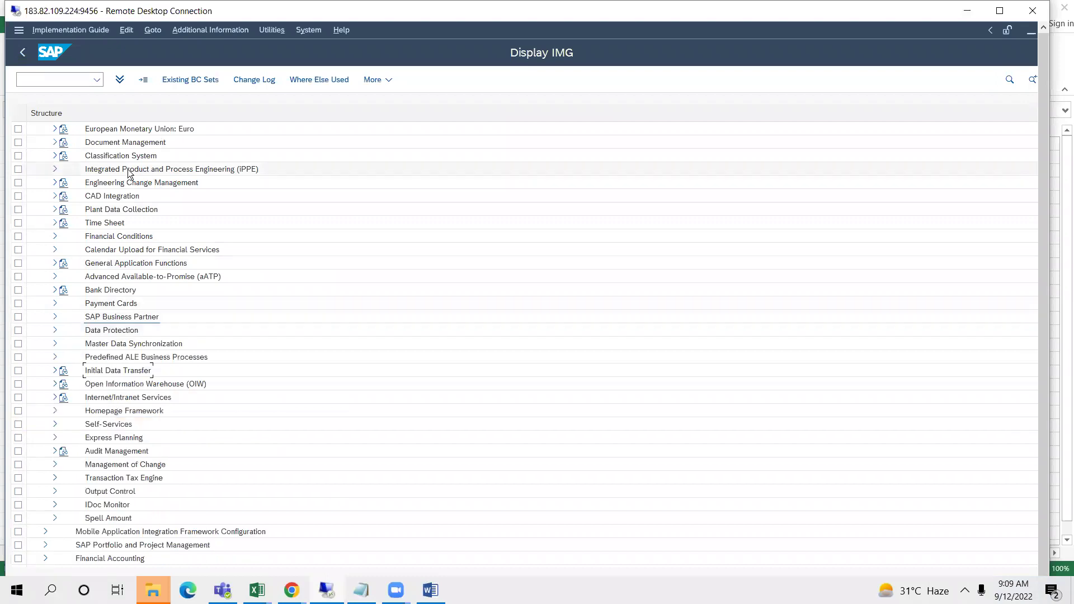
# Step: Open Define Number Assignment for Direction BP to Customer under Master Data Synchronization, Customer/Vendor Integration, Business Partner Settings, Settings for Customer Integration, Field Assignment, Assign Keys
pyautogui.scroll(3, 128, 169)
pyautogui.scroll(3, 127, 169)
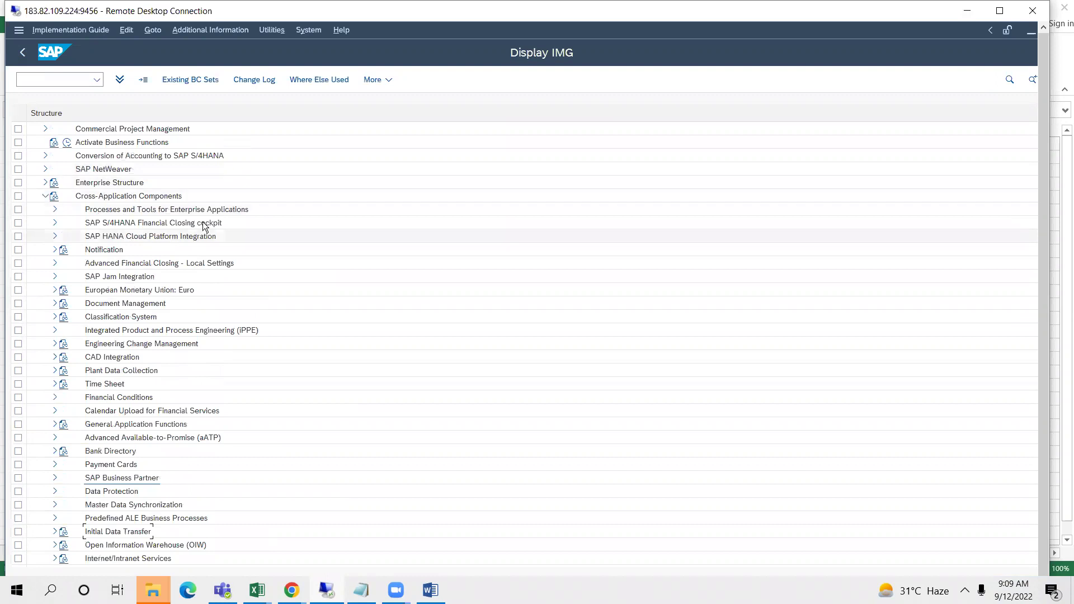
pyautogui.scroll(-5, 134, 322)
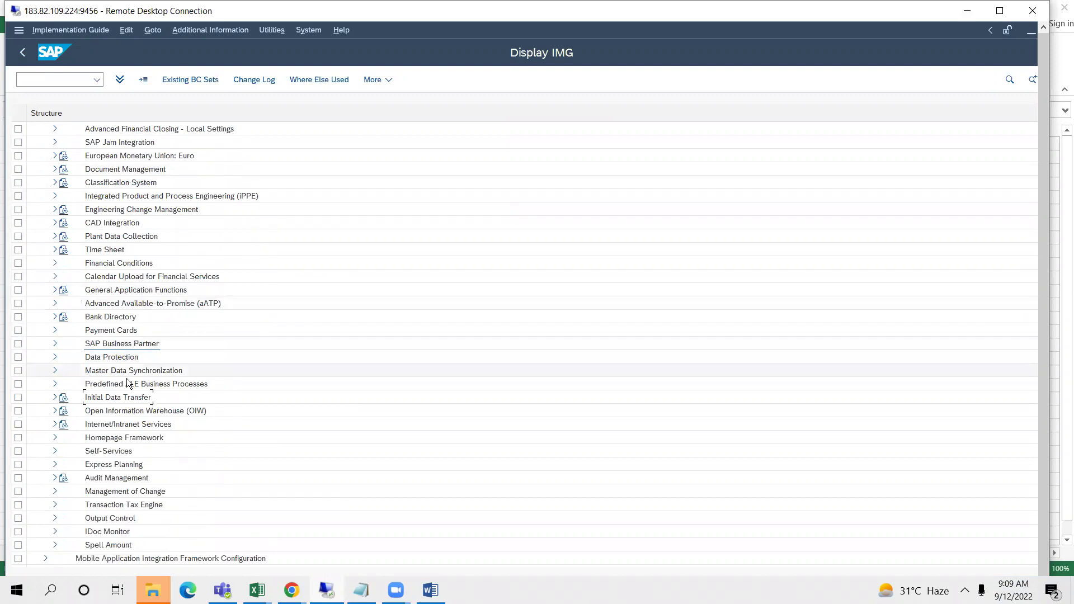
pyautogui.click(54, 371)
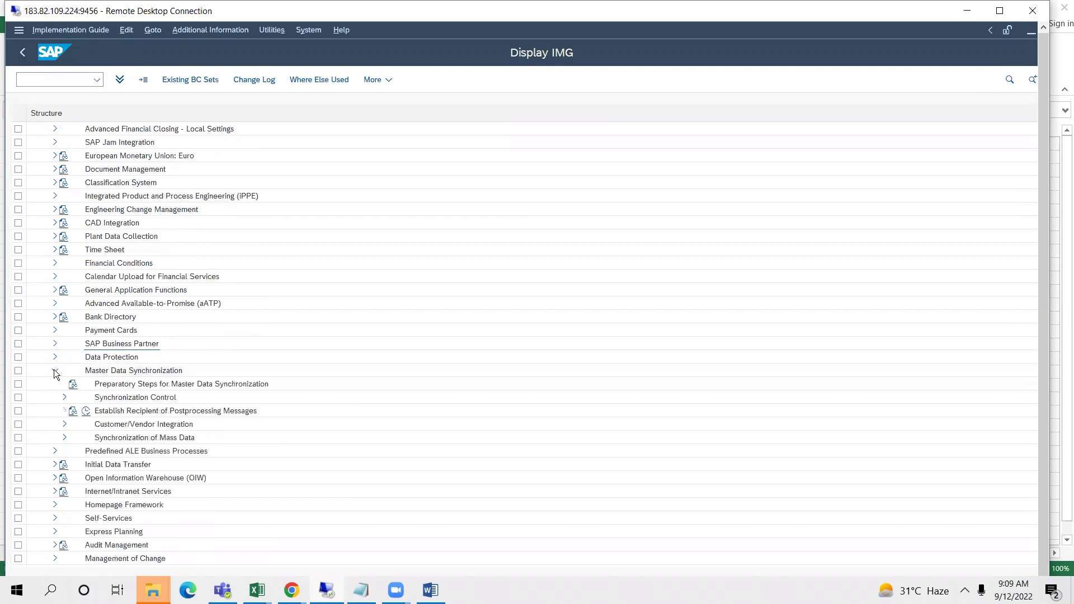
pyautogui.click(65, 424)
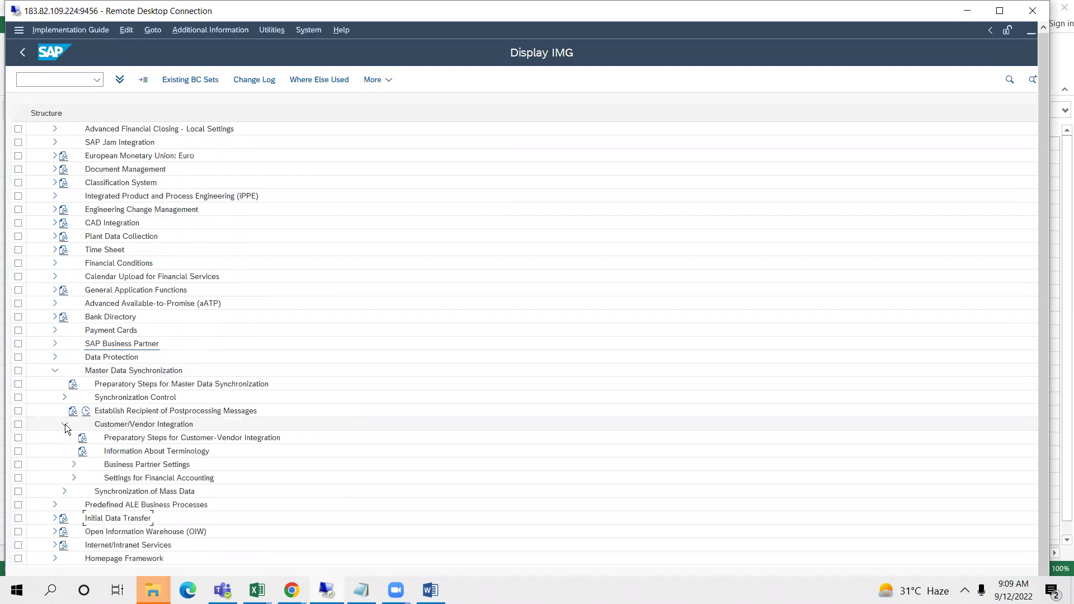
pyautogui.click(73, 465)
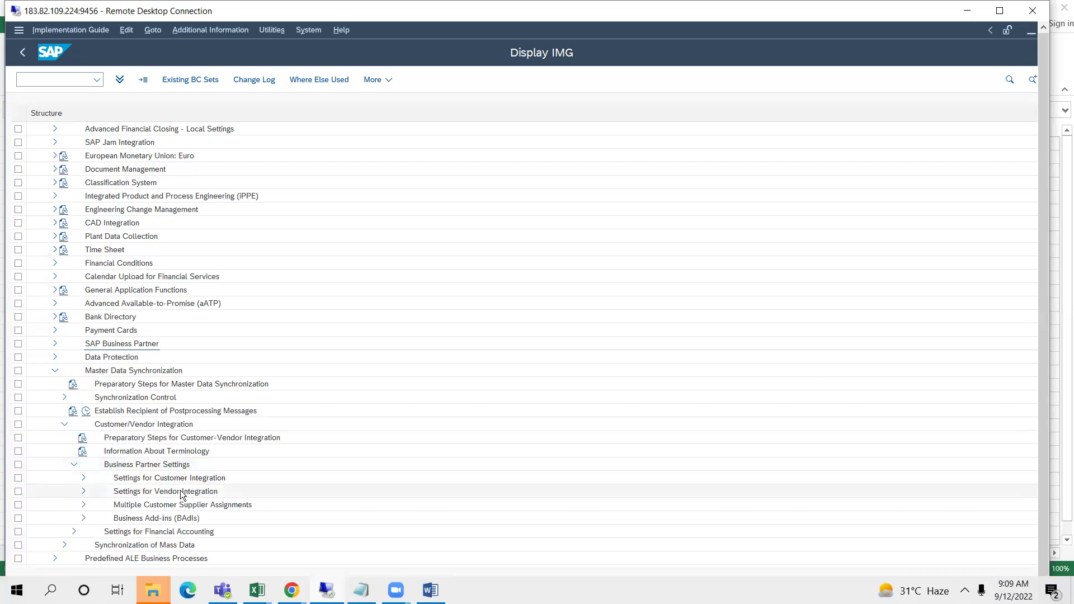
pyautogui.scroll(-2, 174, 492)
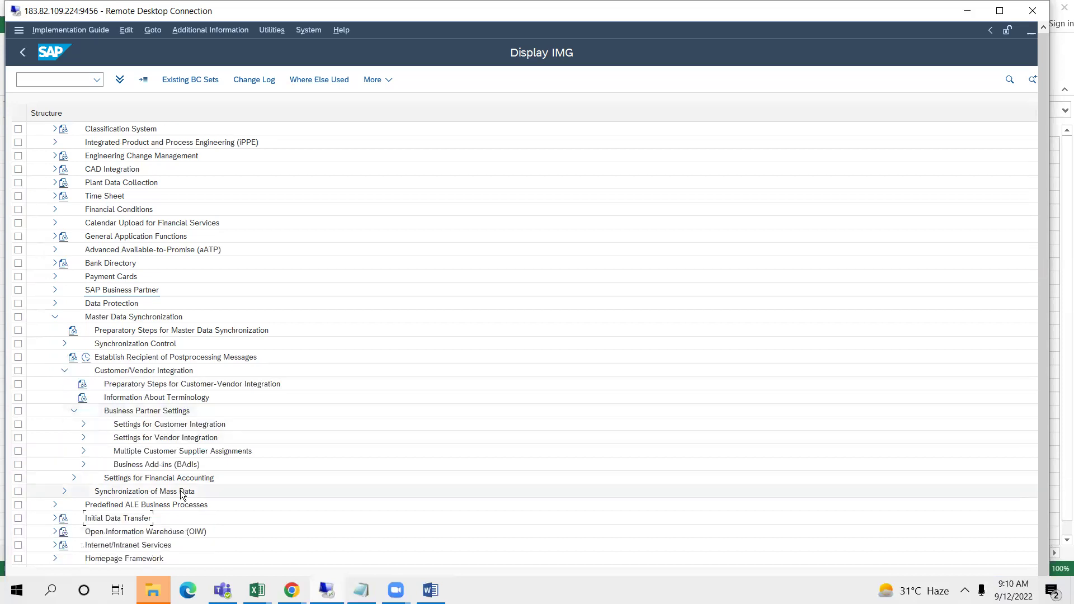
pyautogui.click(84, 425)
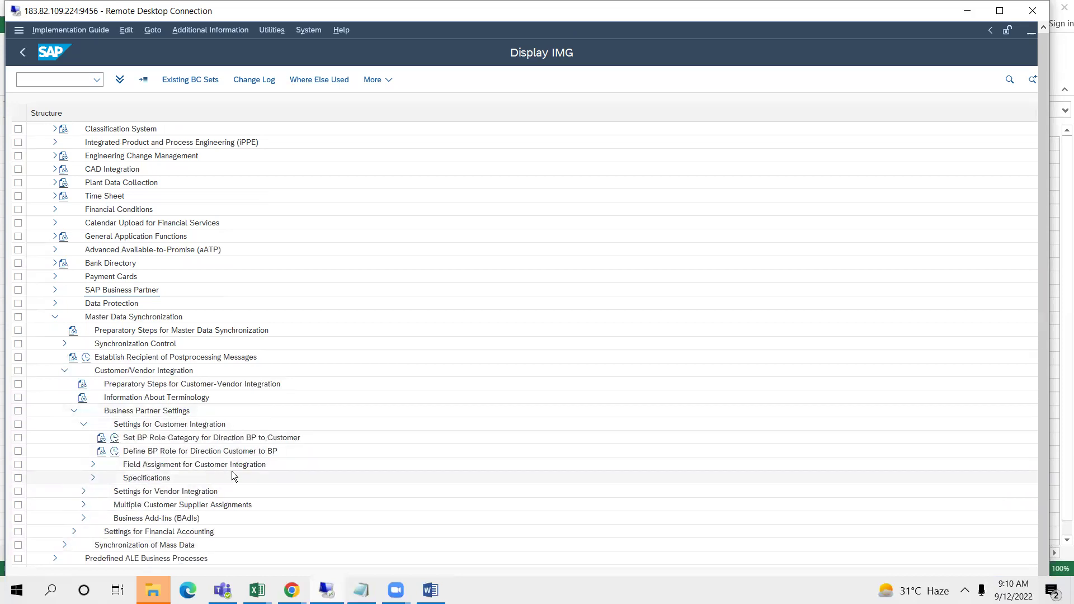
pyautogui.click(93, 465)
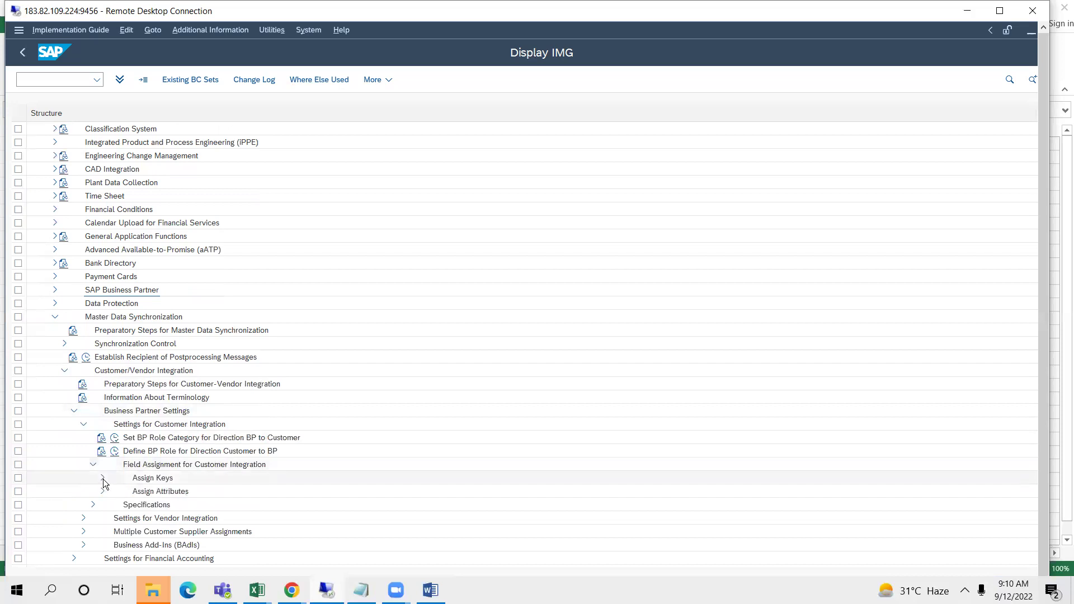
pyautogui.click(103, 478)
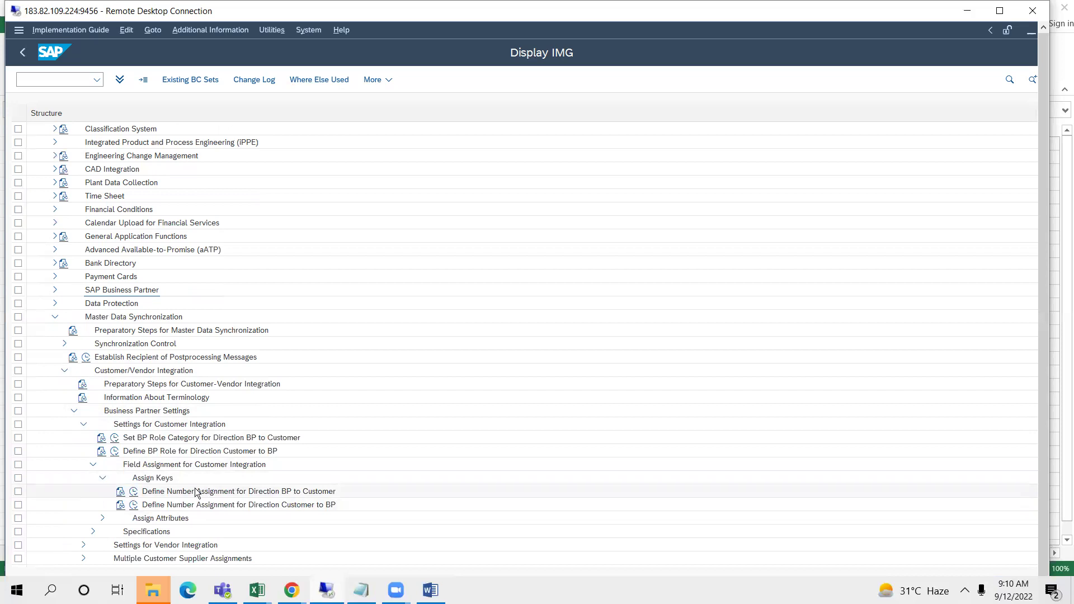
pyautogui.click(132, 492)
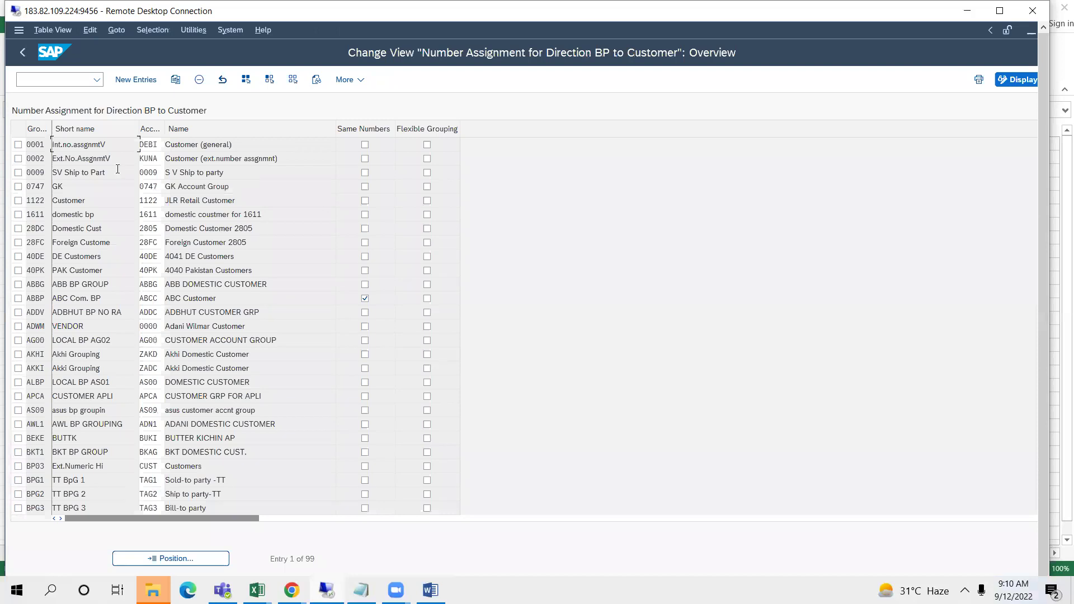
# Step: Add a number assignment linking BP grouping VI00 to customer account group VI00, and save it in the COMPANY CREATION customizing request
pyautogui.click(140, 82)
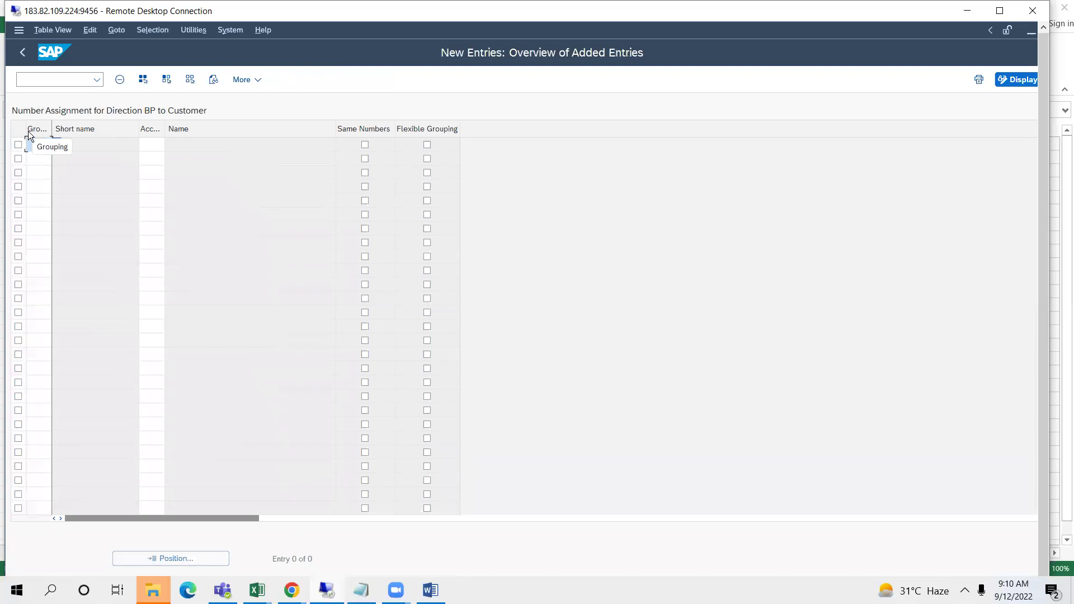
pyautogui.write('VI00')
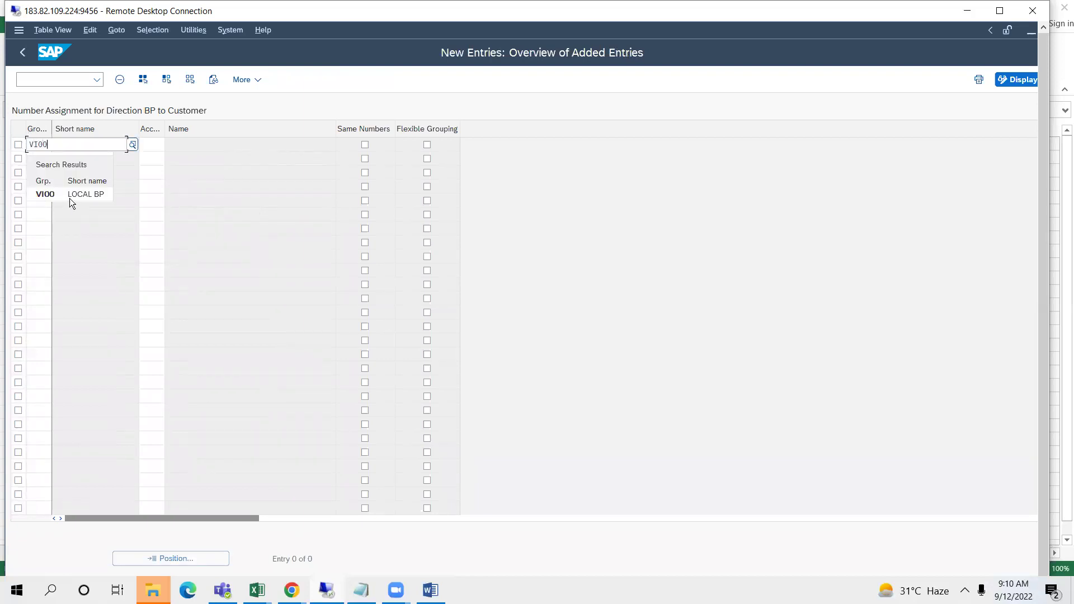
pyautogui.click(69, 196)
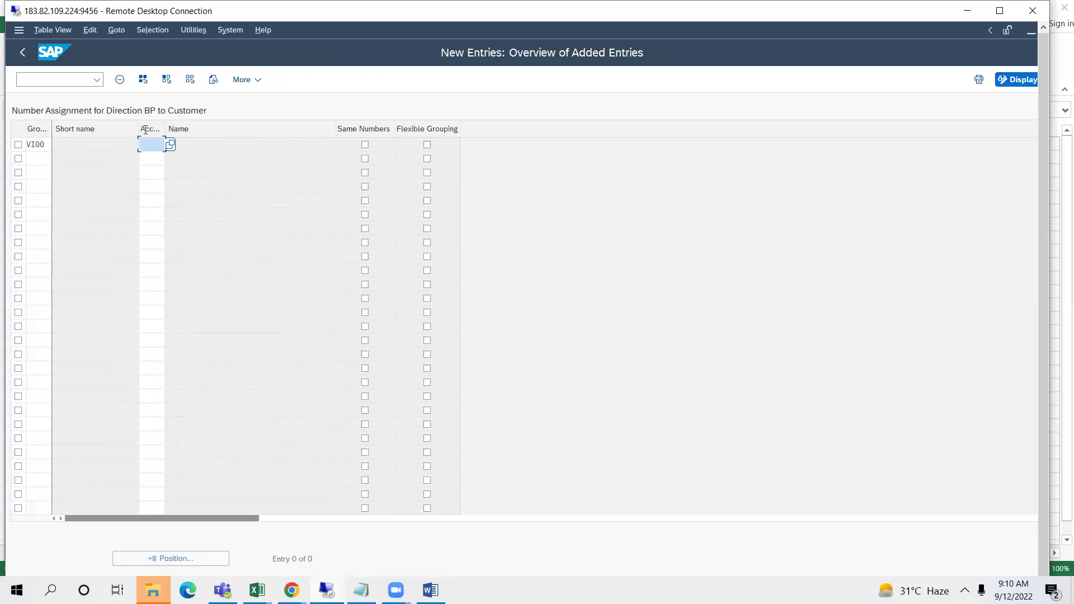
pyautogui.write('VI00')
pyautogui.press('Return')
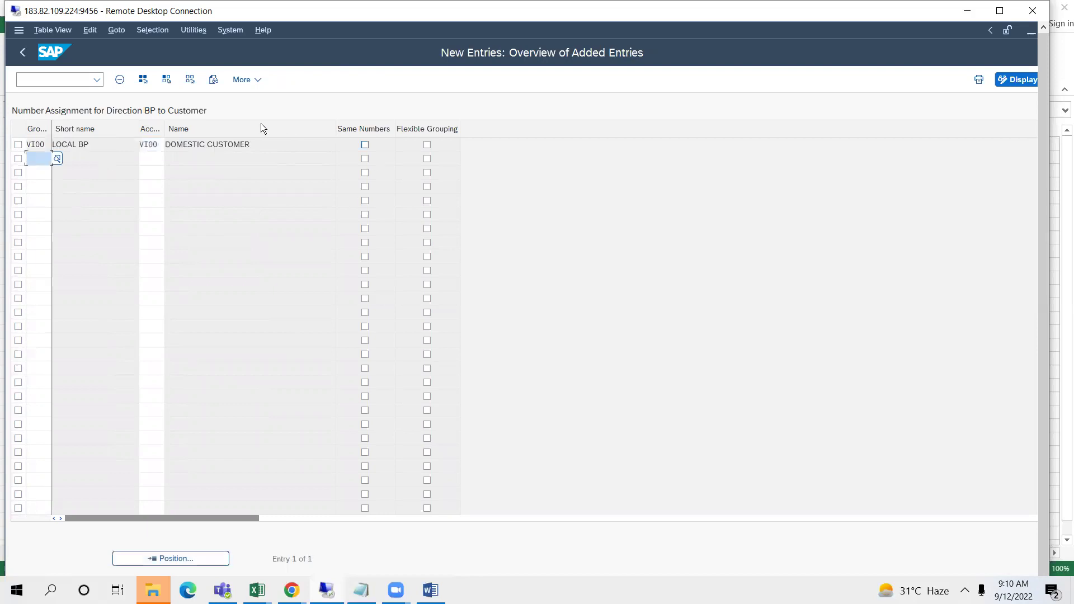
pyautogui.hotkey('ctrl', 's')
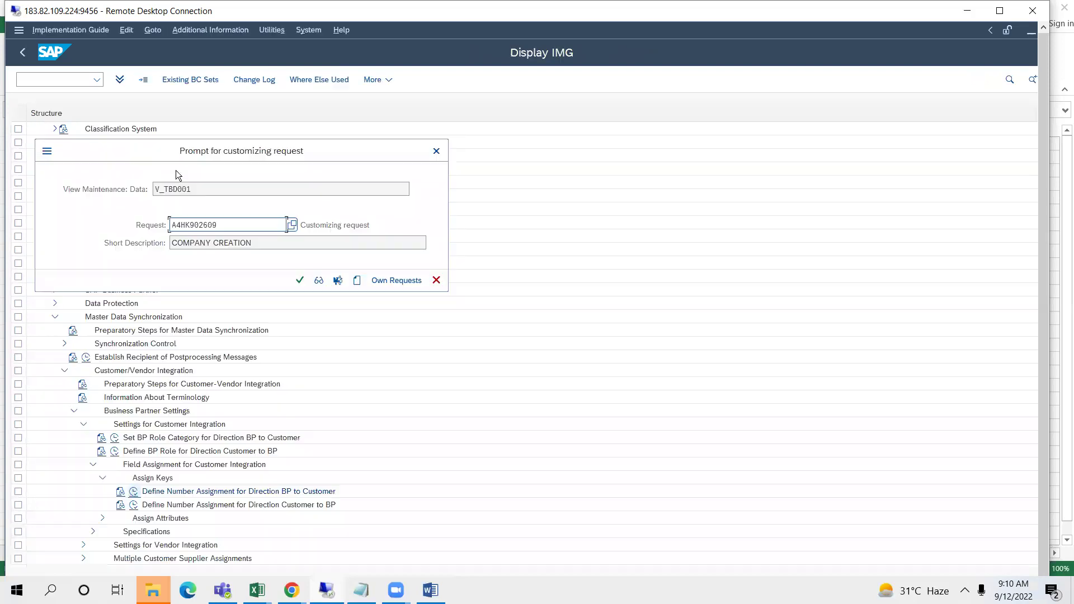
pyautogui.press('Return')
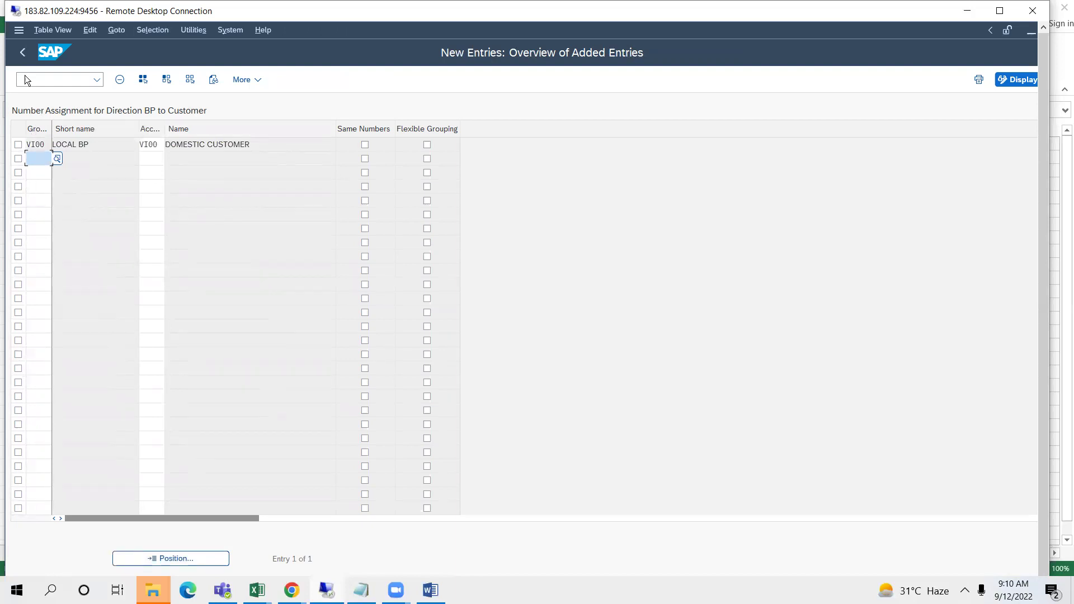
# Step: Return to the IMG, collapse the customer settings and open Define Number Assignment for Direction BP to Vendor under Settings for Vendor Integration, Assign Keys
pyautogui.click(25, 55)
pyautogui.click(25, 55)
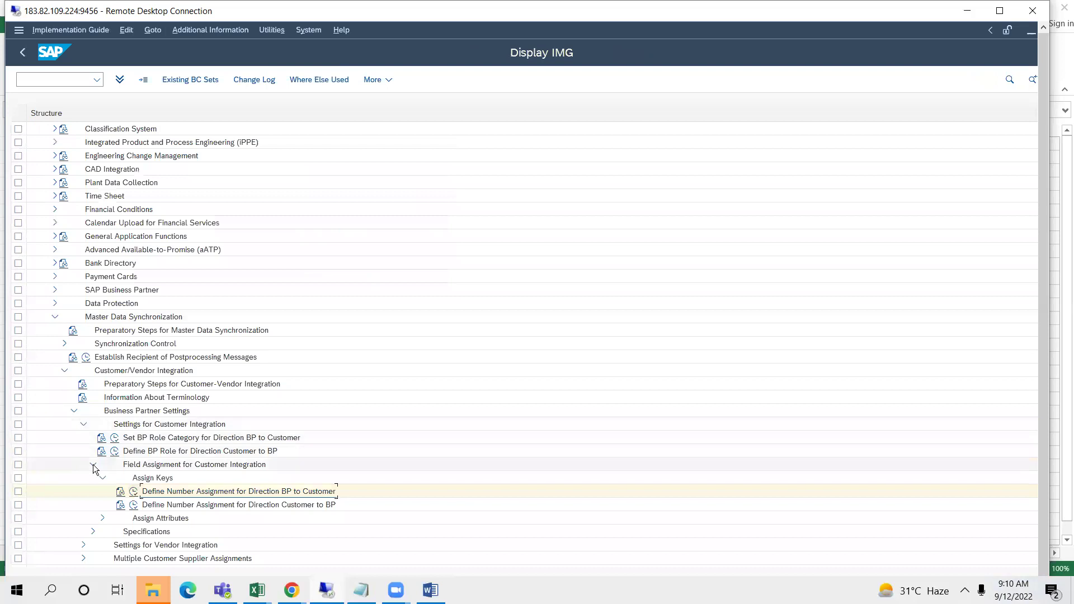
pyautogui.click(93, 464)
pyautogui.click(83, 426)
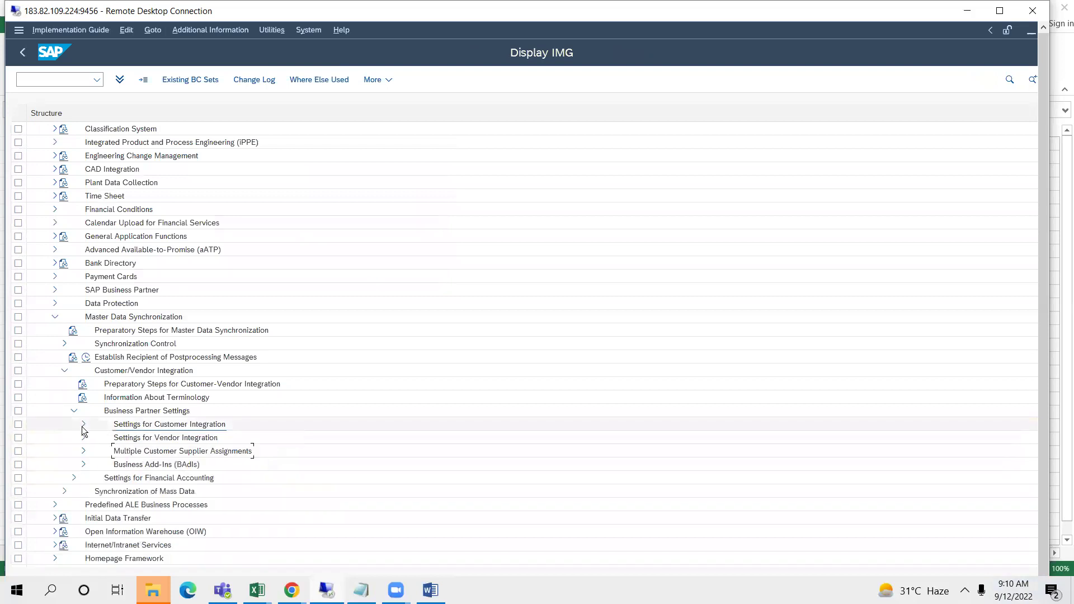
pyautogui.click(83, 438)
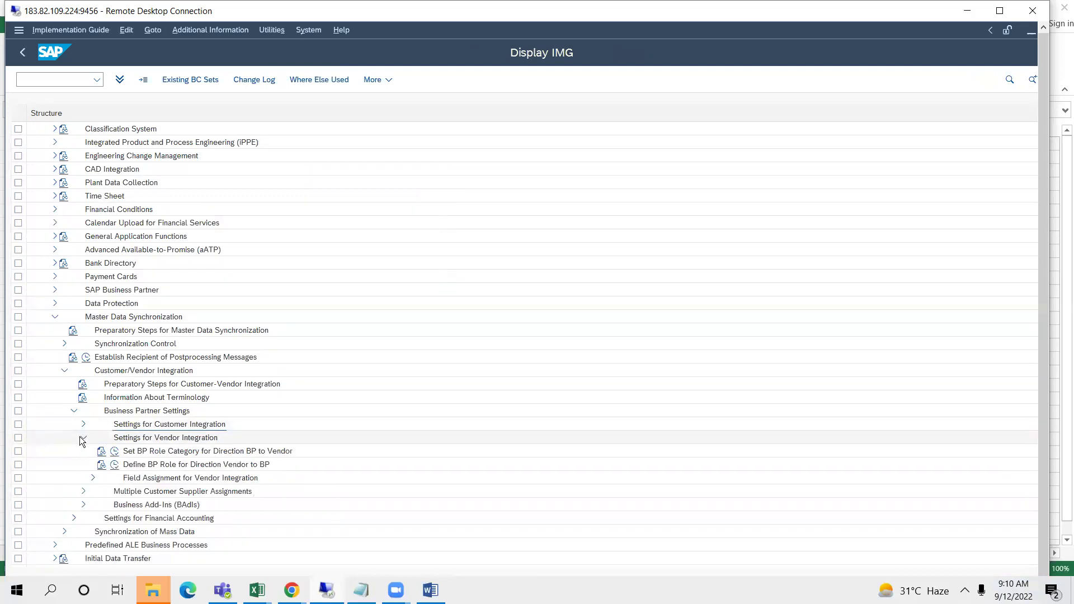
pyautogui.click(93, 479)
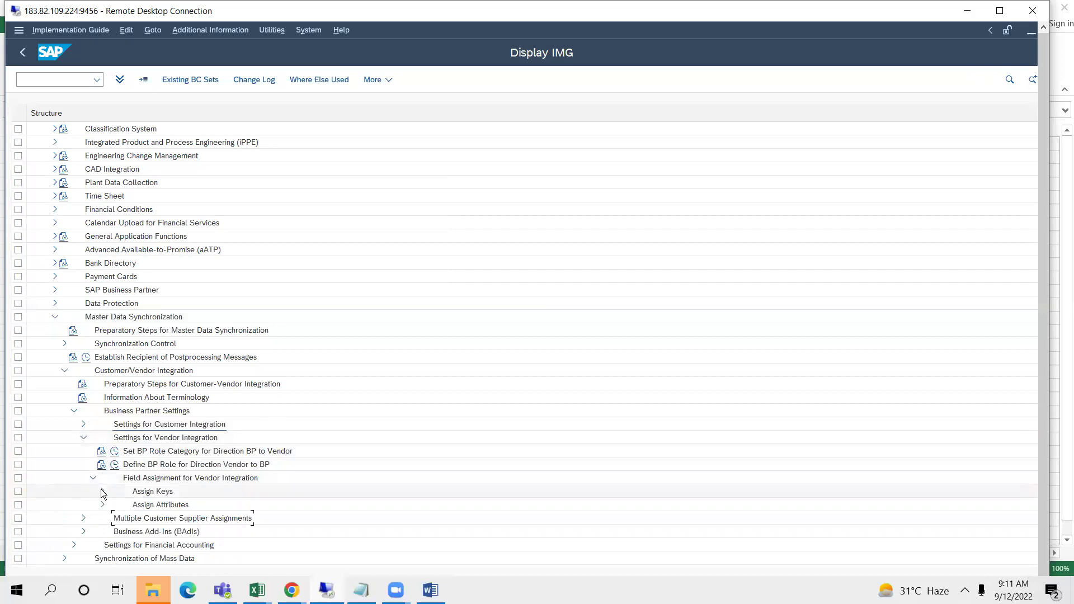
pyautogui.click(102, 492)
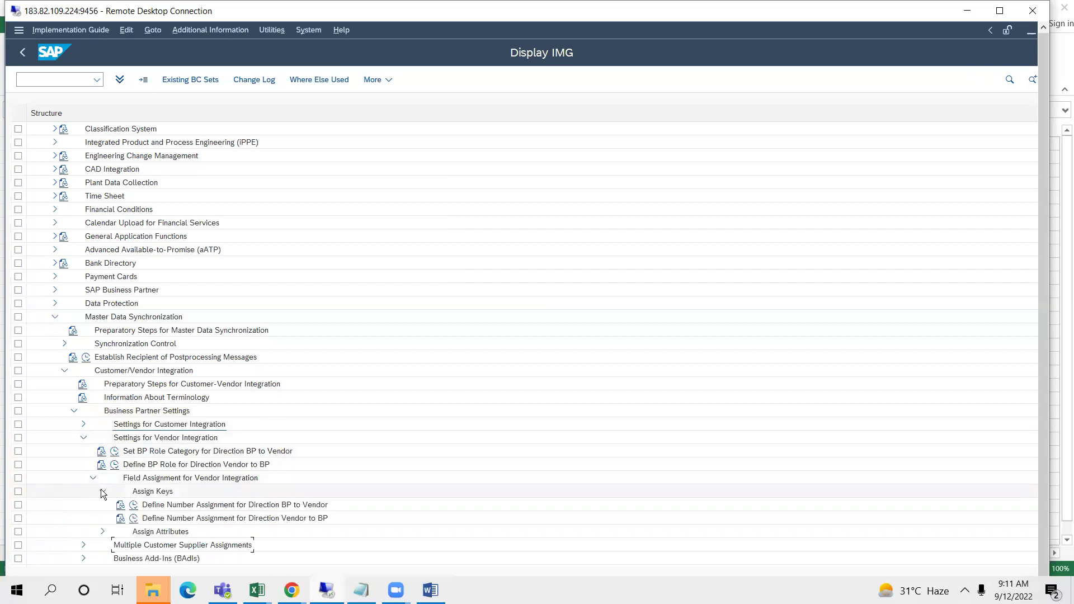
pyautogui.click(134, 508)
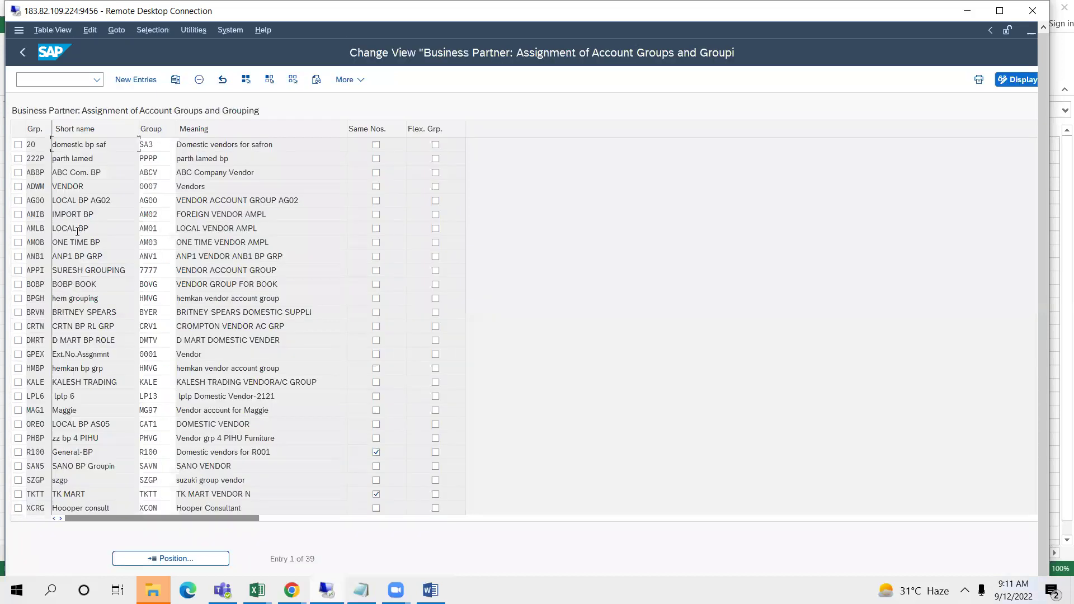
# Step: Add a new entry assigning BP grouping VI00 to vendor account group VI00
pyautogui.click(150, 81)
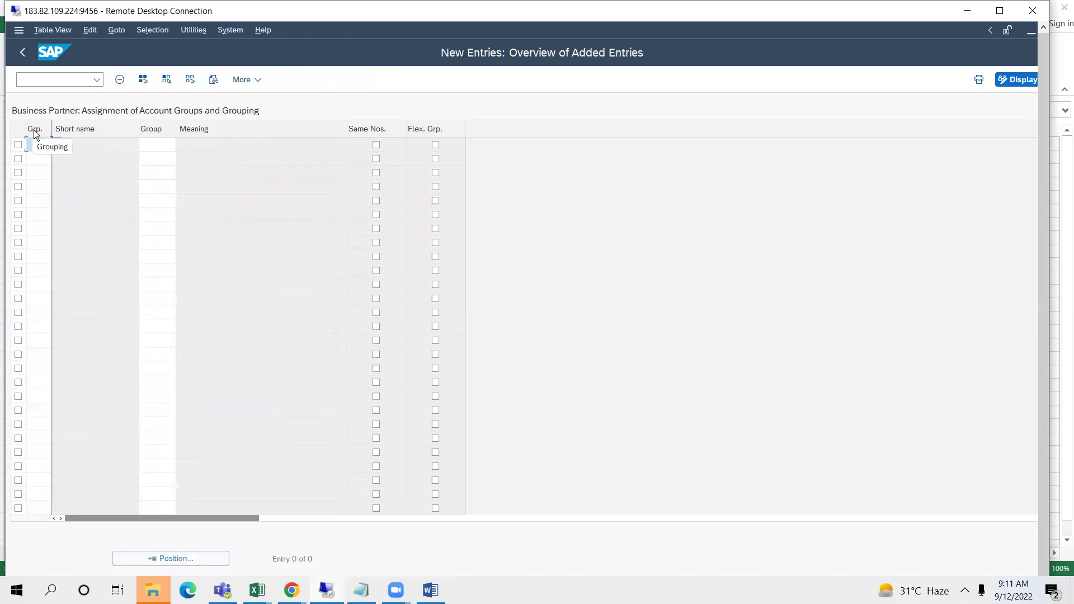
pyautogui.write('VI00')
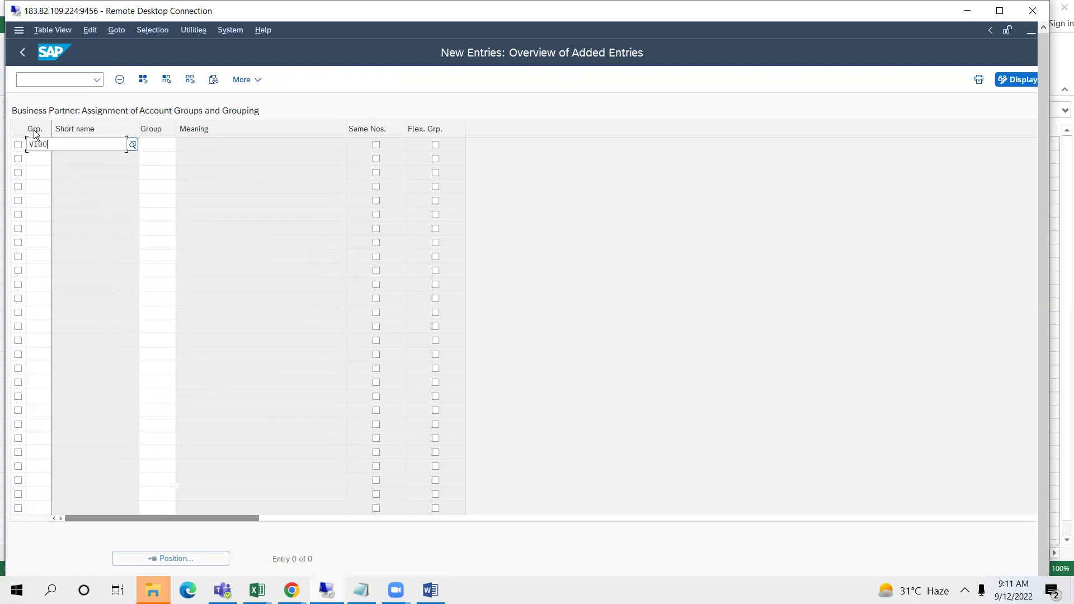
pyautogui.press('Tab')
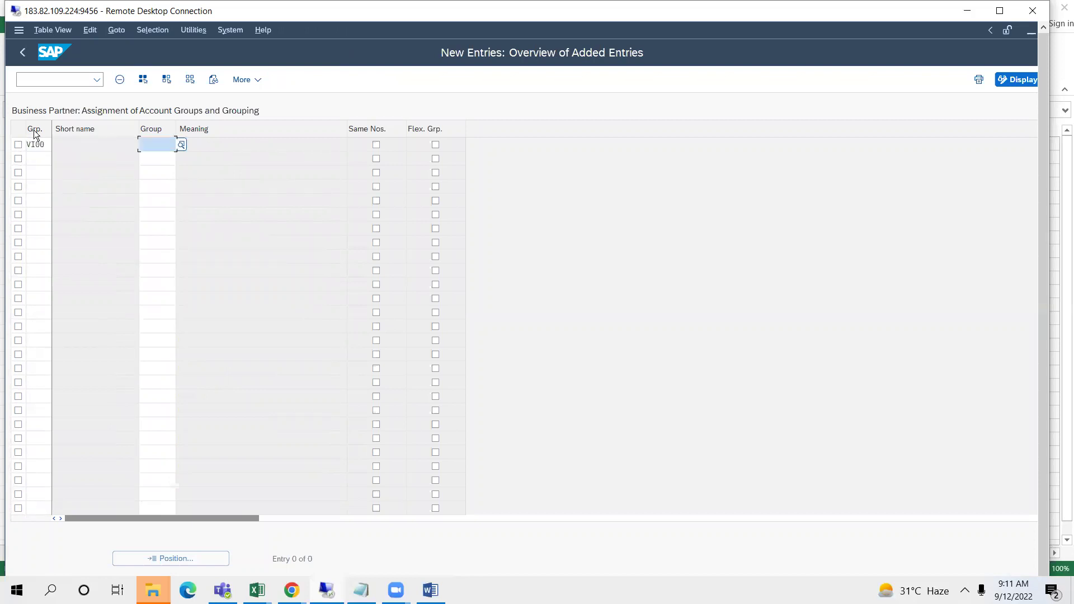
pyautogui.write('VI00')
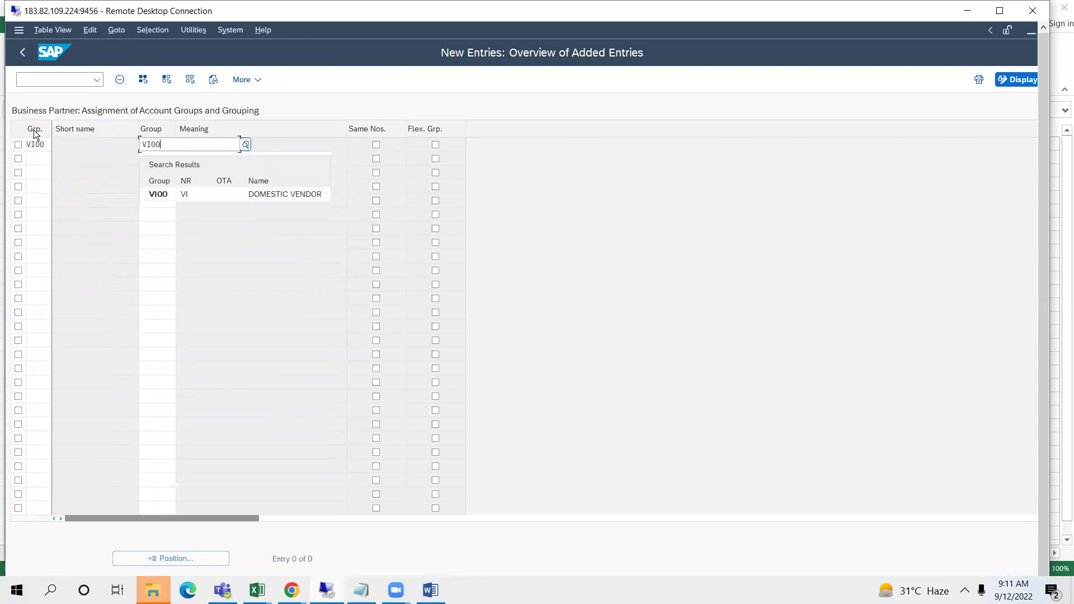
pyautogui.click(178, 194)
pyautogui.press('Return')
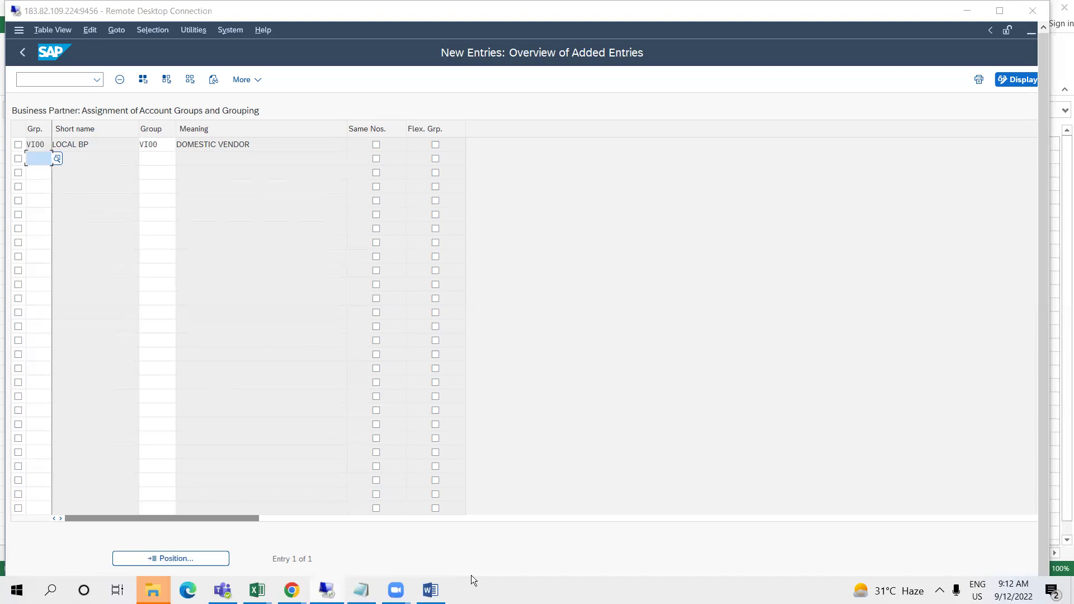
# Step: Switch to the Word document Seven Steps to configure BP to consult the configuration steps
pyautogui.click(430, 590)
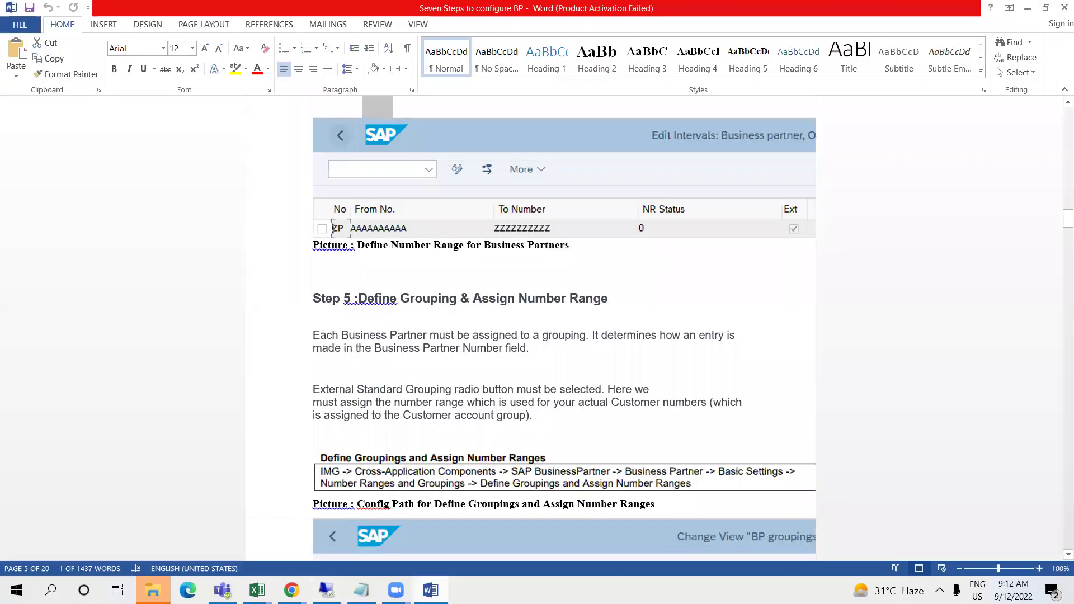